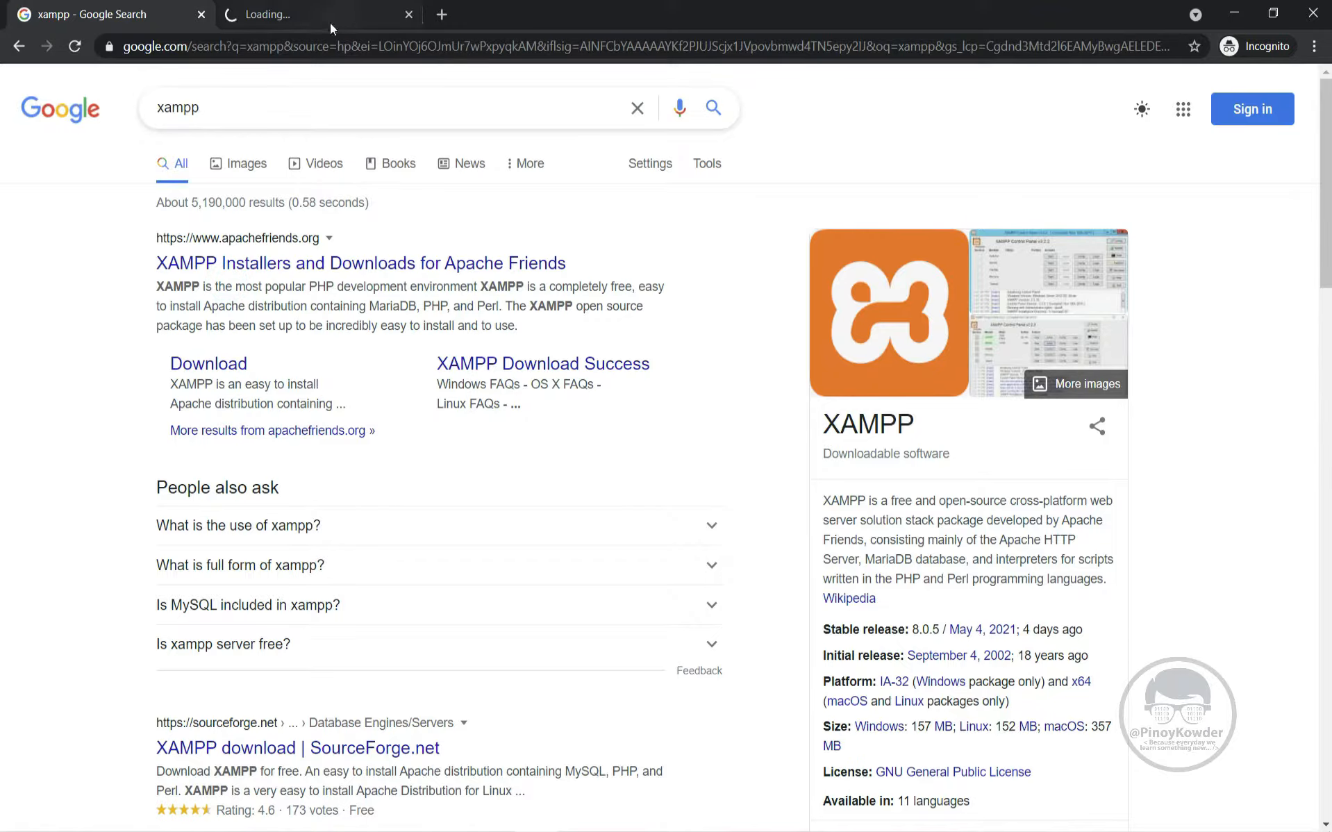
Switch to the Apache Friends XAMPP page and check the computer's Windows edition and system type.
{"action": "left_click", "coordinate": [313, 27]}
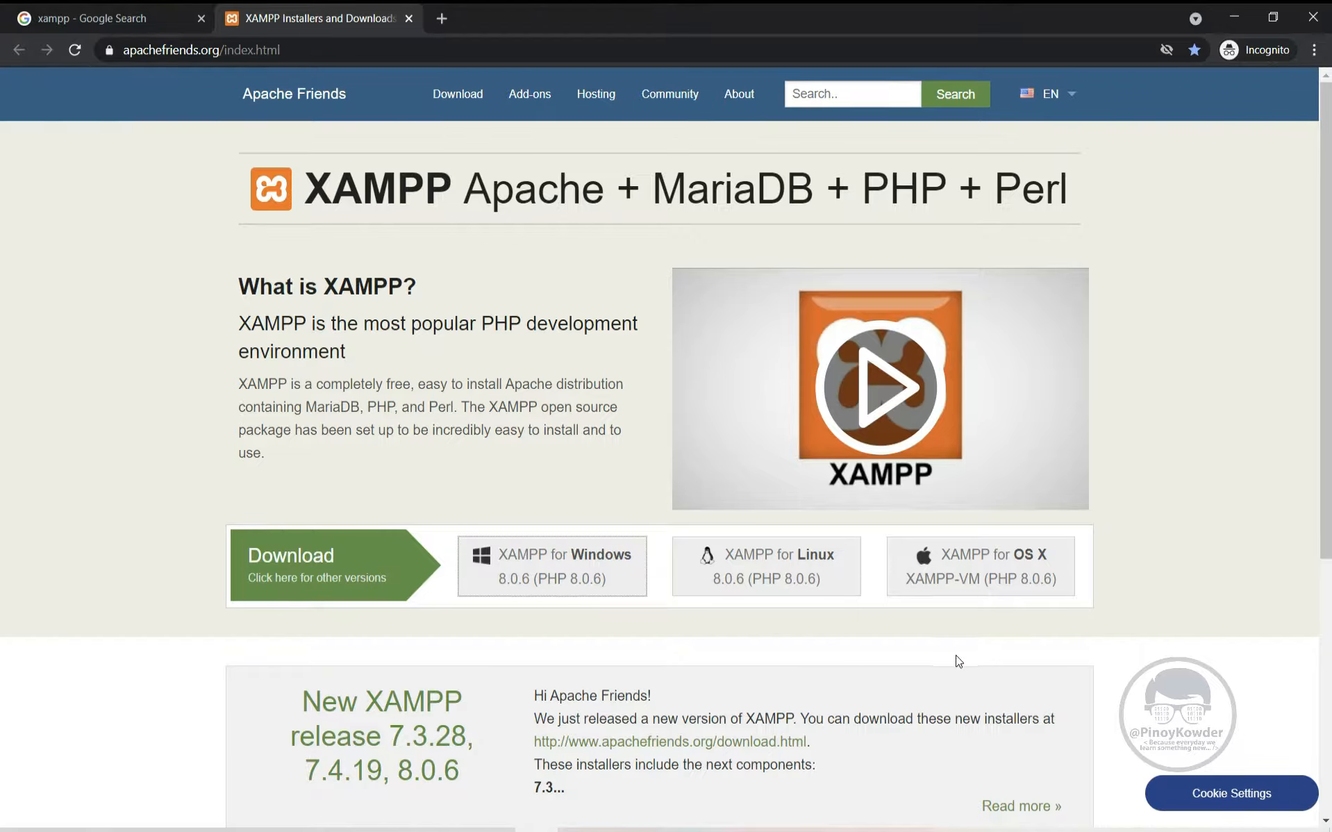
{"action": "left_click", "coordinate": [793, 830]}
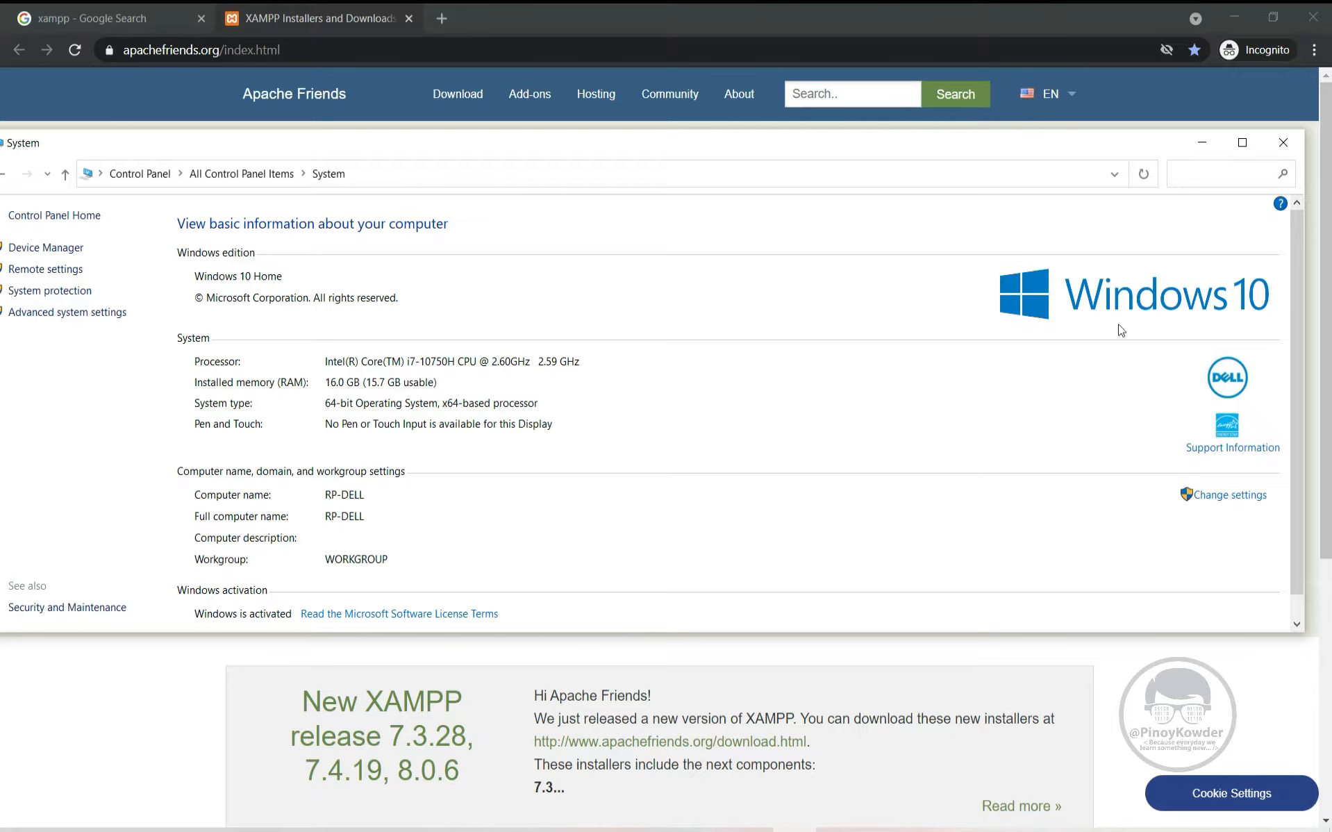
{"action": "left_click", "coordinate": [1204, 144]}
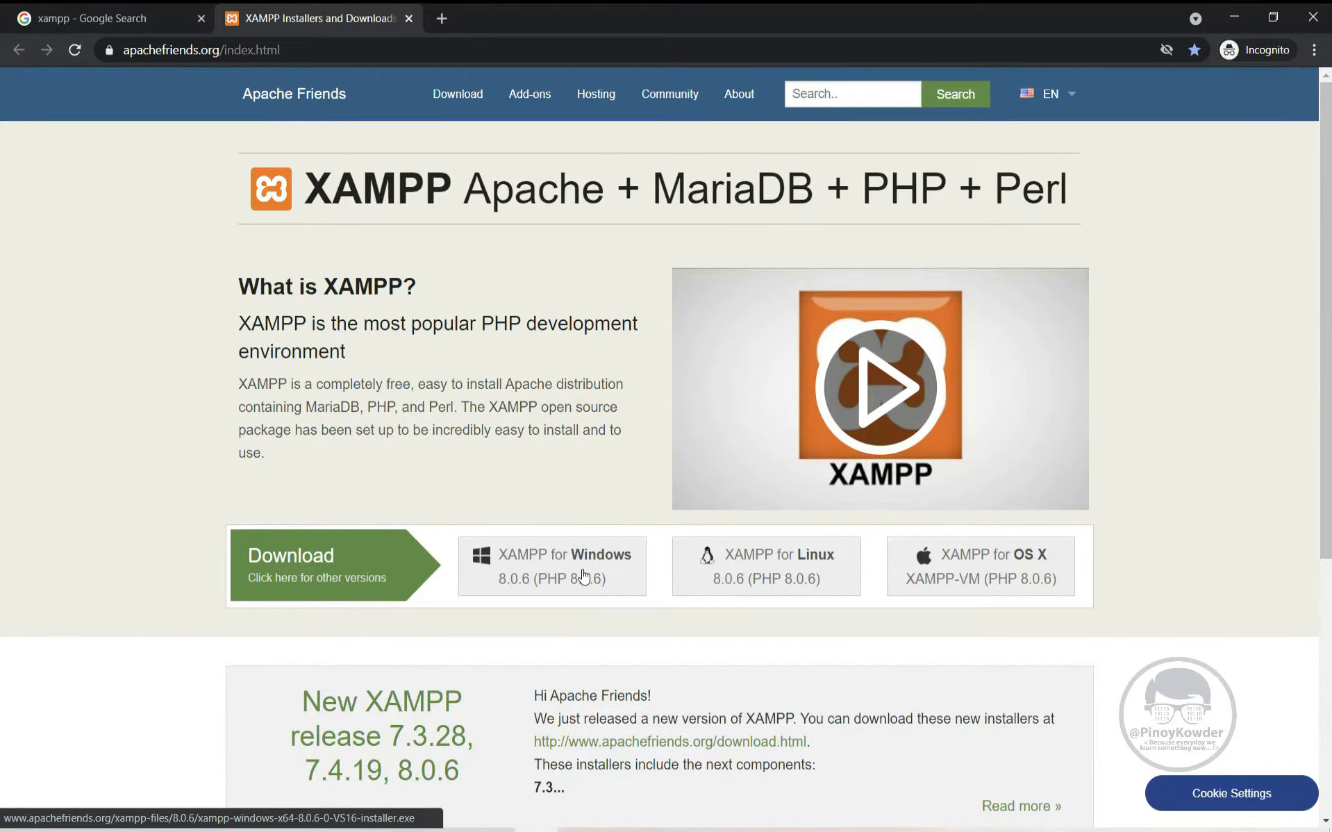
Download the XAMPP for Windows 8.0.6 installer into the Downloads folder under its default file name.
{"action": "left_click", "coordinate": [585, 578]}
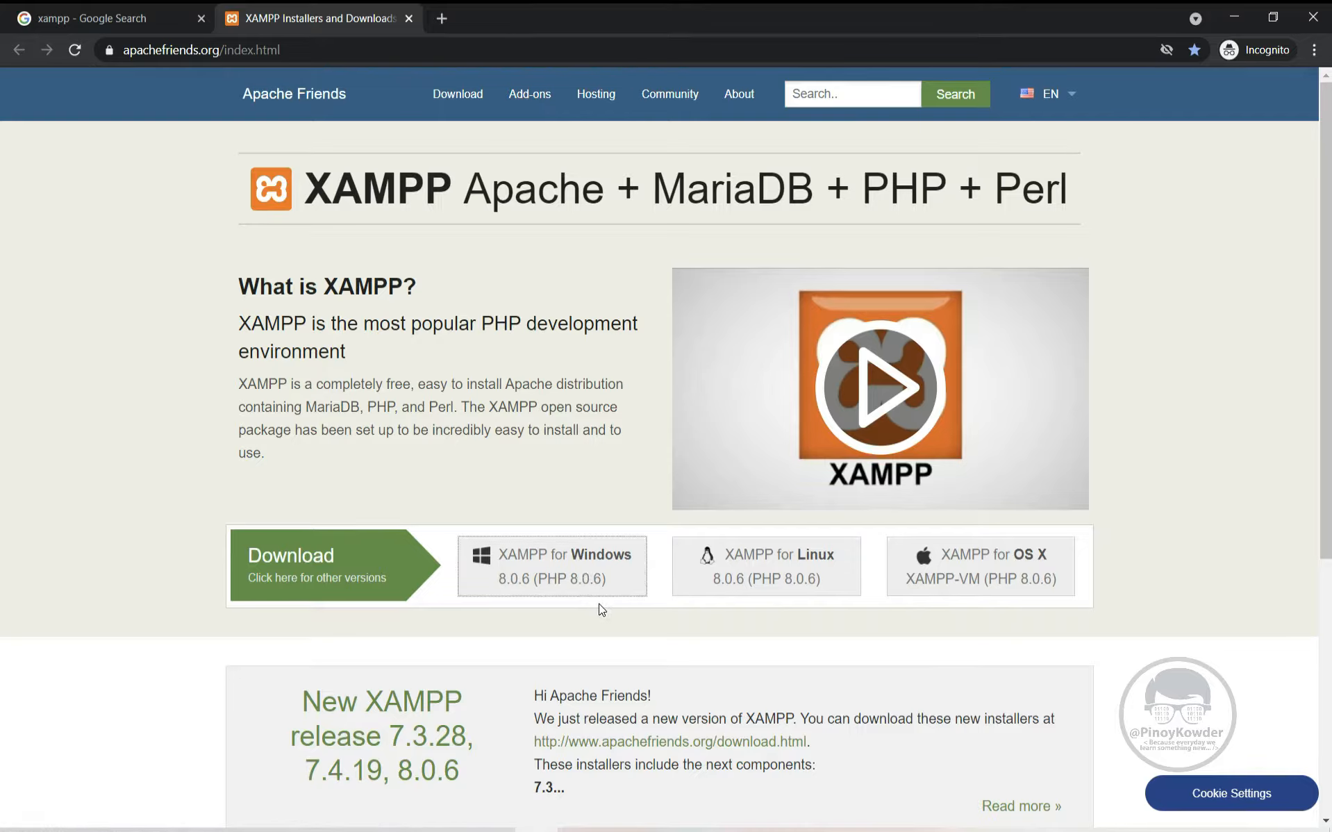
{"action": "right_click", "coordinate": [576, 583]}
{"action": "left_click", "coordinate": [660, 671]}
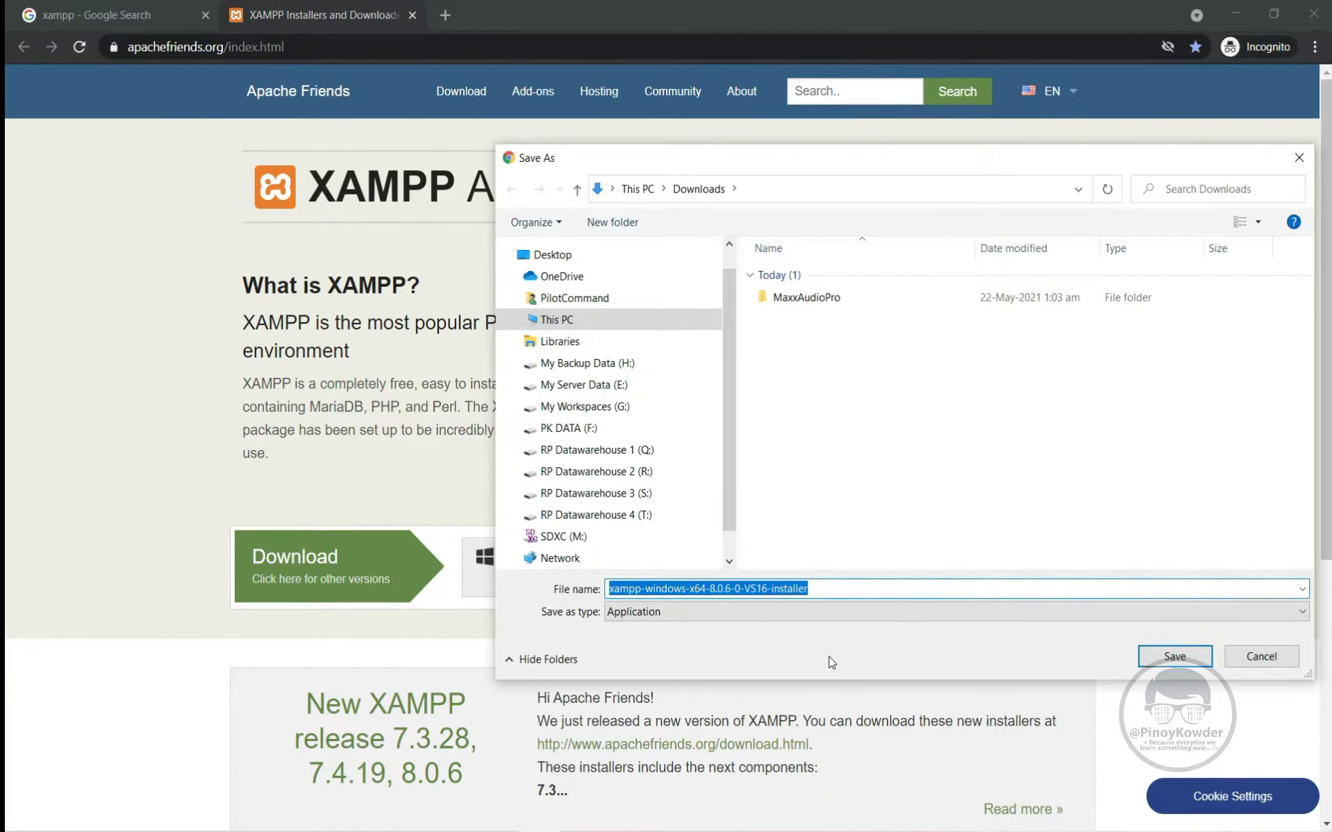
{"action": "left_click", "coordinate": [1170, 660]}
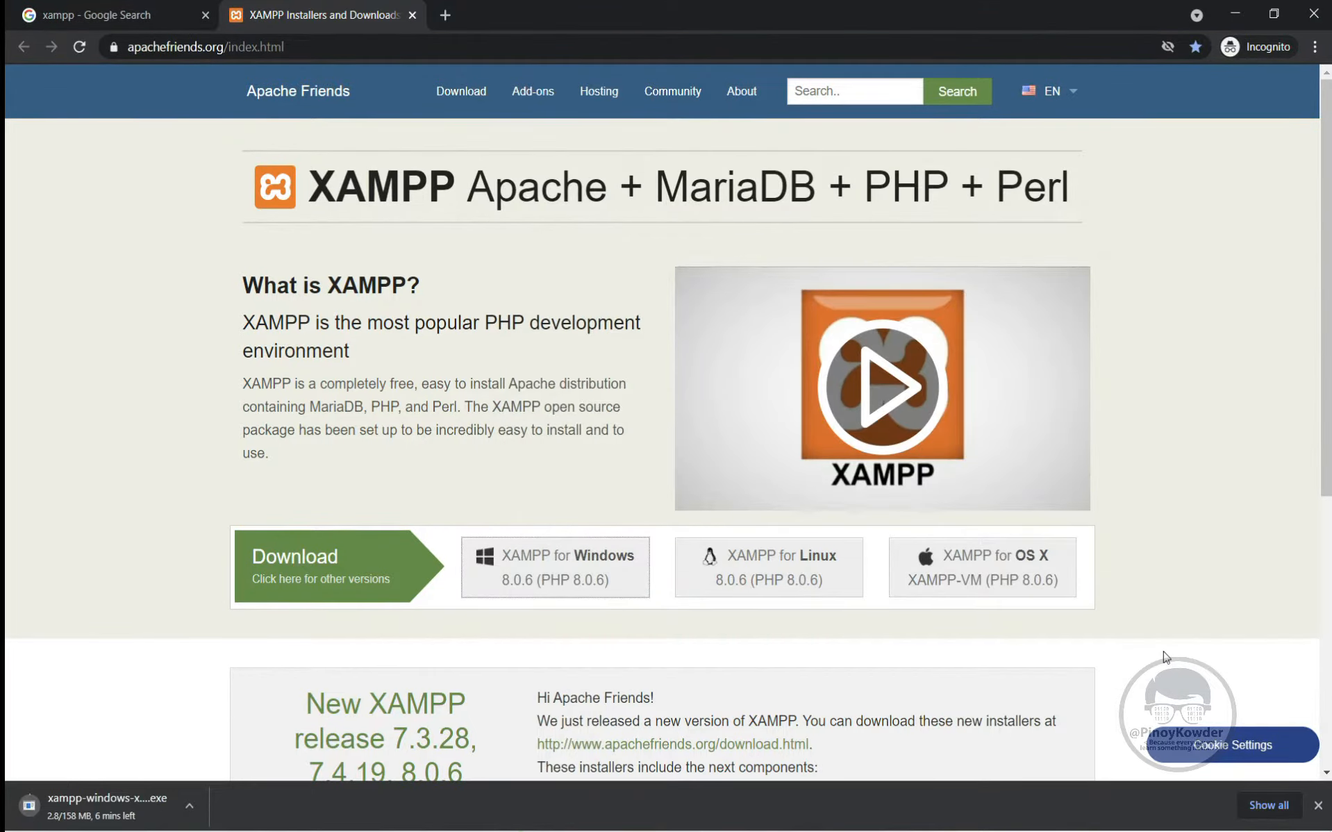
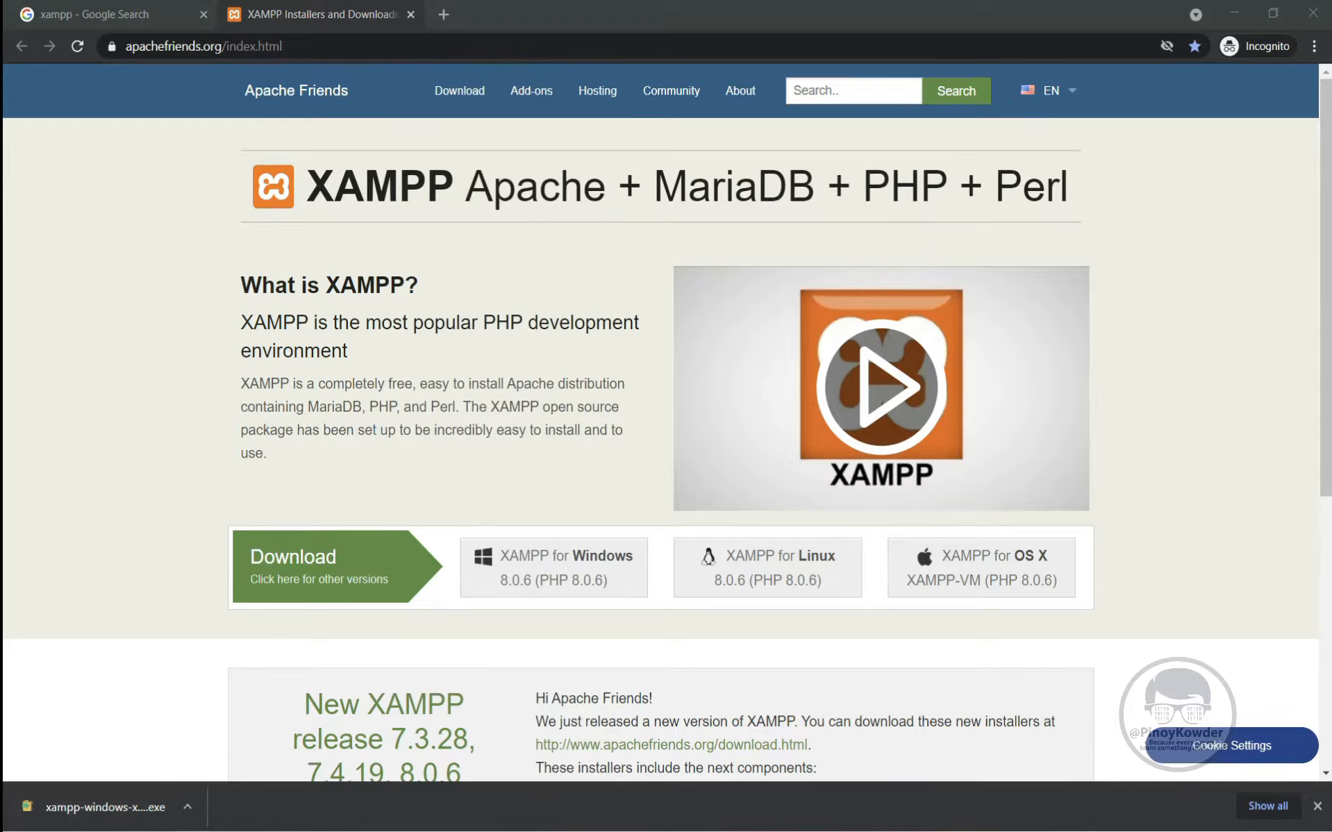
Locate the downloaded XAMPP installer in the Downloads folder and run it as administrator.
{"action": "left_click", "coordinate": [203, 774]}
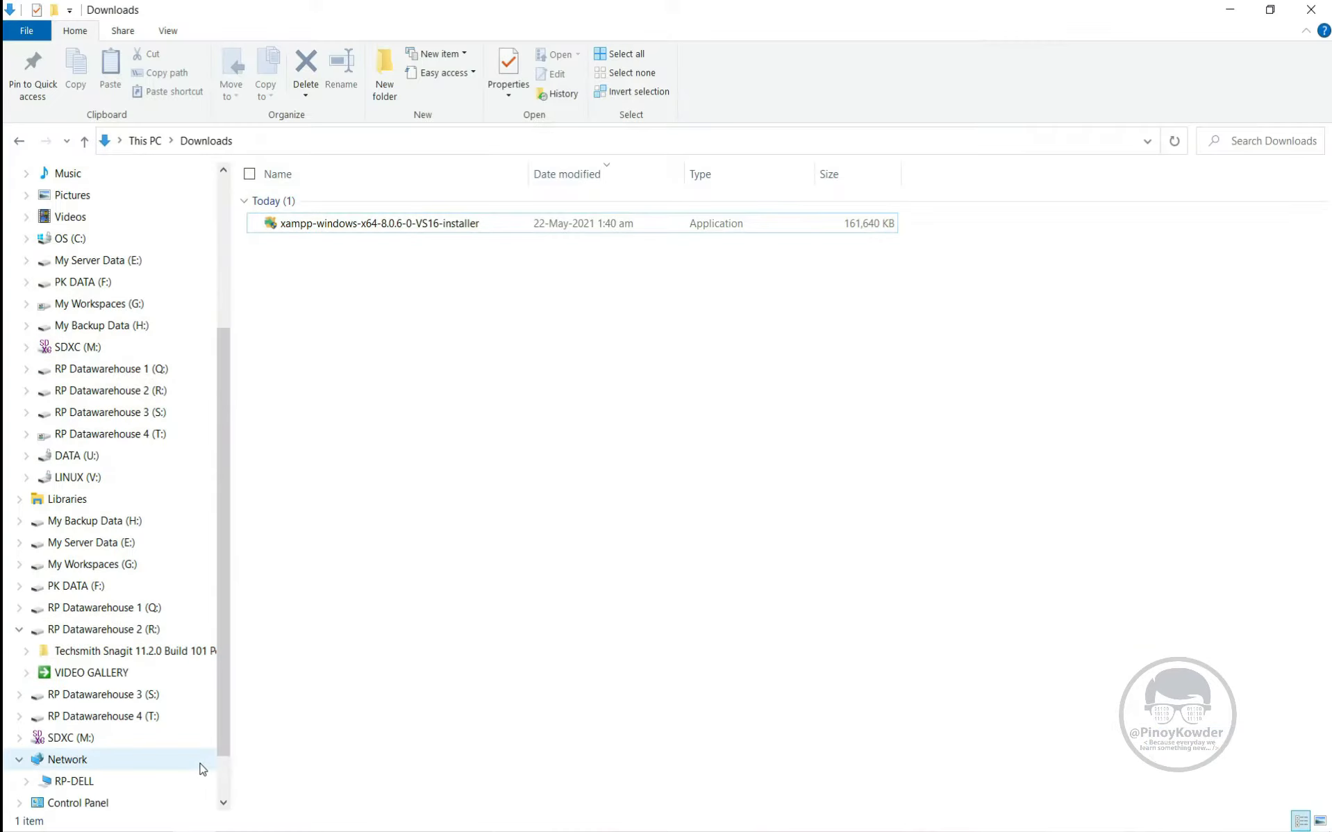
{"action": "right_click", "coordinate": [372, 504]}
{"action": "left_click", "coordinate": [286, 577]}
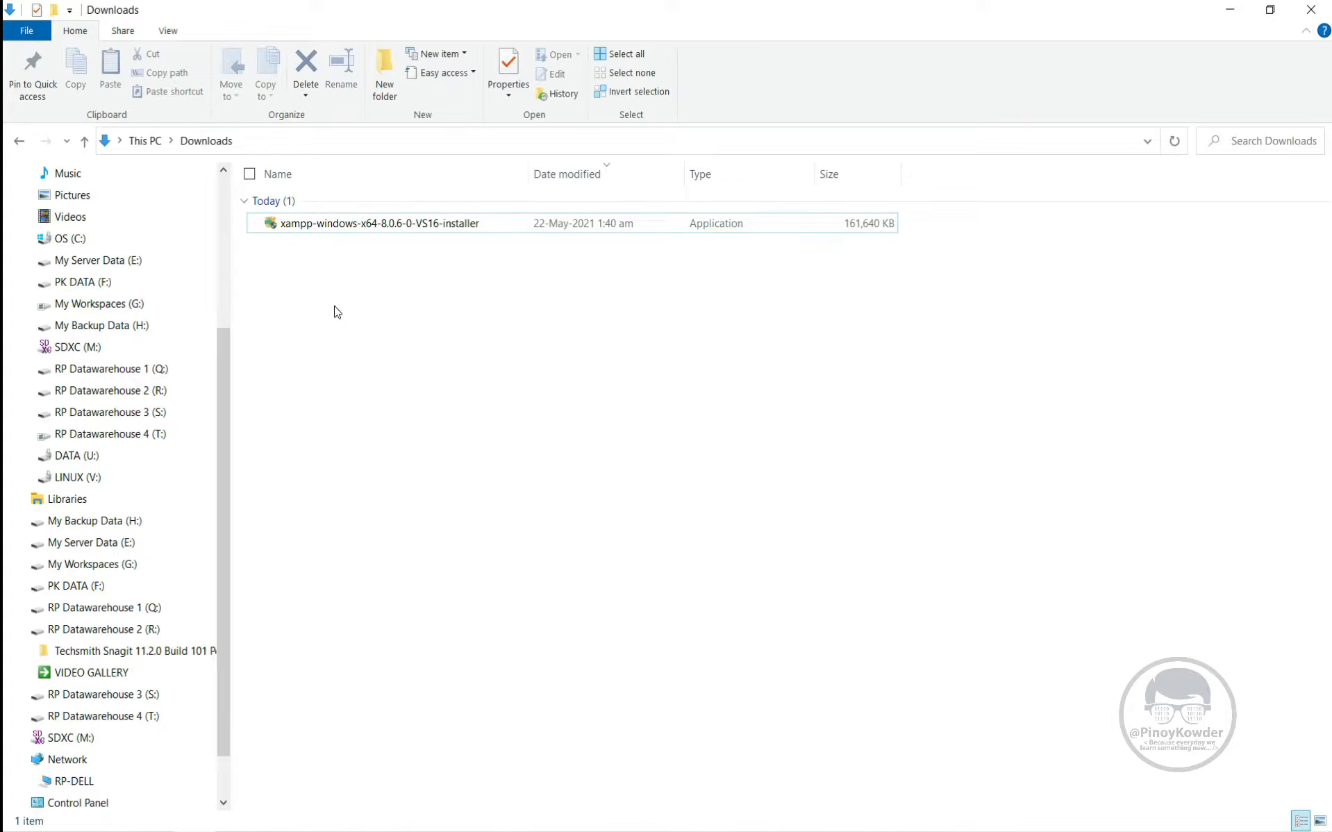
{"action": "right_click", "coordinate": [323, 225]}
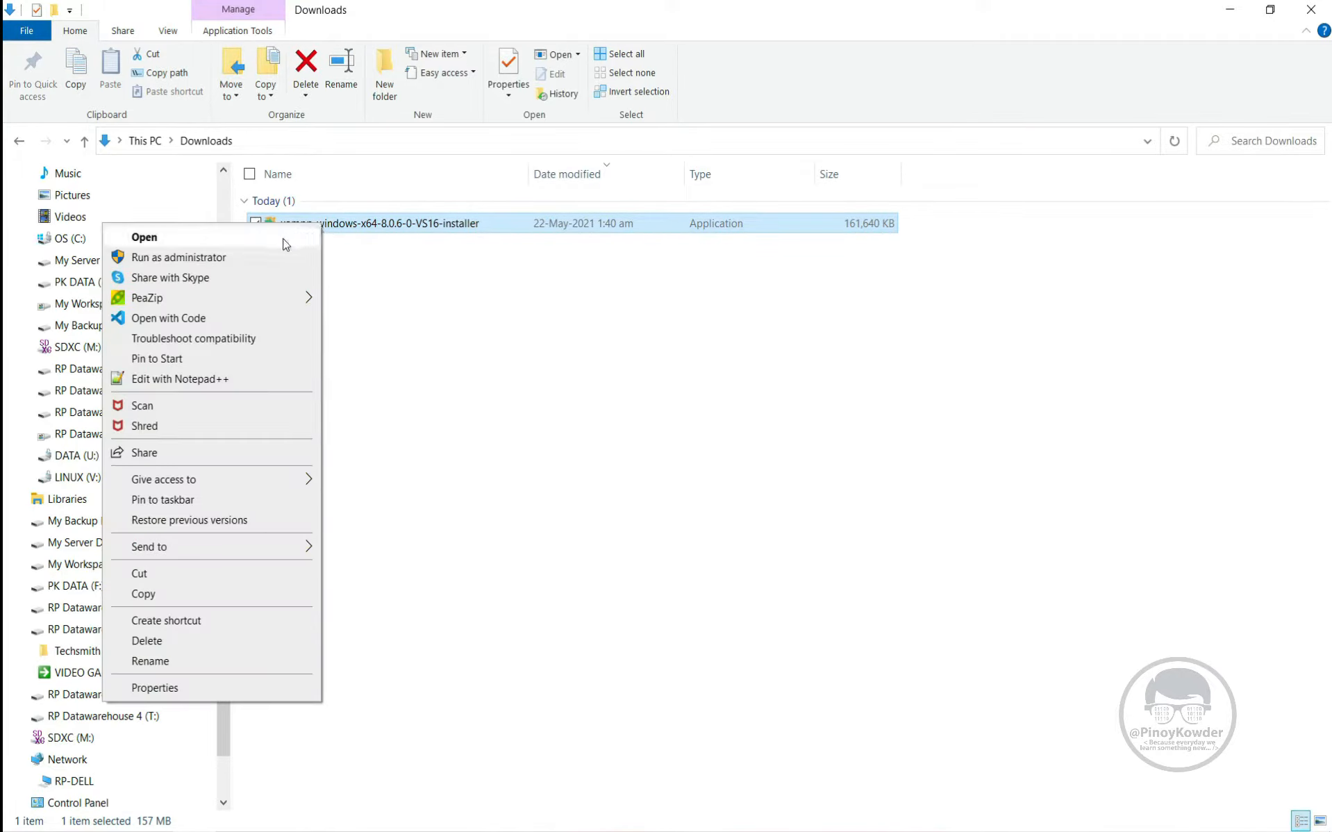
{"action": "left_click", "coordinate": [270, 258]}
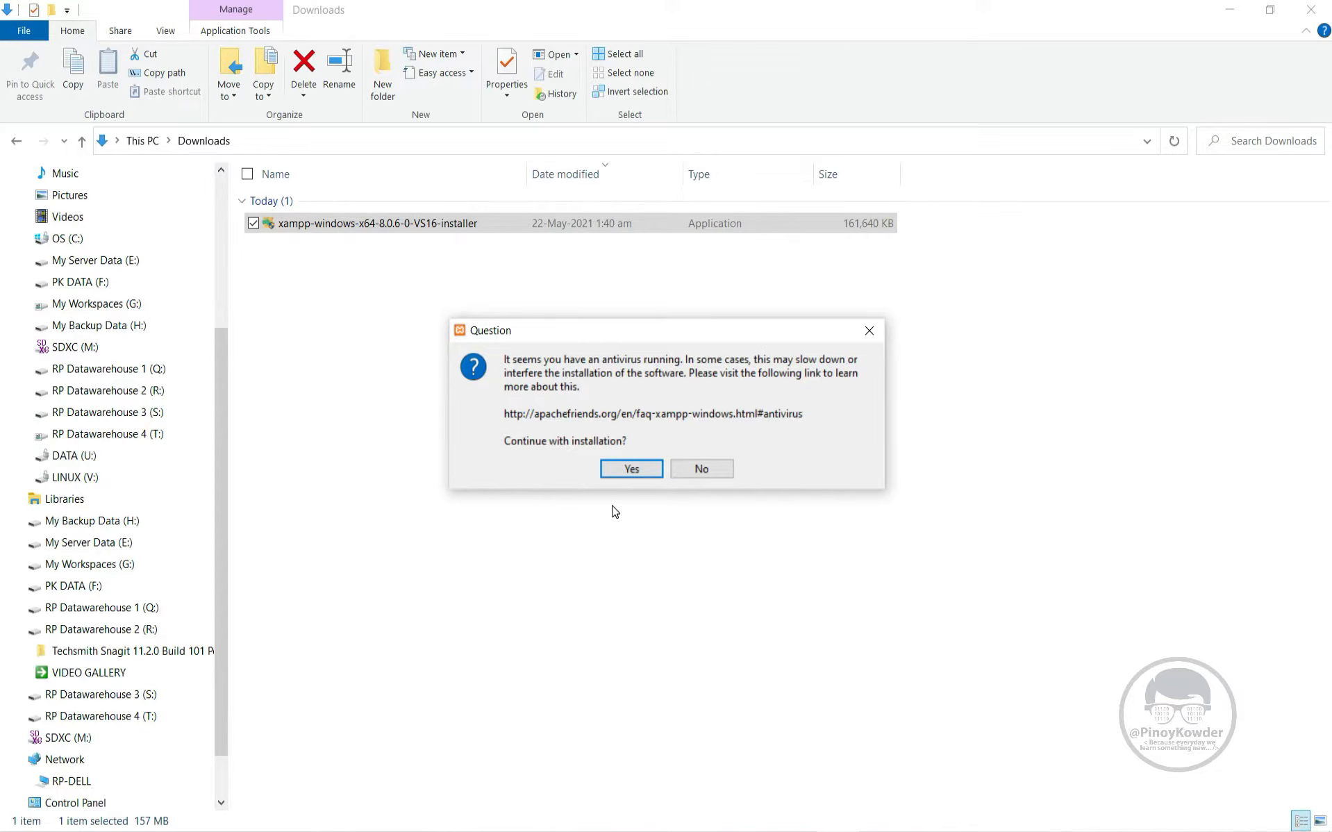
Accept the antivirus and User Account Control notices and proceed past the setup wizard's welcome page.
{"action": "left_click", "coordinate": [626, 476]}
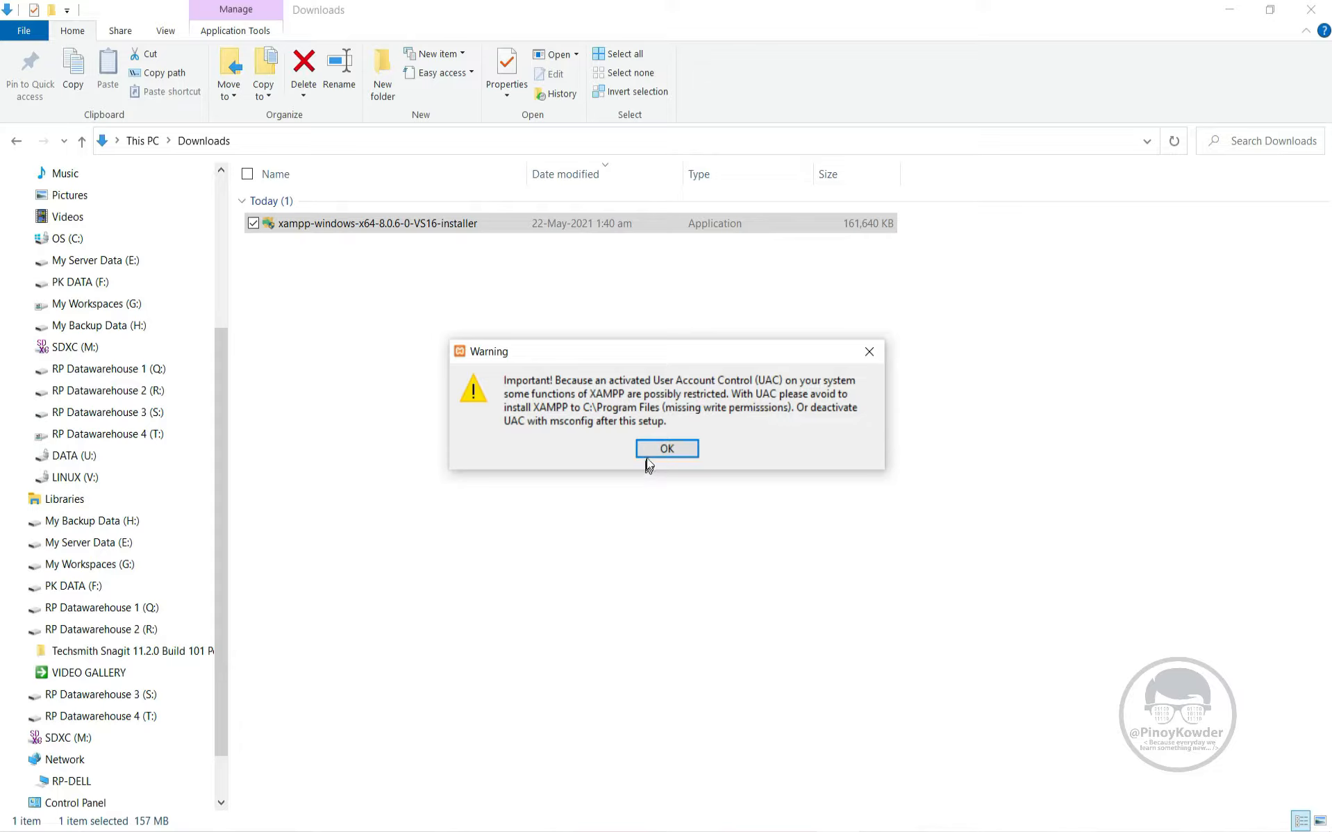
{"action": "left_click", "coordinate": [666, 449]}
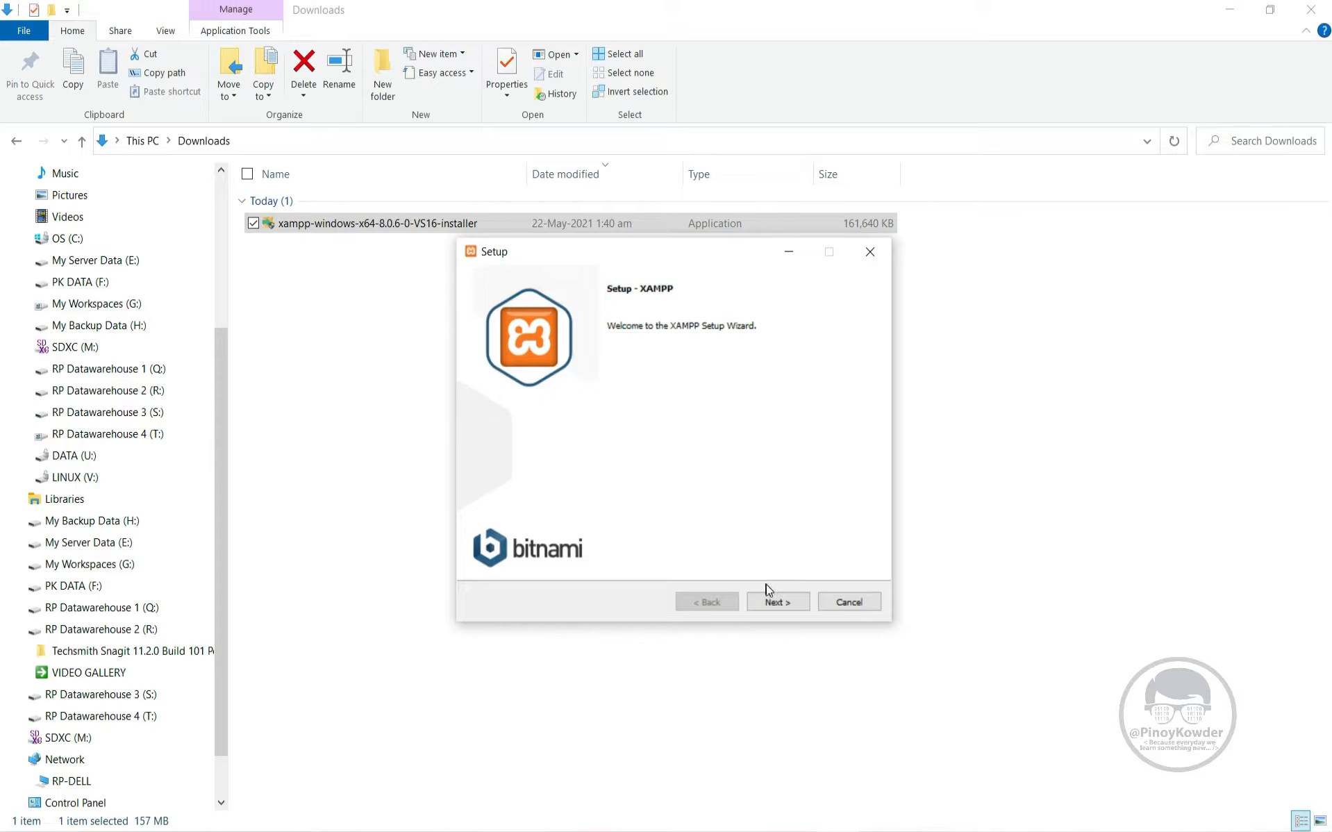
{"action": "left_click", "coordinate": [770, 602]}
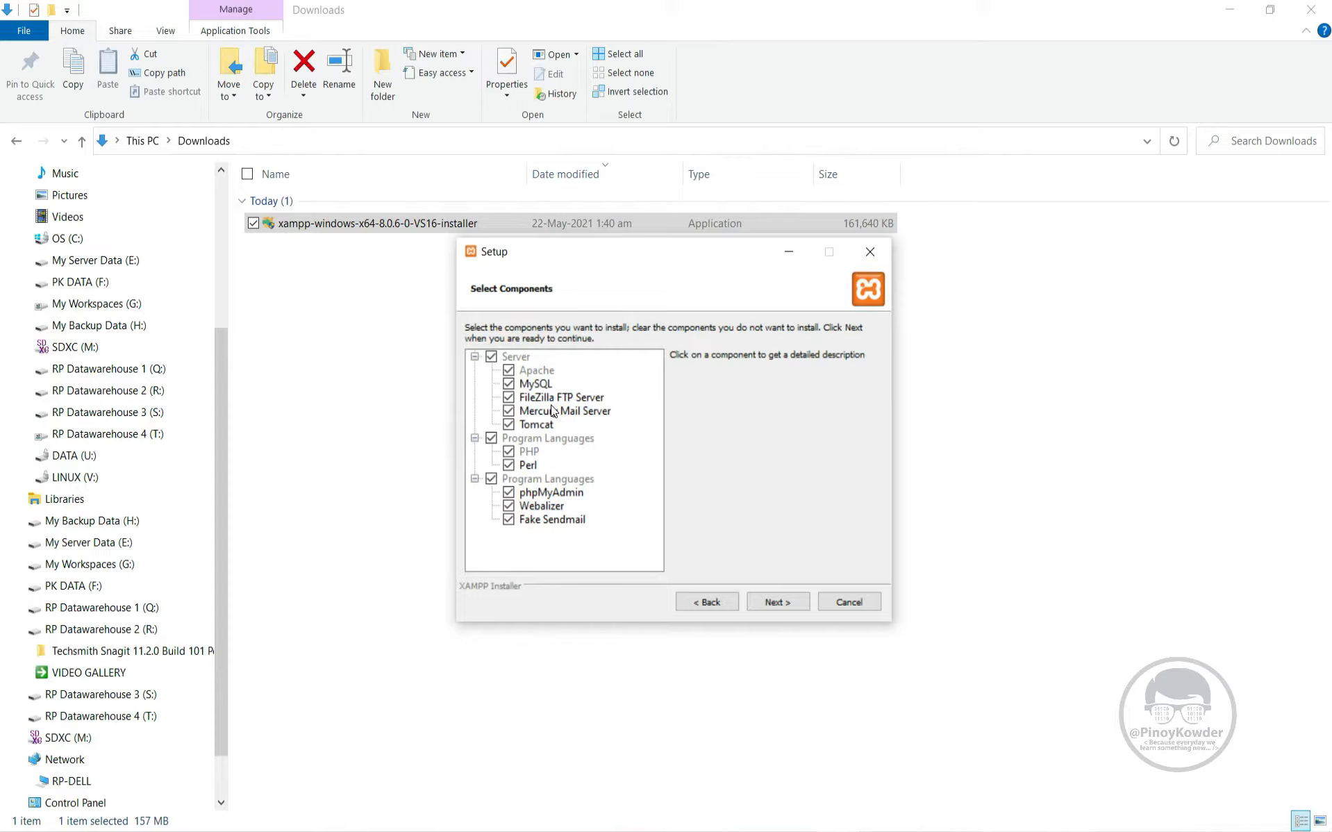
{"action": "left_click", "coordinate": [509, 397]}
{"action": "left_click", "coordinate": [509, 424]}
{"action": "left_click", "coordinate": [509, 411]}
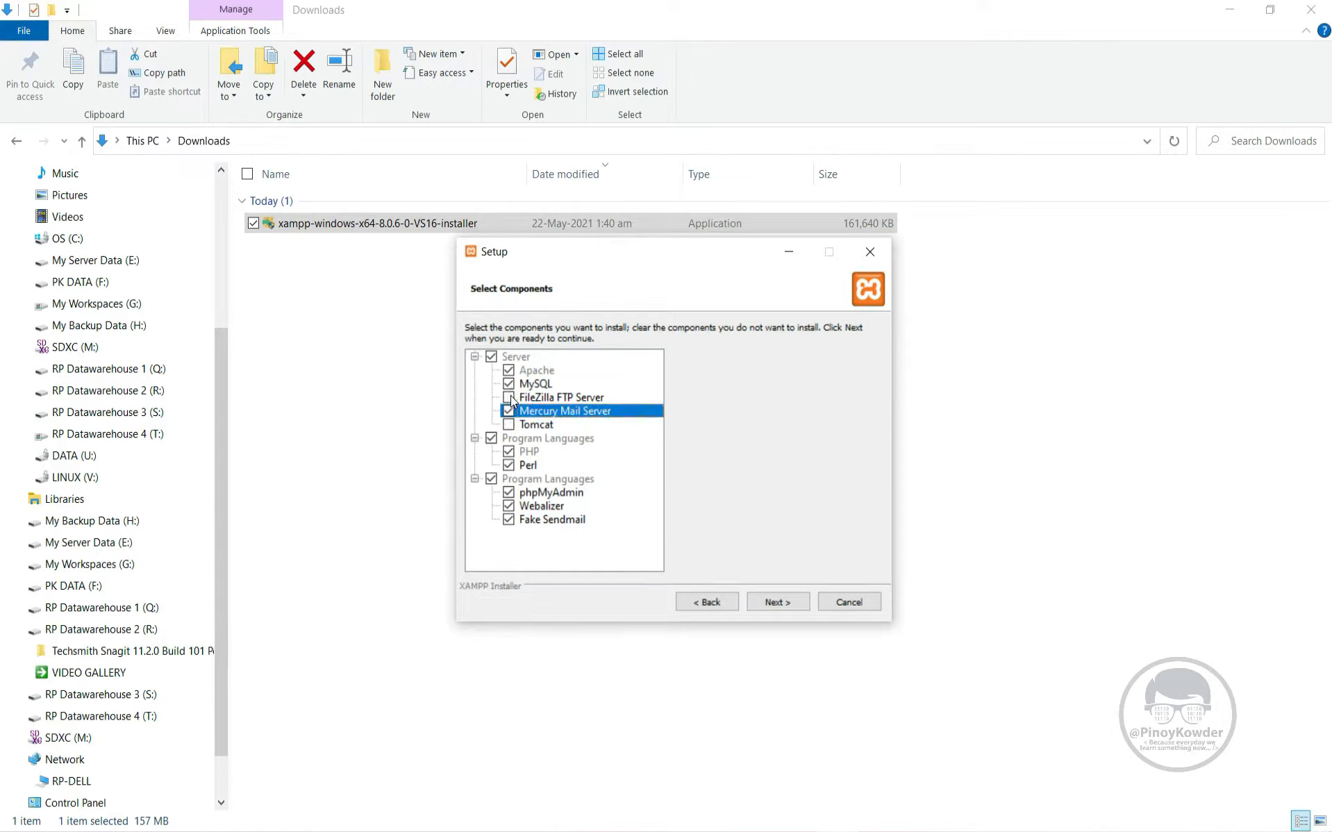
{"action": "left_click", "coordinate": [510, 425]}
Accept the full component selection and set the XAMPP installation folder to F:\xampp.
{"action": "left_click", "coordinate": [778, 602]}
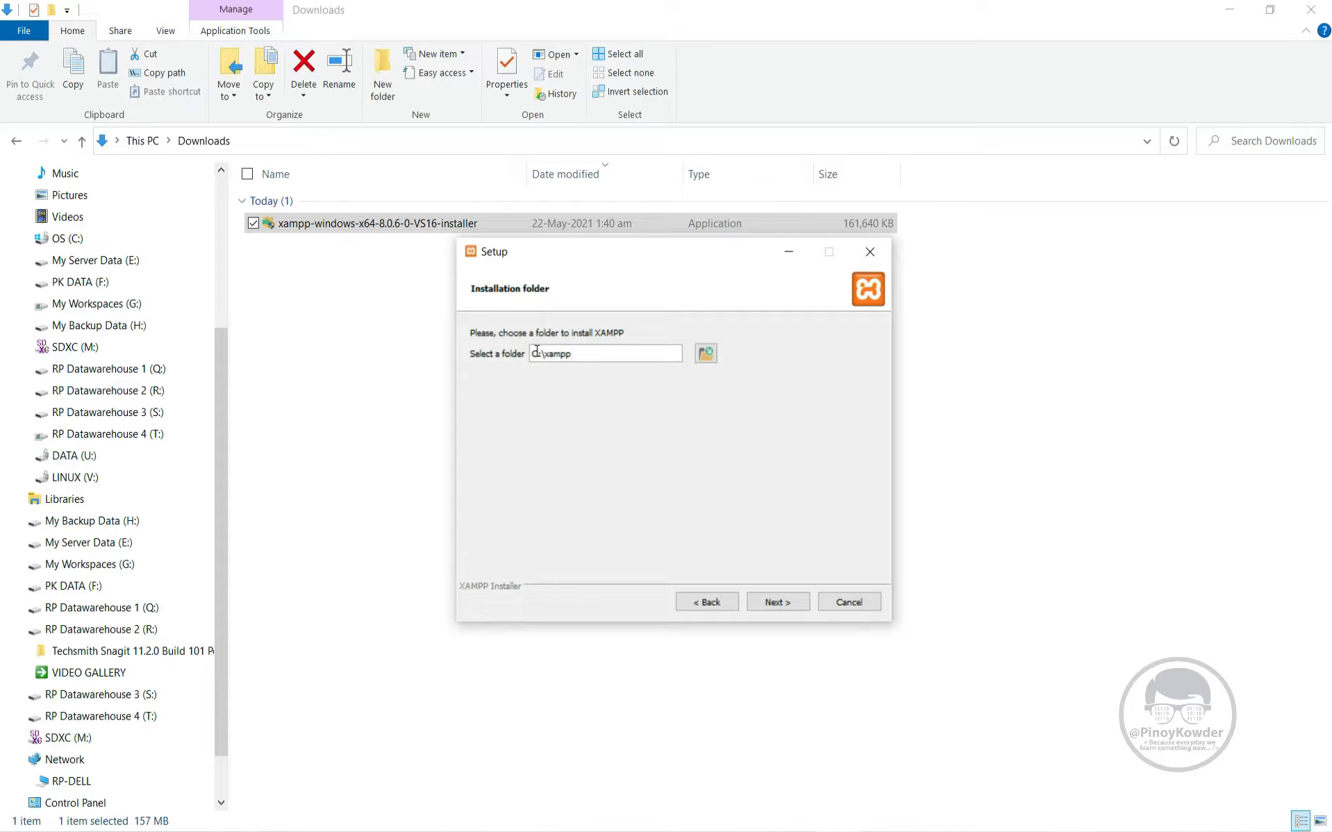
{"action": "left_click_drag", "start_coordinate": [539, 351], "coordinate": [534, 353]}
{"action": "type", "text": "F"}
{"action": "left_click_drag", "start_coordinate": [543, 353], "coordinate": [583, 354]}
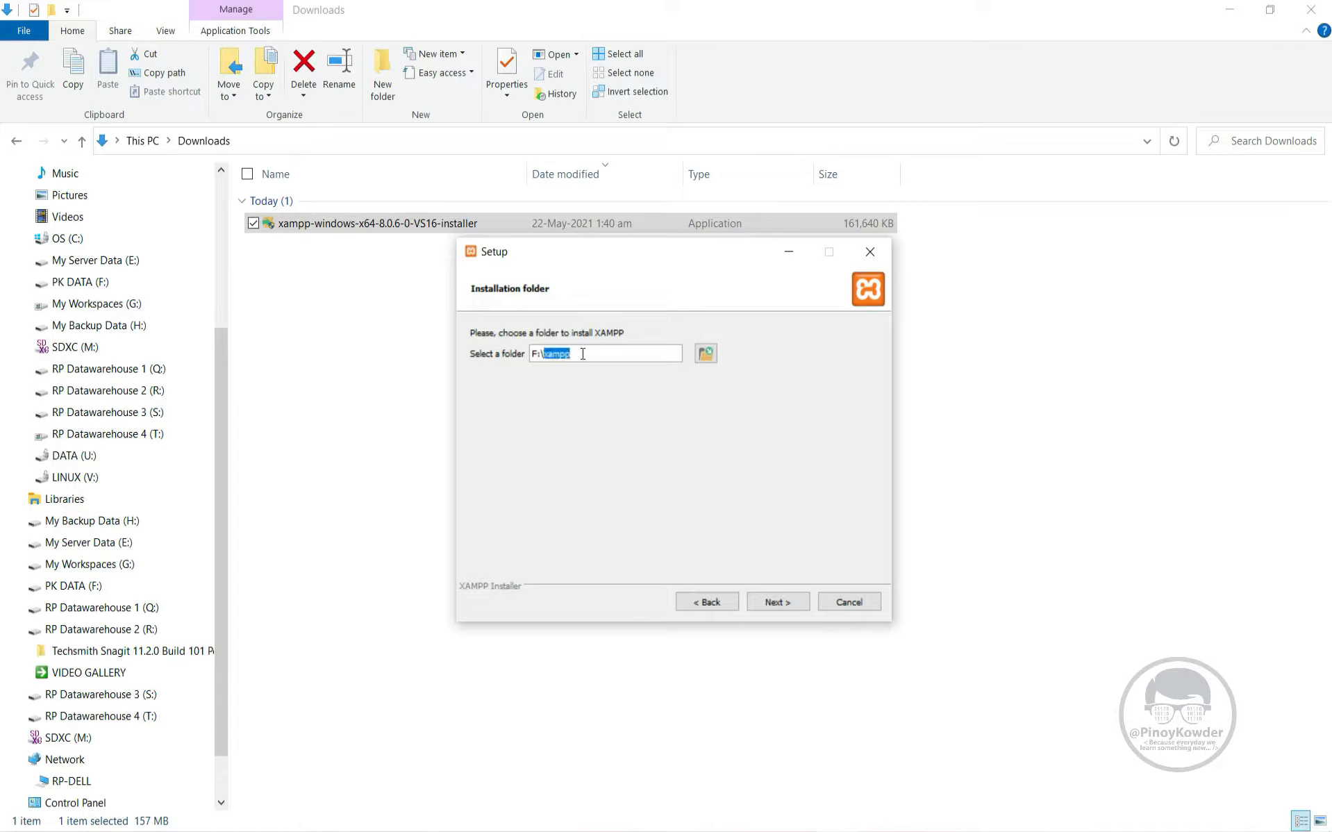
{"action": "left_click", "coordinate": [788, 603]}
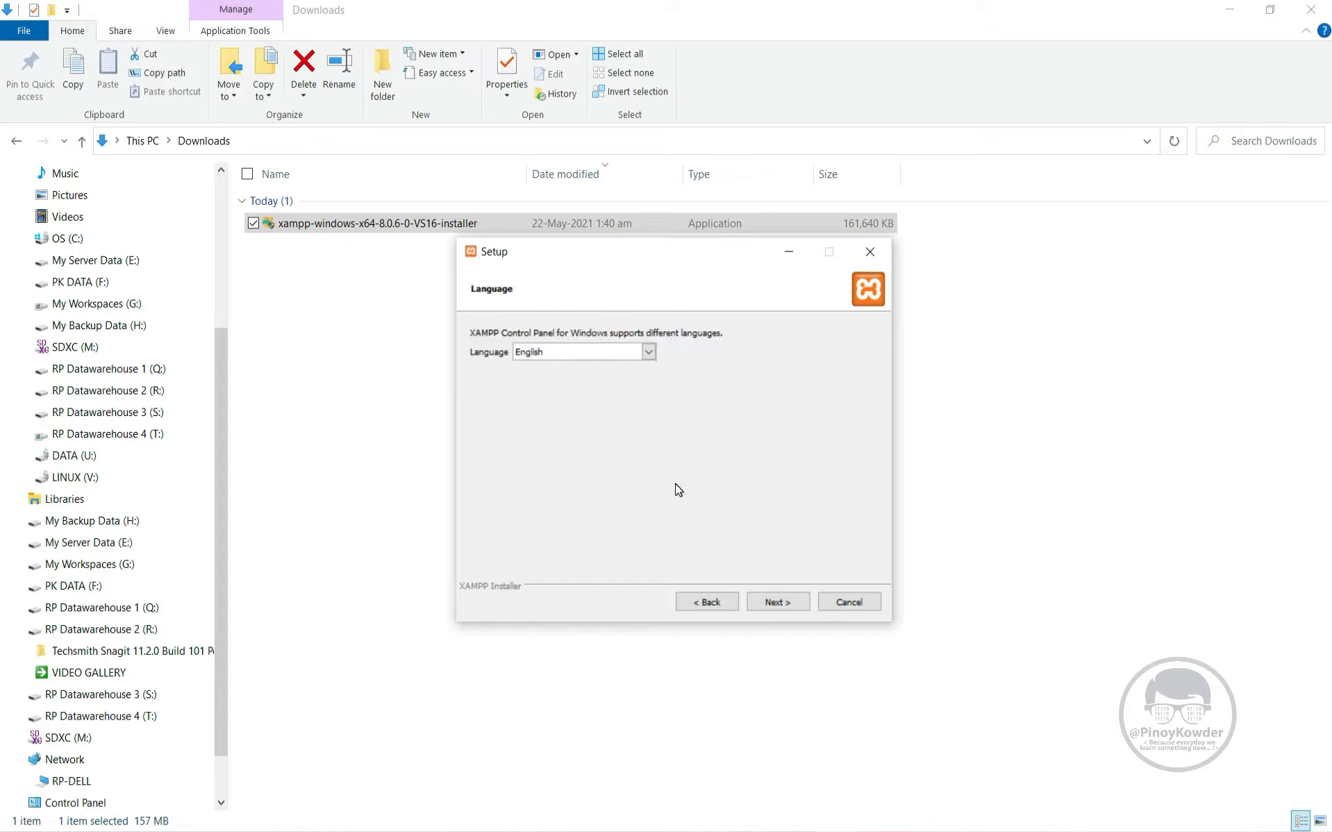
Keep English as the XAMPP Control Panel language and start the installation.
{"action": "left_click", "coordinate": [769, 604]}
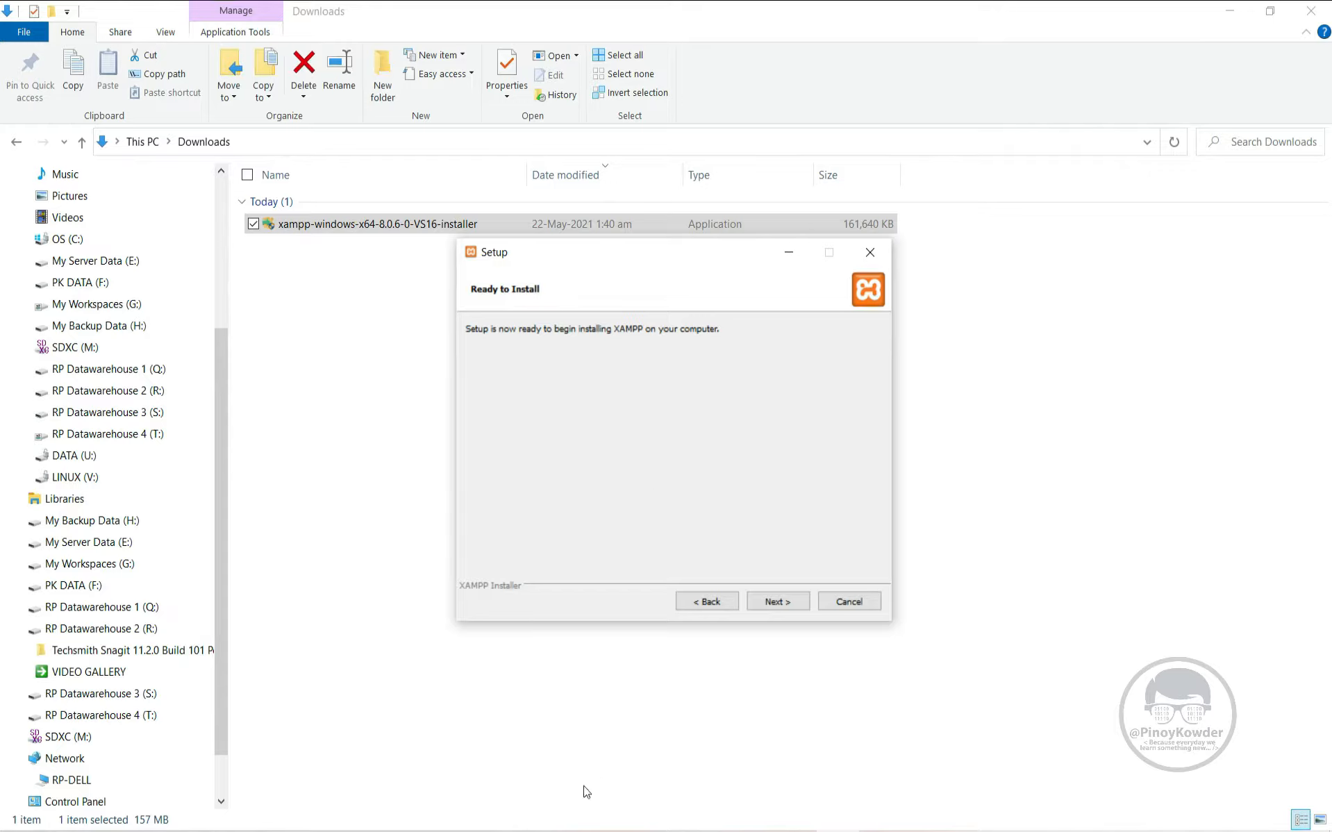
{"action": "mouse_move", "coordinate": [536, 830]}
{"action": "left_click", "coordinate": [777, 602]}
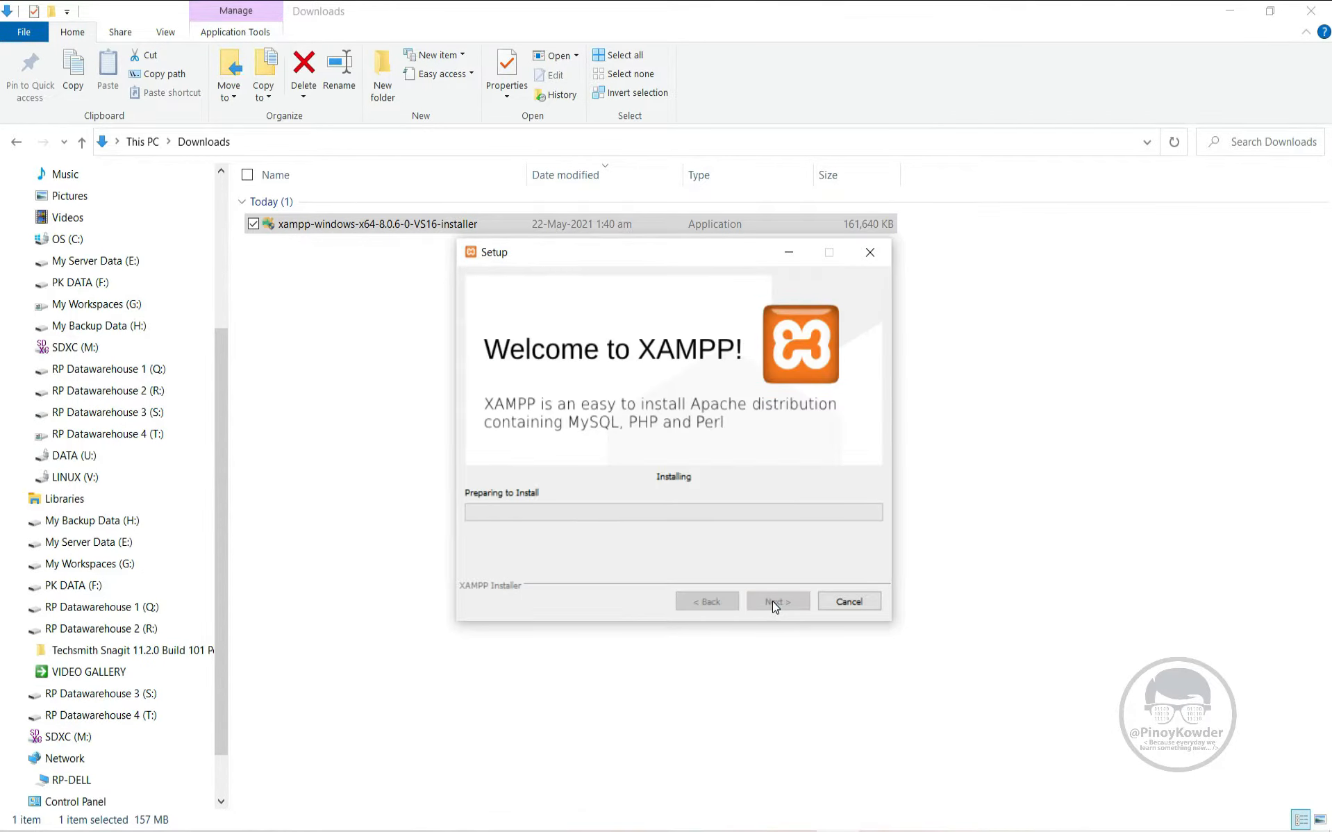
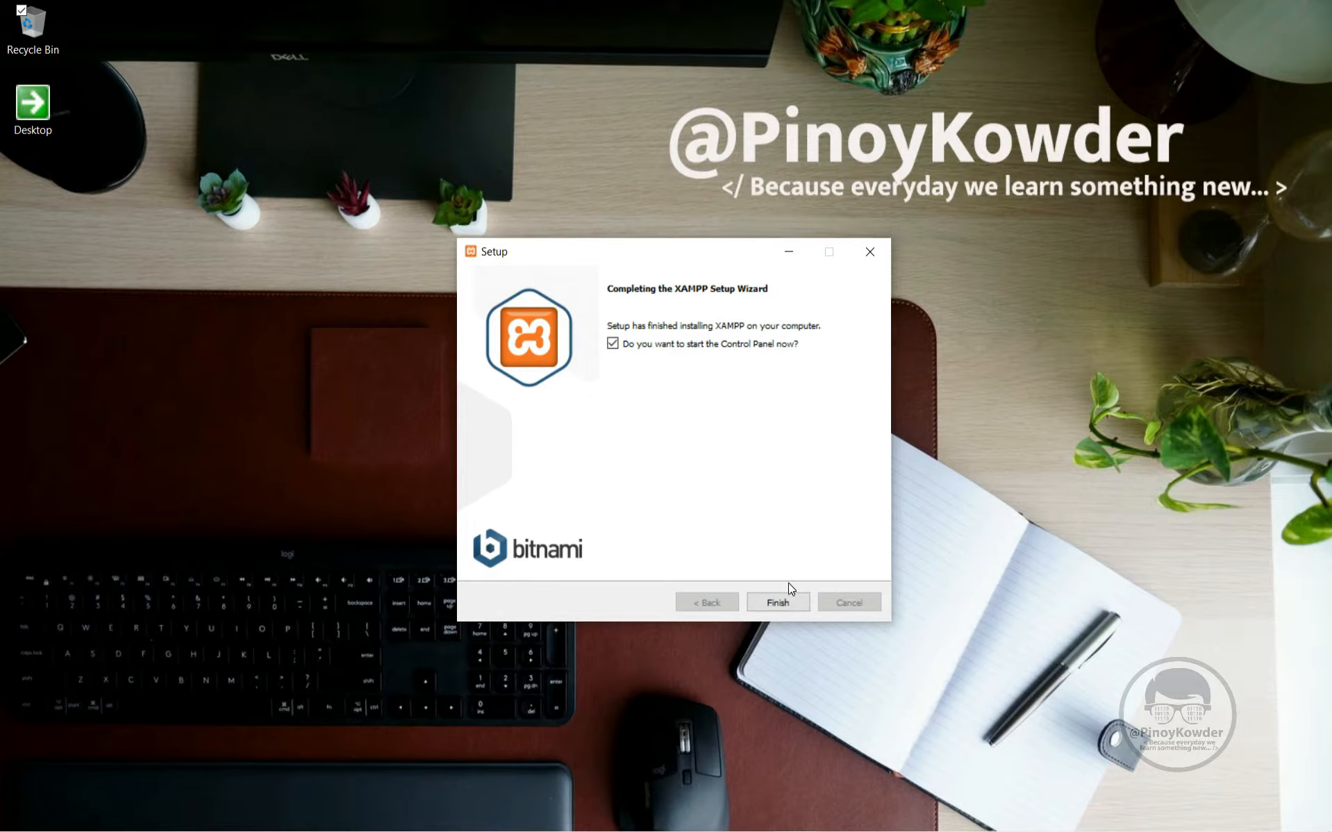
Finish the setup with the Control Panel set to start, and move its window to the middle of the screen.
{"action": "left_click", "coordinate": [776, 604]}
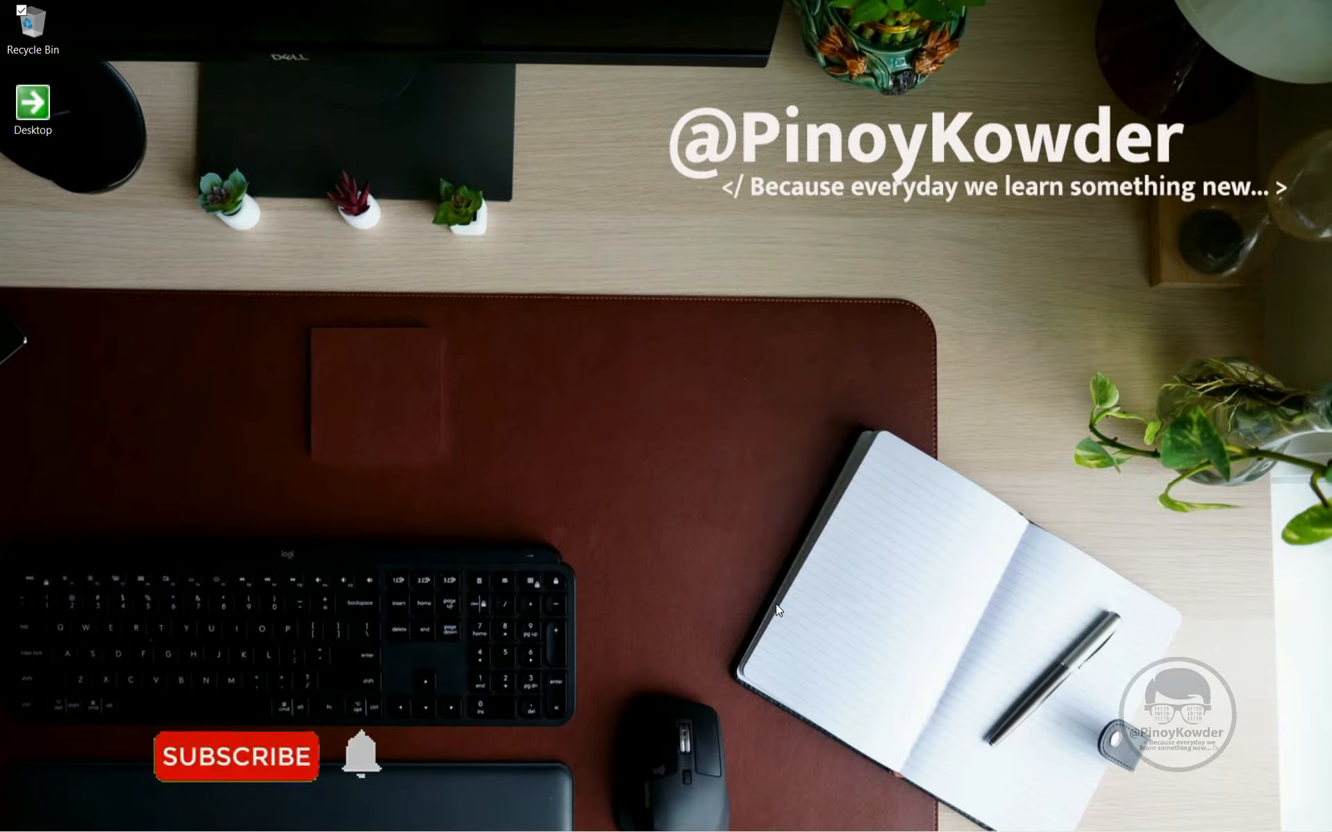
{"action": "left_click_drag", "start_coordinate": [403, 31], "coordinate": [745, 300]}
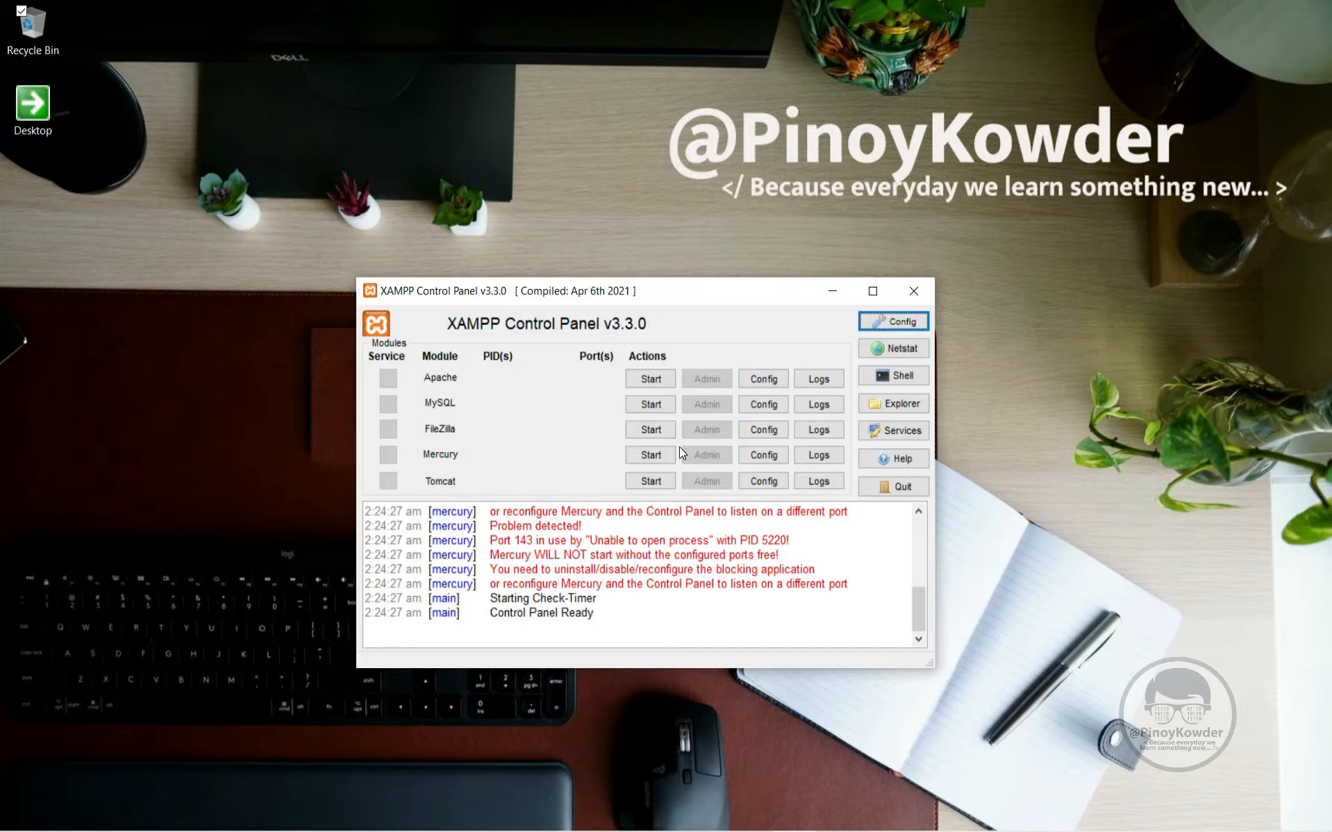
Review the Control Panel's configuration options and the Netstat list of TCP listening sockets, closing each window.
{"action": "left_click", "coordinate": [903, 322]}
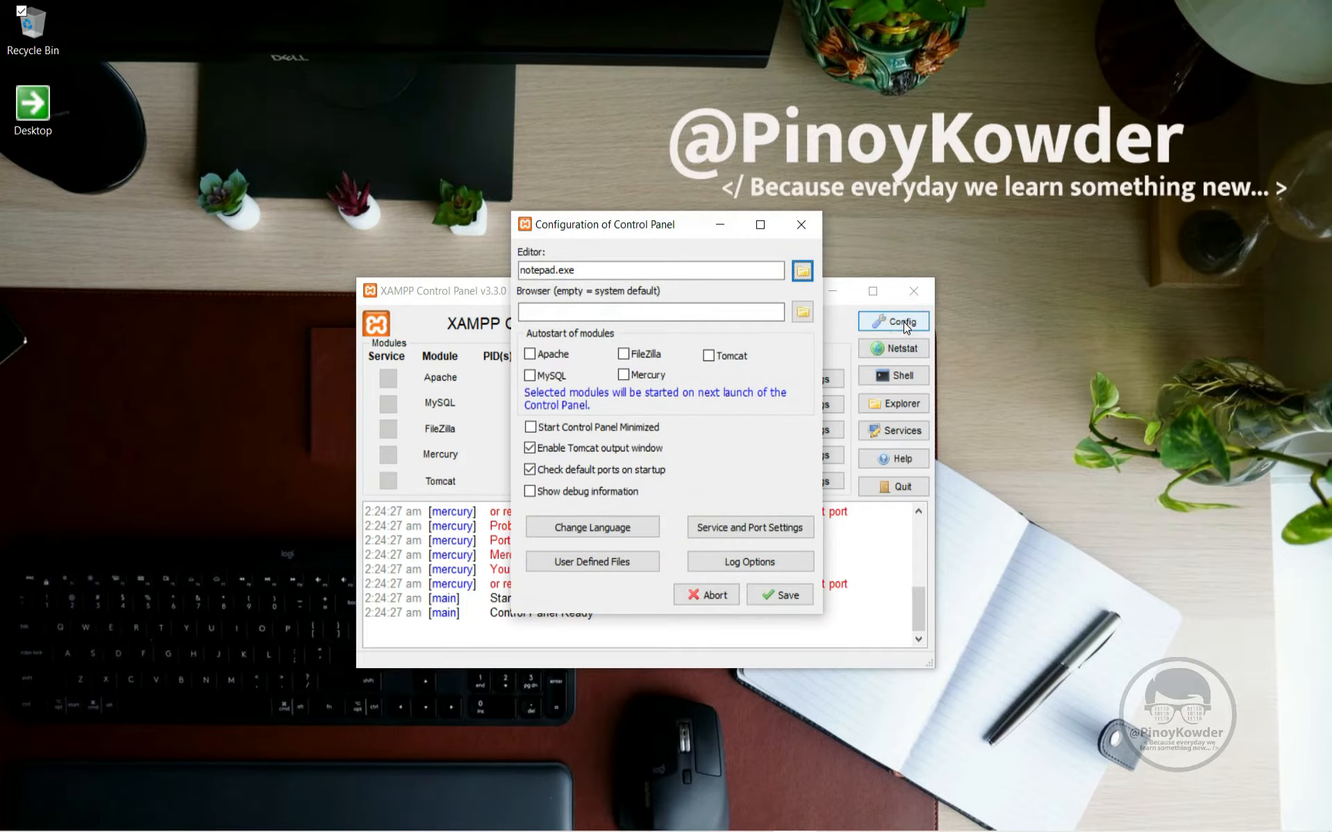
{"action": "left_click", "coordinate": [802, 223]}
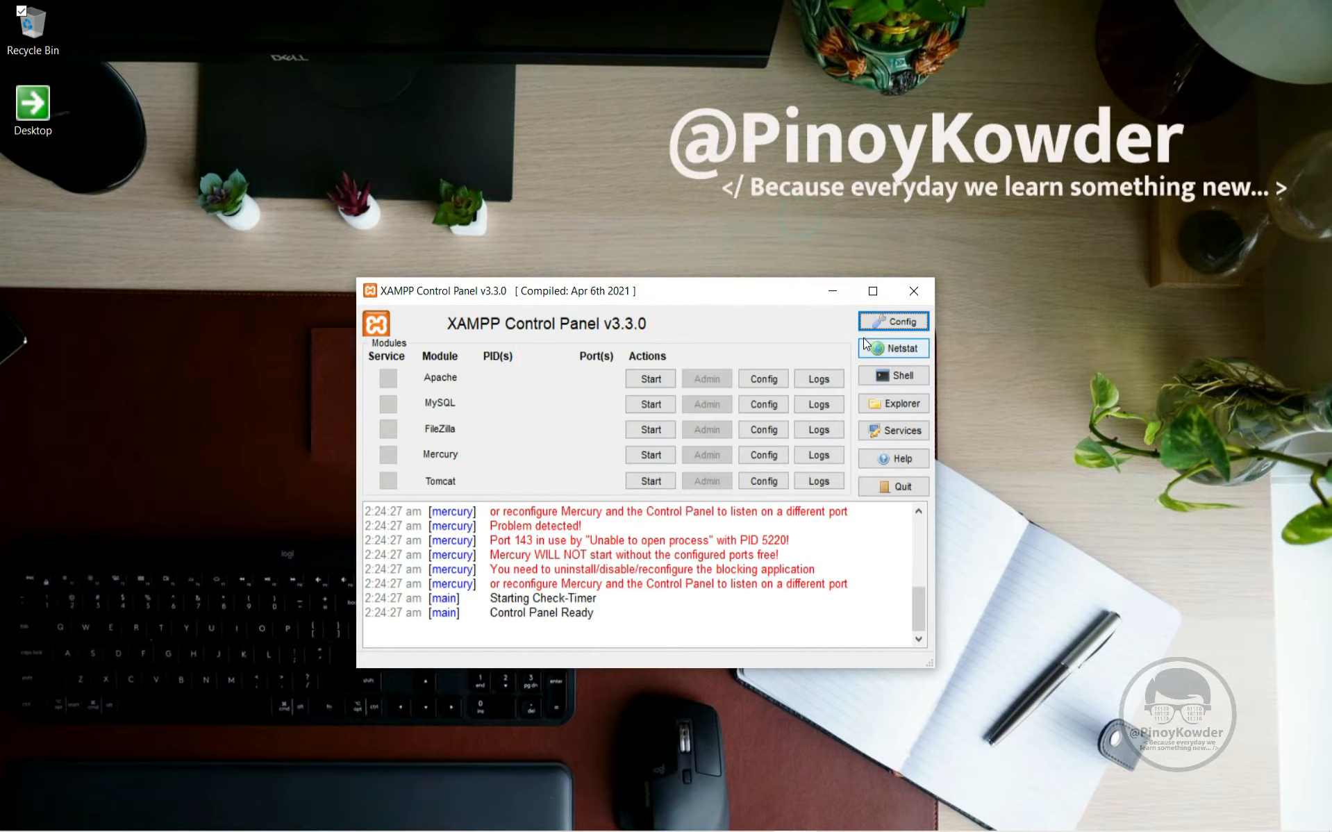
{"action": "left_click", "coordinate": [883, 348]}
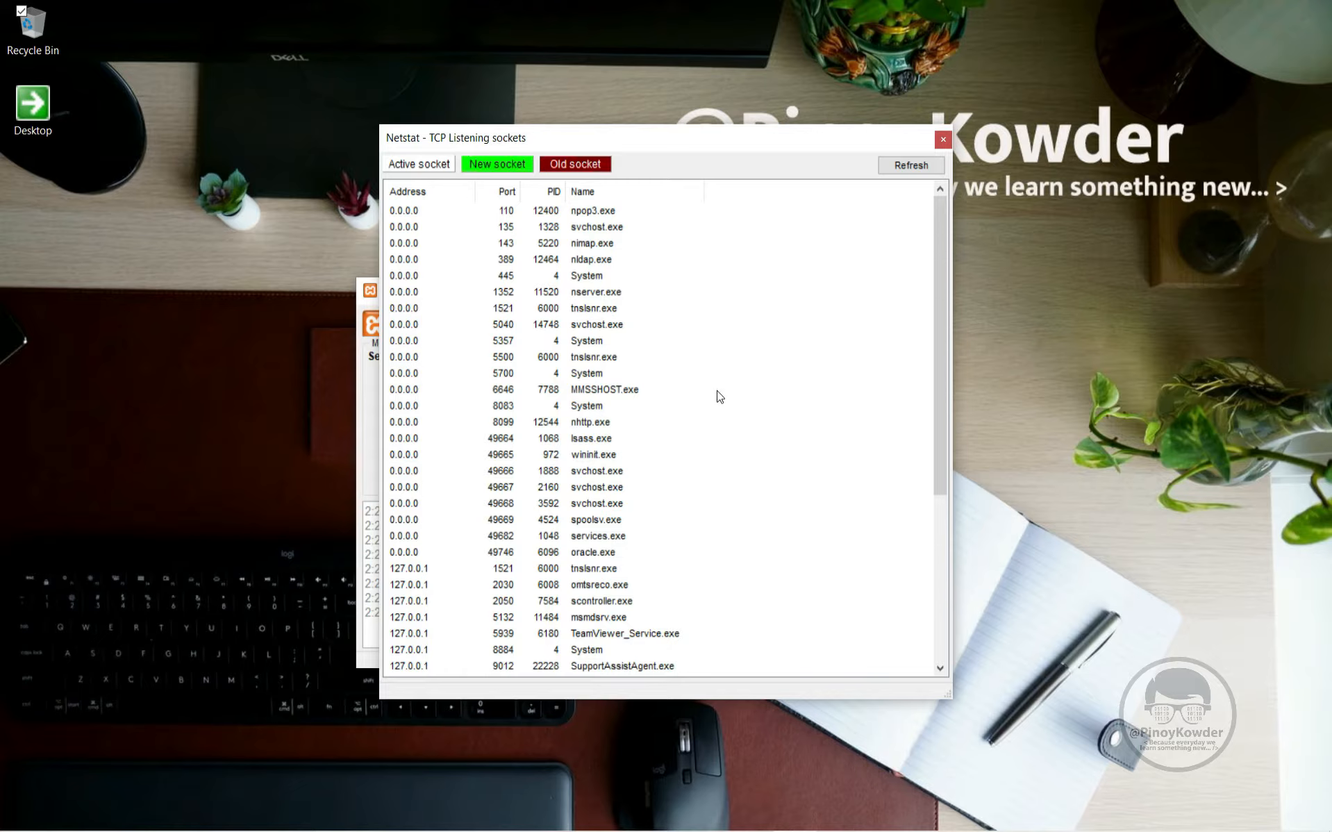
{"action": "scroll", "coordinate": [732, 423], "scroll_direction": "down", "scroll_amount": 5}
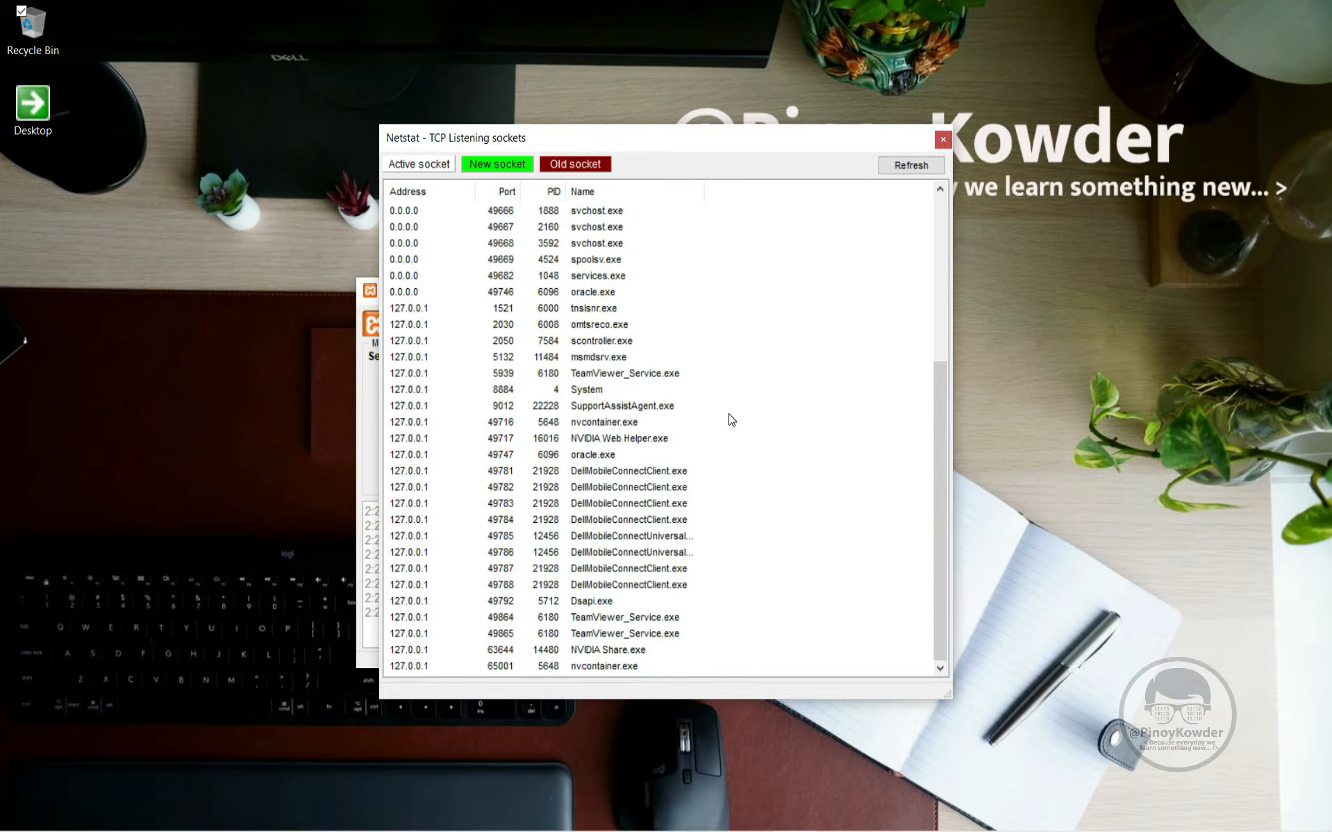
{"action": "scroll", "coordinate": [731, 417], "scroll_direction": "up", "scroll_amount": 5}
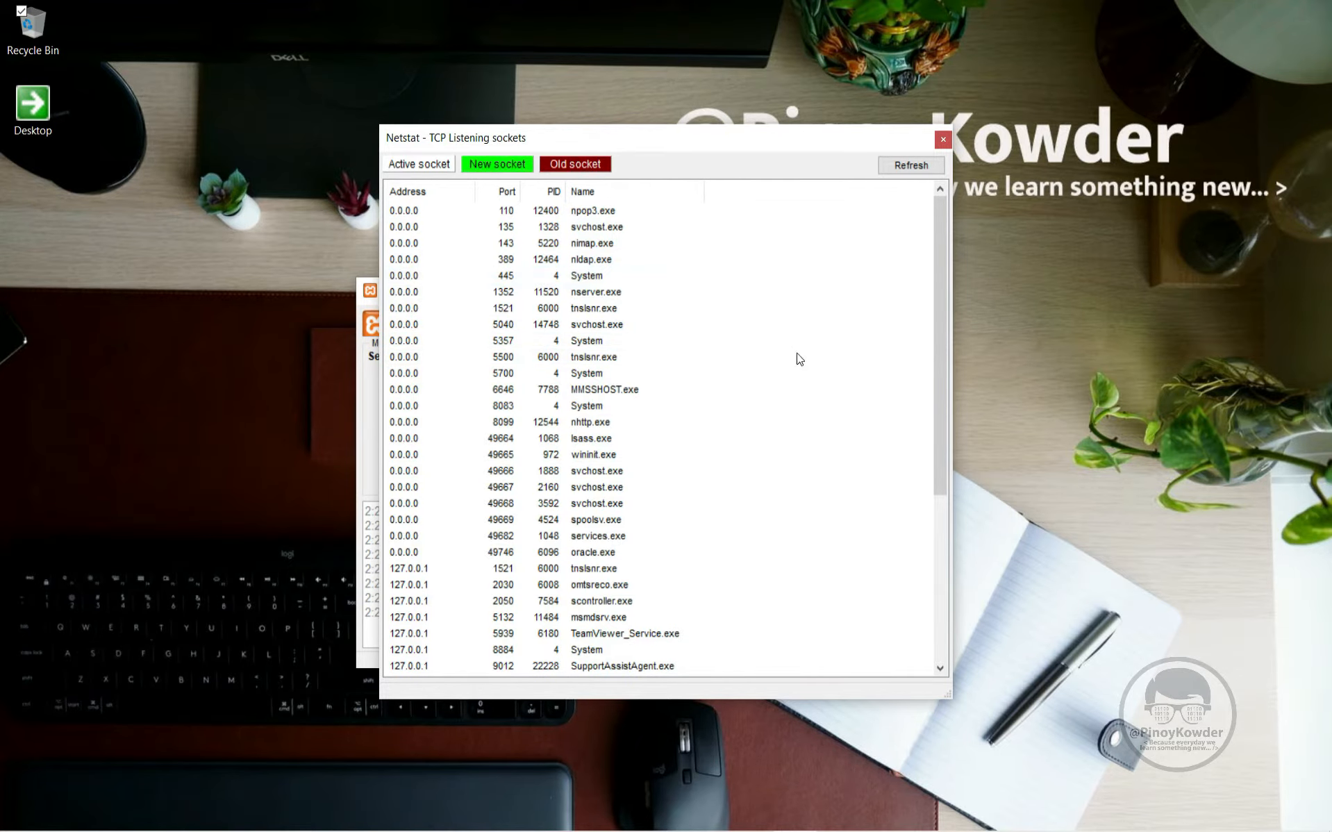
{"action": "scroll", "coordinate": [796, 365], "scroll_direction": "down", "scroll_amount": 5}
{"action": "scroll", "coordinate": [806, 347], "scroll_direction": "up", "scroll_amount": 5}
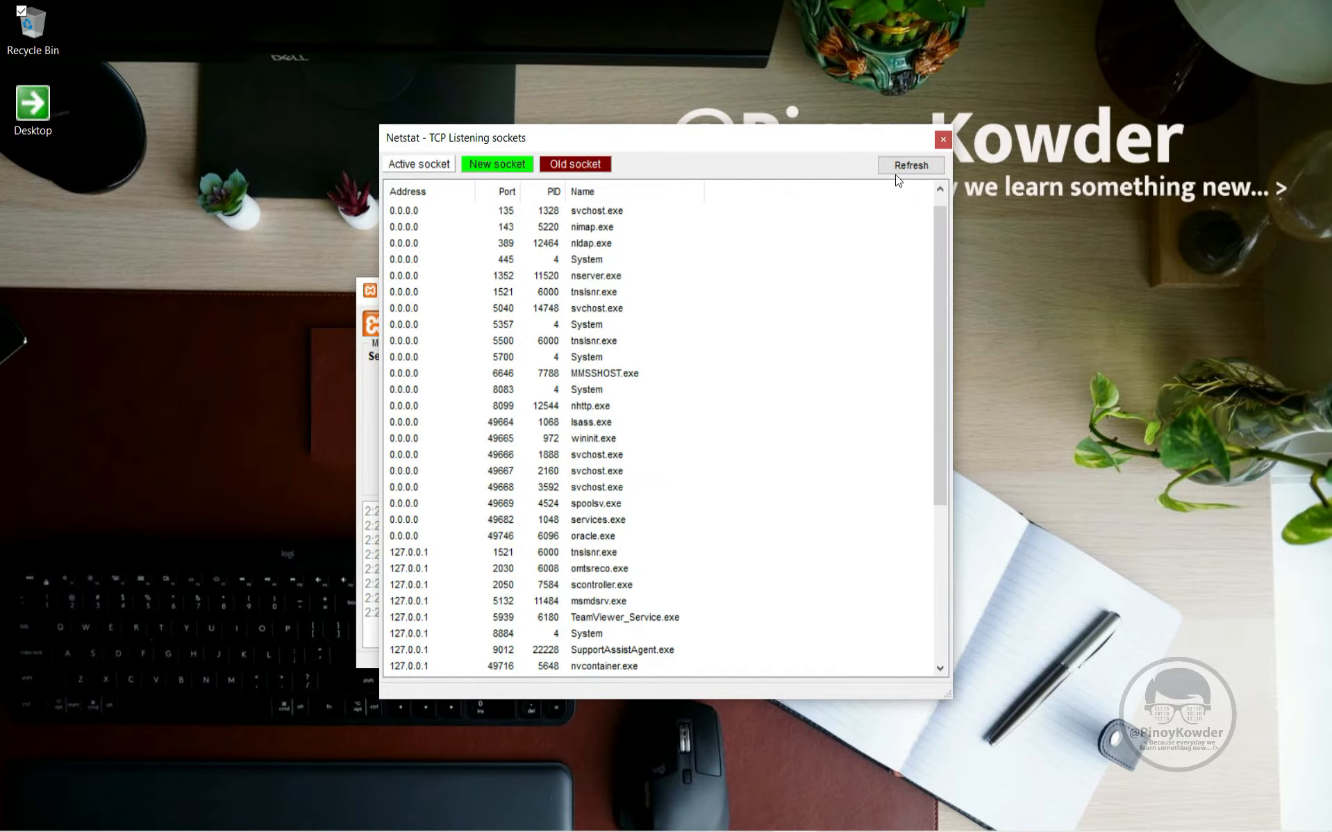
{"action": "left_click", "coordinate": [942, 141]}
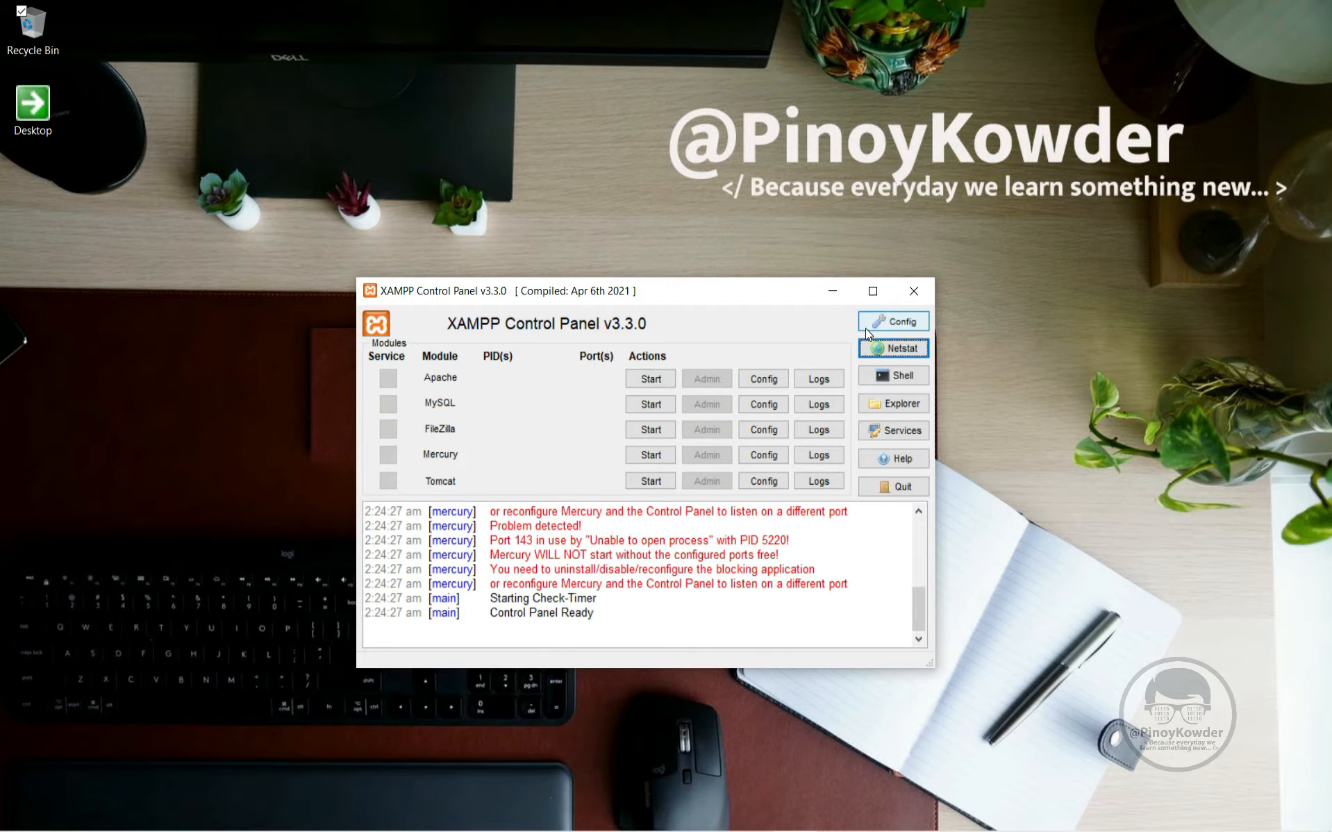
View the XAMPP shell and the xampp installation folder on the F: drive, closing both windows.
{"action": "left_click", "coordinate": [889, 376]}
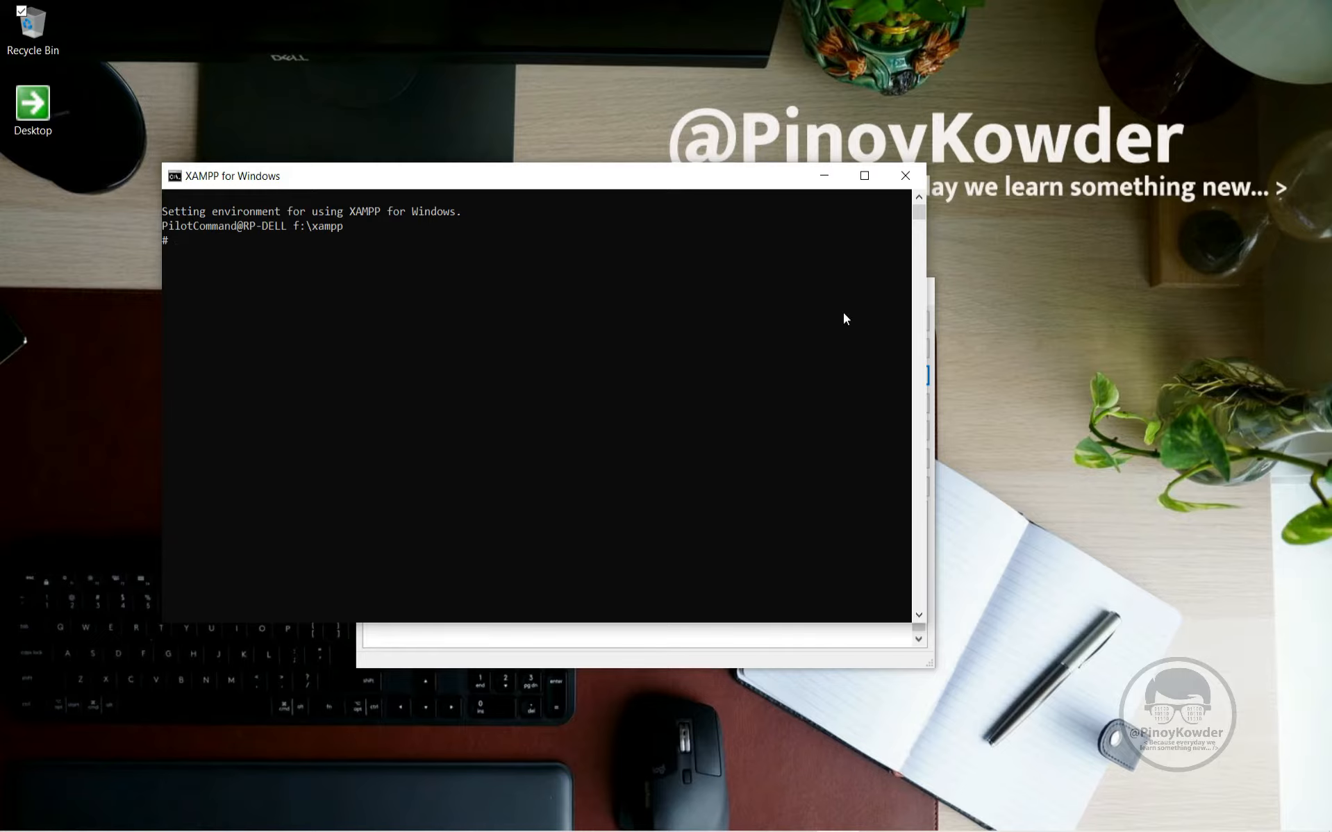
{"action": "left_click", "coordinate": [902, 178]}
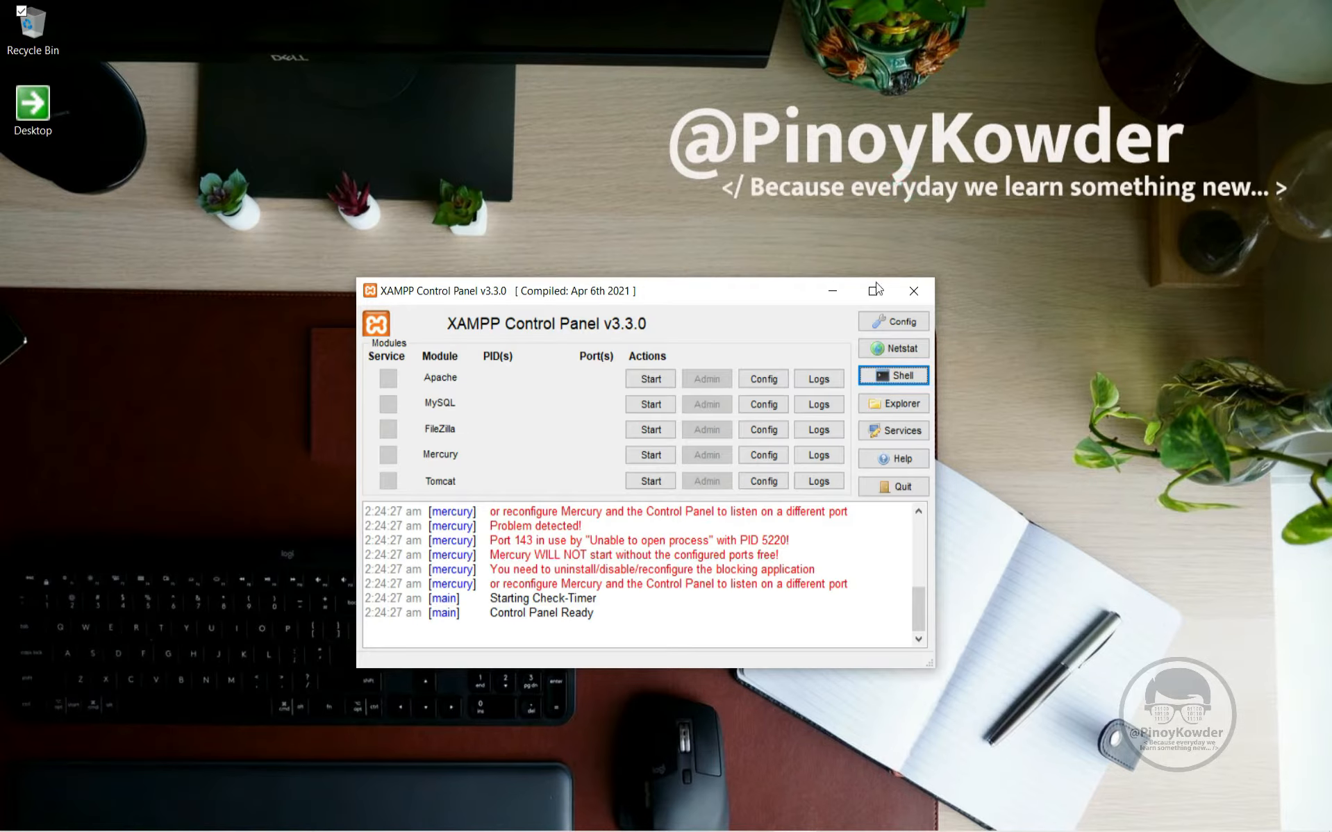
{"action": "left_click", "coordinate": [884, 408]}
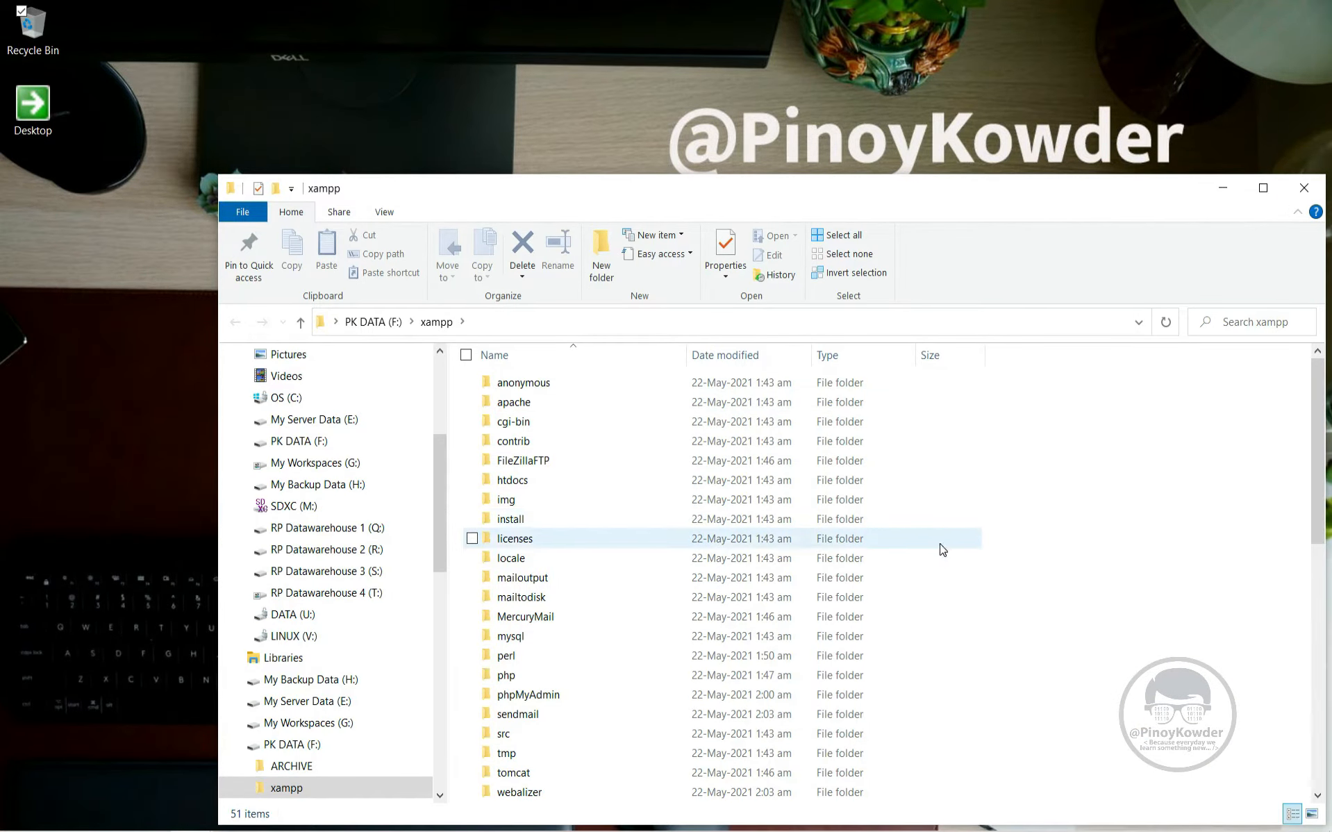
{"action": "left_click", "coordinate": [375, 321]}
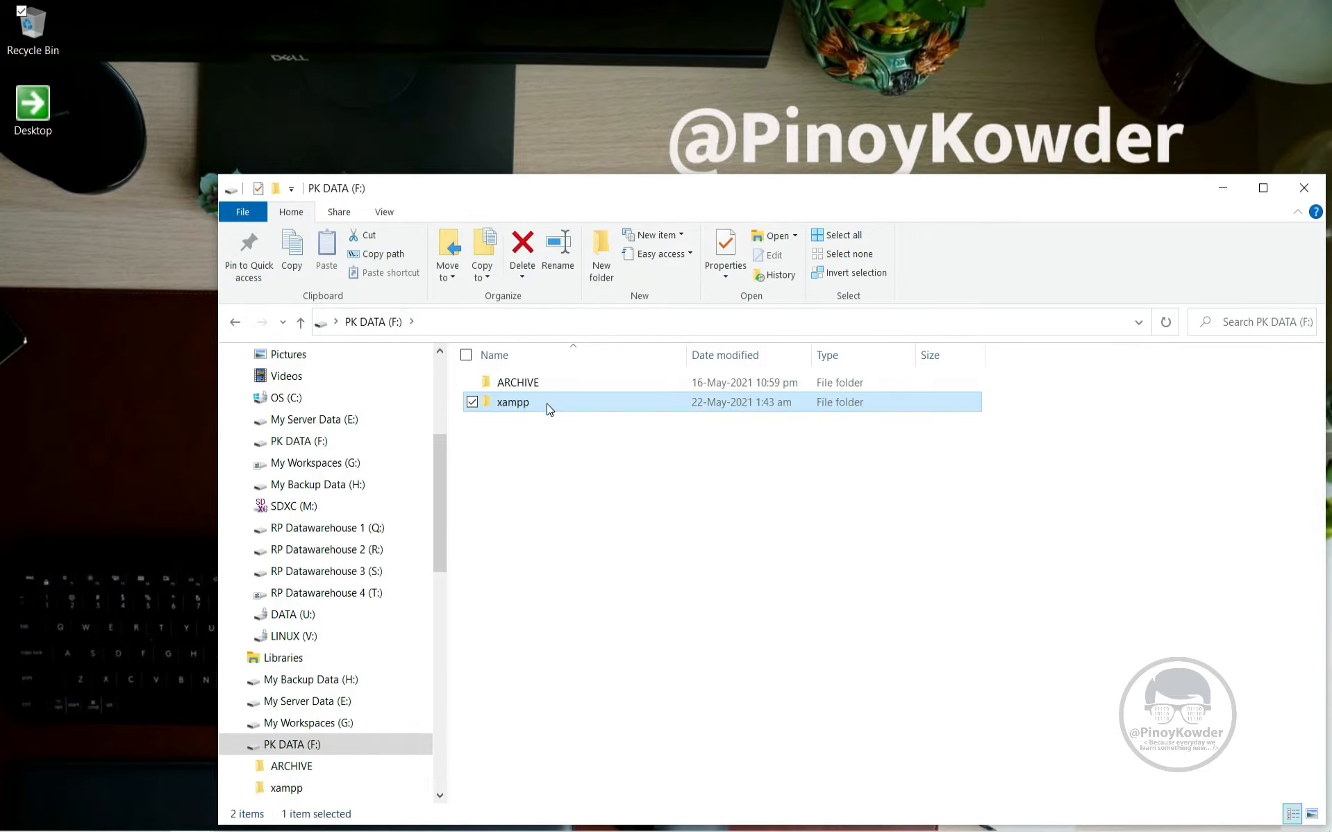
{"action": "left_click", "coordinate": [1304, 187]}
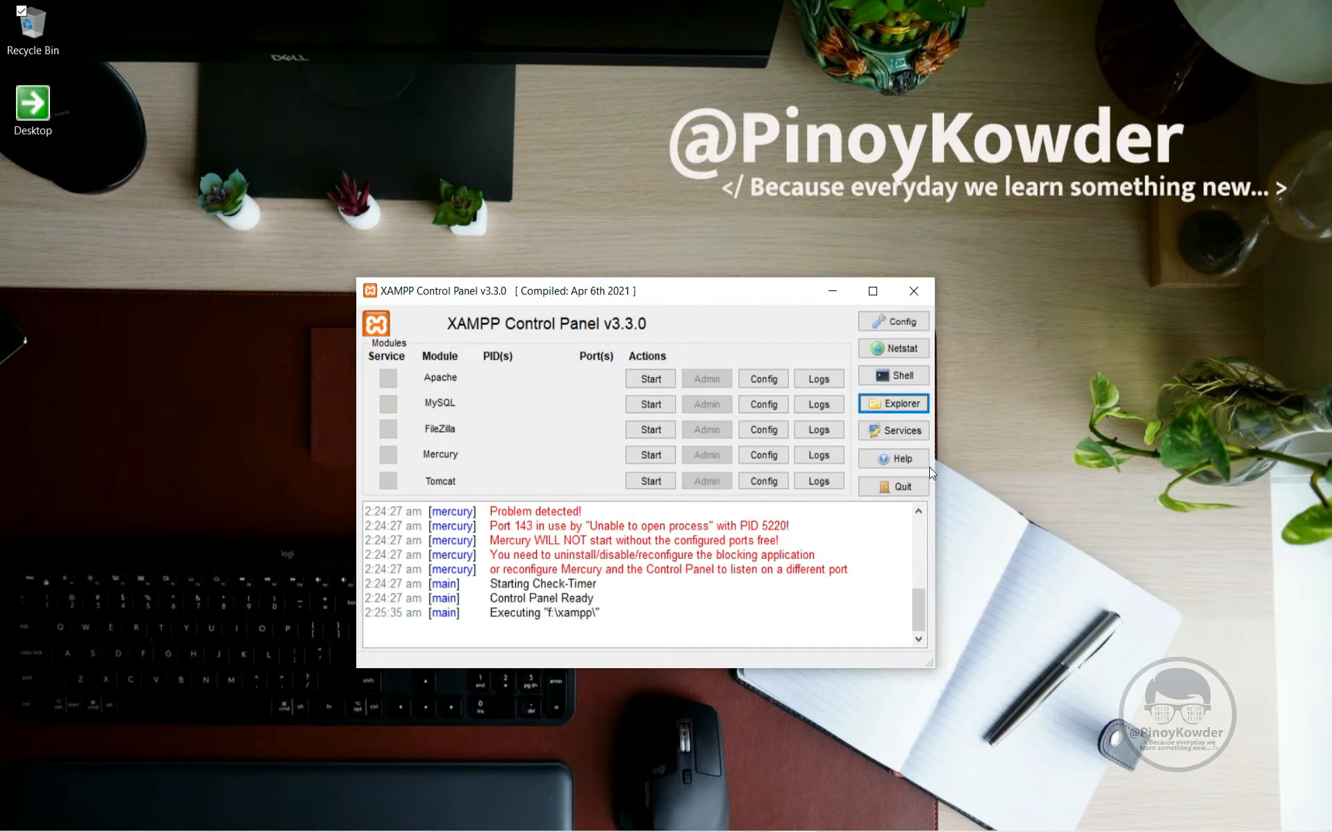
Review the Windows Services list and the Control Panel's Help information, closing each window.
{"action": "left_click", "coordinate": [908, 437]}
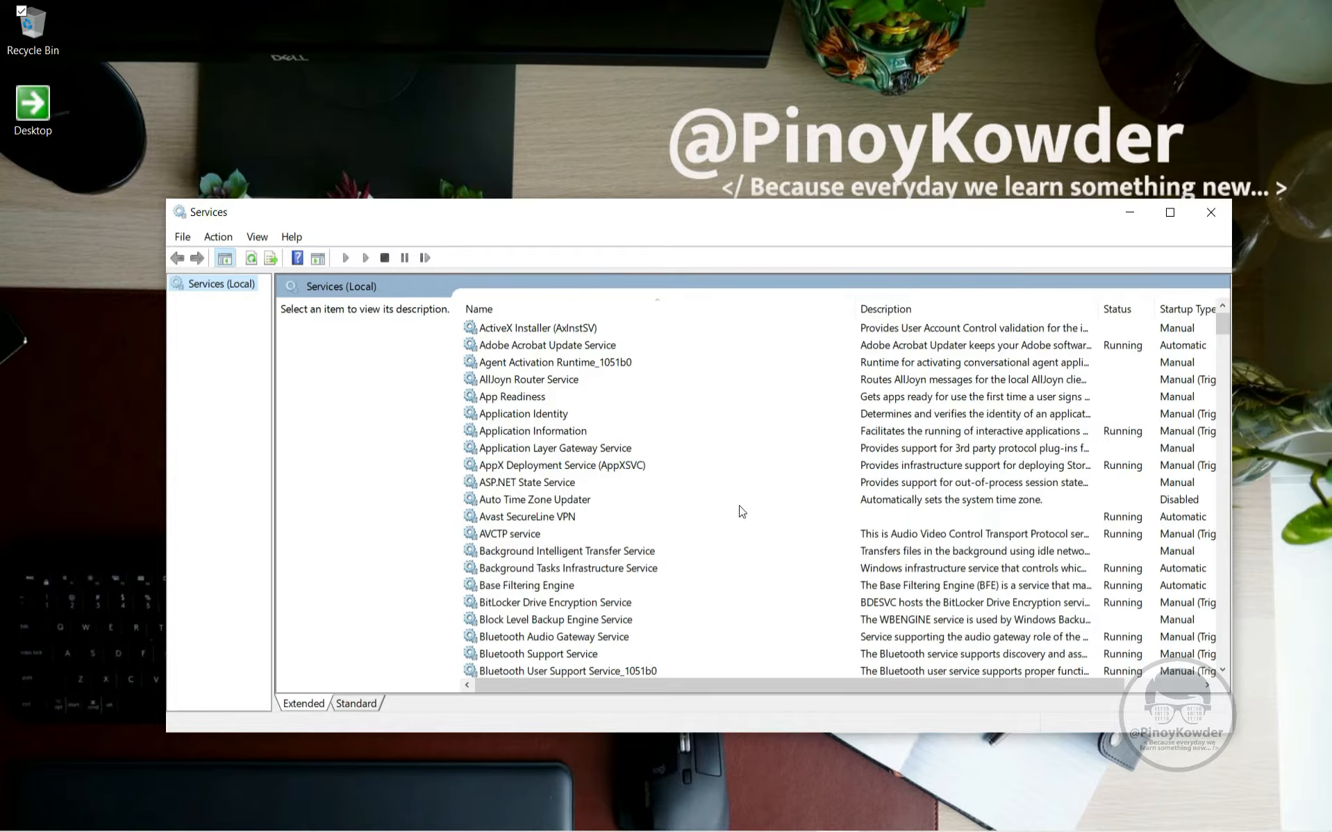
{"action": "scroll", "coordinate": [745, 535], "scroll_direction": "down", "scroll_amount": 15}
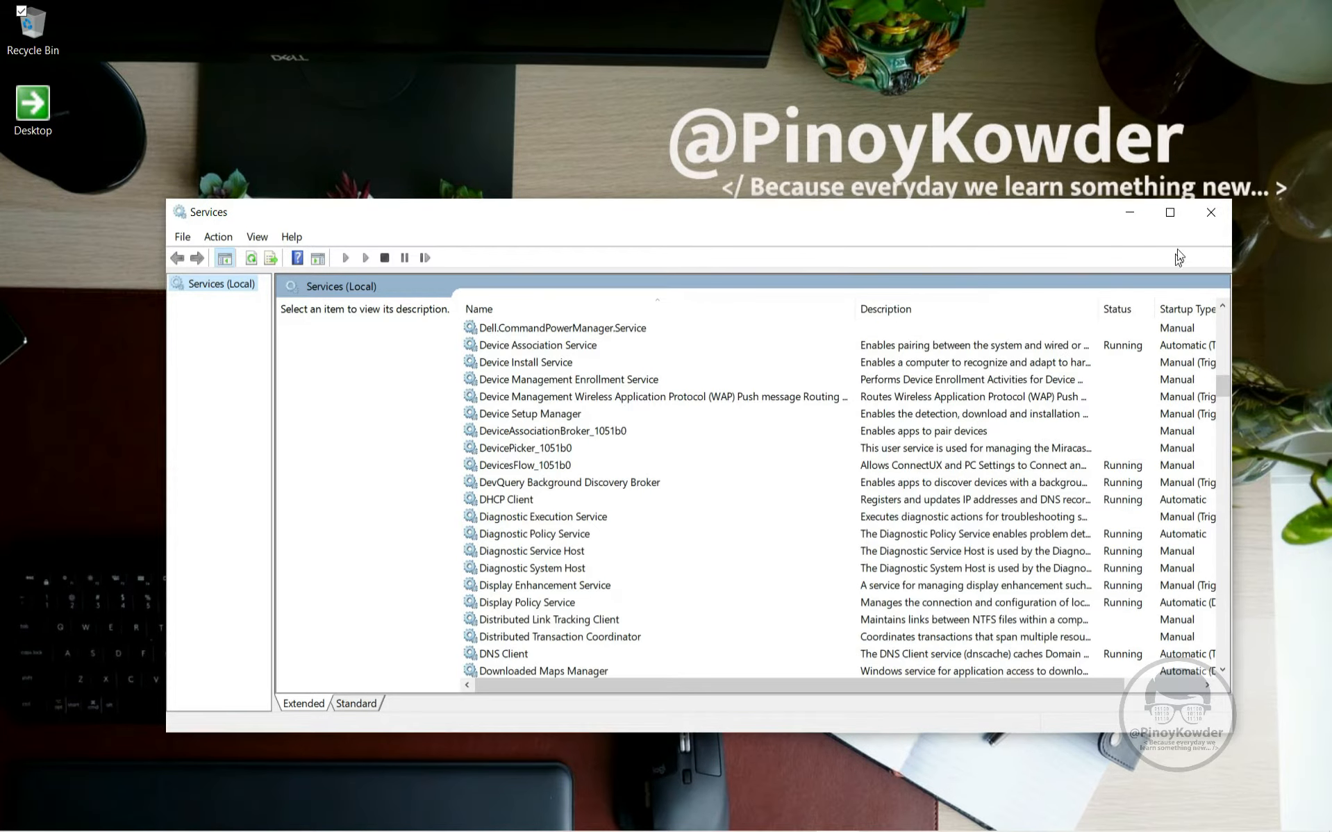
{"action": "left_click", "coordinate": [1211, 212]}
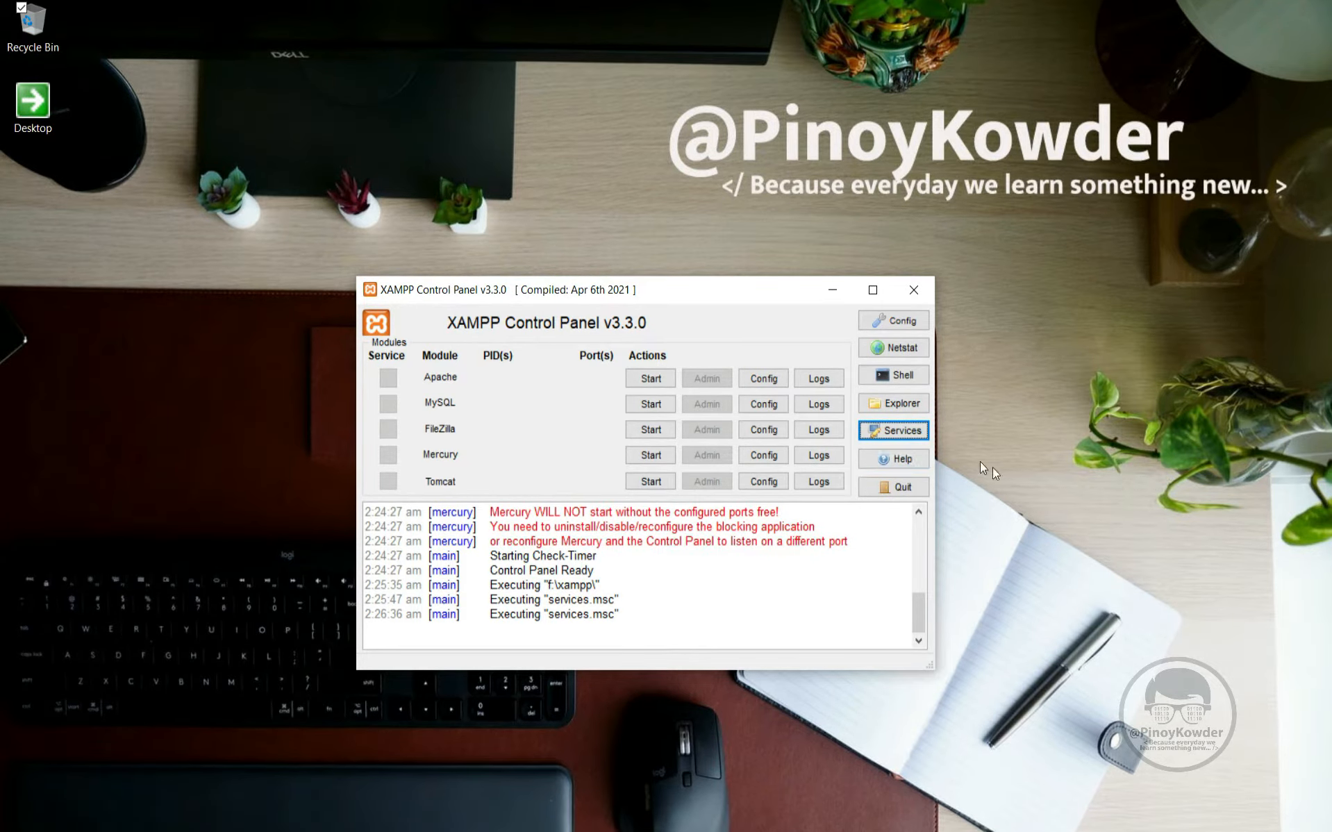
{"action": "left_click", "coordinate": [914, 467]}
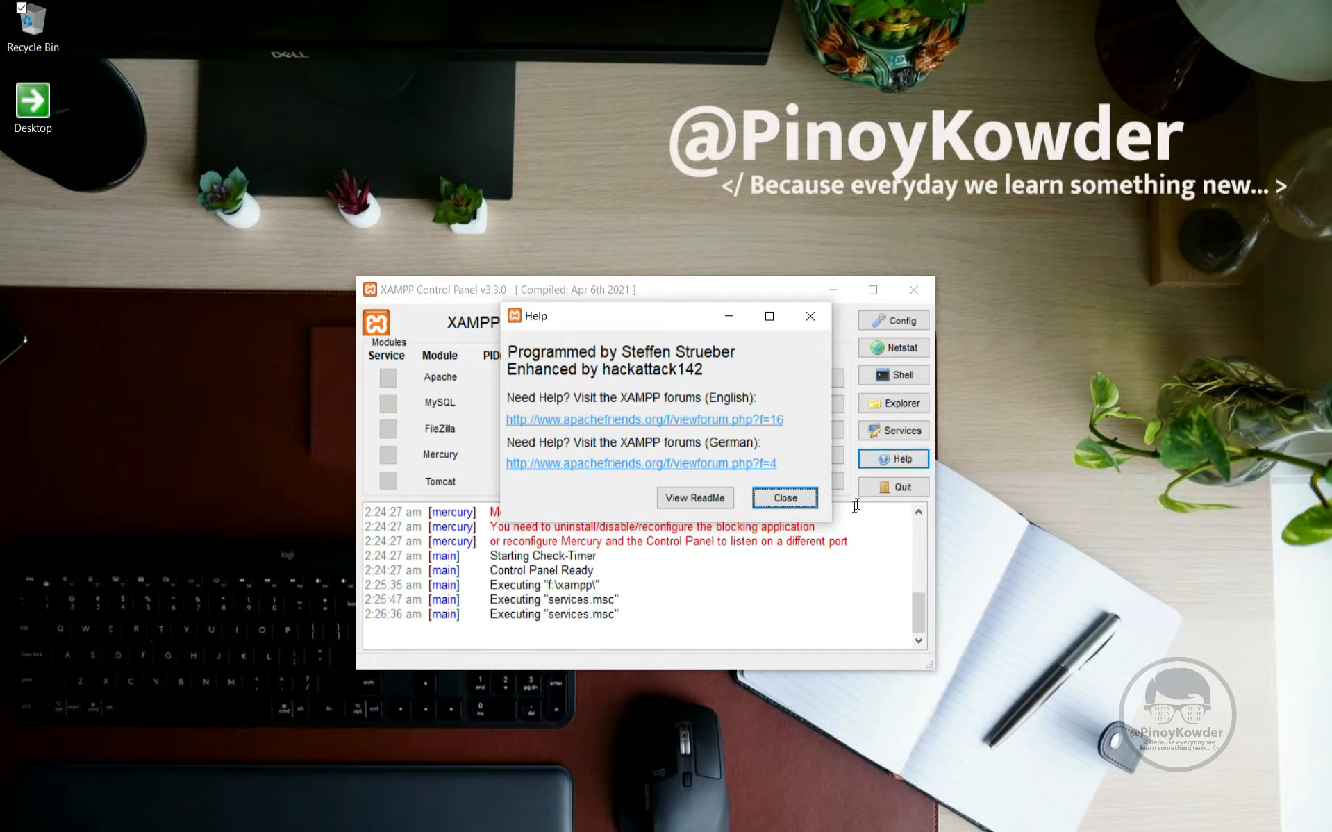
{"action": "left_click", "coordinate": [785, 498]}
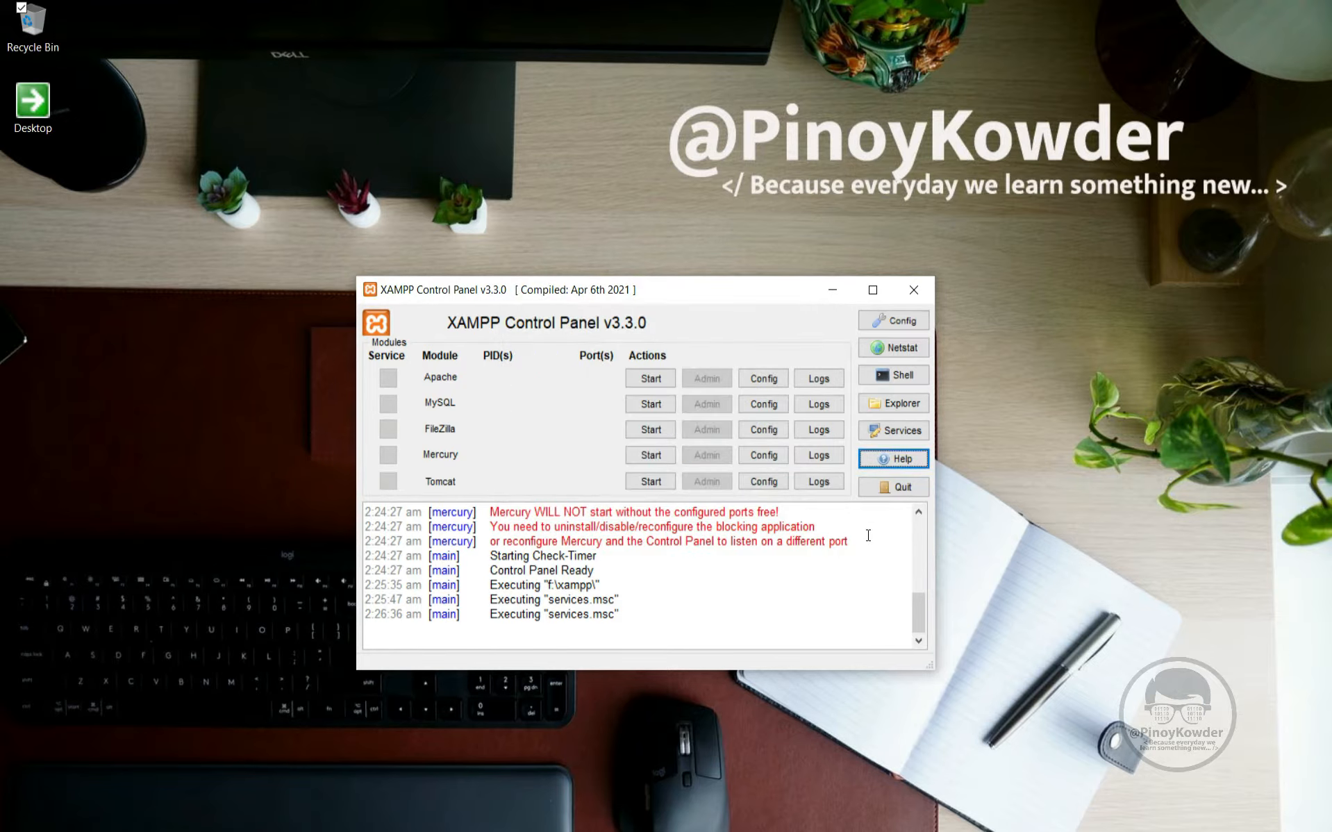
Quit the XAMPP Control Panel and relaunch it with the xampp-control application in F:\xampp.
{"action": "left_click", "coordinate": [903, 490]}
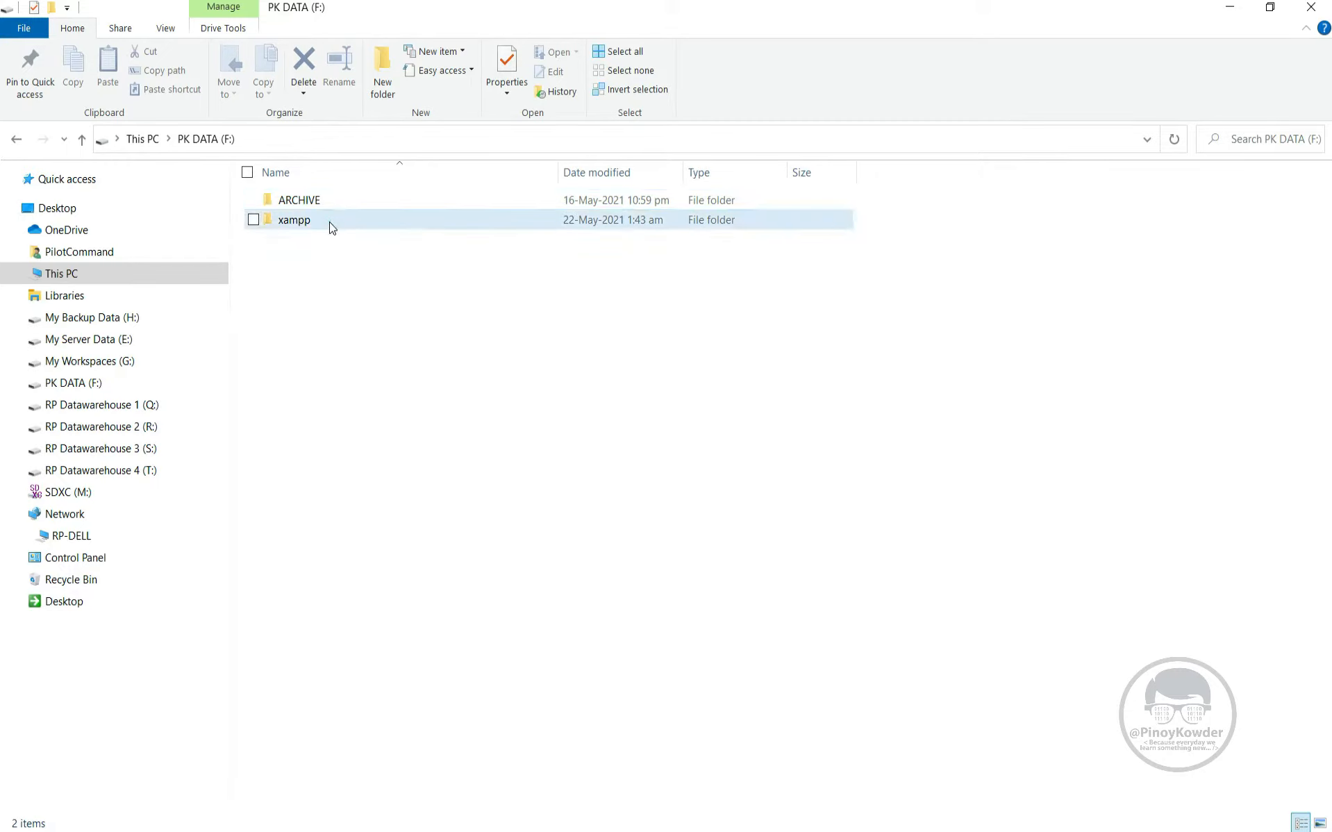
{"action": "double_click", "coordinate": [331, 222]}
{"action": "scroll", "coordinate": [395, 502], "scroll_direction": "down", "scroll_amount": 4}
{"action": "scroll", "coordinate": [396, 507], "scroll_direction": "down", "scroll_amount": 3}
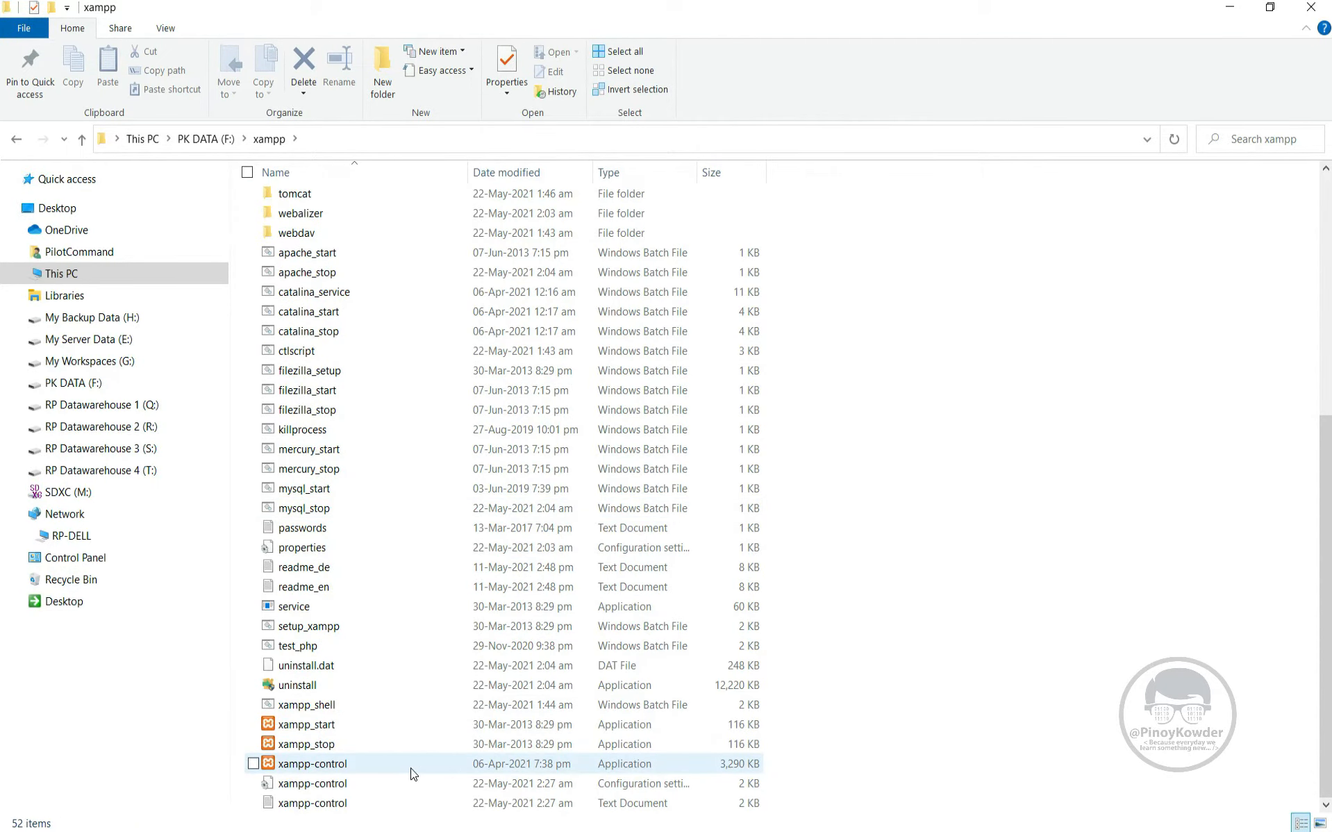
{"action": "double_click", "coordinate": [618, 771]}
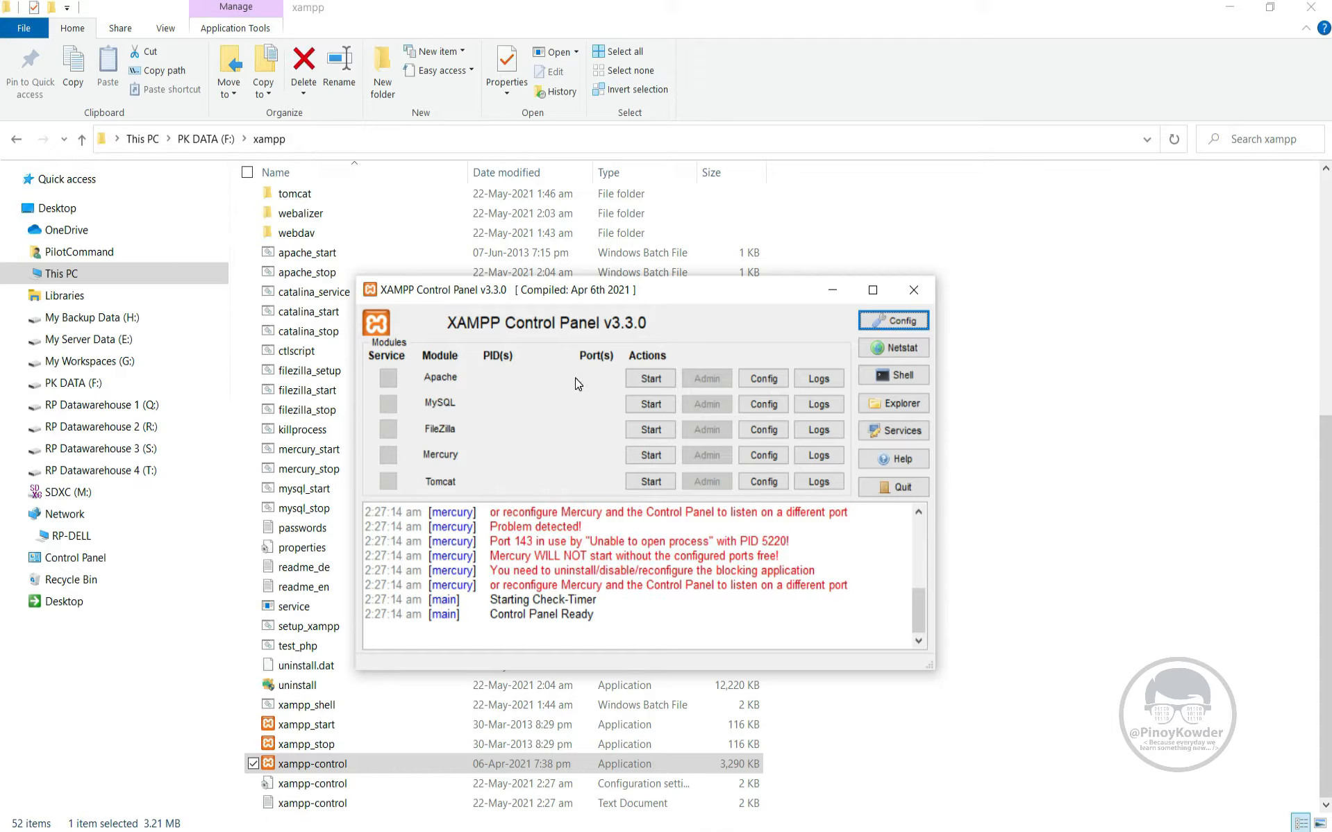
Start the Apache module, stopping and starting it again twice.
{"action": "left_click", "coordinate": [660, 380]}
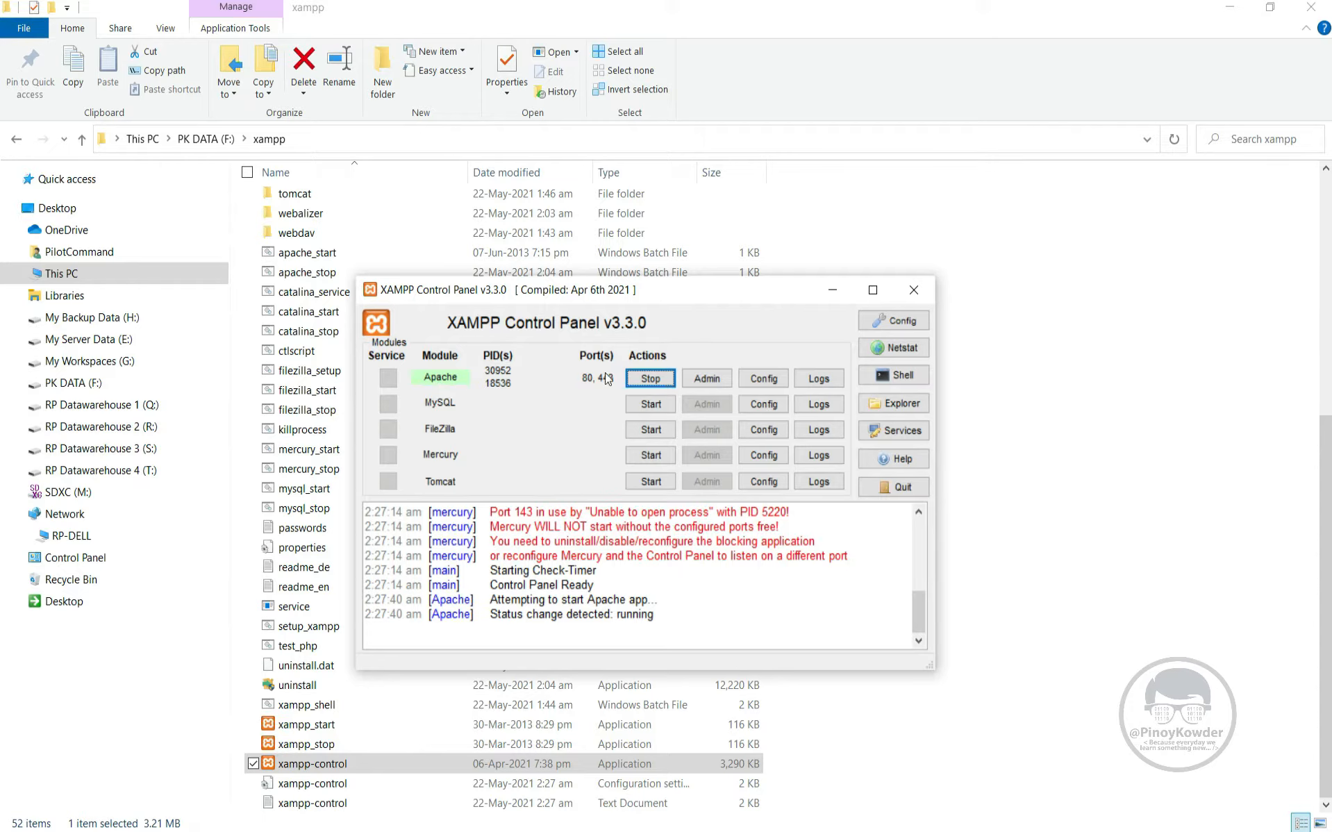
{"action": "left_click", "coordinate": [650, 379]}
{"action": "left_click", "coordinate": [647, 383]}
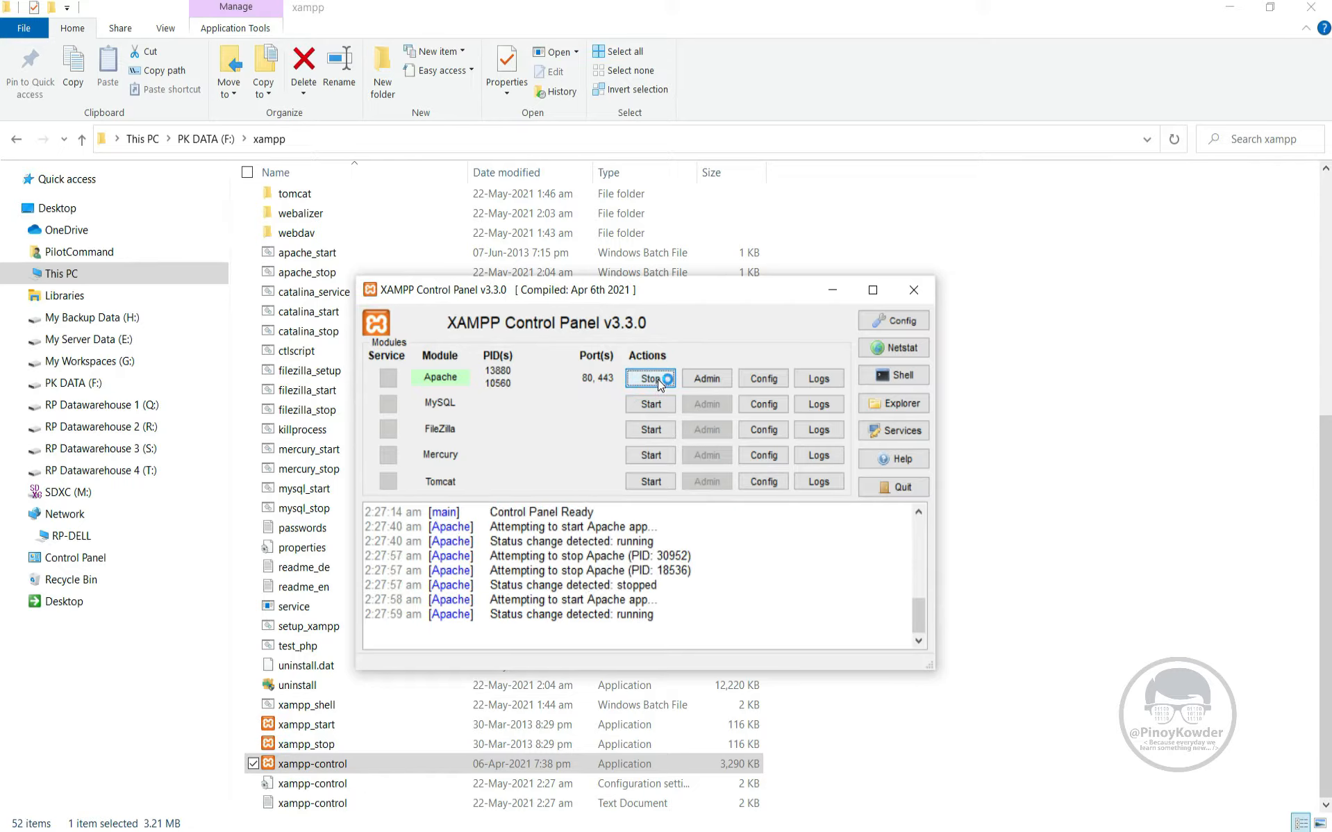
{"action": "left_click", "coordinate": [650, 379]}
{"action": "left_click", "coordinate": [650, 379]}
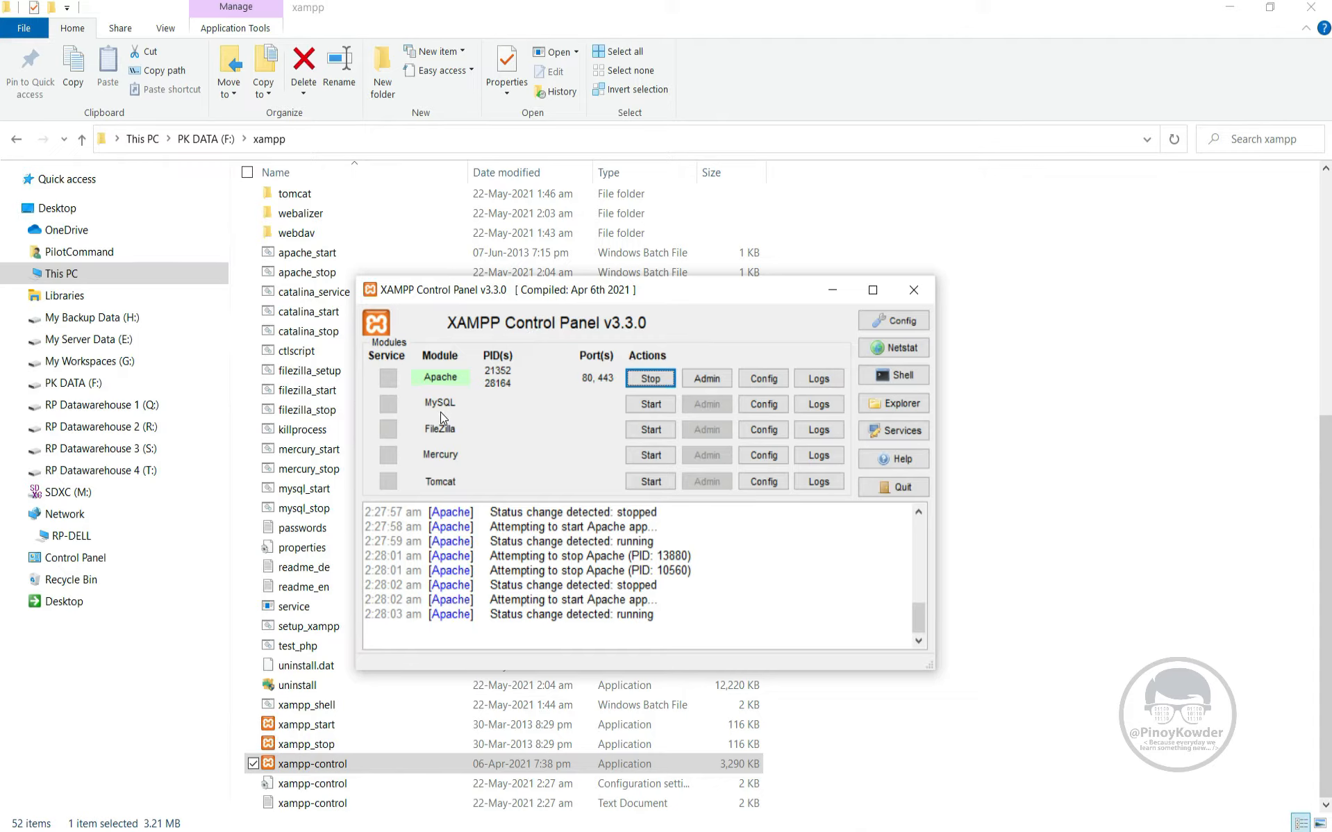
Start the MySQL module and minimize the File Explorer window behind the Control Panel.
{"action": "left_click", "coordinate": [647, 408]}
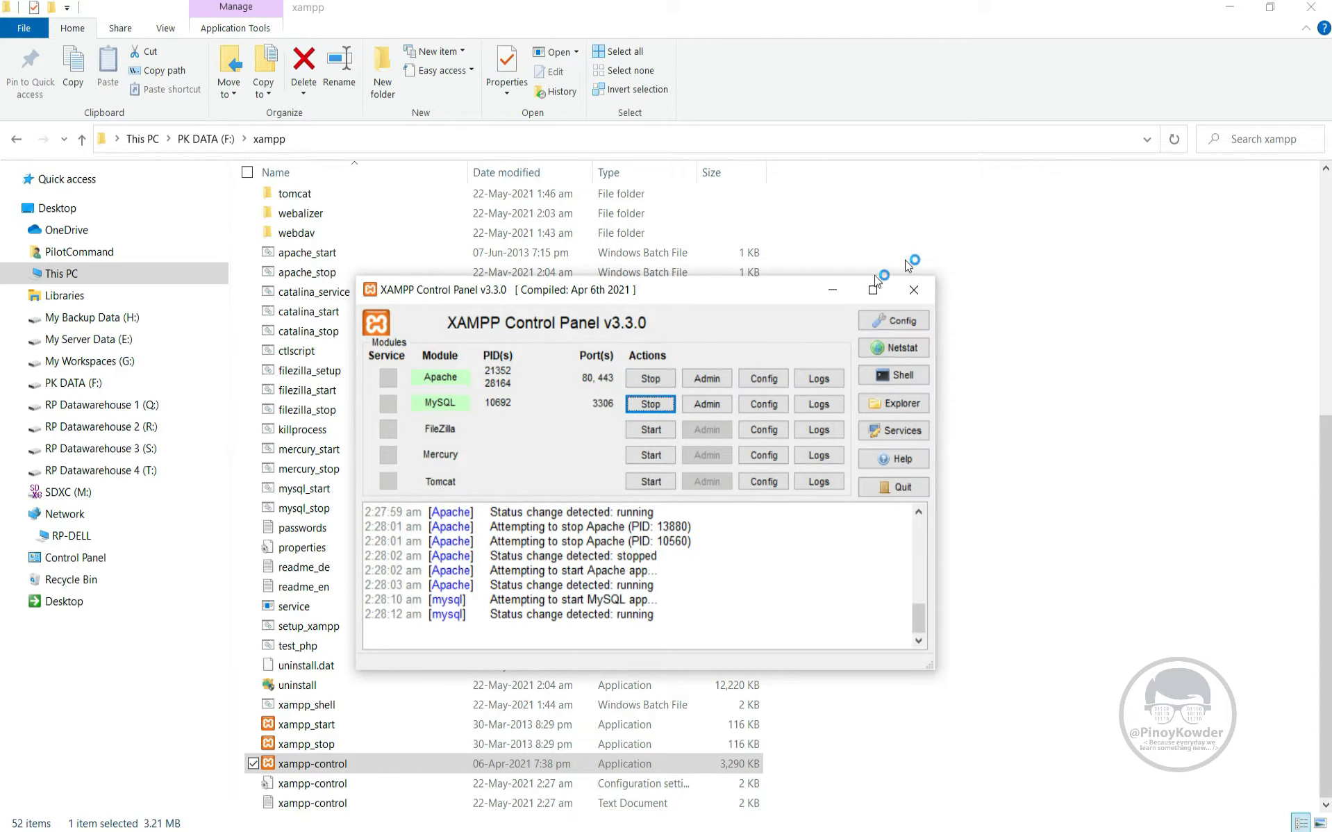
{"action": "left_click", "coordinate": [1235, 14]}
{"action": "left_click", "coordinate": [1235, 14]}
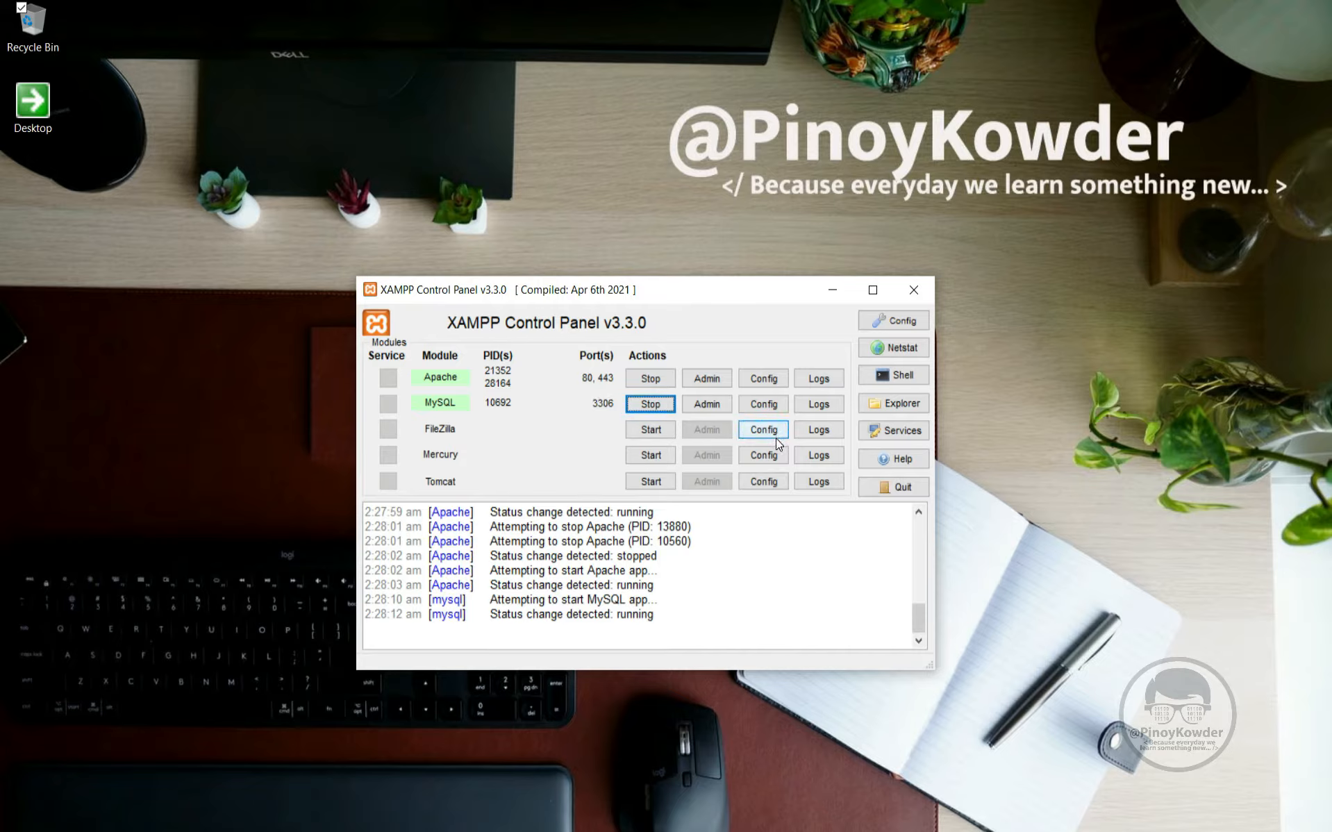
Open Apache's httpd.conf from the Control Panel and locate the active Listen 80 directive.
{"action": "left_click", "coordinate": [774, 382]}
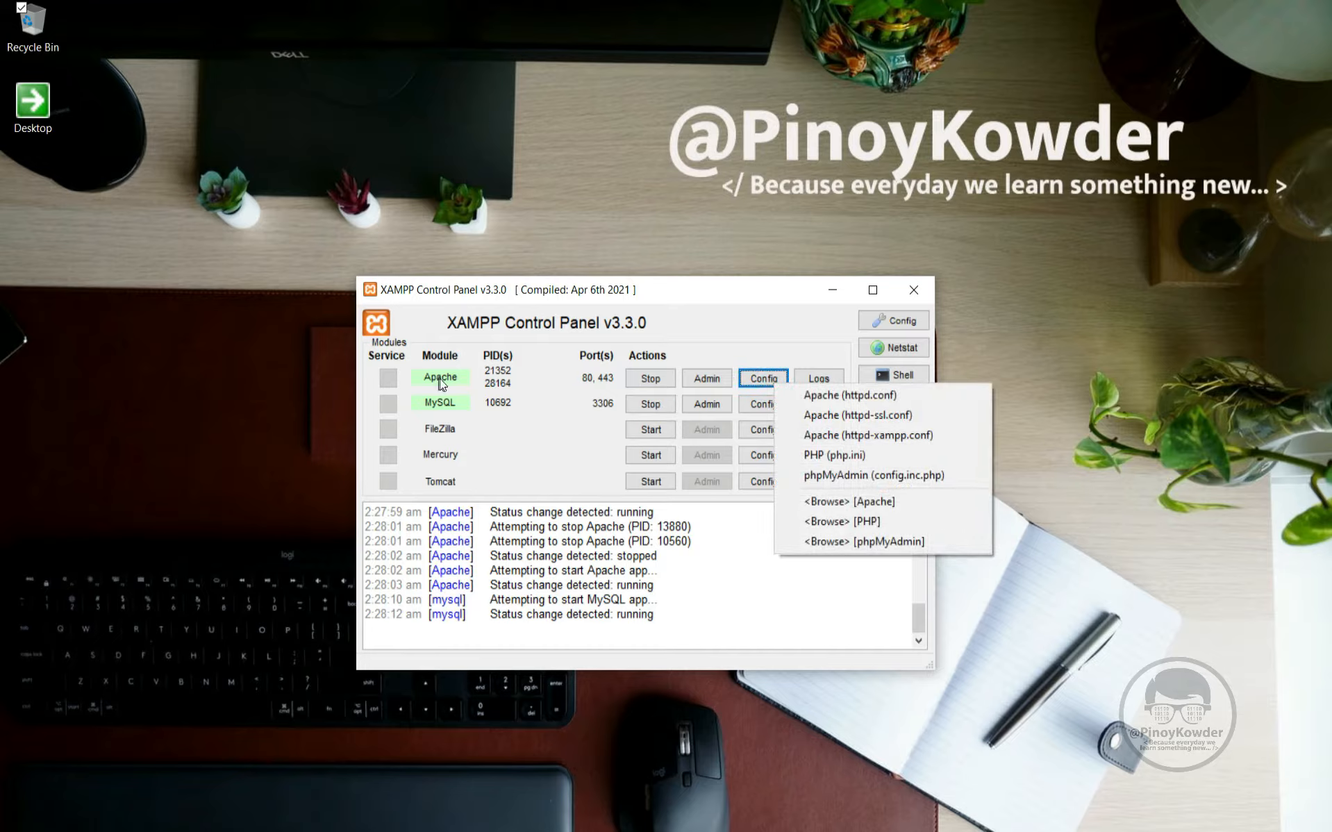
{"action": "left_click", "coordinate": [841, 401]}
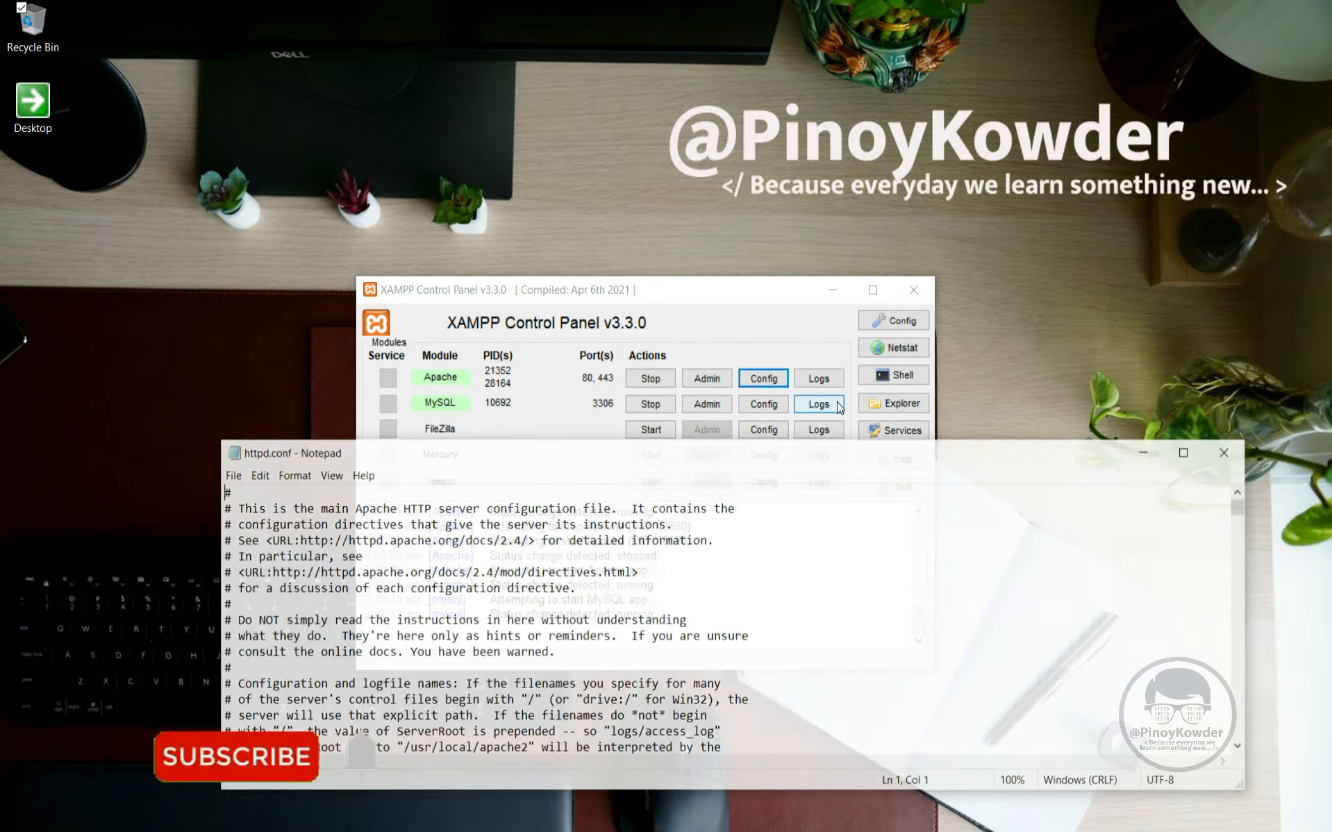
{"action": "left_click", "coordinate": [560, 627]}
{"action": "scroll", "coordinate": [559, 627], "scroll_direction": "down", "scroll_amount": 9}
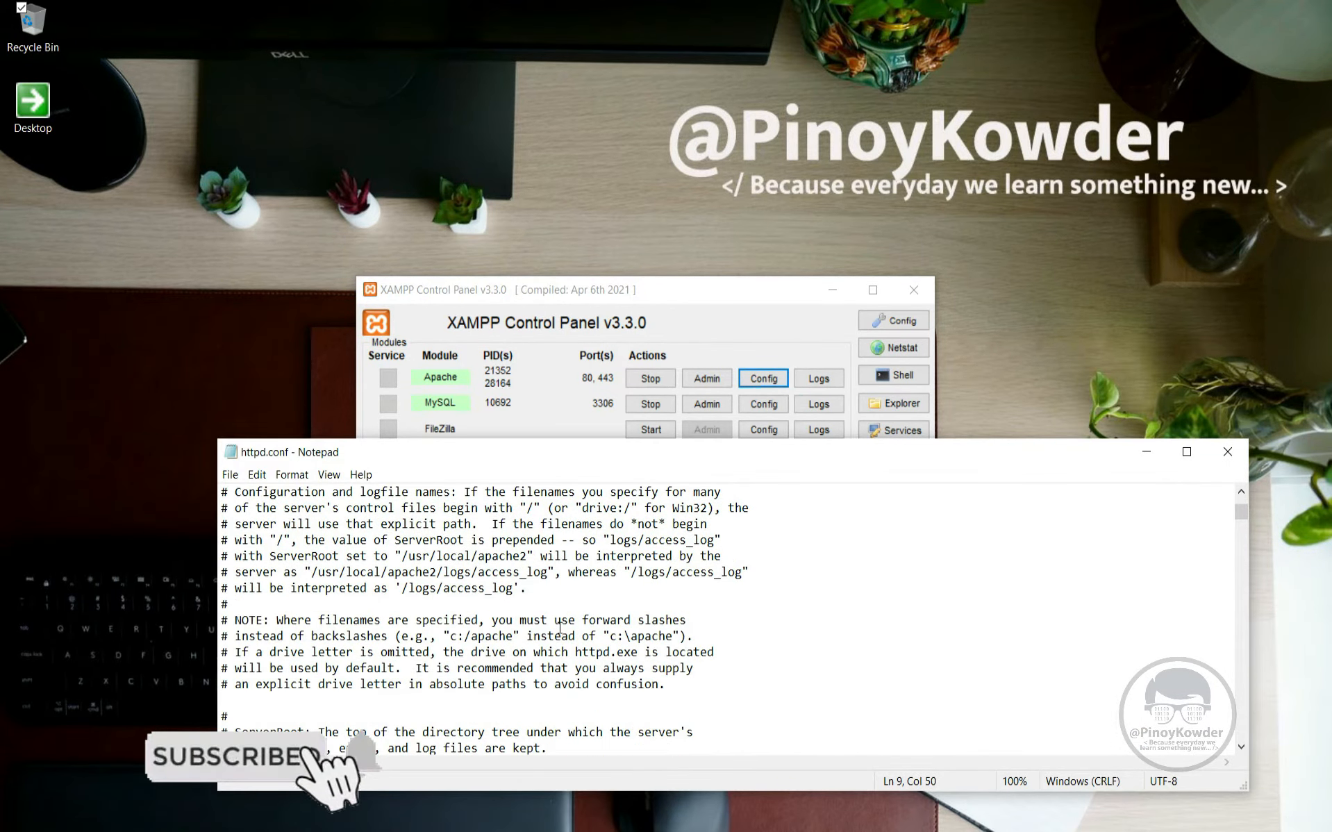
{"action": "scroll", "coordinate": [560, 628], "scroll_direction": "down", "scroll_amount": 5}
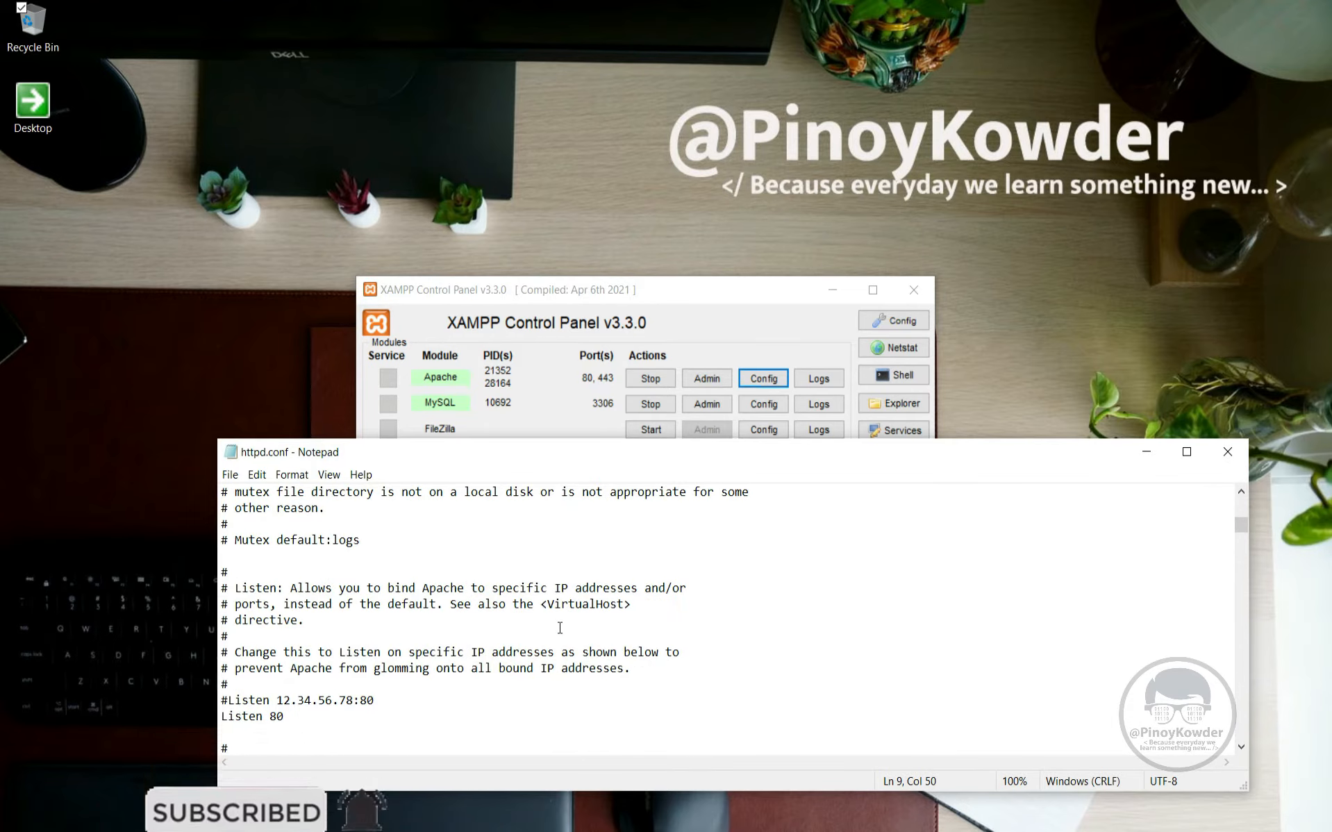
{"action": "scroll", "coordinate": [560, 627], "scroll_direction": "down", "scroll_amount": 1}
{"action": "left_click_drag", "start_coordinate": [286, 667], "coordinate": [220, 672]}
{"action": "left_click", "coordinate": [286, 672]}
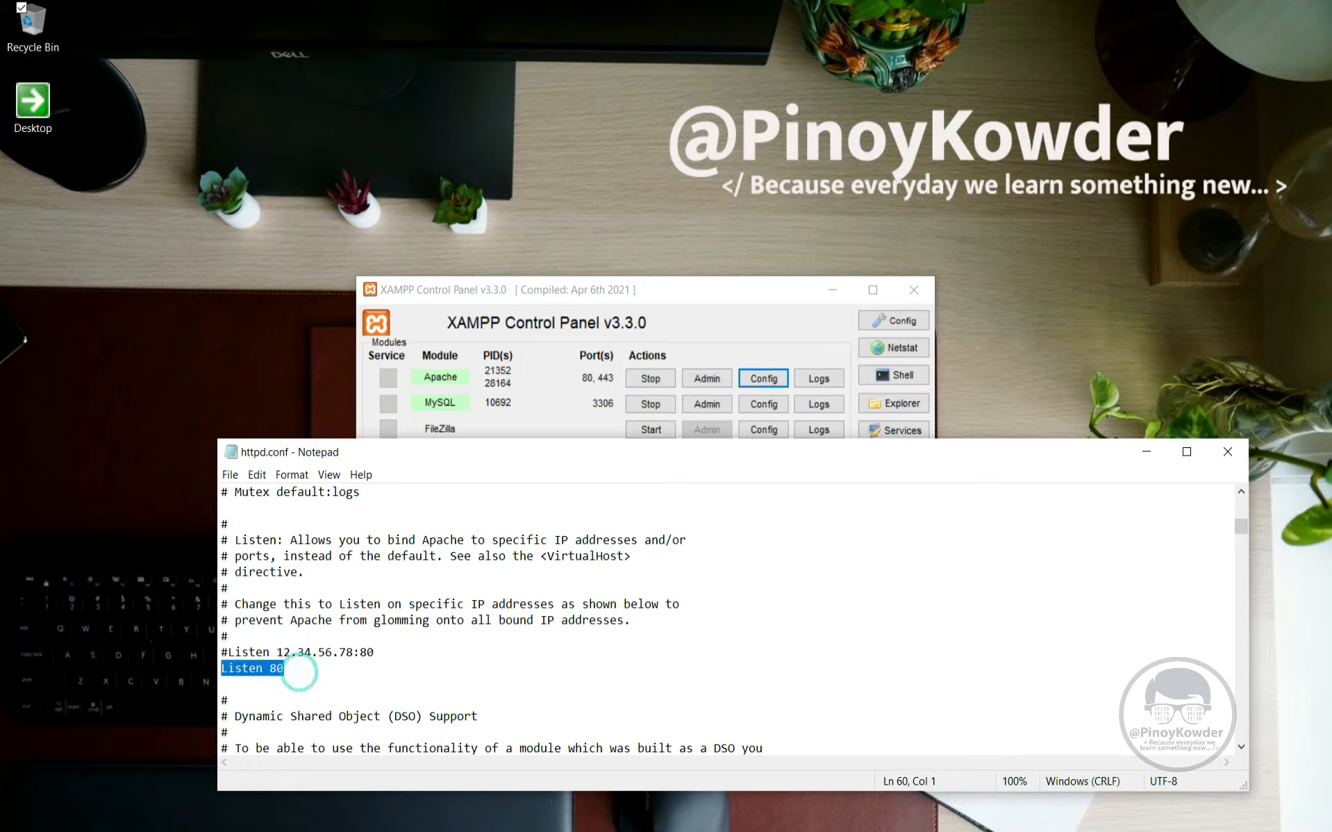
Set the port of the active Listen directive in httpd.conf to 8012.
{"action": "scroll", "coordinate": [299, 673], "scroll_direction": "down", "scroll_amount": 9}
{"action": "scroll", "coordinate": [300, 672], "scroll_direction": "up", "scroll_amount": 13}
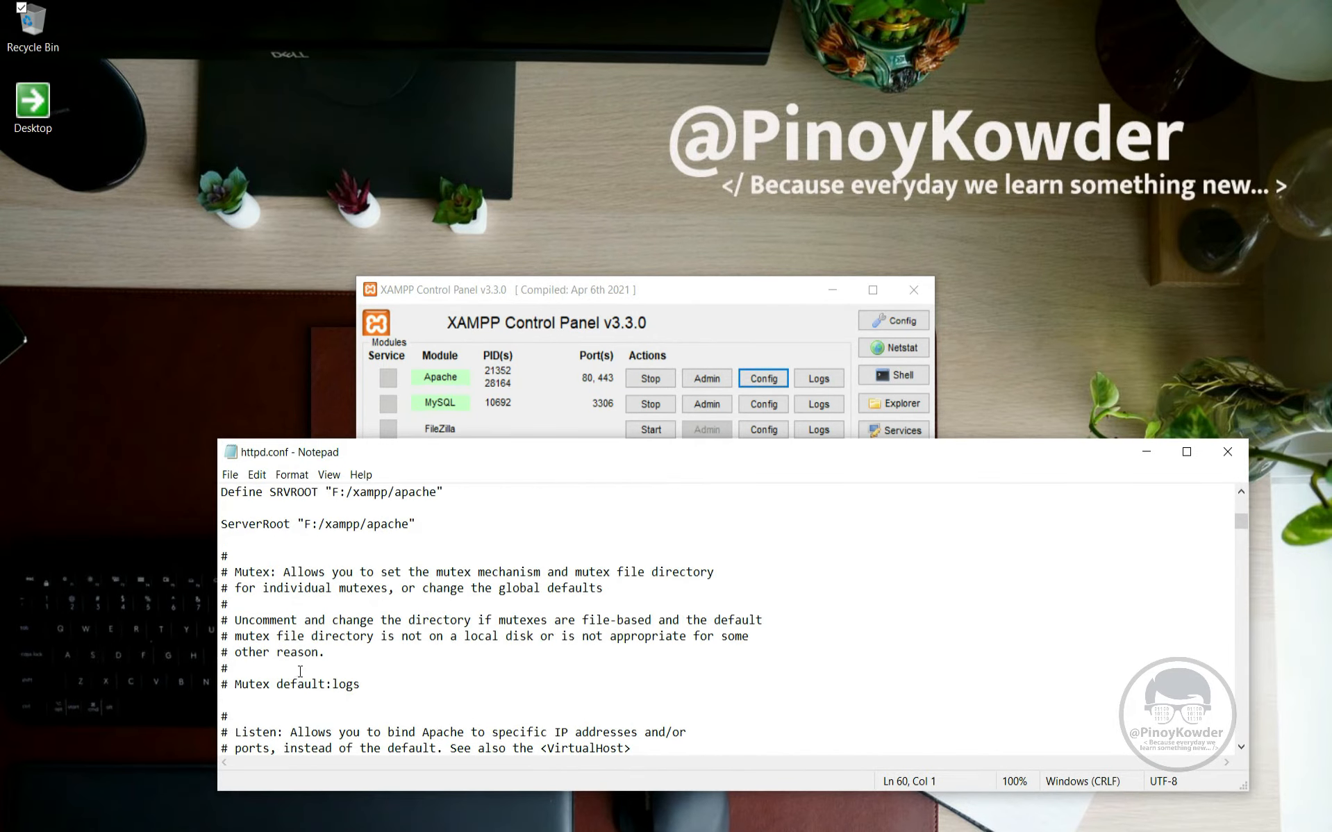
{"action": "scroll", "coordinate": [290, 696], "scroll_direction": "down", "scroll_amount": 5}
{"action": "left_click", "coordinate": [298, 620]}
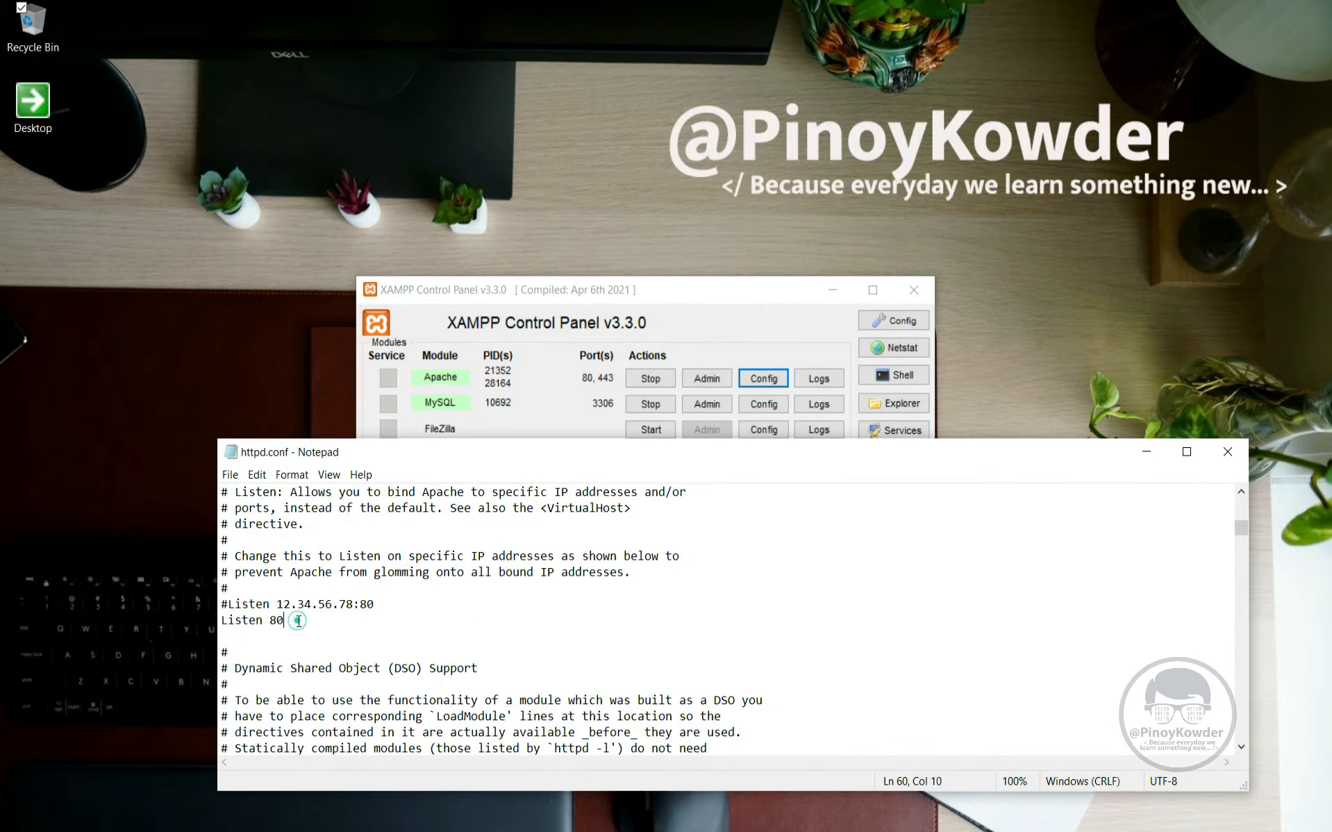
{"action": "type", "text": "12"}
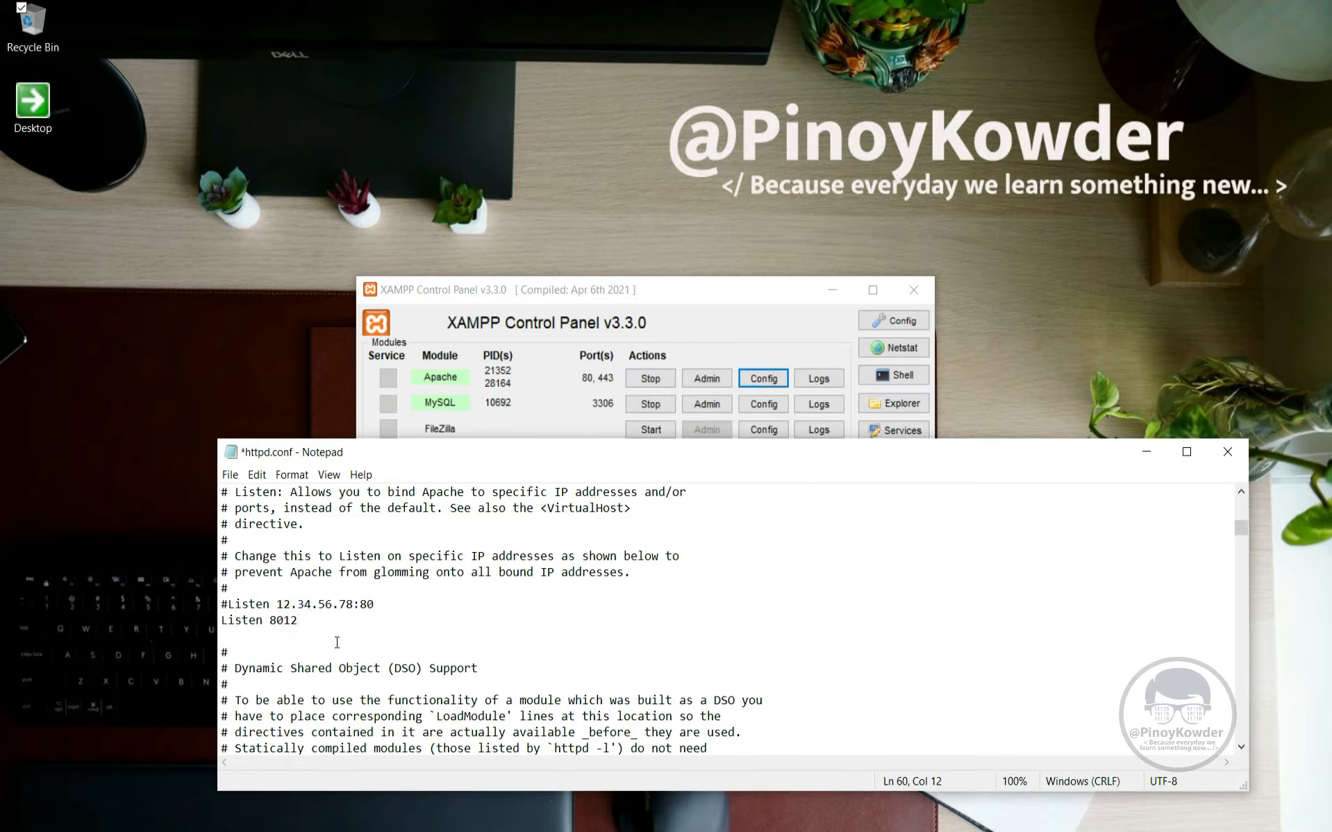
Search upward through httpd.conf for occurrences of 80, and close the search.
{"action": "scroll", "coordinate": [337, 643], "scroll_direction": "down", "scroll_amount": 12}
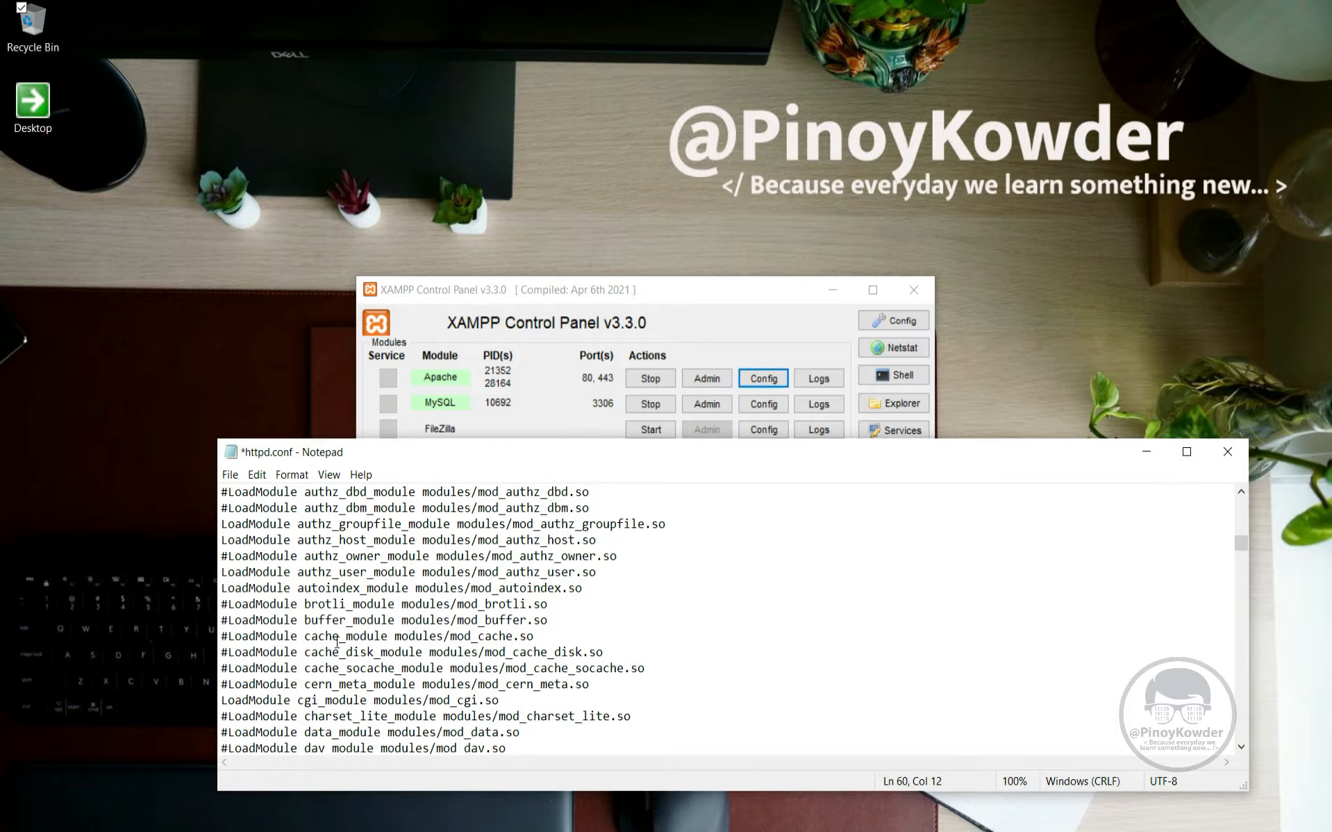
{"action": "key", "text": "ctrl+f"}
{"action": "type", "text": "80"}
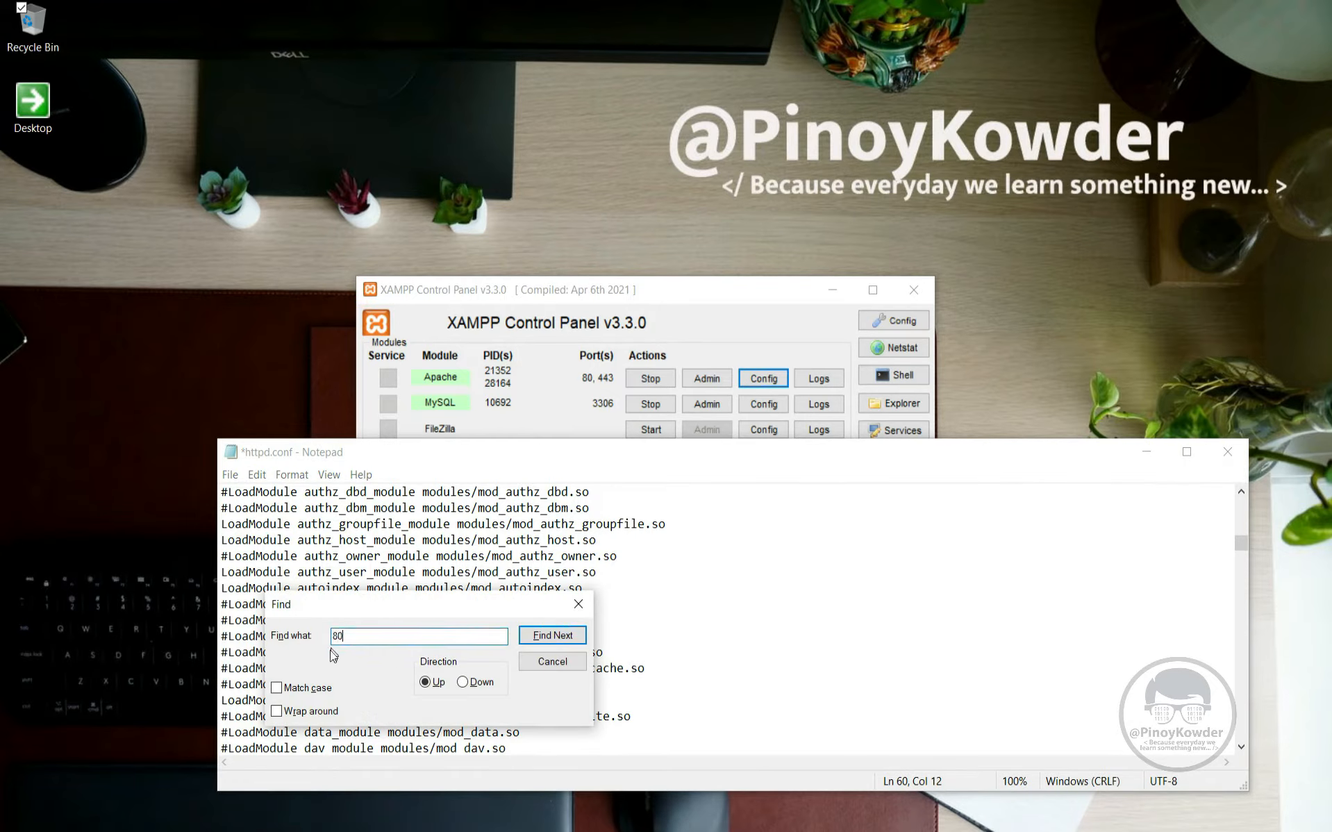
{"action": "left_click", "coordinate": [552, 635]}
{"action": "left_click_drag", "start_coordinate": [479, 608], "coordinate": [796, 559]}
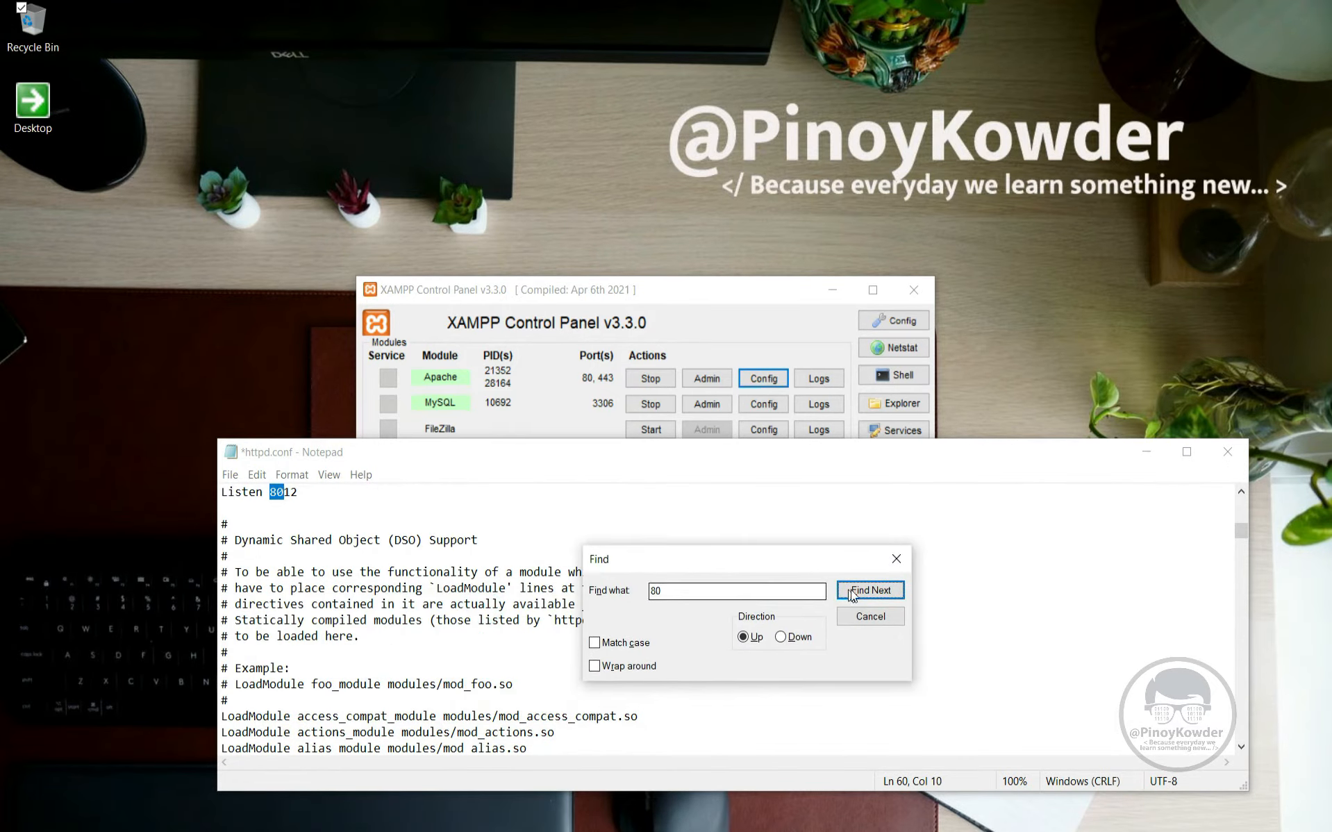
{"action": "left_click", "coordinate": [851, 594]}
{"action": "left_click", "coordinate": [854, 592]}
{"action": "left_click", "coordinate": [728, 494]}
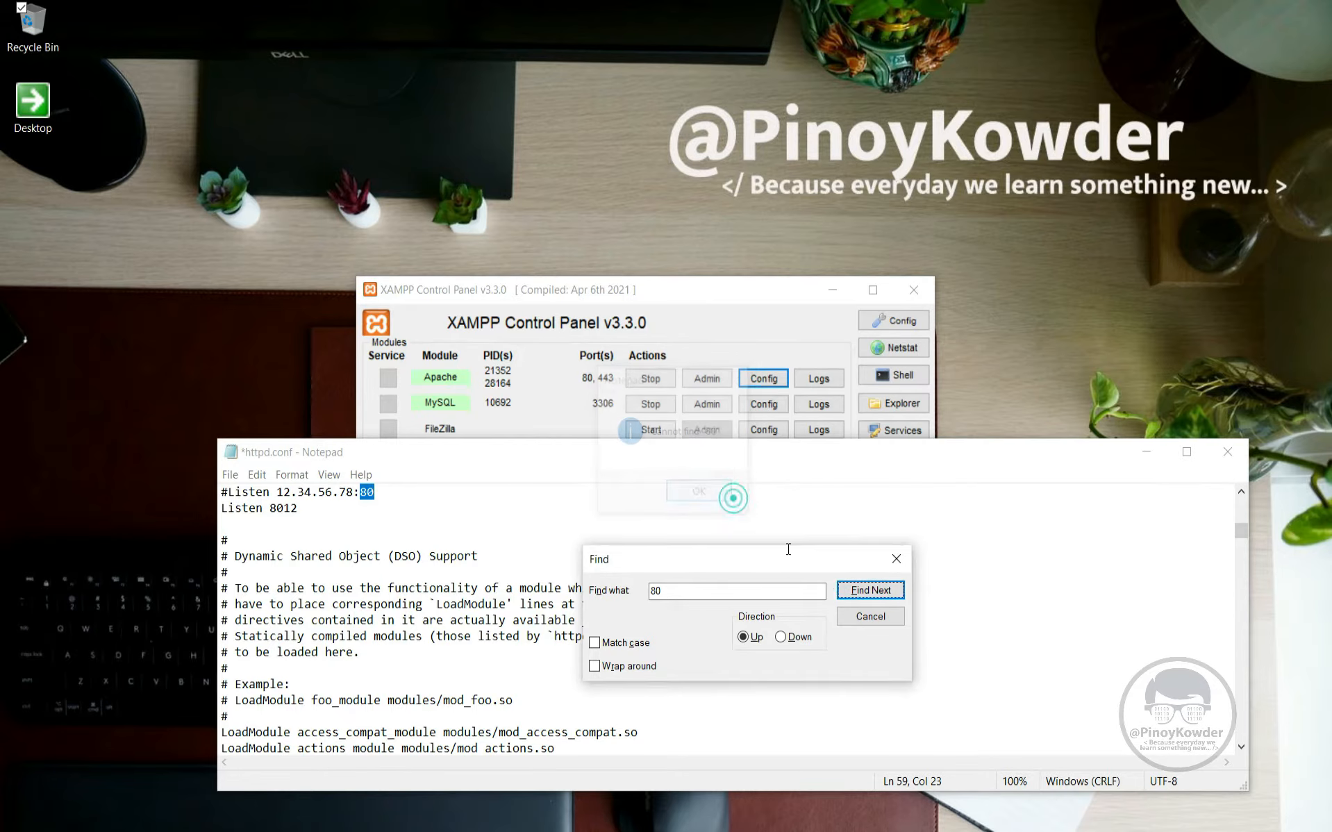
{"action": "left_click", "coordinate": [858, 617]}
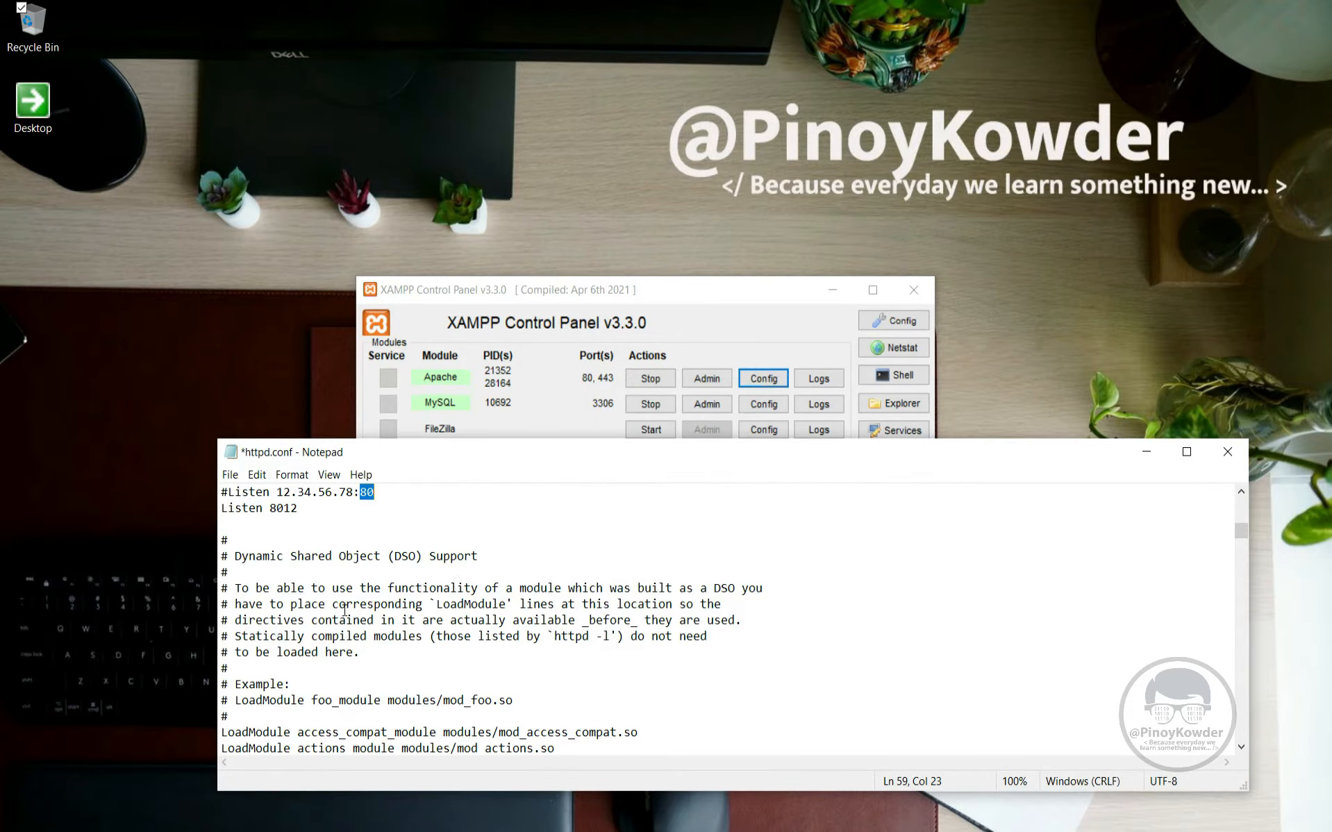
Move the httpd.conf window aside, check the edited Listen line, and stop the Apache module.
{"action": "left_click_drag", "start_coordinate": [389, 457], "coordinate": [562, 470]}
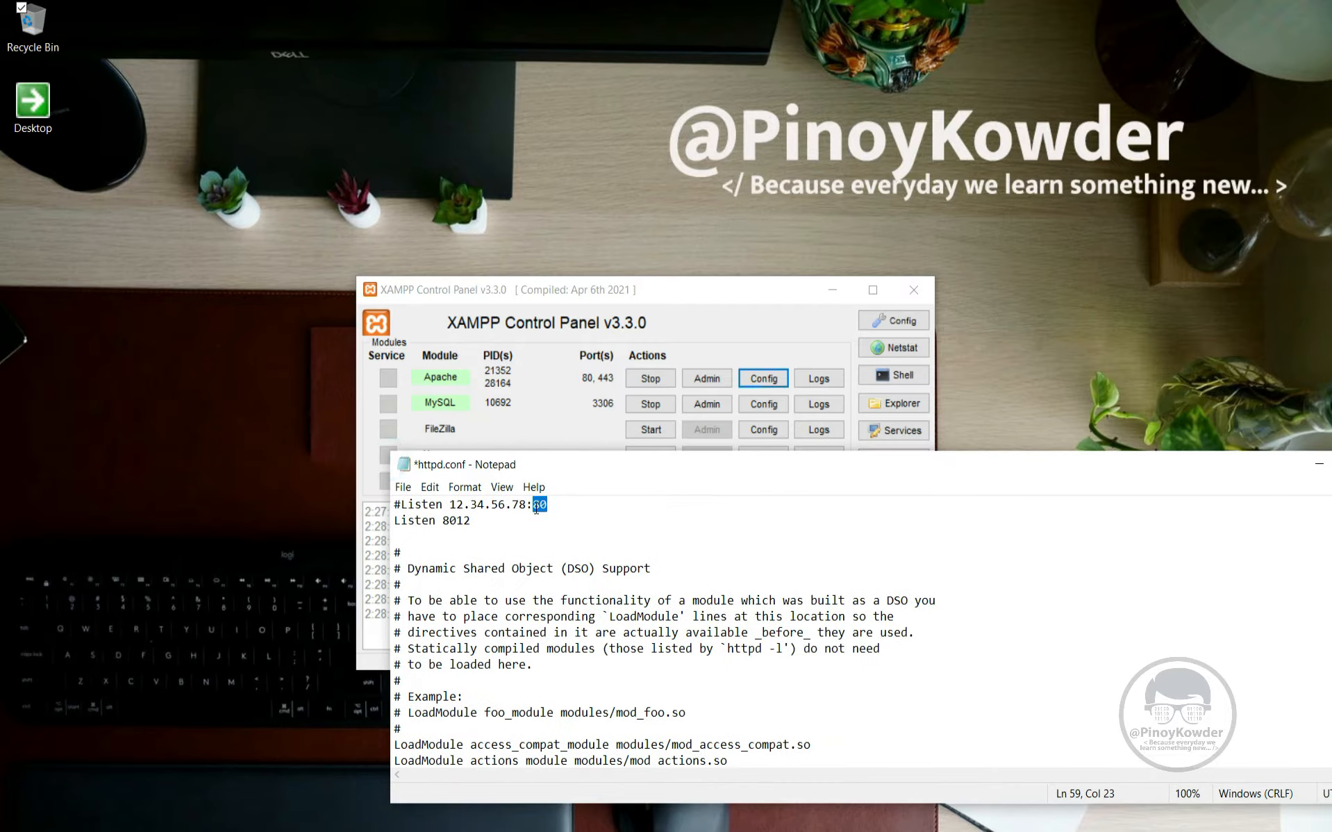
{"action": "left_click", "coordinate": [472, 536]}
{"action": "left_click_drag", "start_coordinate": [475, 520], "coordinate": [386, 515]}
{"action": "left_click", "coordinate": [455, 521]}
{"action": "left_click", "coordinate": [649, 383]}
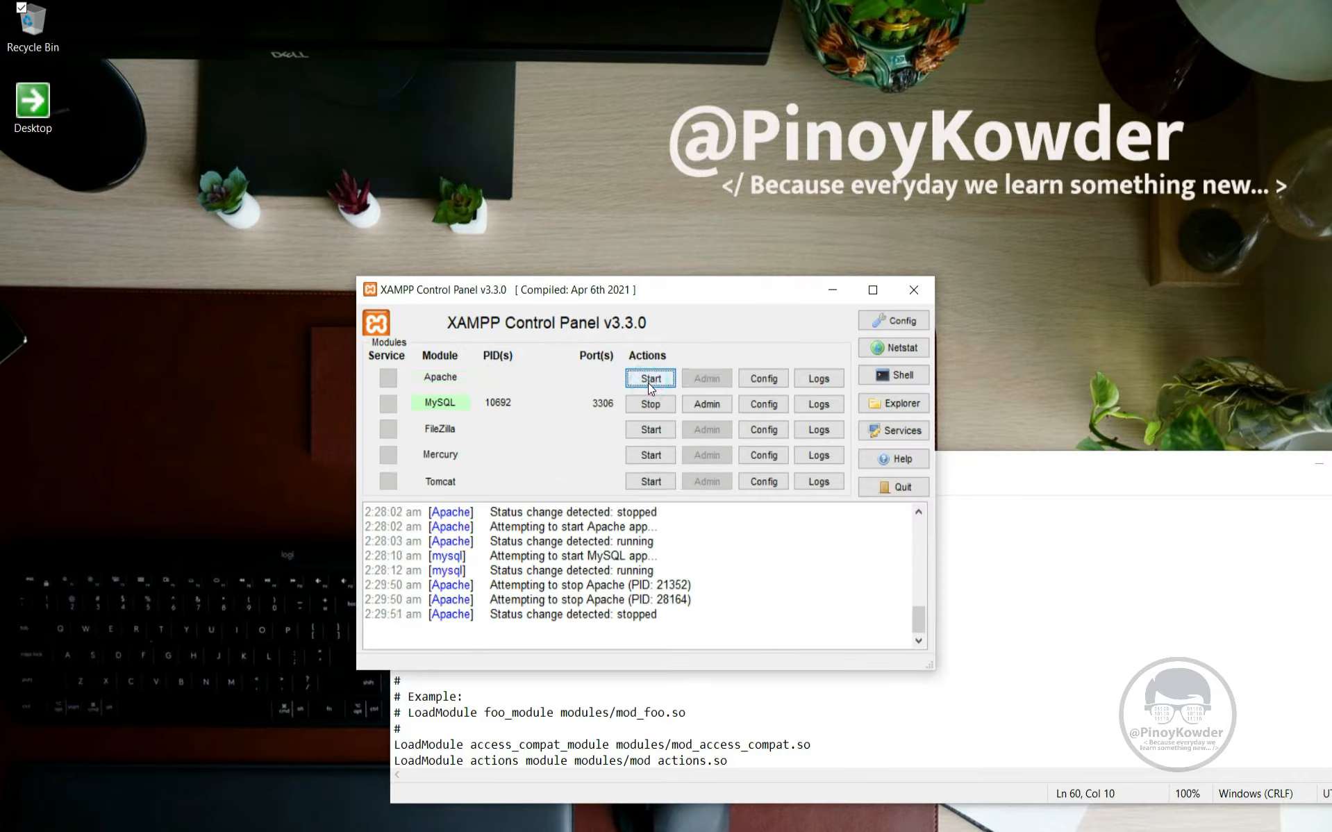
Save and close httpd.conf, and start the Apache module again.
{"action": "left_click", "coordinate": [542, 715]}
{"action": "left_click", "coordinate": [403, 487]}
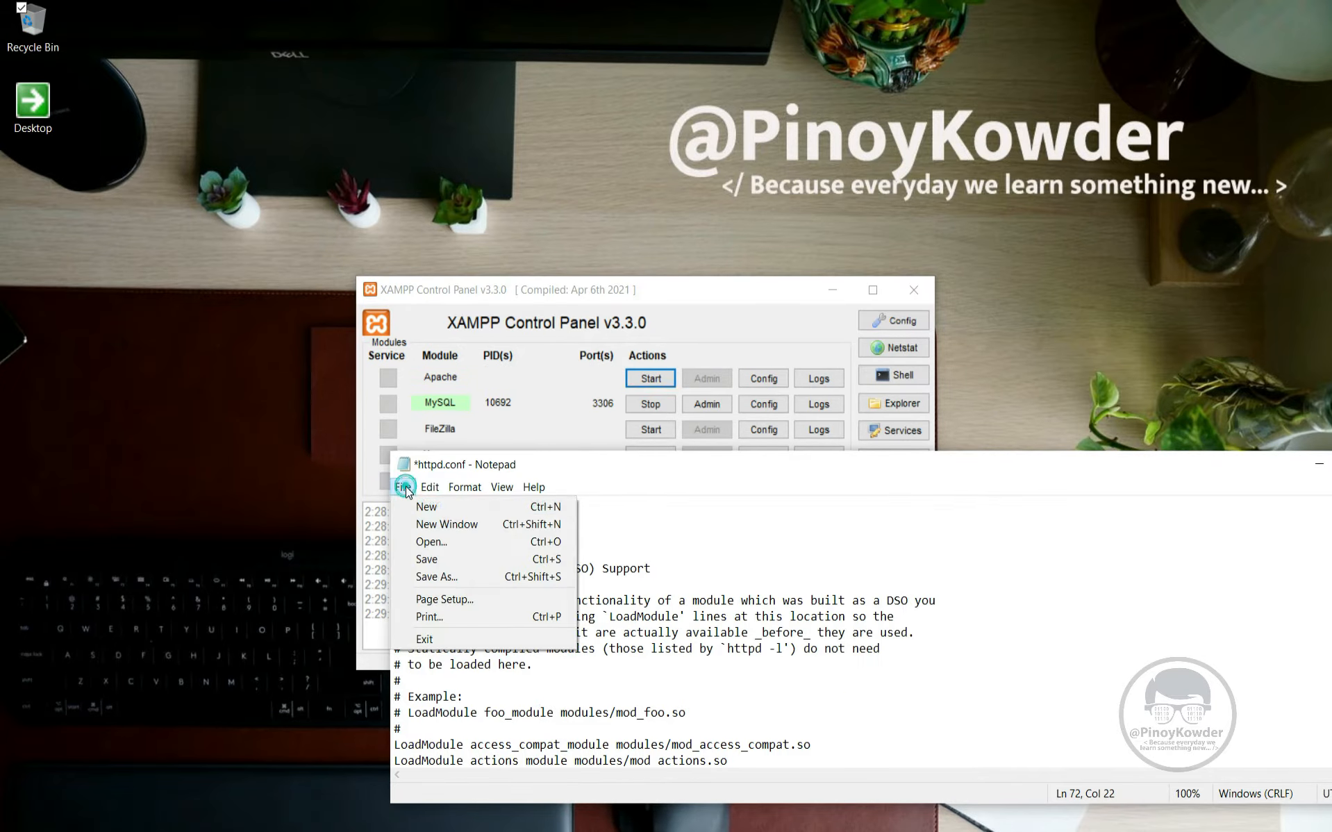
{"action": "left_click", "coordinate": [417, 560]}
{"action": "left_click_drag", "start_coordinate": [1094, 465], "coordinate": [879, 465]}
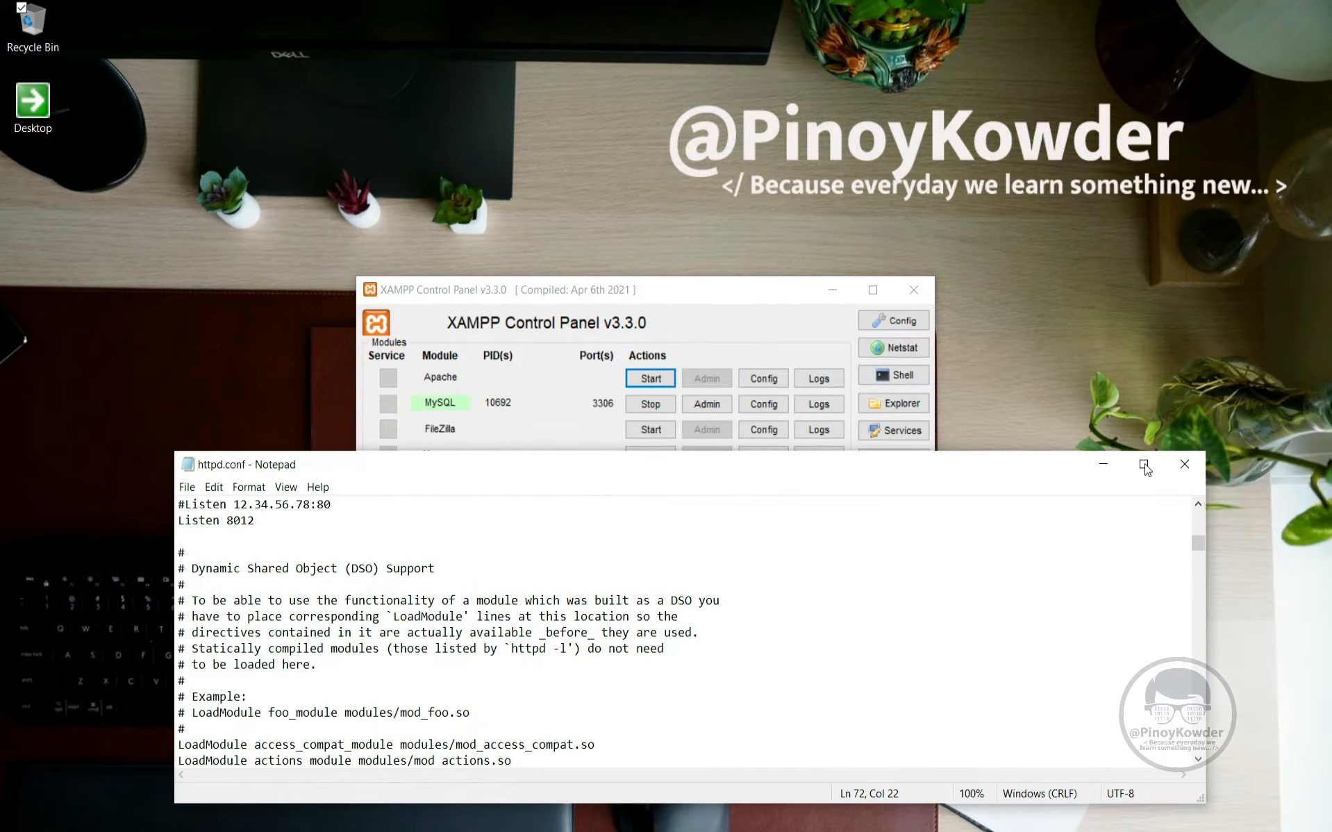
{"action": "left_click", "coordinate": [1175, 461]}
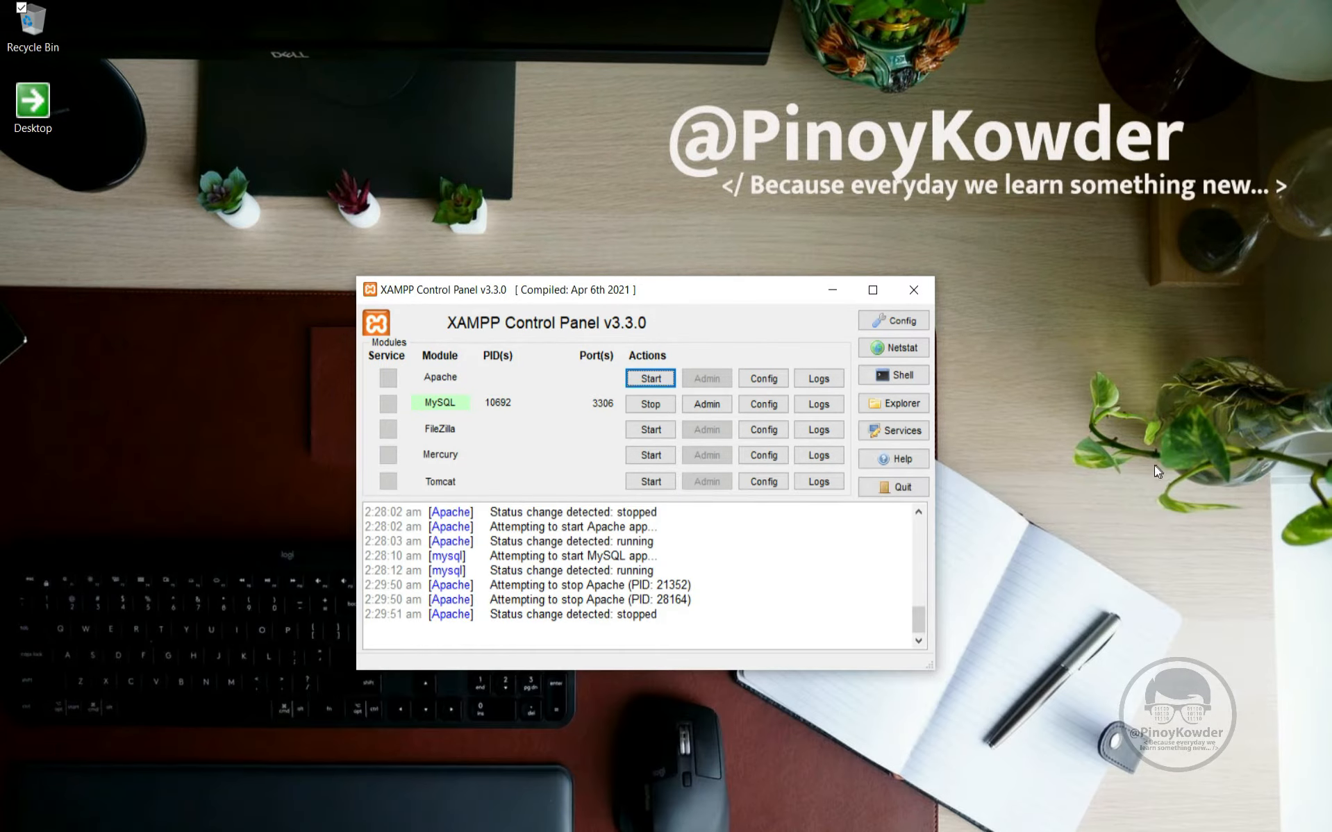
{"action": "left_click", "coordinate": [663, 380]}
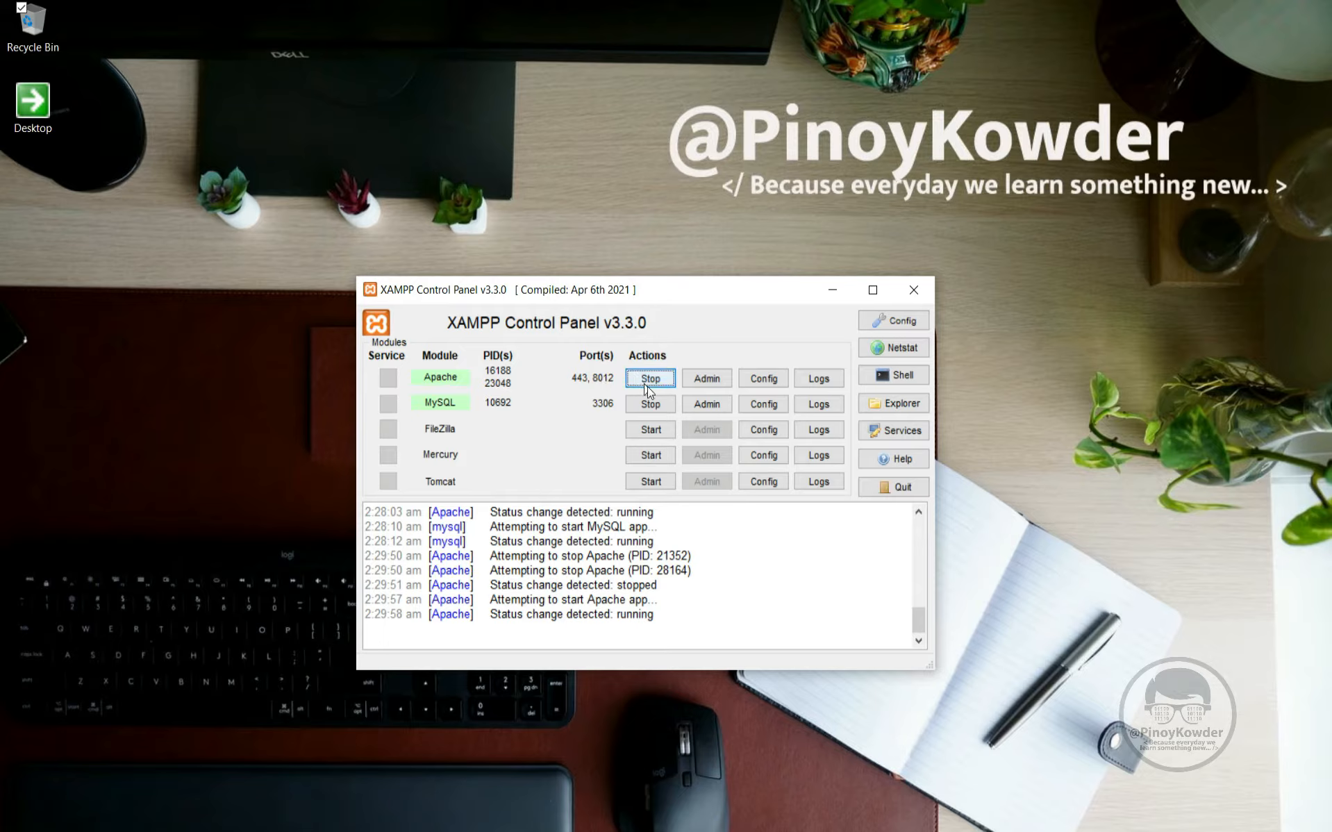
Reopen Apache's httpd.conf and set the port of the active Listen directive to 80.
{"action": "left_click", "coordinate": [760, 383]}
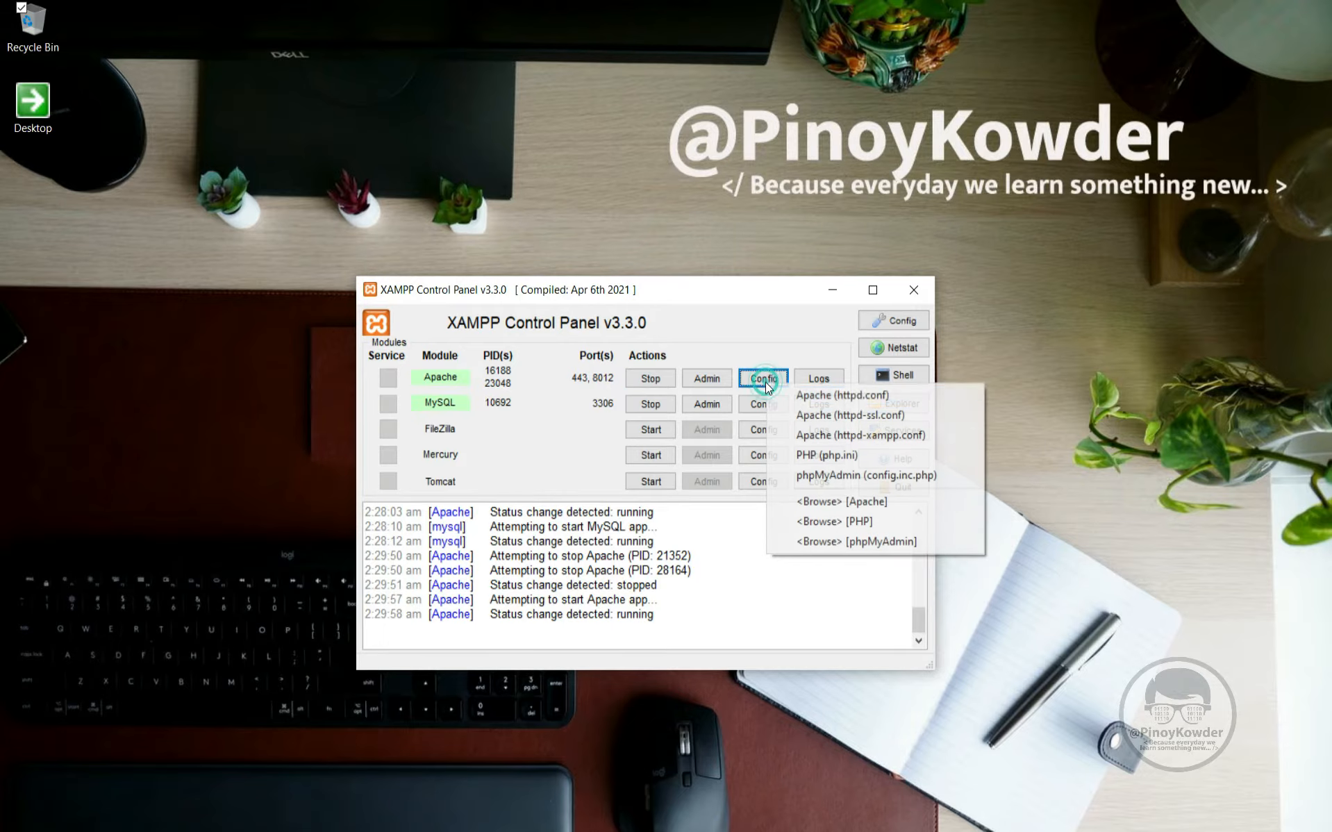
{"action": "left_click", "coordinate": [771, 395]}
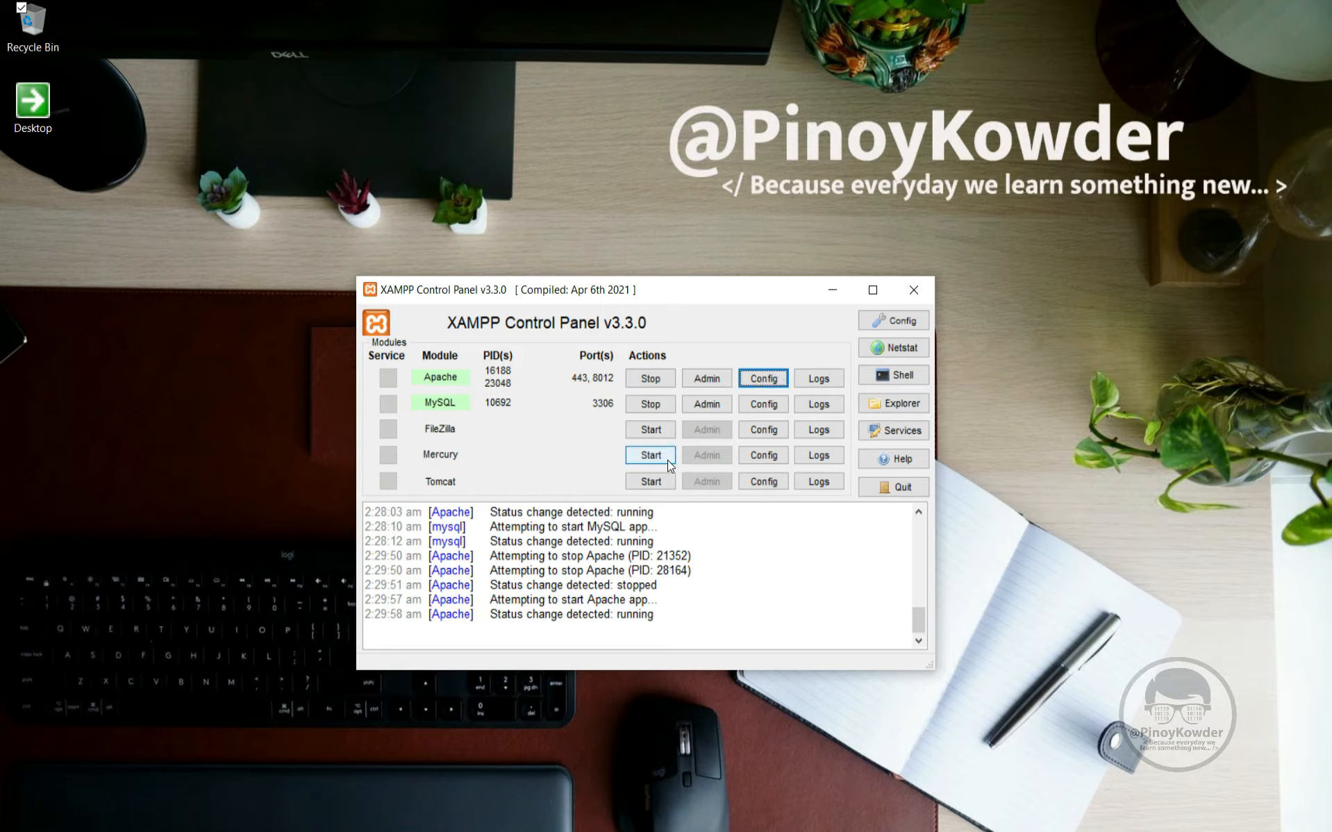
{"action": "left_click", "coordinate": [457, 604]}
{"action": "scroll", "coordinate": [457, 602], "scroll_direction": "down", "scroll_amount": 10}
{"action": "scroll", "coordinate": [456, 601], "scroll_direction": "down", "scroll_amount": 8}
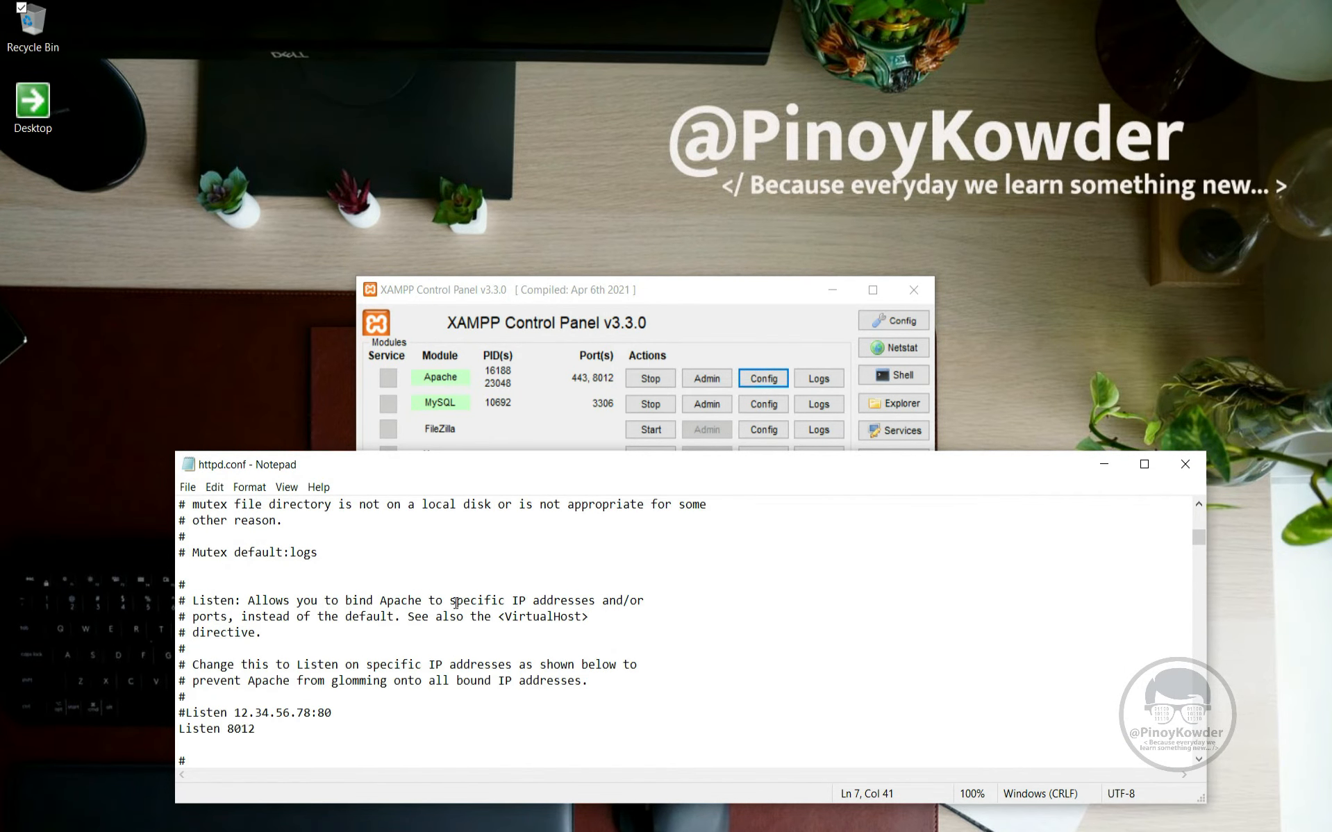
{"action": "left_click", "coordinate": [283, 729]}
{"action": "key", "text": "BackSpace"}
{"action": "key", "text": "BackSpace"}
Save and close httpd.conf, restarting the Apache module to apply the edited port.
{"action": "left_click", "coordinate": [187, 487]}
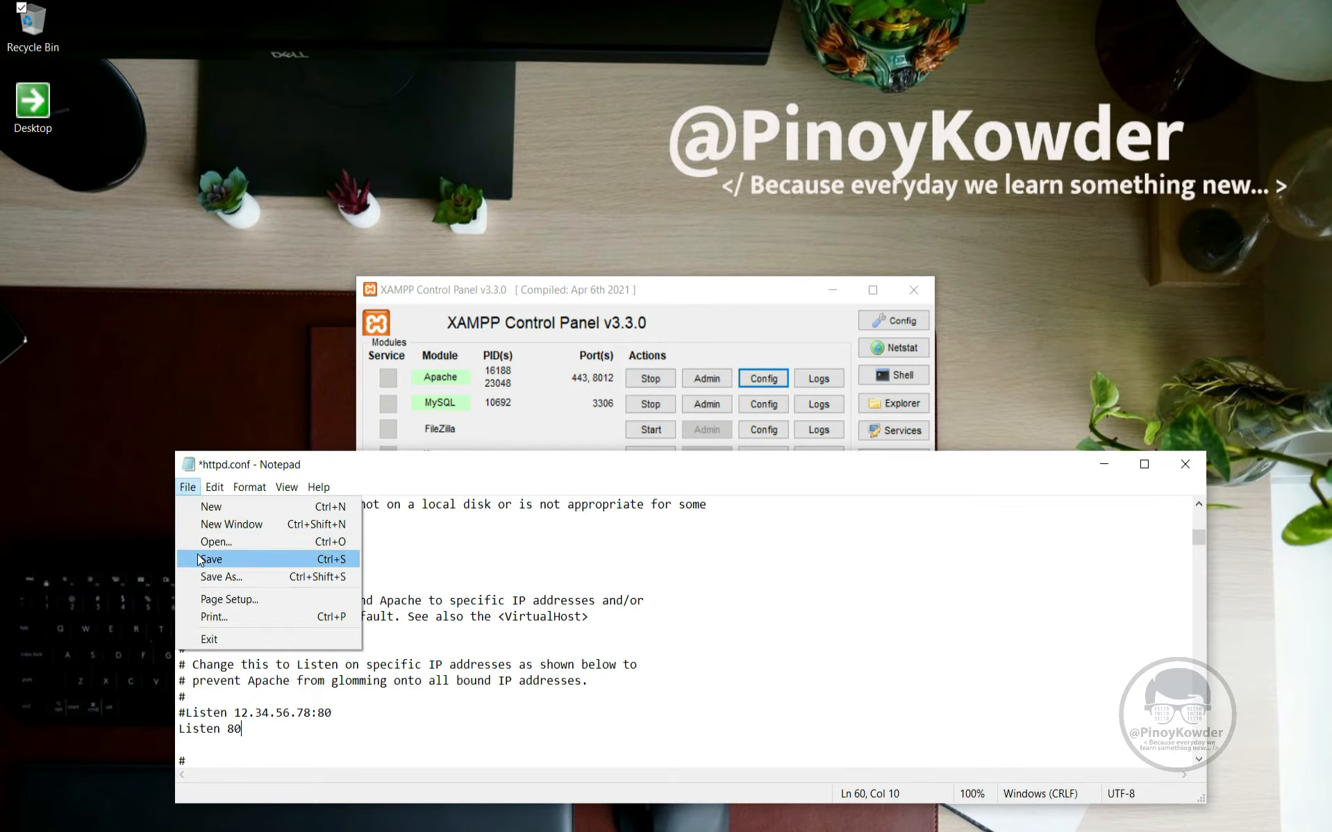
{"action": "left_click", "coordinate": [651, 378]}
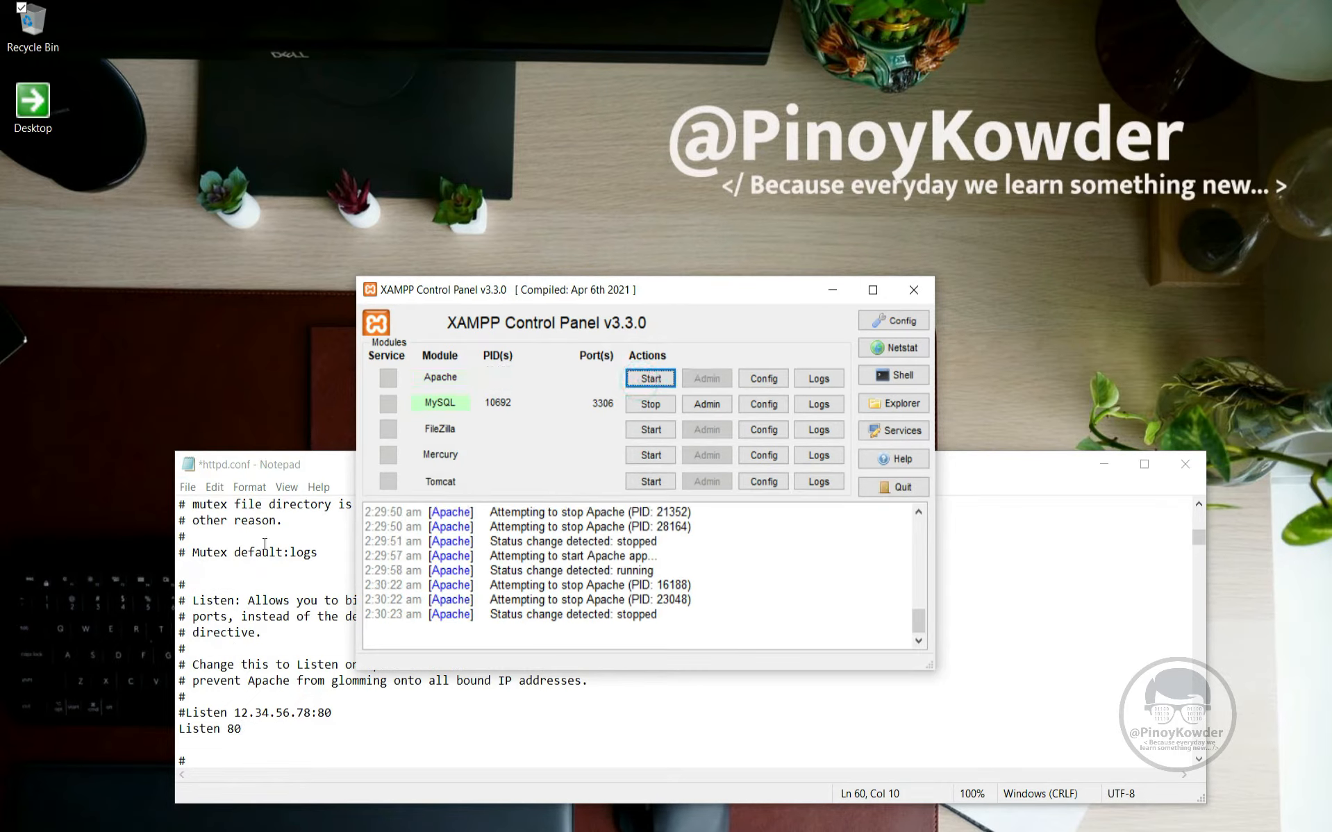
{"action": "left_click", "coordinate": [188, 488]}
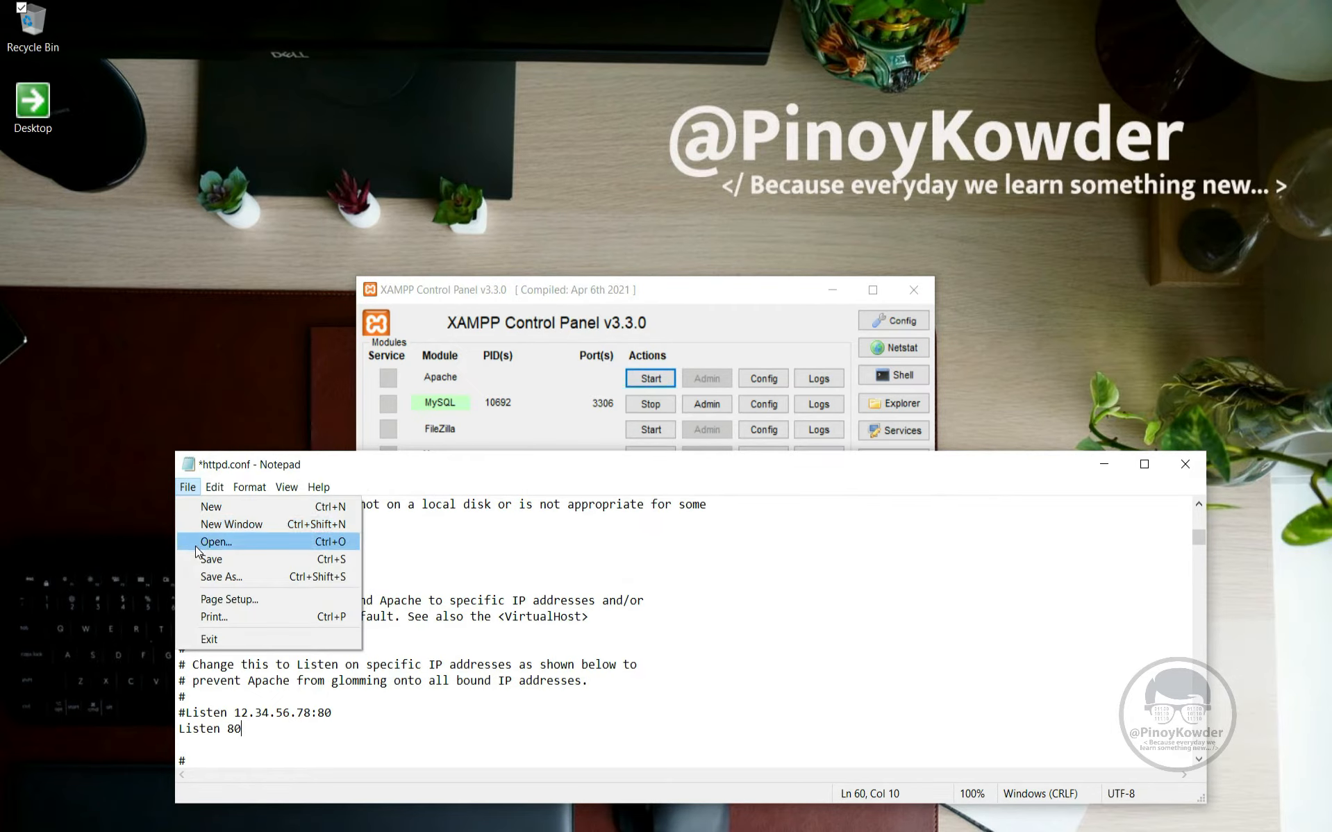
{"action": "left_click", "coordinate": [208, 559]}
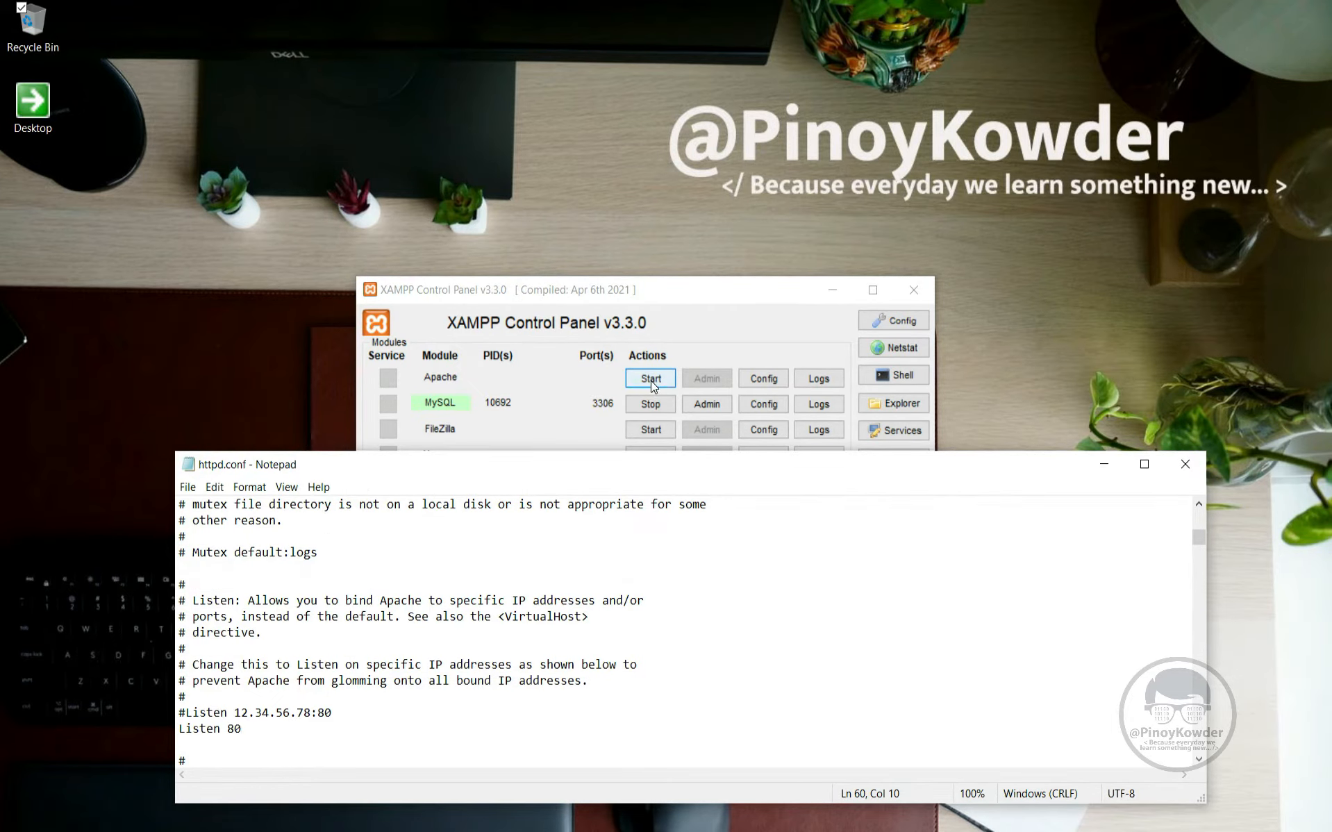
{"action": "left_click", "coordinate": [1188, 464]}
{"action": "left_click", "coordinate": [632, 377]}
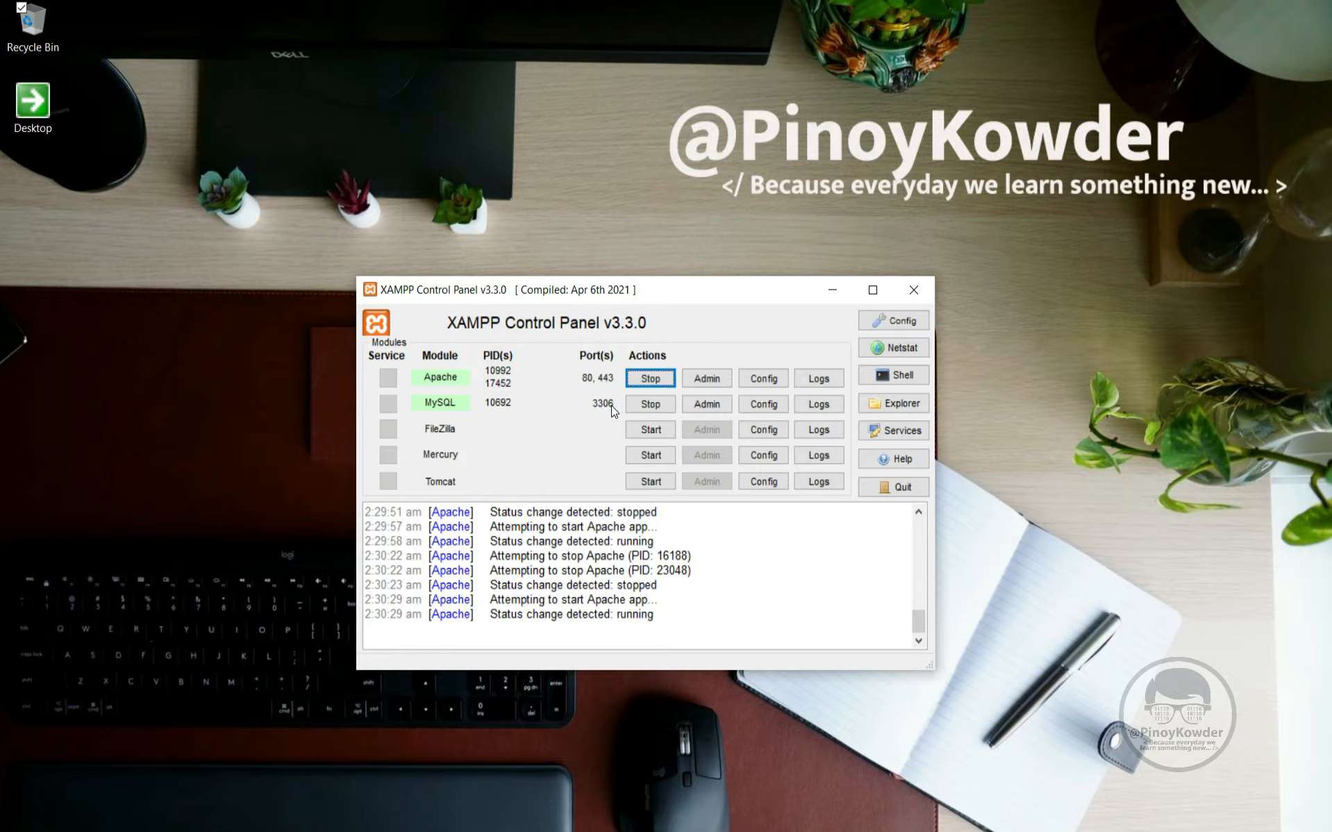
Open MySQL's my.ini and select the port value in the [mysqld] section.
{"action": "left_click", "coordinate": [751, 411]}
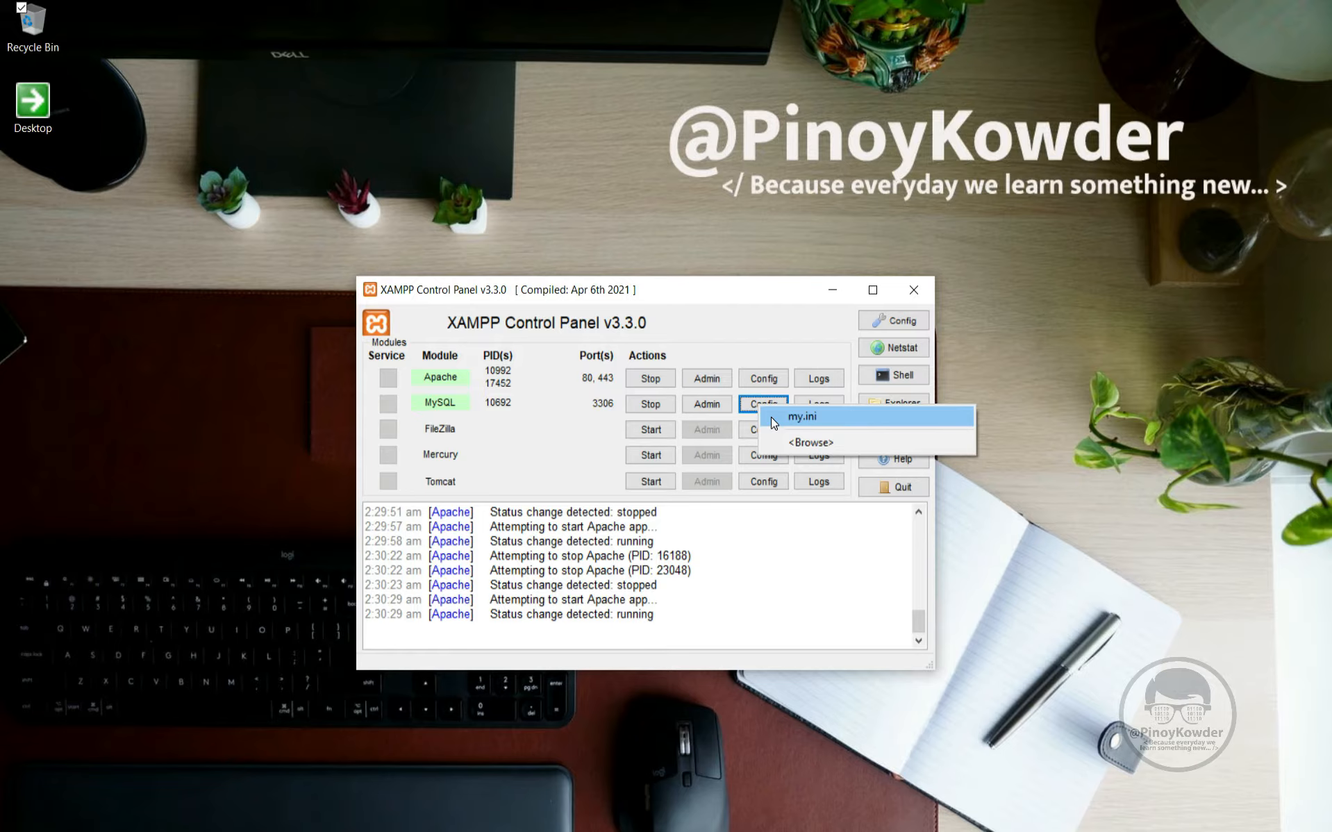
{"action": "left_click", "coordinate": [773, 416]}
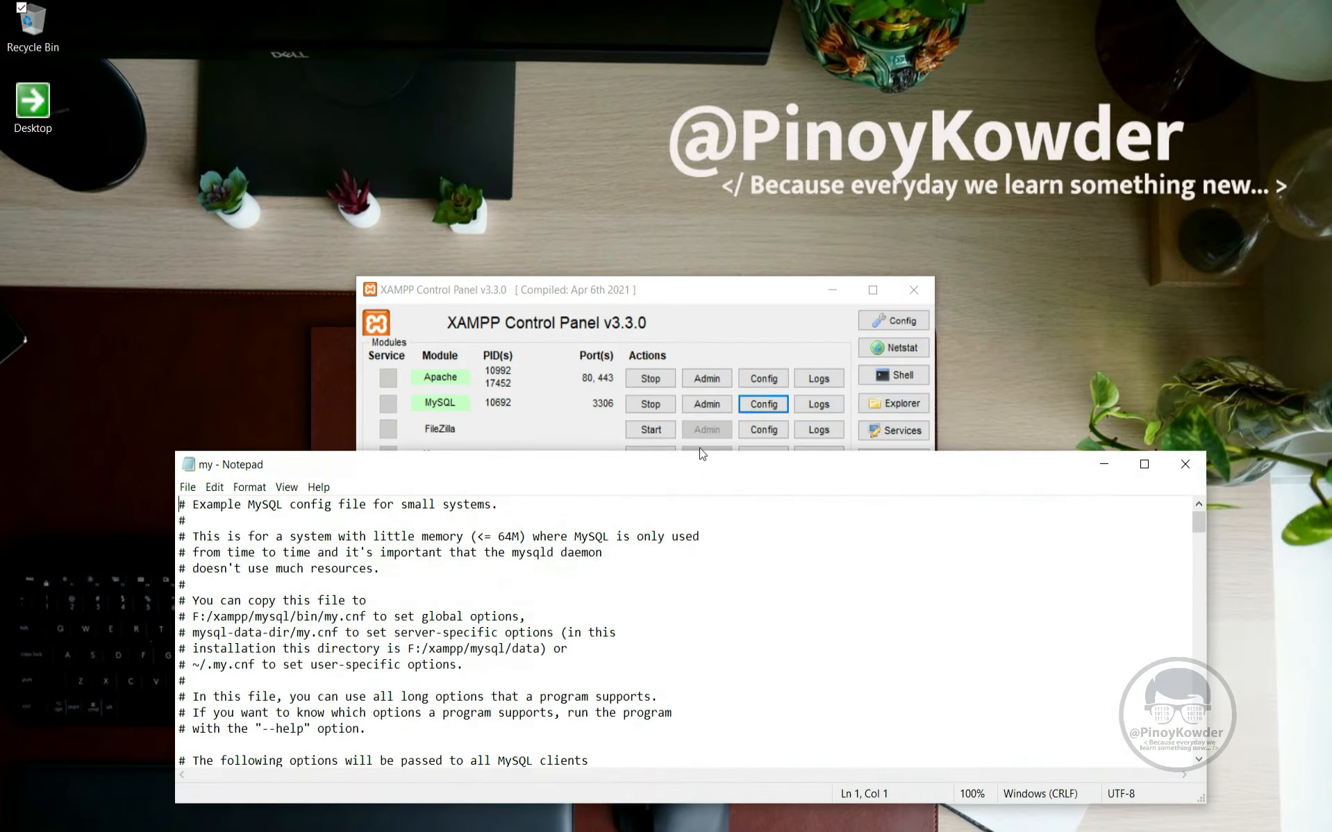
{"action": "left_click", "coordinate": [589, 599]}
{"action": "scroll", "coordinate": [589, 598], "scroll_direction": "down", "scroll_amount": 4}
{"action": "scroll", "coordinate": [589, 599], "scroll_direction": "down", "scroll_amount": 3}
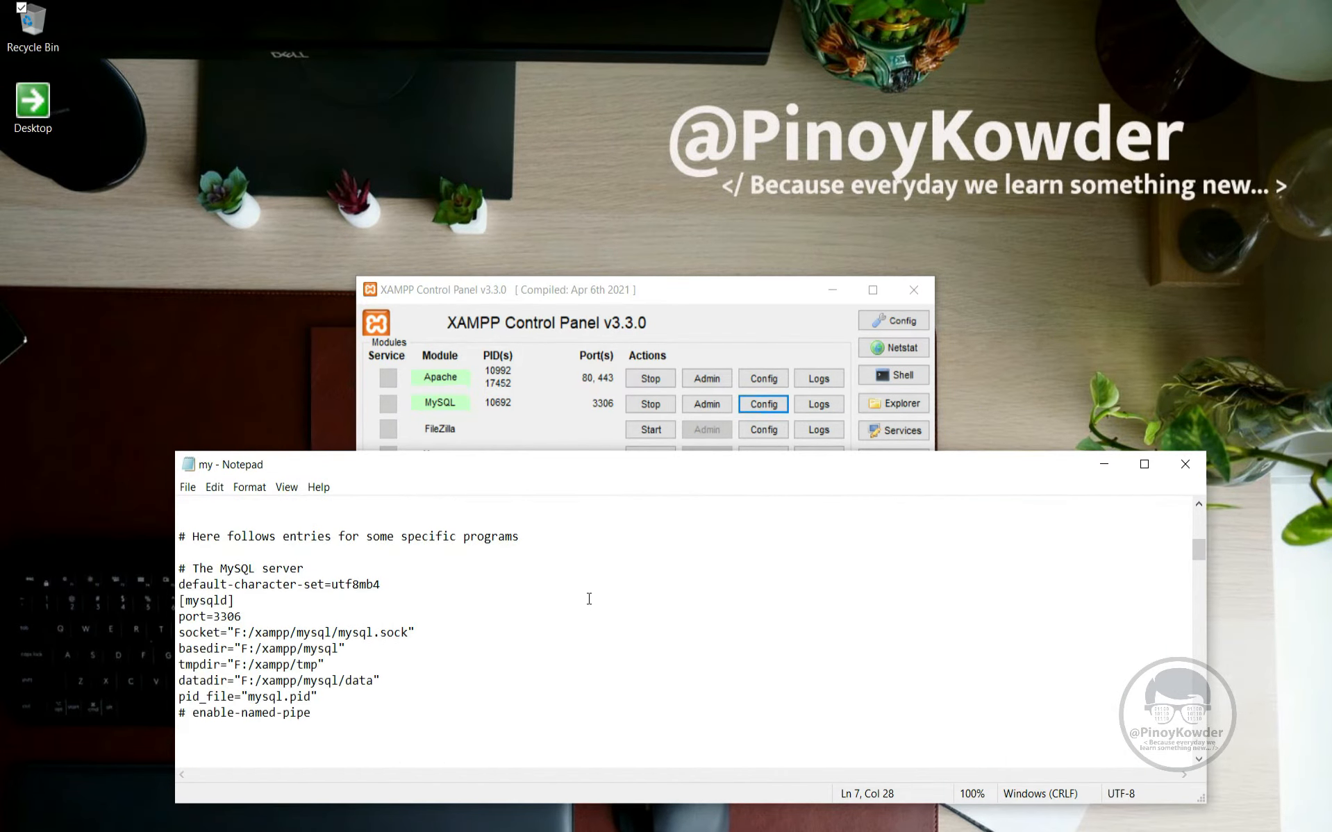
{"action": "left_click", "coordinate": [249, 619]}
{"action": "left_click_drag", "start_coordinate": [249, 620], "coordinate": [216, 620]}
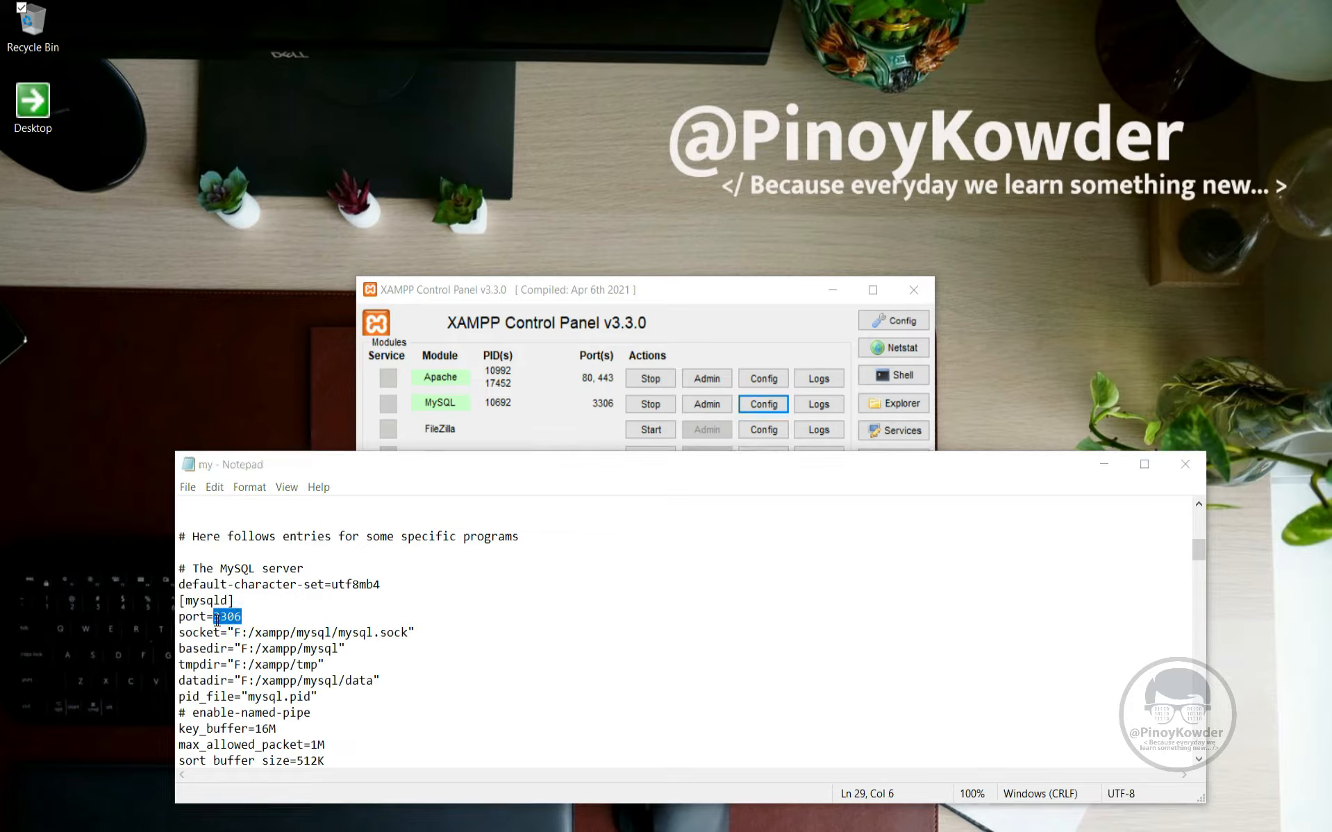
Search my.ini upward and downward for occurrences of 3306, ending back at the [mysqld] port line.
{"action": "key", "text": "ctrl+f"}
{"action": "left_click_drag", "start_coordinate": [370, 611], "coordinate": [511, 544]}
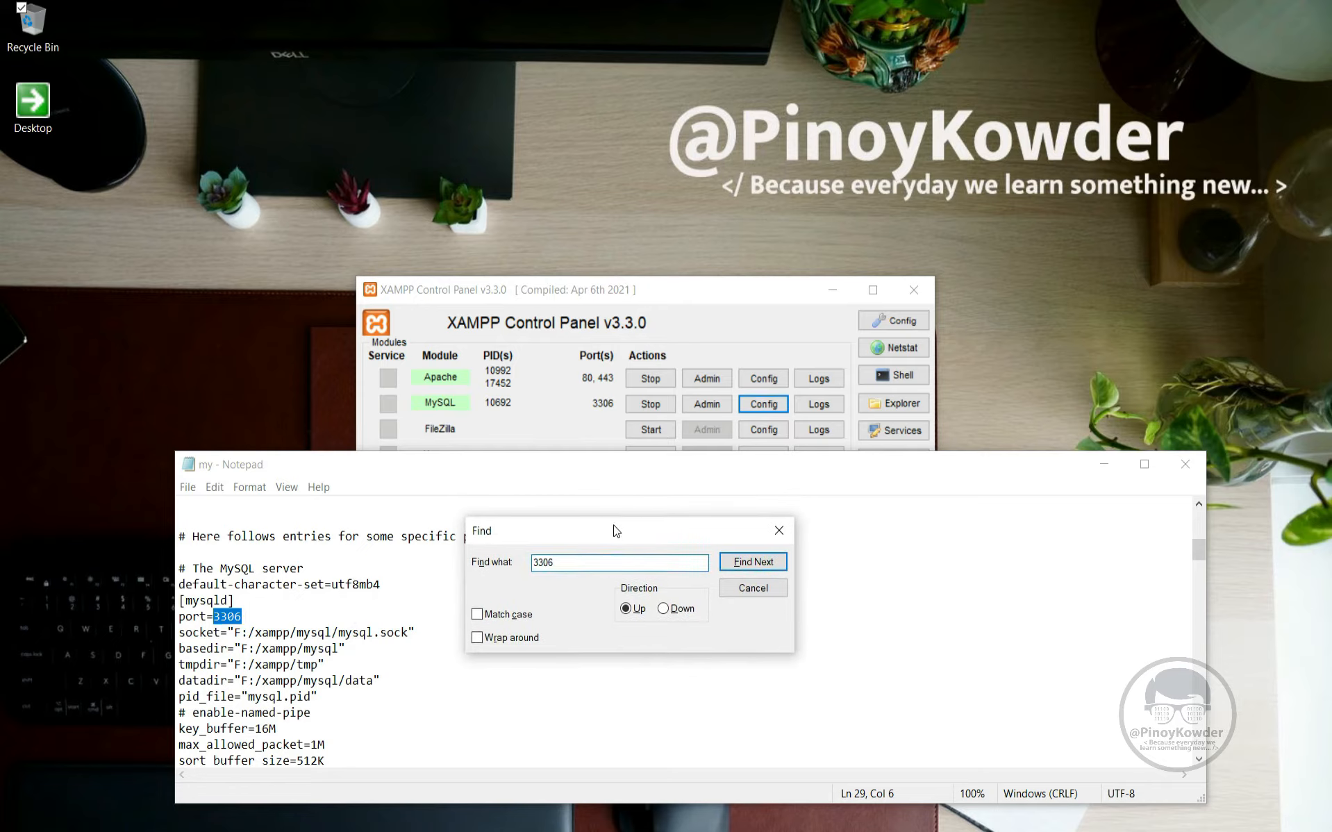
{"action": "left_click", "coordinate": [748, 564]}
{"action": "left_click", "coordinate": [748, 564]}
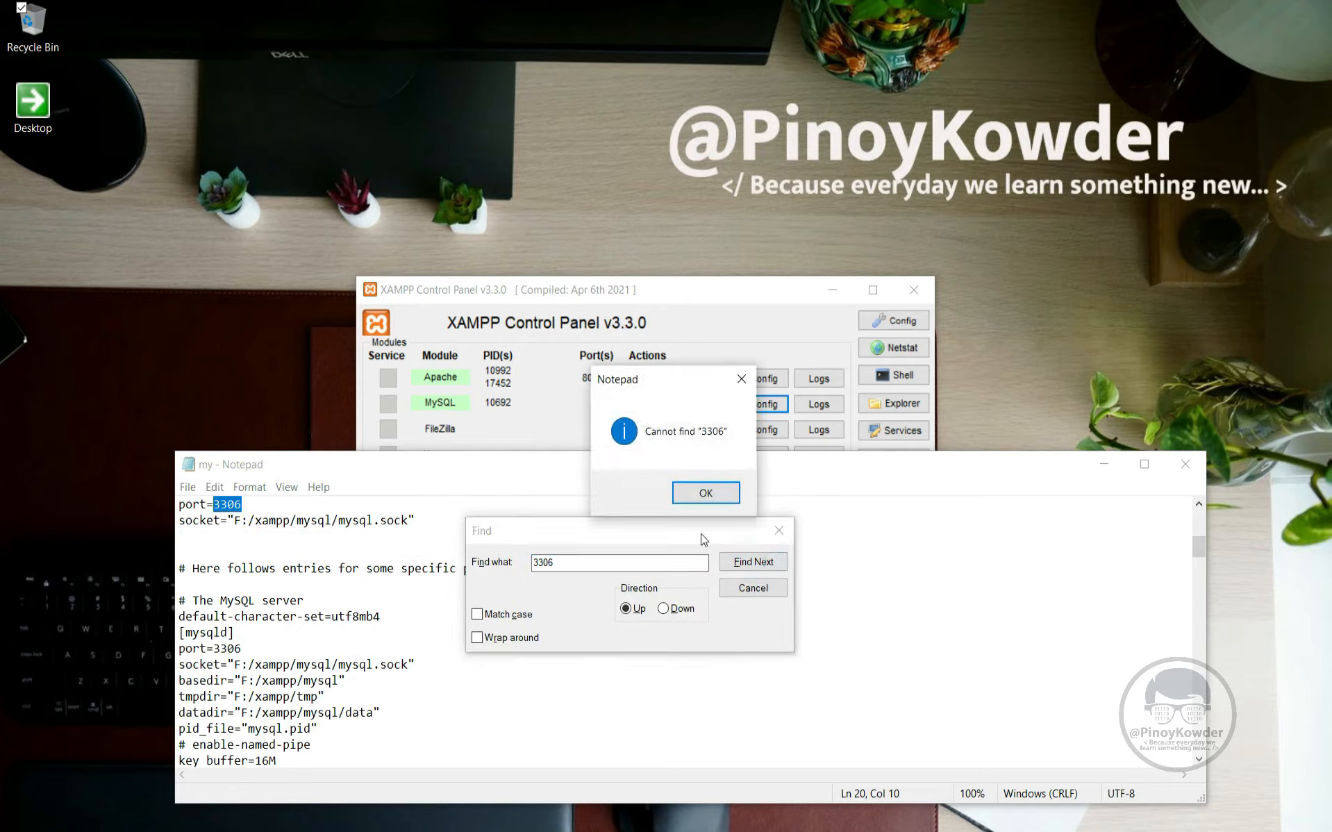
{"action": "left_click", "coordinate": [694, 494]}
{"action": "left_click", "coordinate": [663, 609]}
{"action": "left_click", "coordinate": [742, 564]}
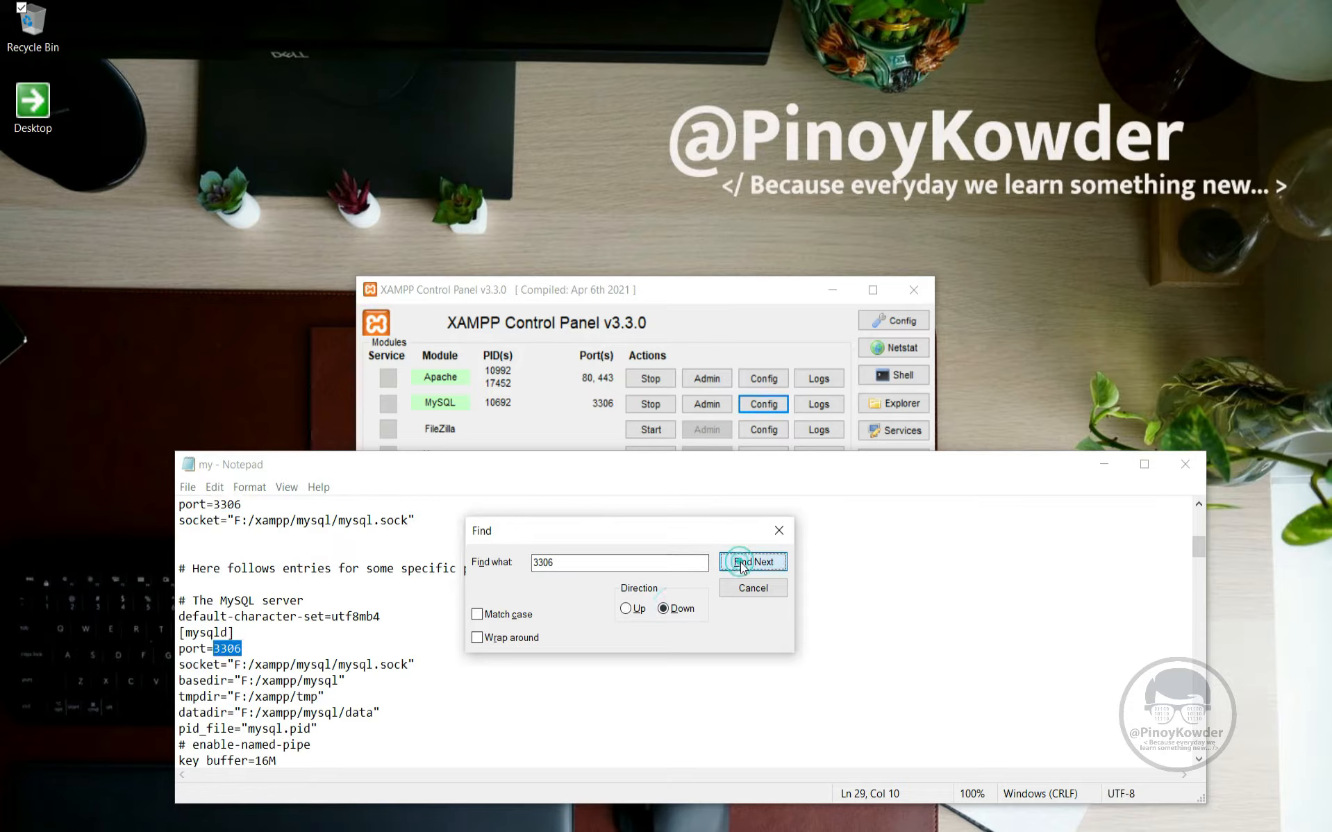
{"action": "left_click", "coordinate": [742, 564]}
{"action": "left_click", "coordinate": [742, 564]}
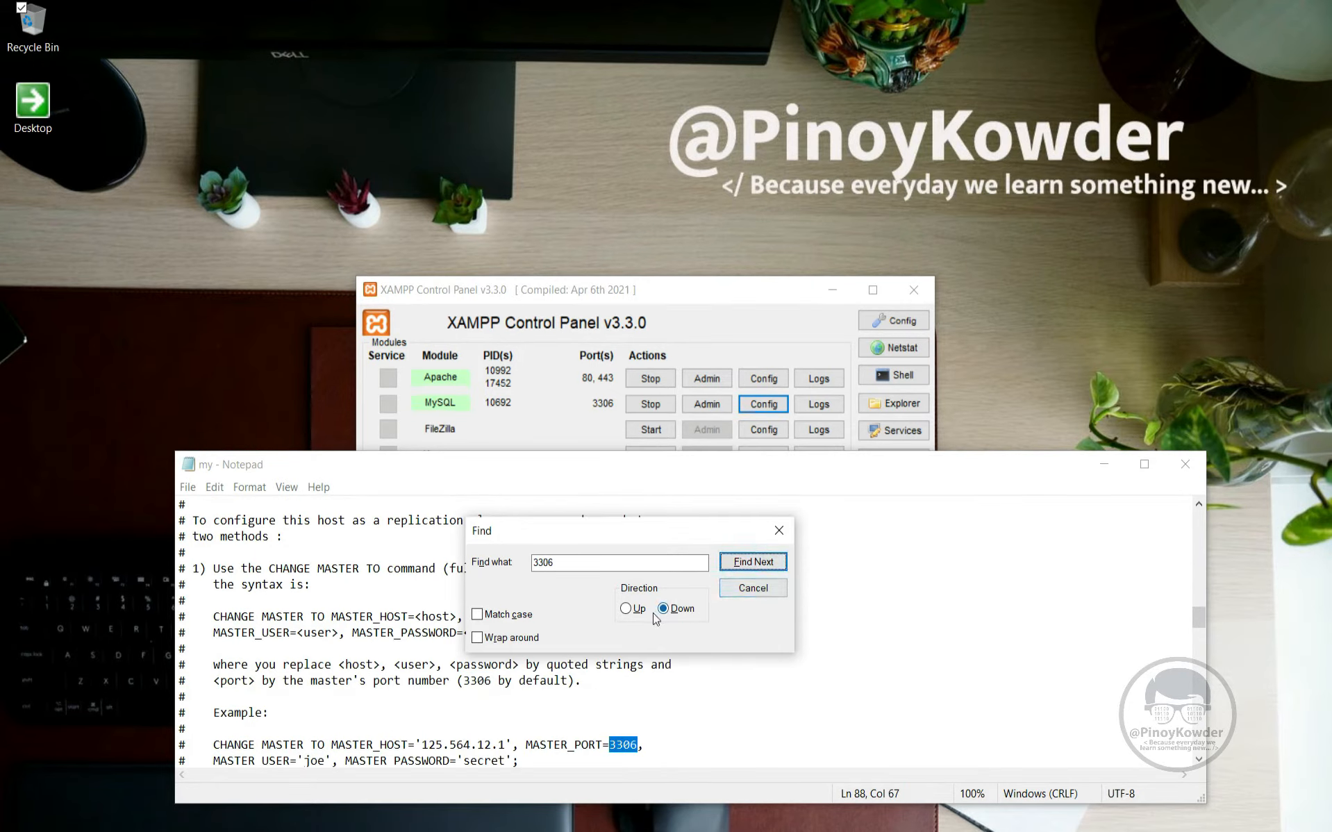
{"action": "left_click", "coordinate": [628, 609]}
{"action": "left_click", "coordinate": [753, 561]}
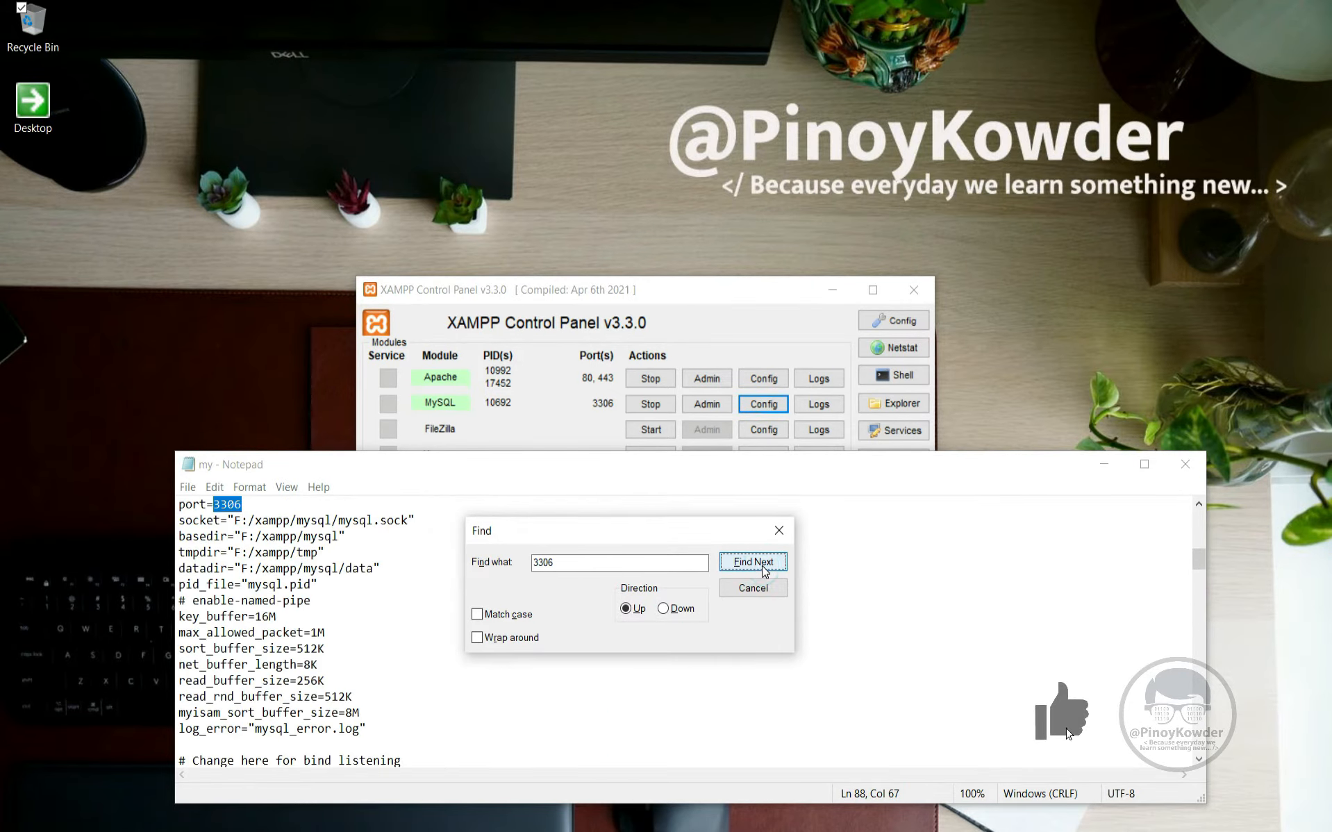
Set both port entries in my.ini, under [mysqld] and in the section above it, to 3307.
{"action": "left_click", "coordinate": [255, 509]}
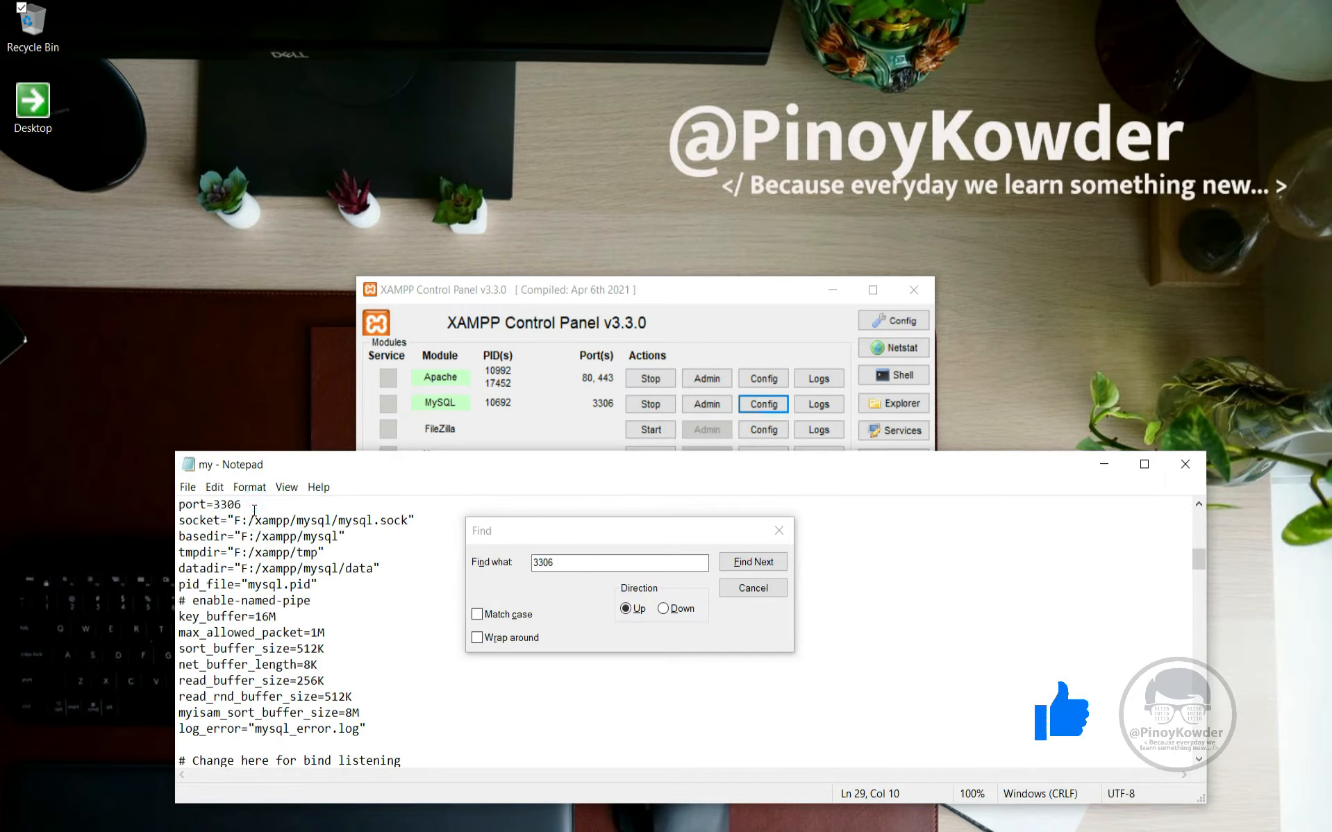
{"action": "key", "text": "BackSpace"}
{"action": "type", "text": "7"}
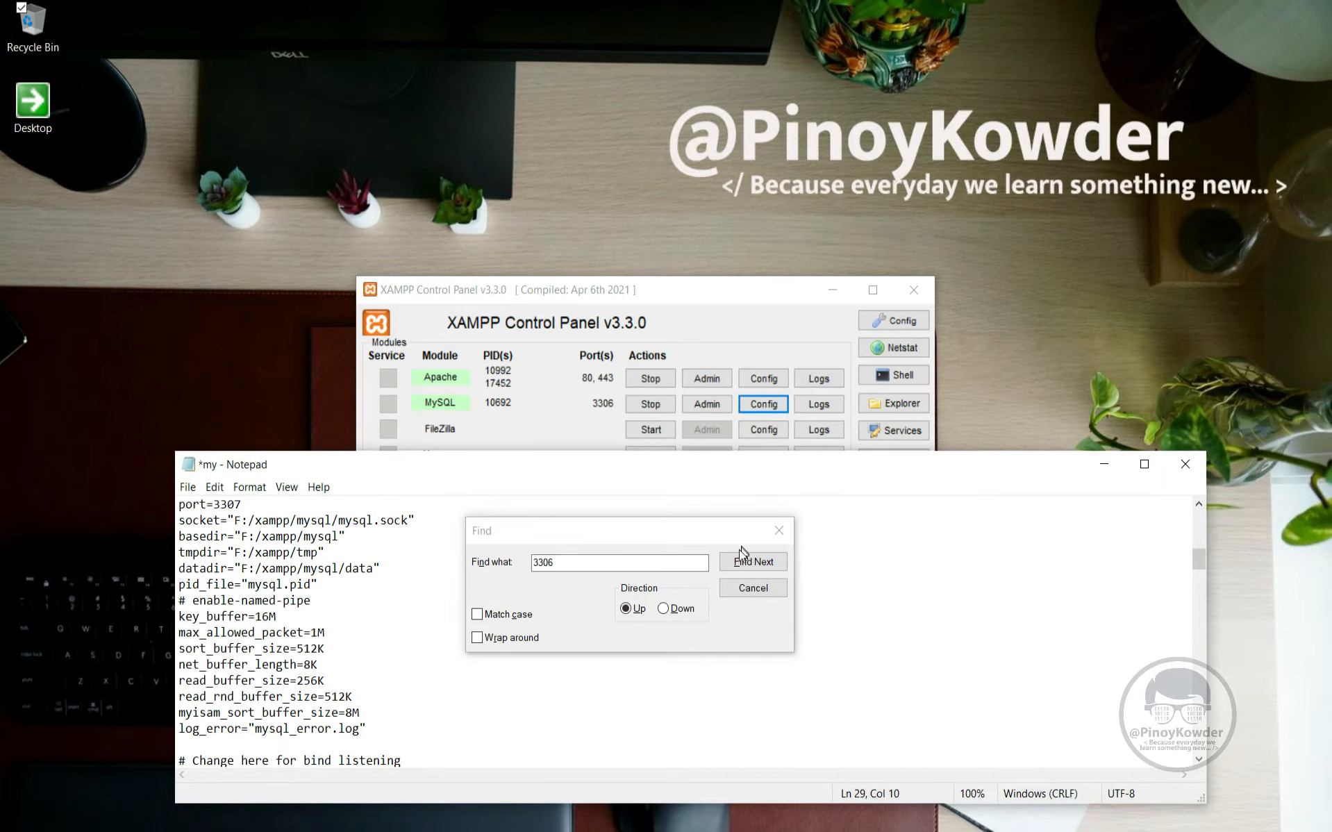
{"action": "left_click", "coordinate": [754, 561]}
{"action": "left_click", "coordinate": [244, 508]}
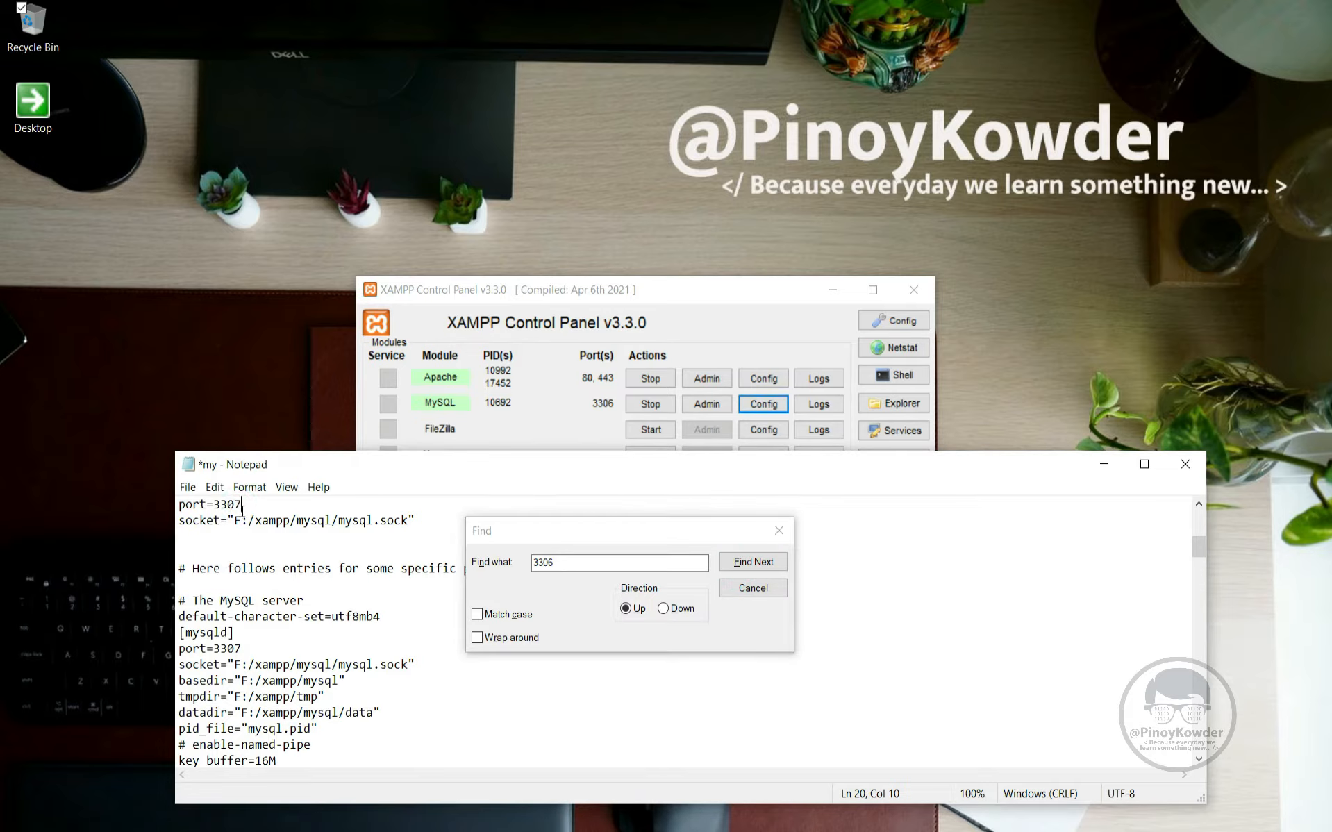
Search upward in my.ini for any remaining 3306, and close the search.
{"action": "left_click", "coordinate": [736, 561]}
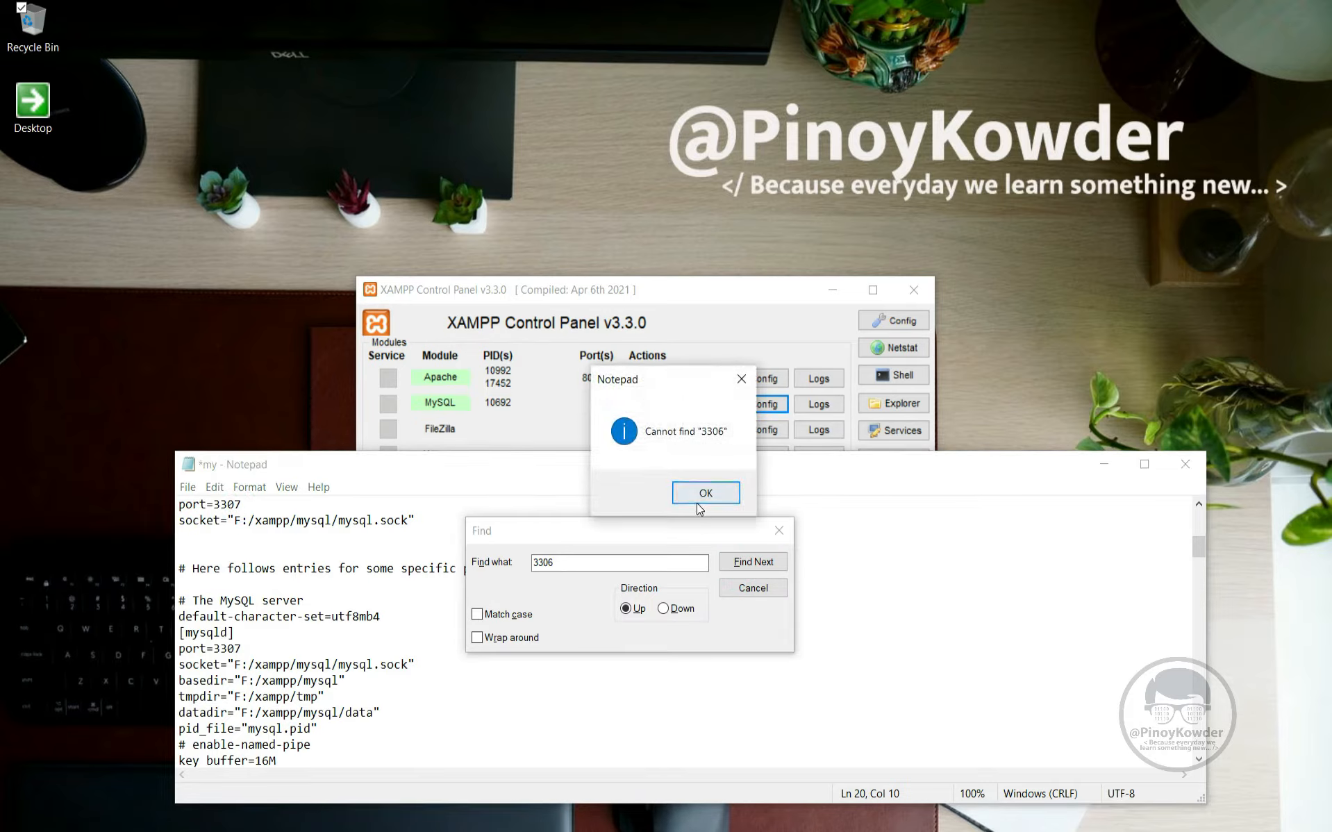
{"action": "left_click", "coordinate": [696, 503]}
{"action": "left_click", "coordinate": [753, 587]}
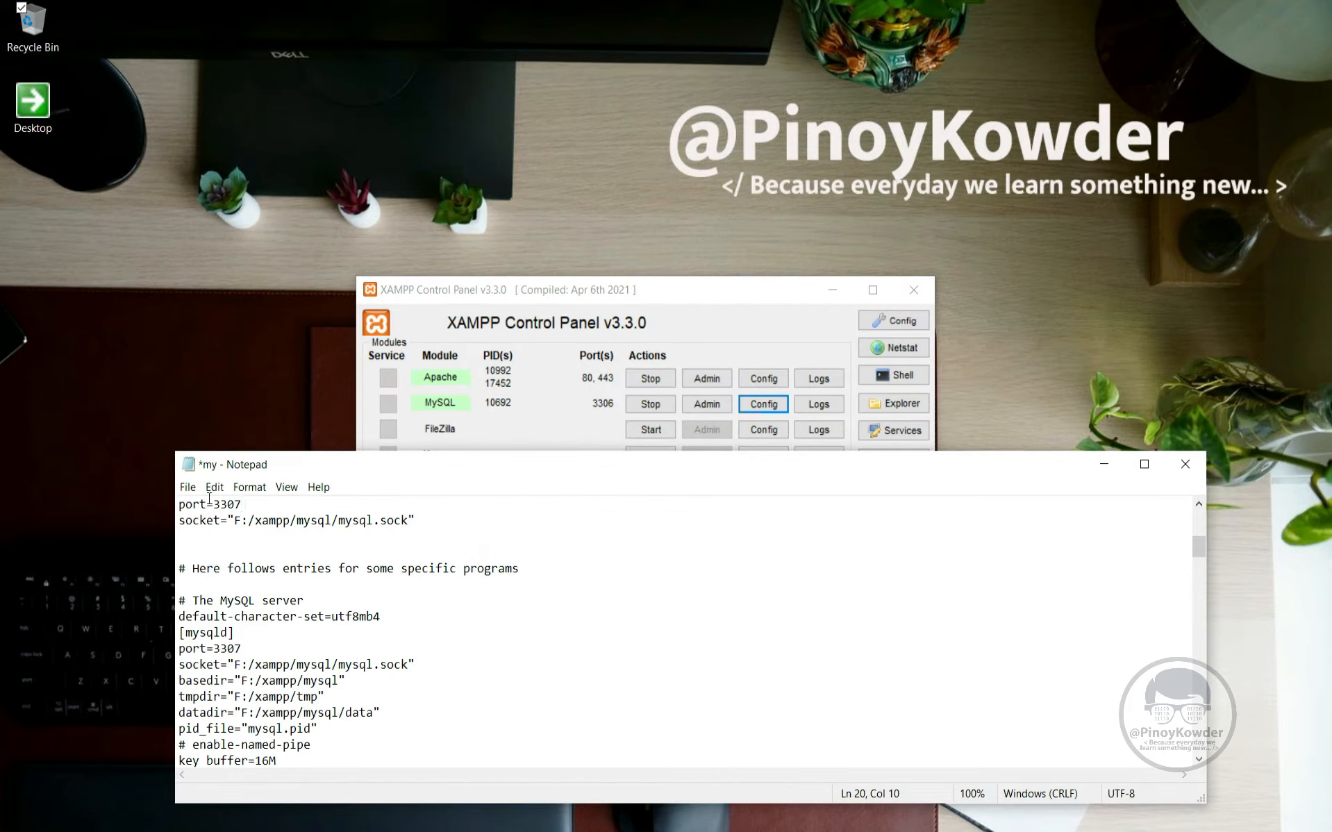
Save and close my.ini, restarting the MySQL module to apply the edited port.
{"action": "left_click", "coordinate": [650, 403]}
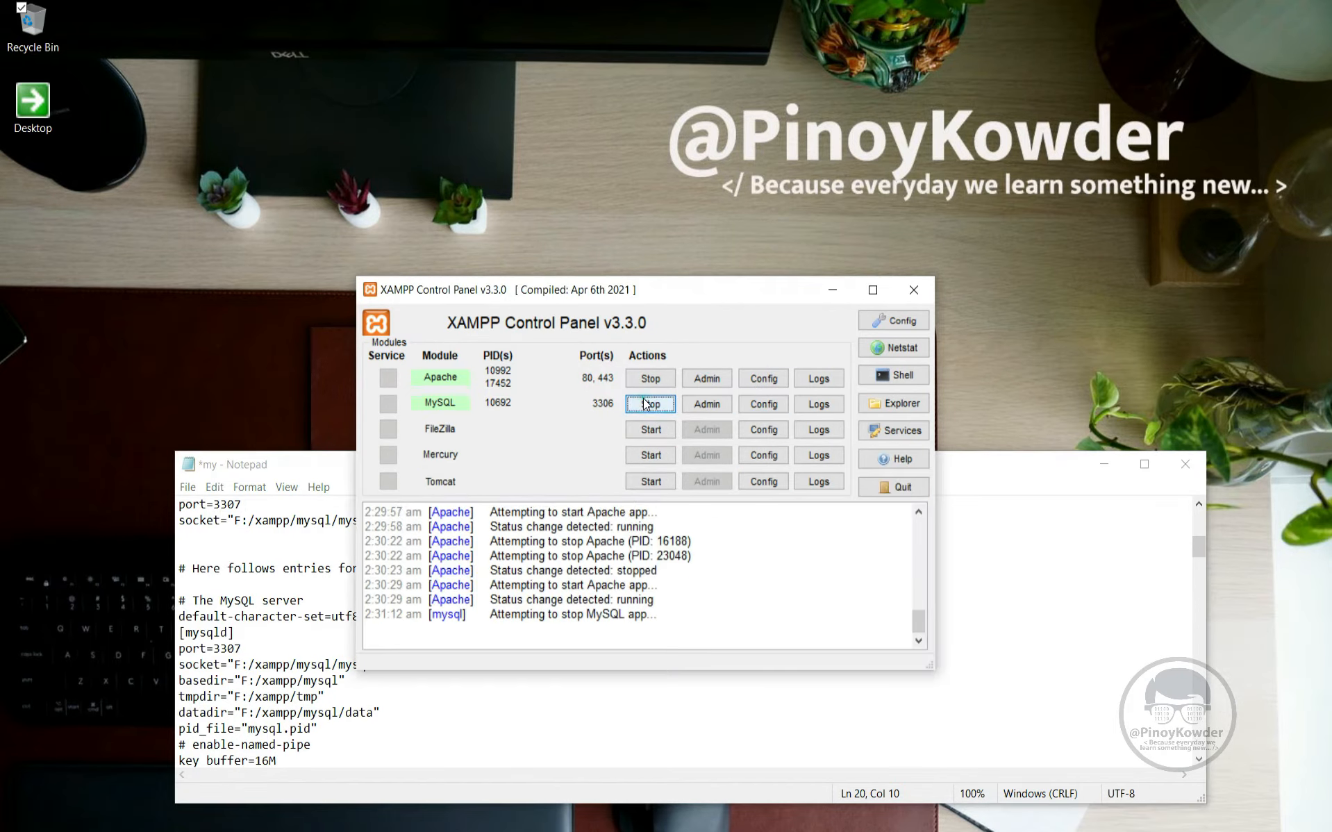
{"action": "left_click", "coordinate": [191, 487]}
{"action": "left_click", "coordinate": [199, 556]}
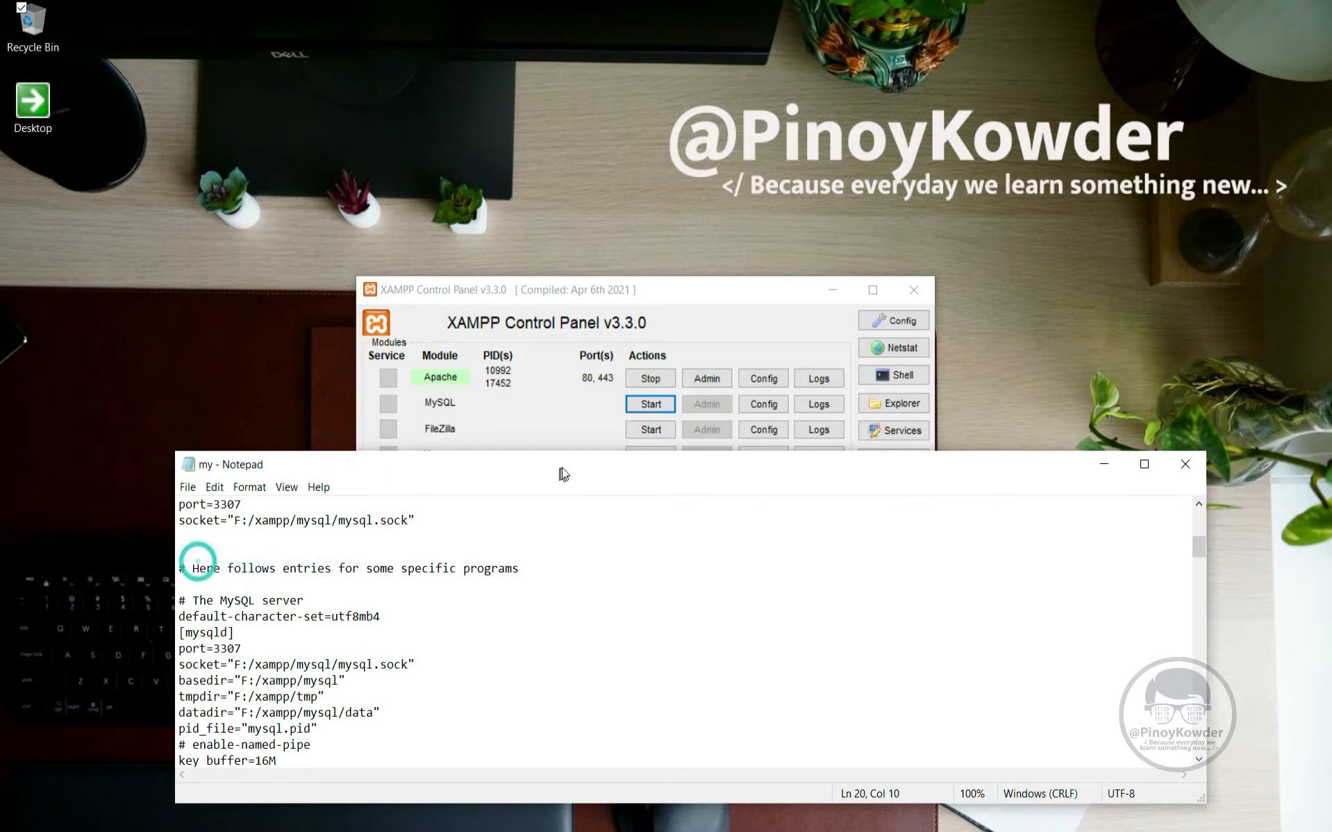
{"action": "left_click", "coordinate": [634, 404]}
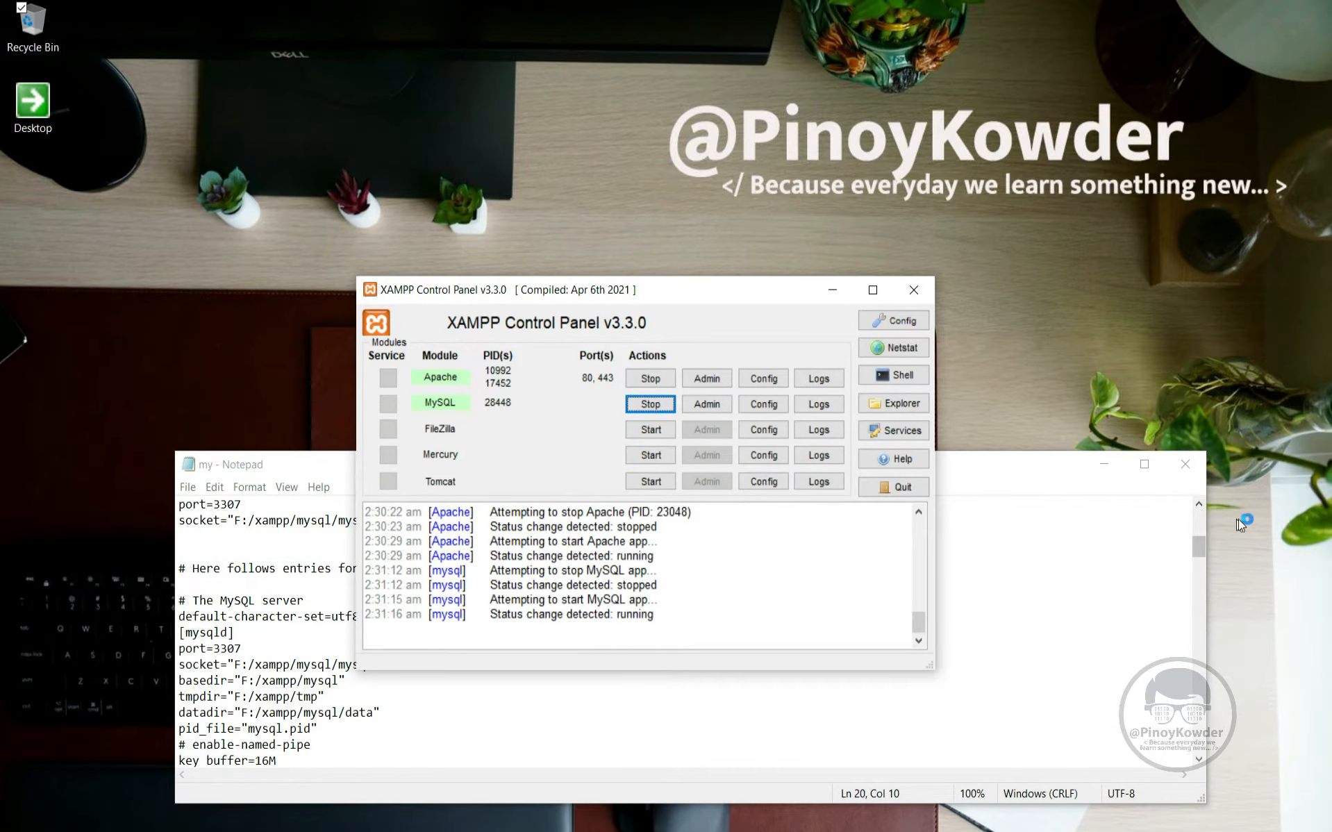
{"action": "left_click", "coordinate": [1185, 464]}
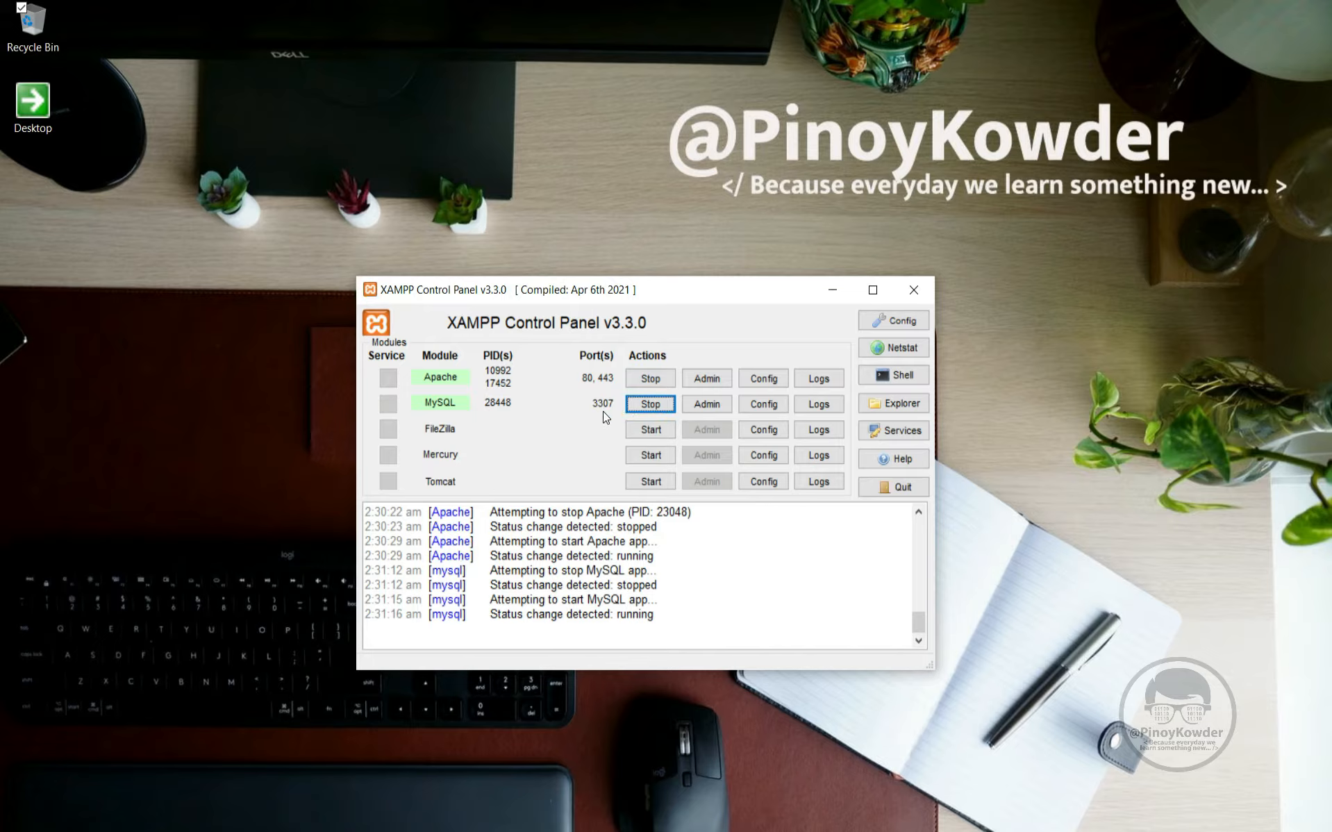
Stop the MySQL module and reopen its my.ini file.
{"action": "left_click", "coordinate": [763, 408]}
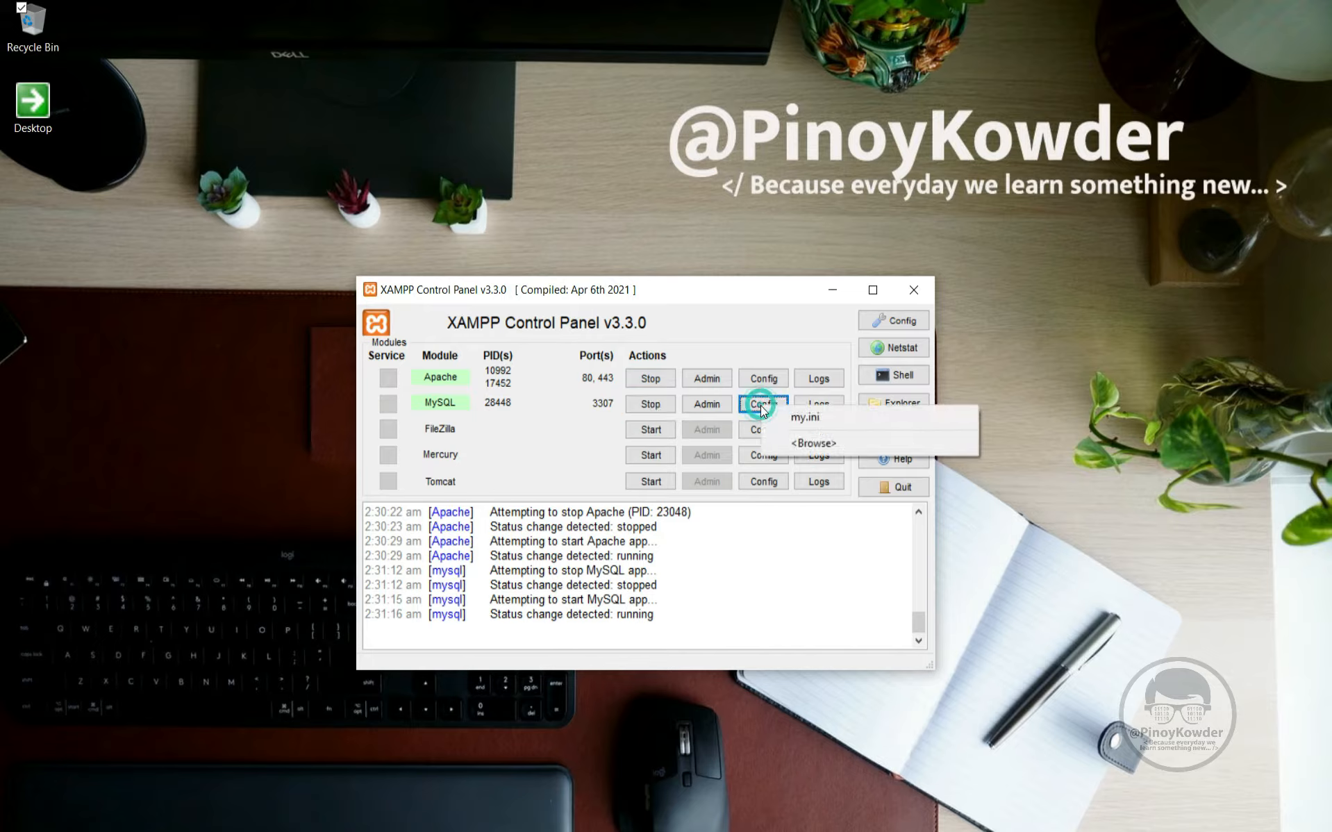
{"action": "left_click", "coordinate": [665, 406]}
{"action": "left_click", "coordinate": [759, 406]}
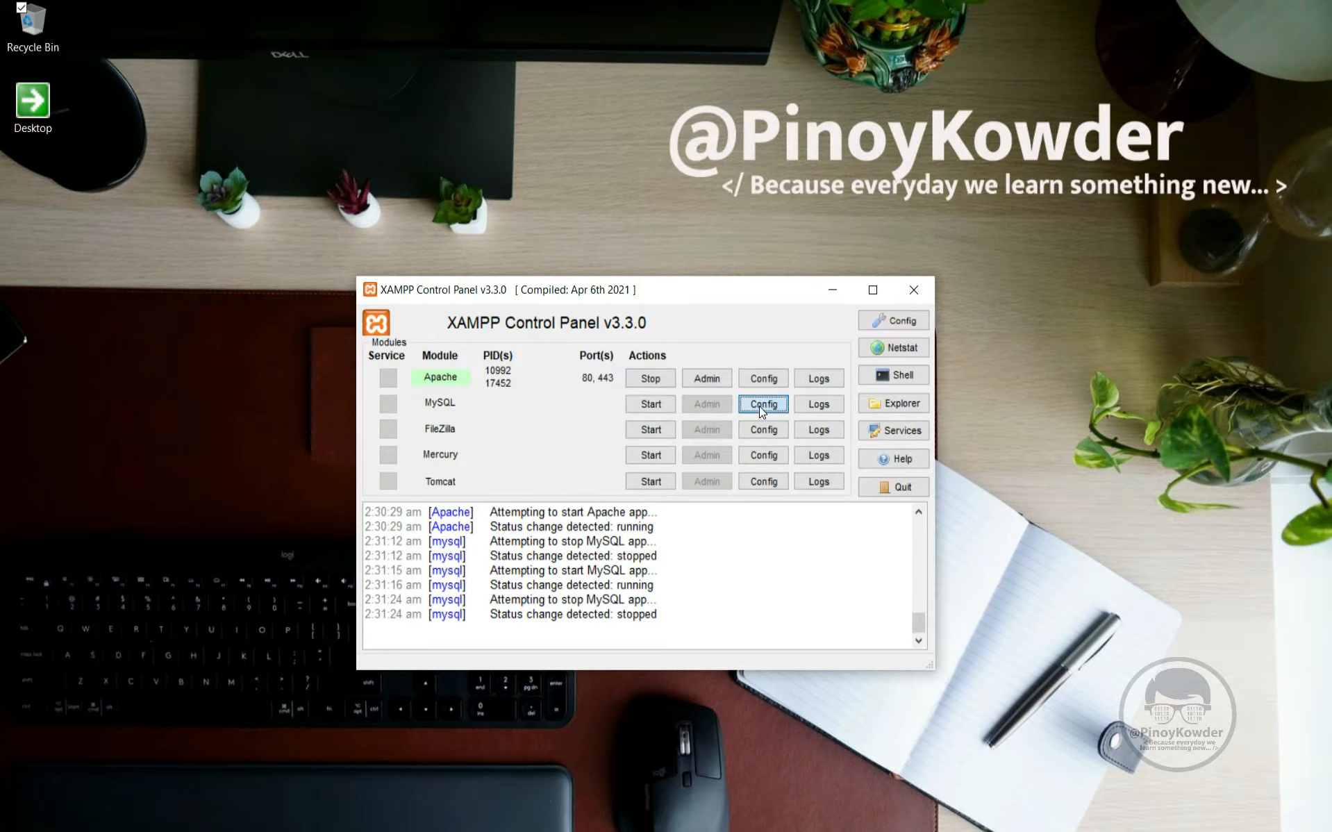
{"action": "left_click", "coordinate": [773, 424]}
{"action": "left_click", "coordinate": [596, 614]}
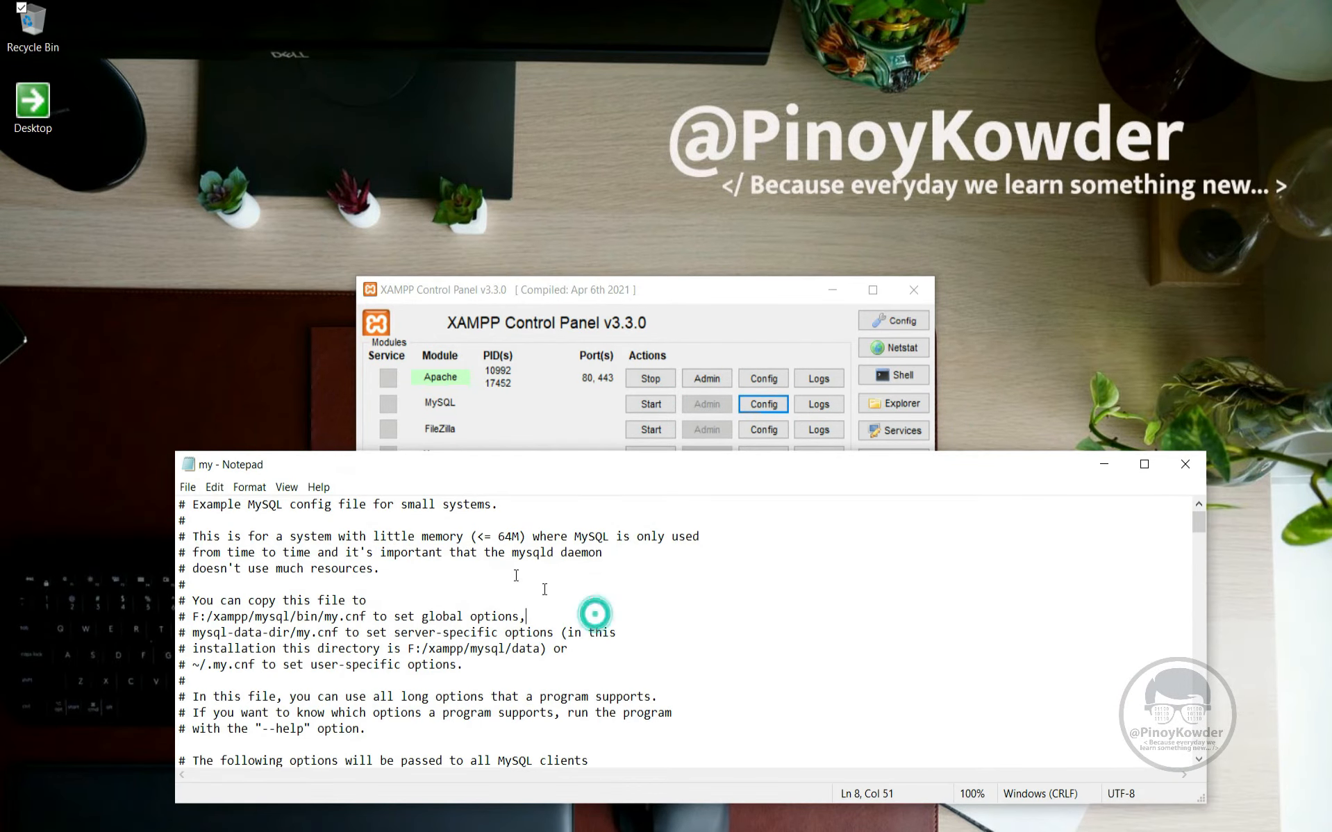
Search upward from the start of my.ini for 3307, retry the search, and close it.
{"action": "left_click", "coordinate": [406, 528]}
{"action": "key", "text": "ctrl+f"}
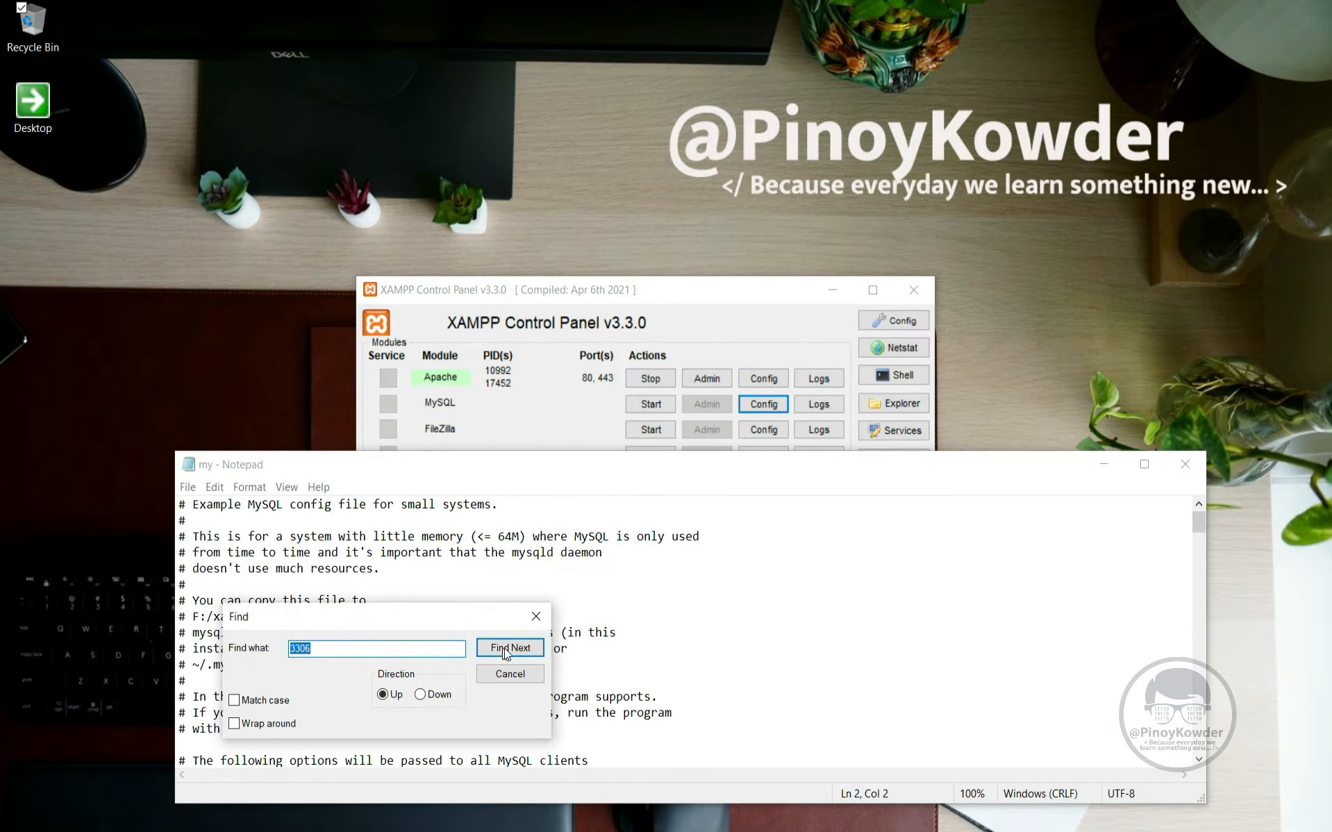
{"action": "left_click", "coordinate": [450, 653]}
{"action": "left_click", "coordinate": [510, 647]}
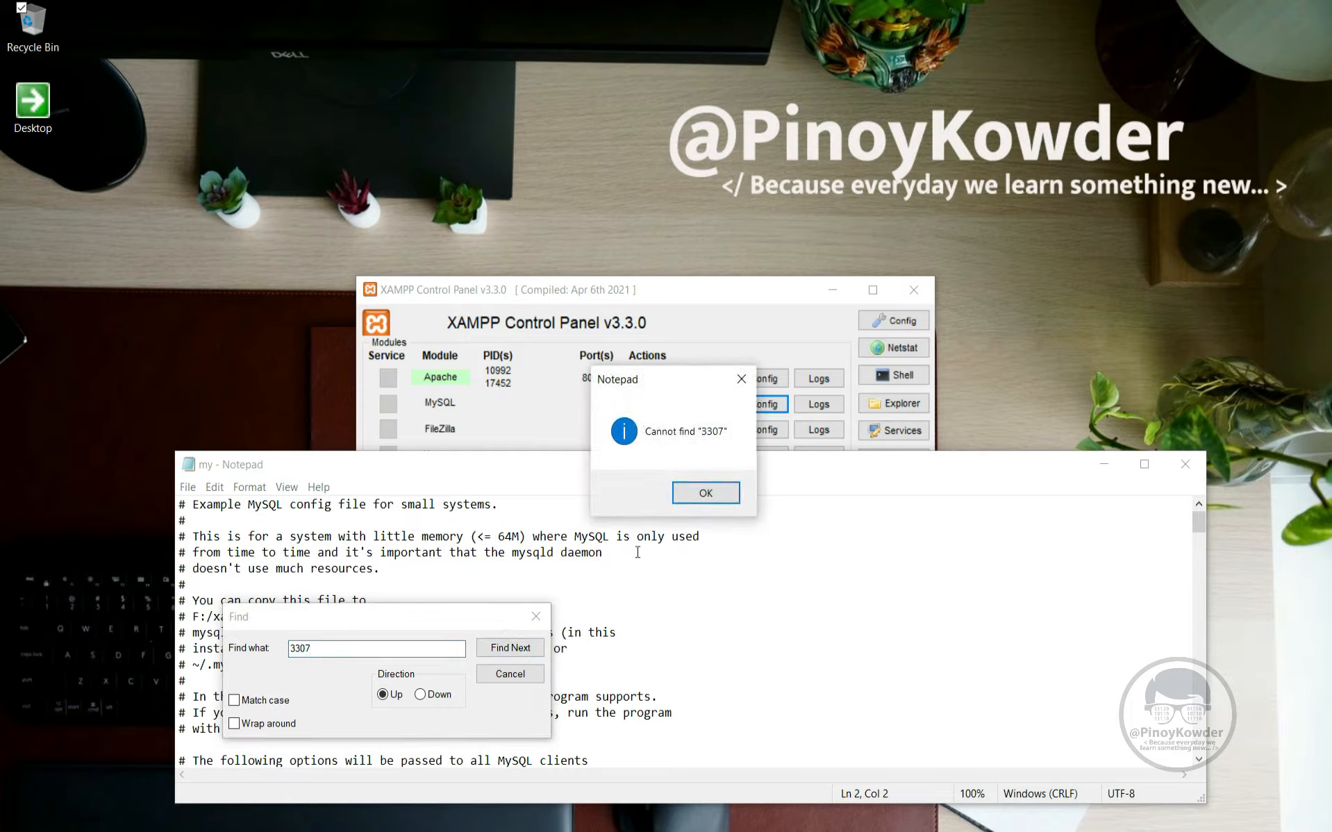
{"action": "left_click", "coordinate": [701, 489]}
{"action": "left_click", "coordinate": [394, 537]}
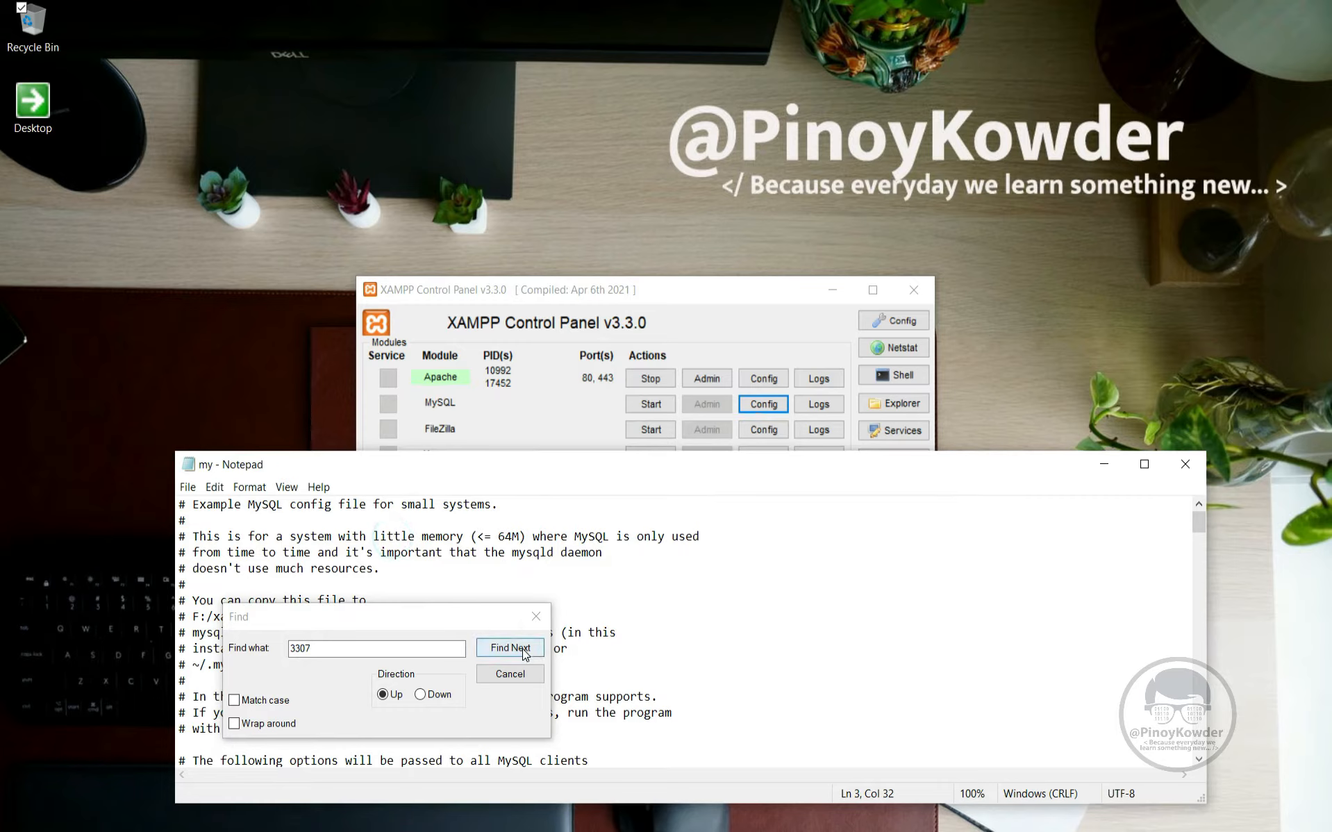
{"action": "left_click", "coordinate": [522, 649]}
{"action": "left_click", "coordinate": [719, 500]}
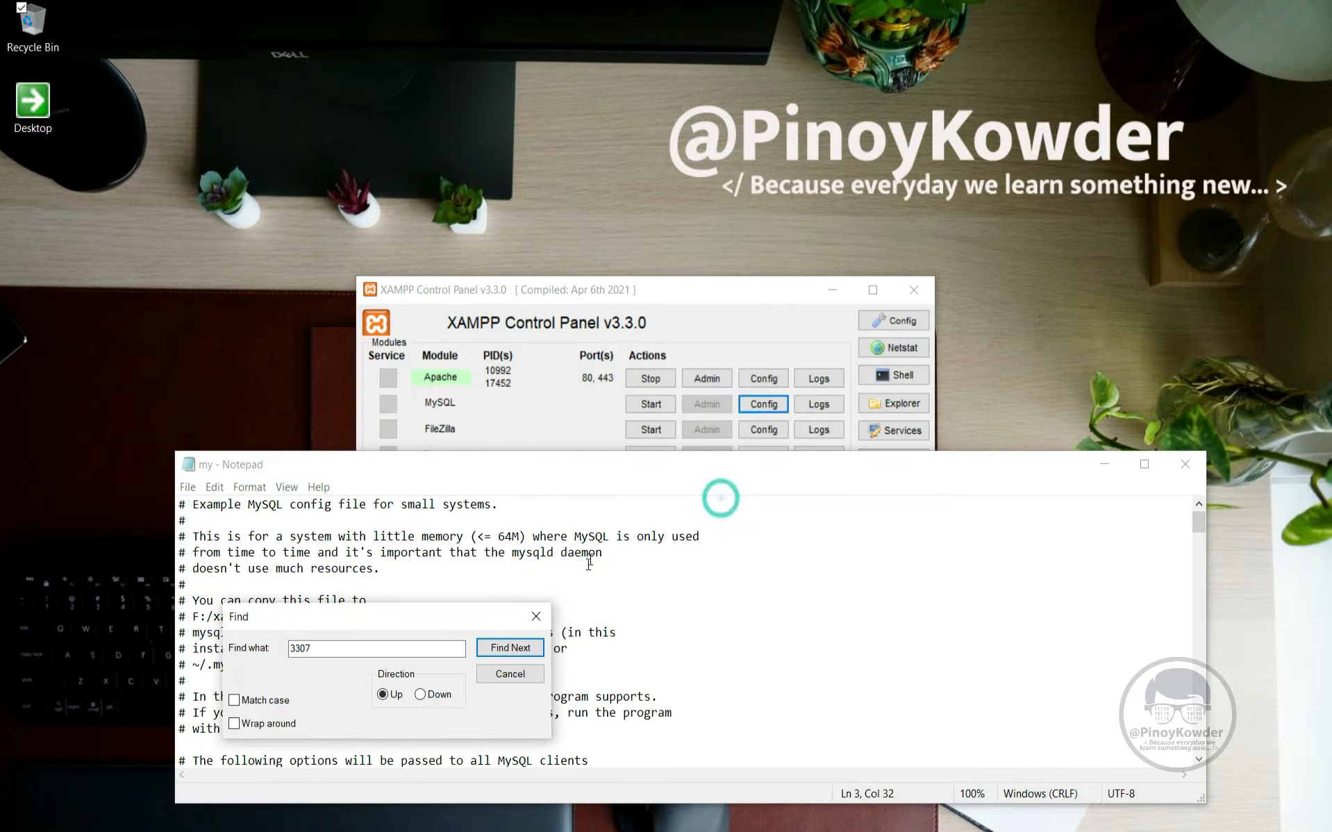
{"action": "left_click", "coordinate": [521, 673]}
Search my.ini for the text "port", looking upward and again downward.
{"action": "key", "text": "ctrl+f"}
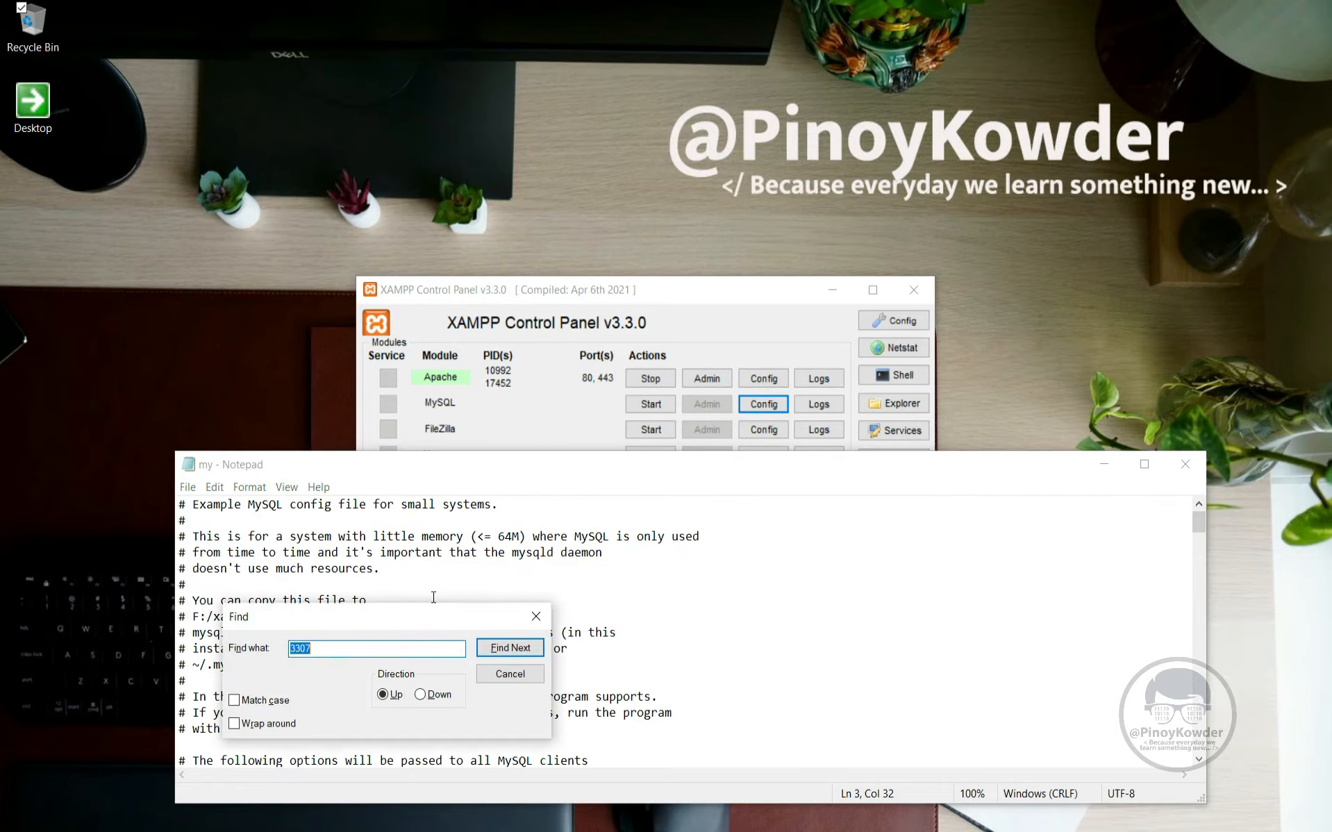
{"action": "type", "text": "port"}
{"action": "key", "text": "Return"}
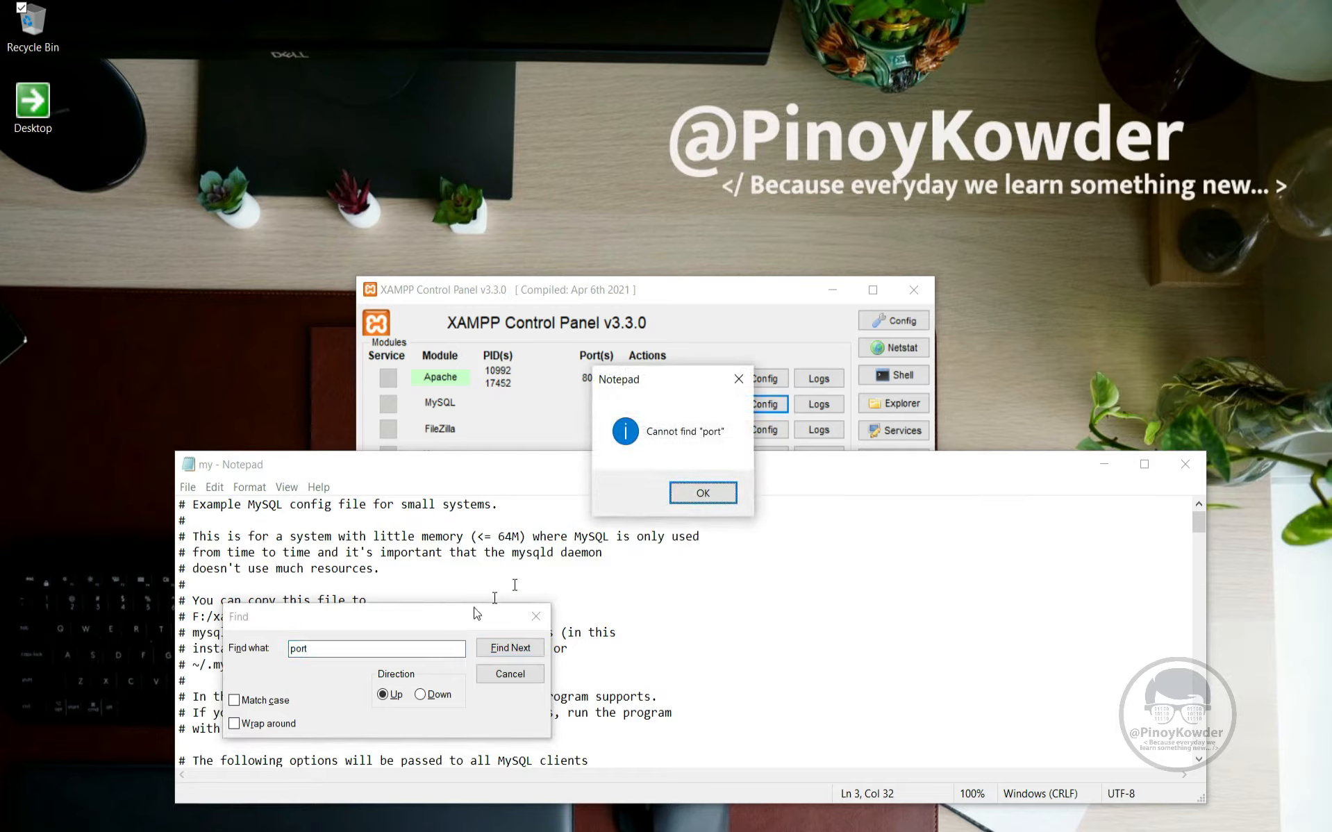
{"action": "left_click", "coordinate": [684, 501]}
{"action": "left_click", "coordinate": [512, 522]}
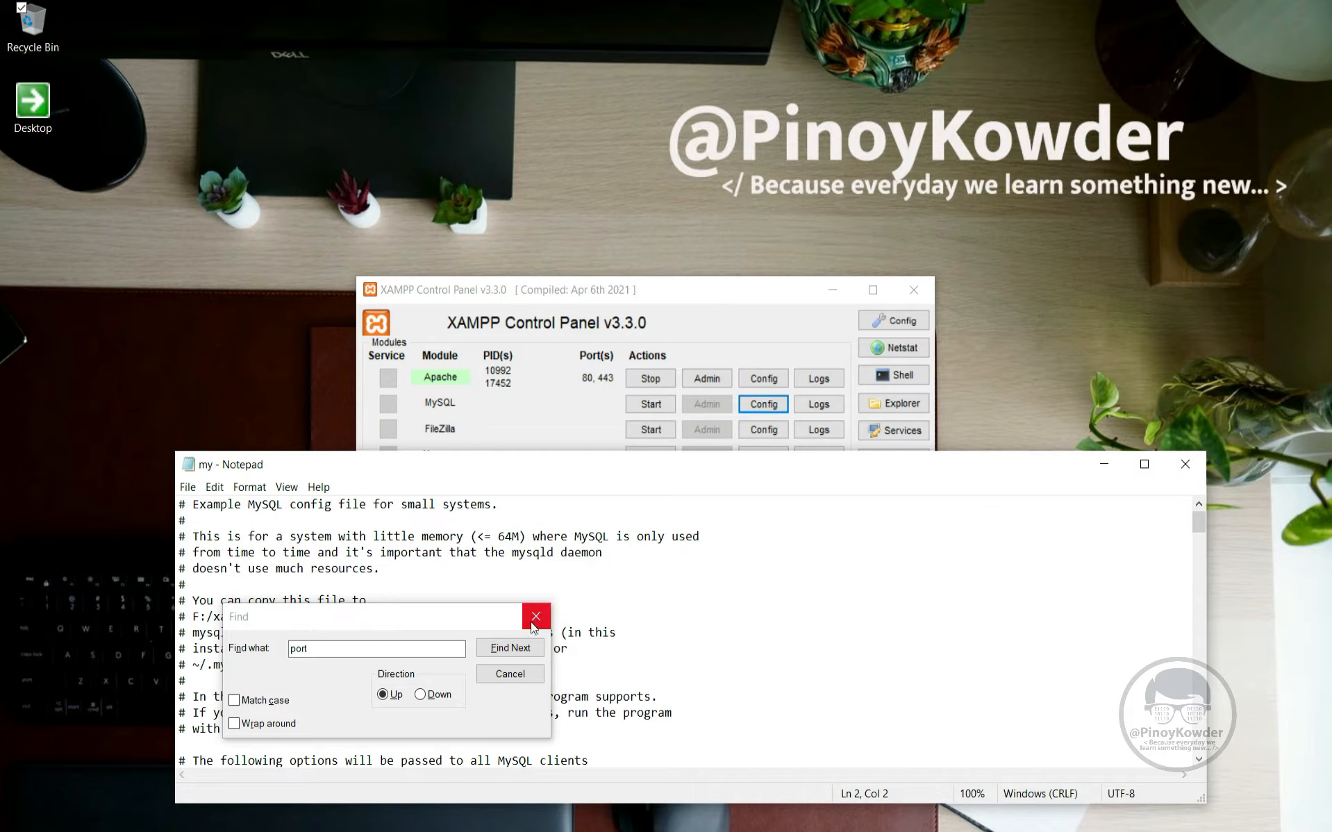
{"action": "left_click", "coordinate": [518, 648]}
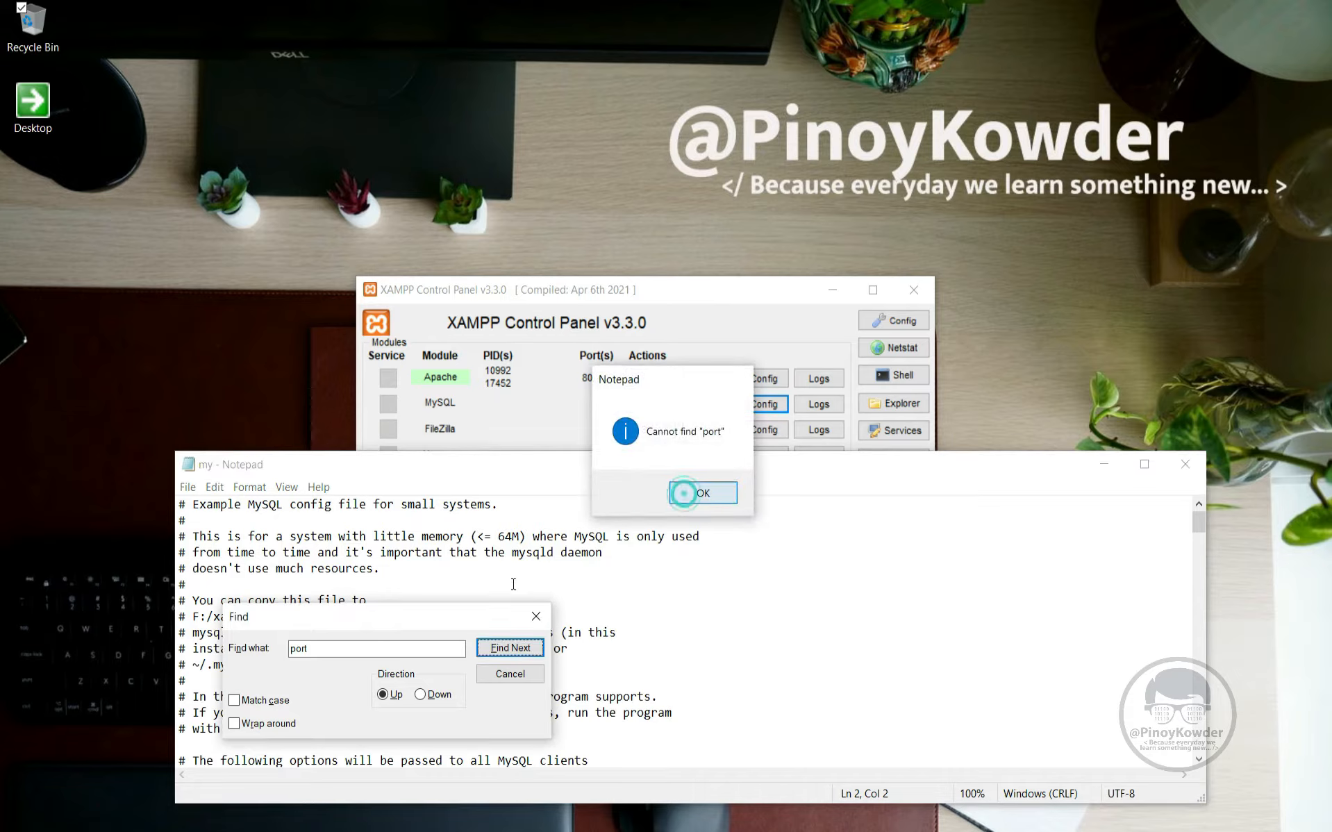
{"action": "left_click", "coordinate": [685, 494]}
{"action": "left_click", "coordinate": [436, 695]}
{"action": "left_click", "coordinate": [510, 648]}
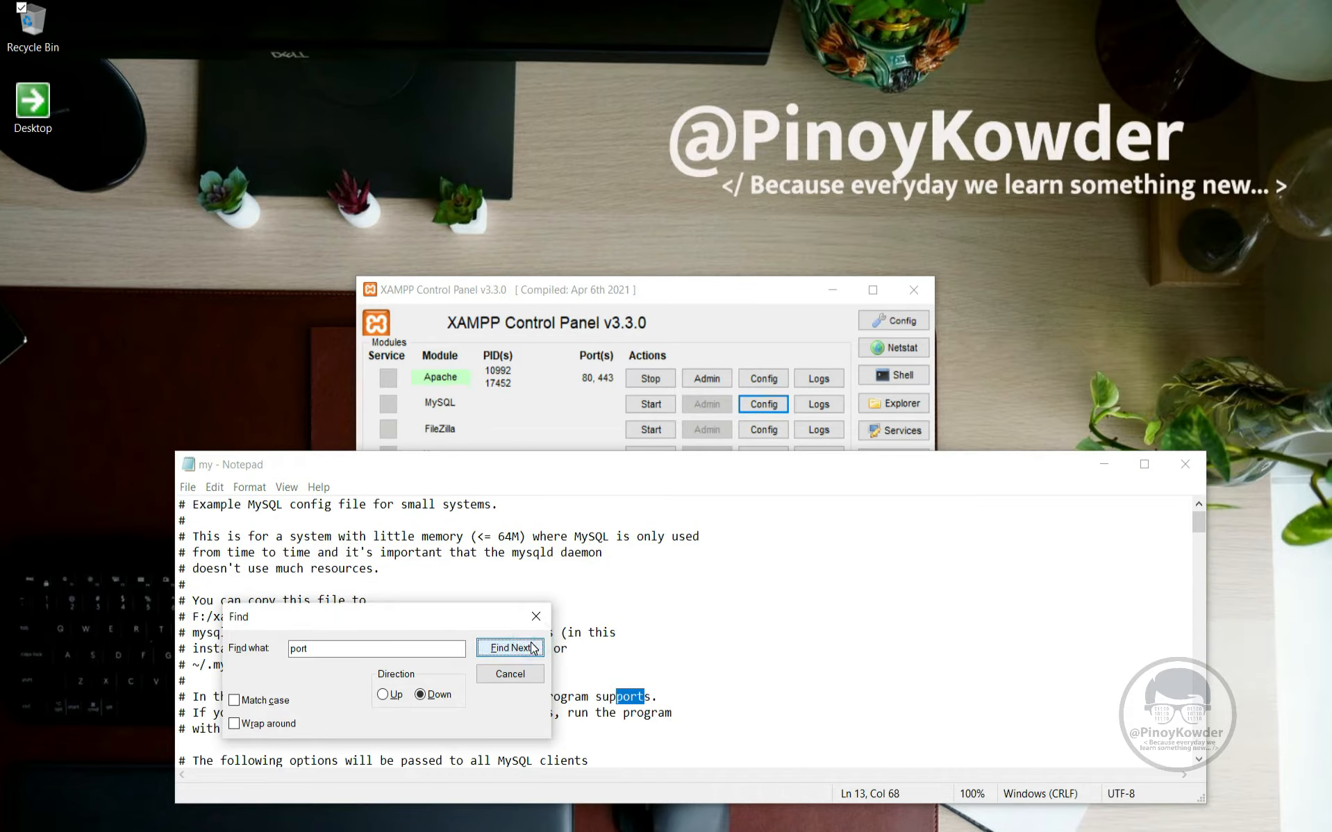
Search downward through my.ini for every occurrence of 3306 and review the rest of the file.
{"action": "double_click", "coordinate": [395, 648]}
{"action": "key", "text": "BackSpace"}
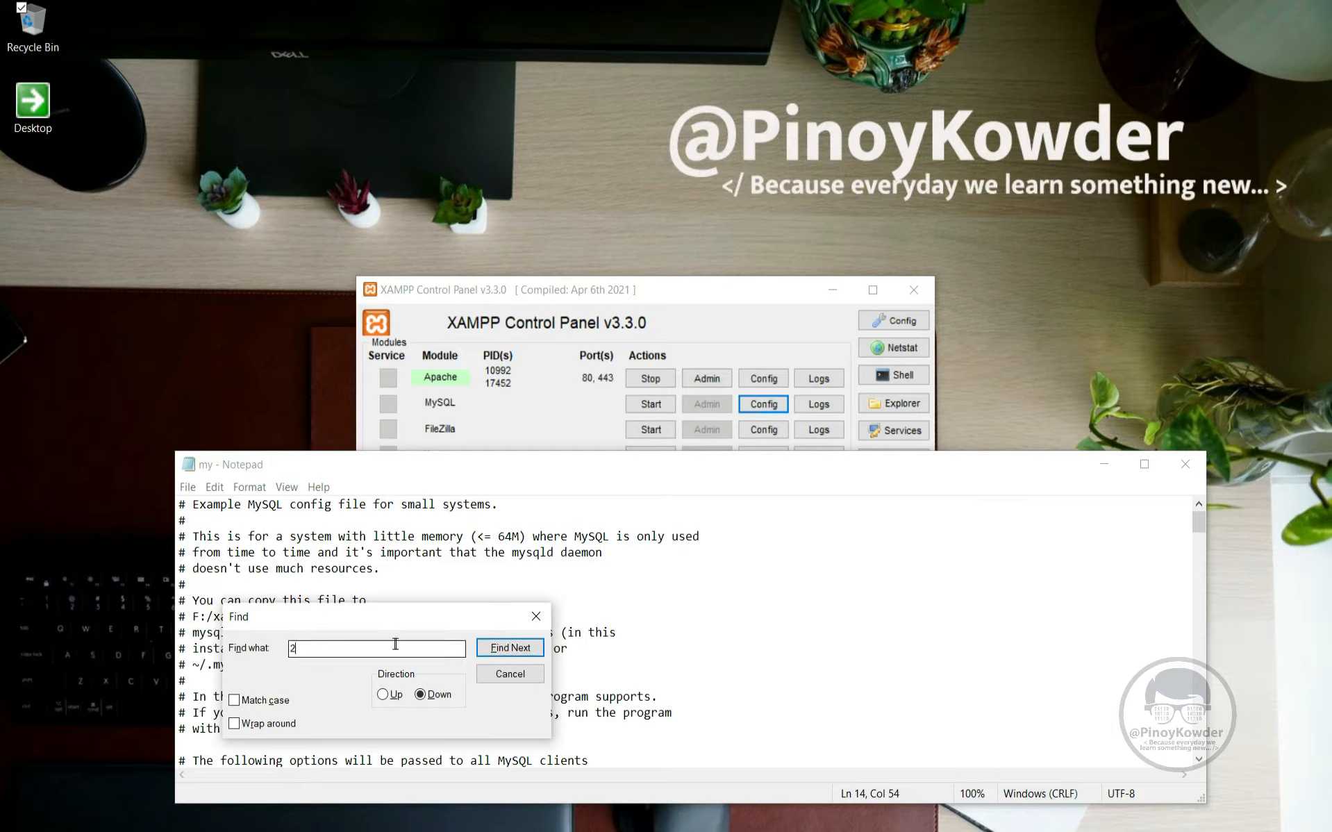
{"action": "type", "text": "3306"}
{"action": "left_click", "coordinate": [510, 648]}
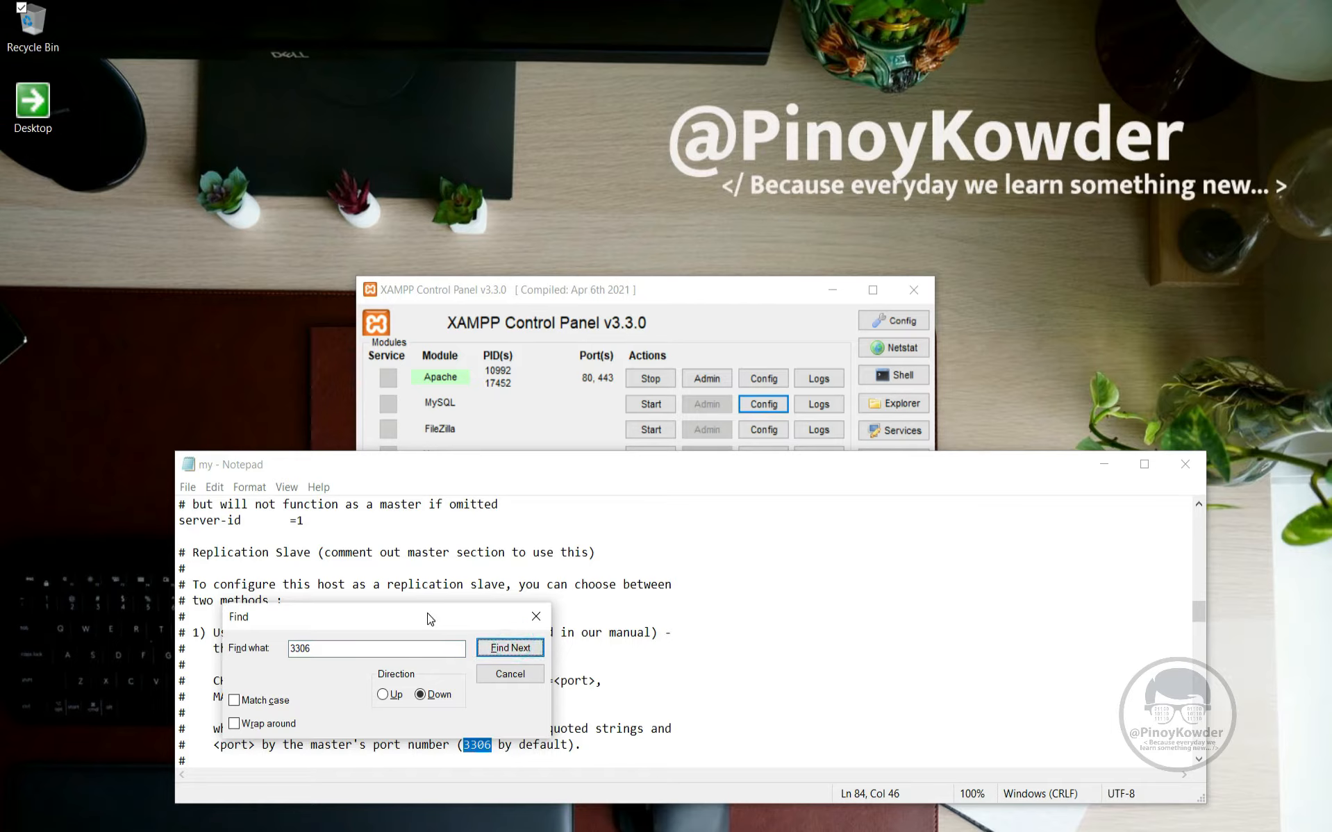
{"action": "left_click_drag", "start_coordinate": [426, 618], "coordinate": [909, 556]}
{"action": "left_click", "coordinate": [1007, 591]}
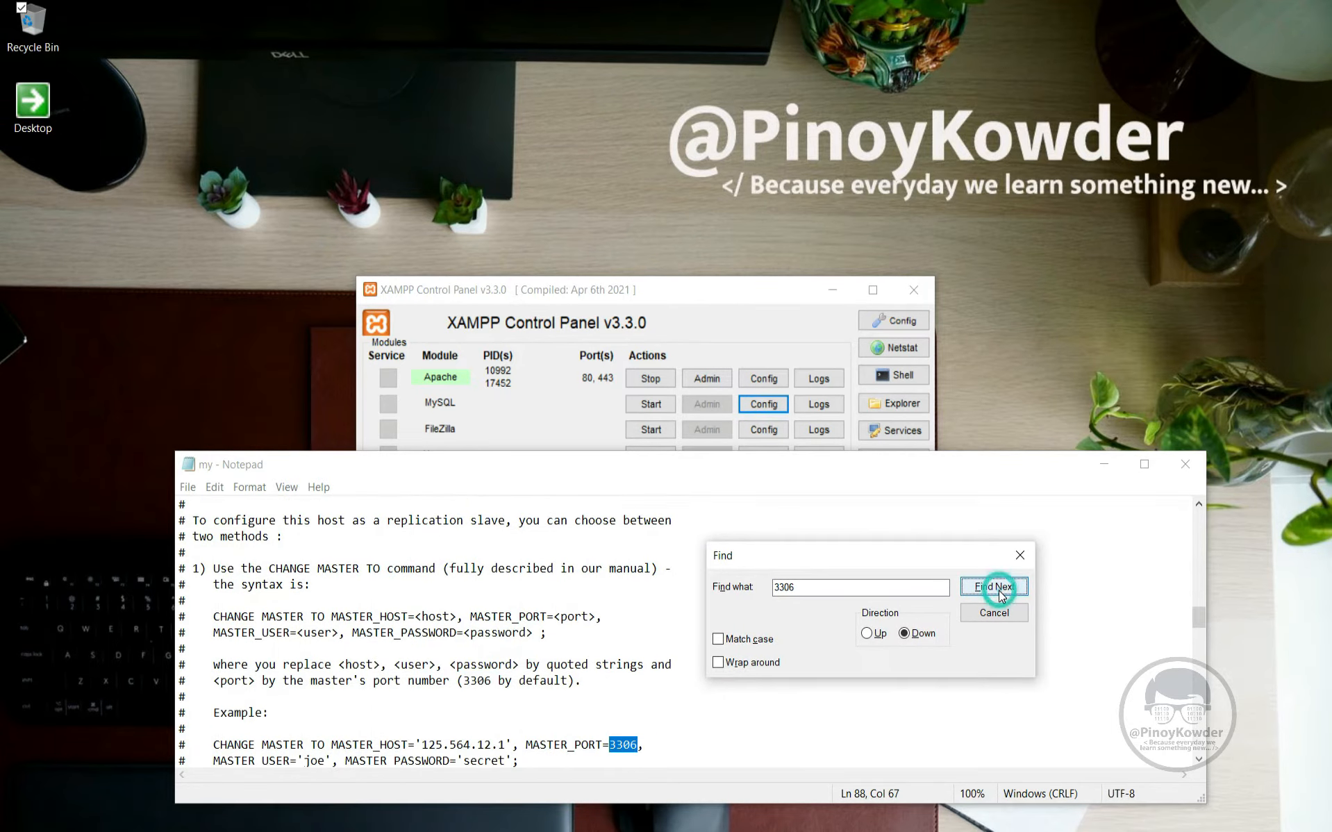
{"action": "left_click", "coordinate": [993, 589]}
{"action": "left_click", "coordinate": [991, 588]}
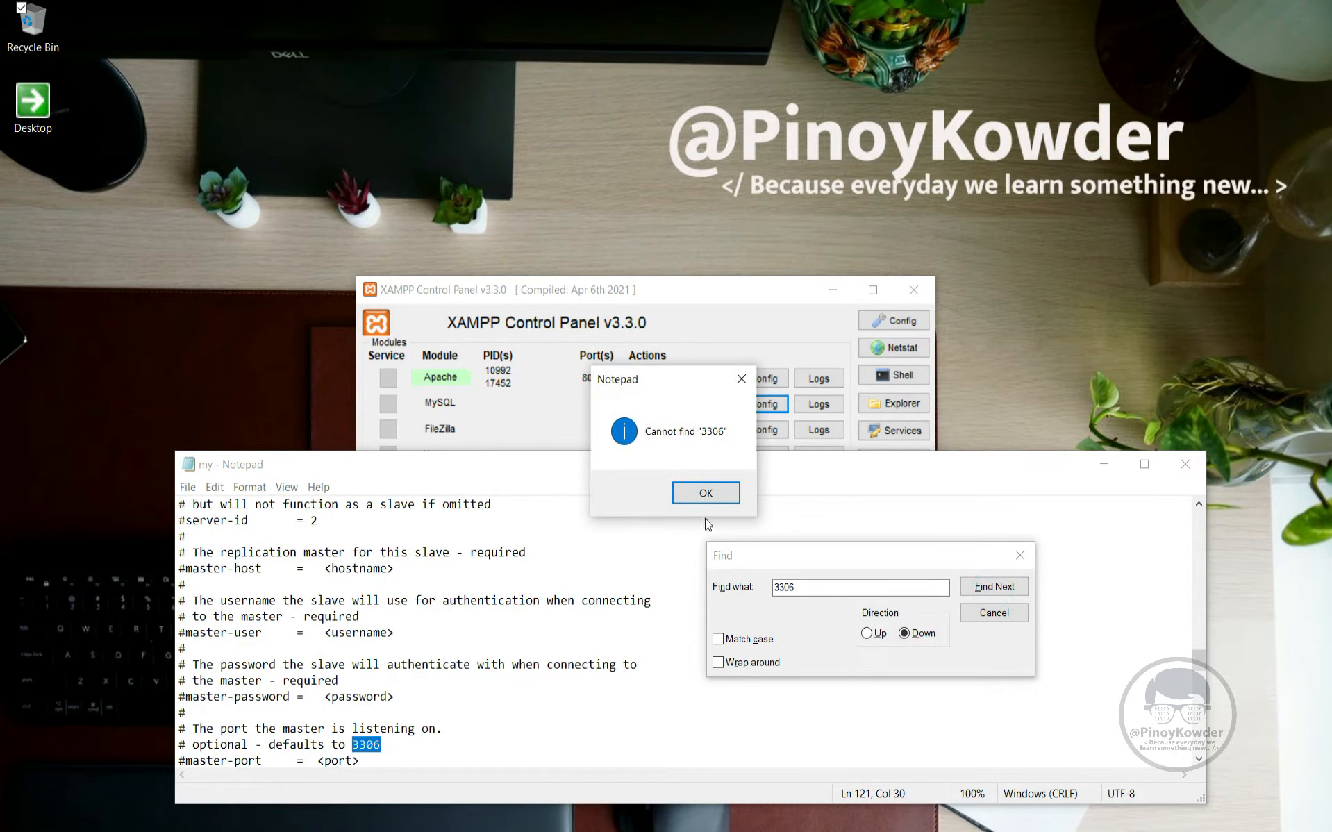
{"action": "left_click", "coordinate": [705, 493]}
{"action": "scroll", "coordinate": [525, 632], "scroll_direction": "down", "scroll_amount": 5}
{"action": "scroll", "coordinate": [521, 632], "scroll_direction": "down", "scroll_amount": 10}
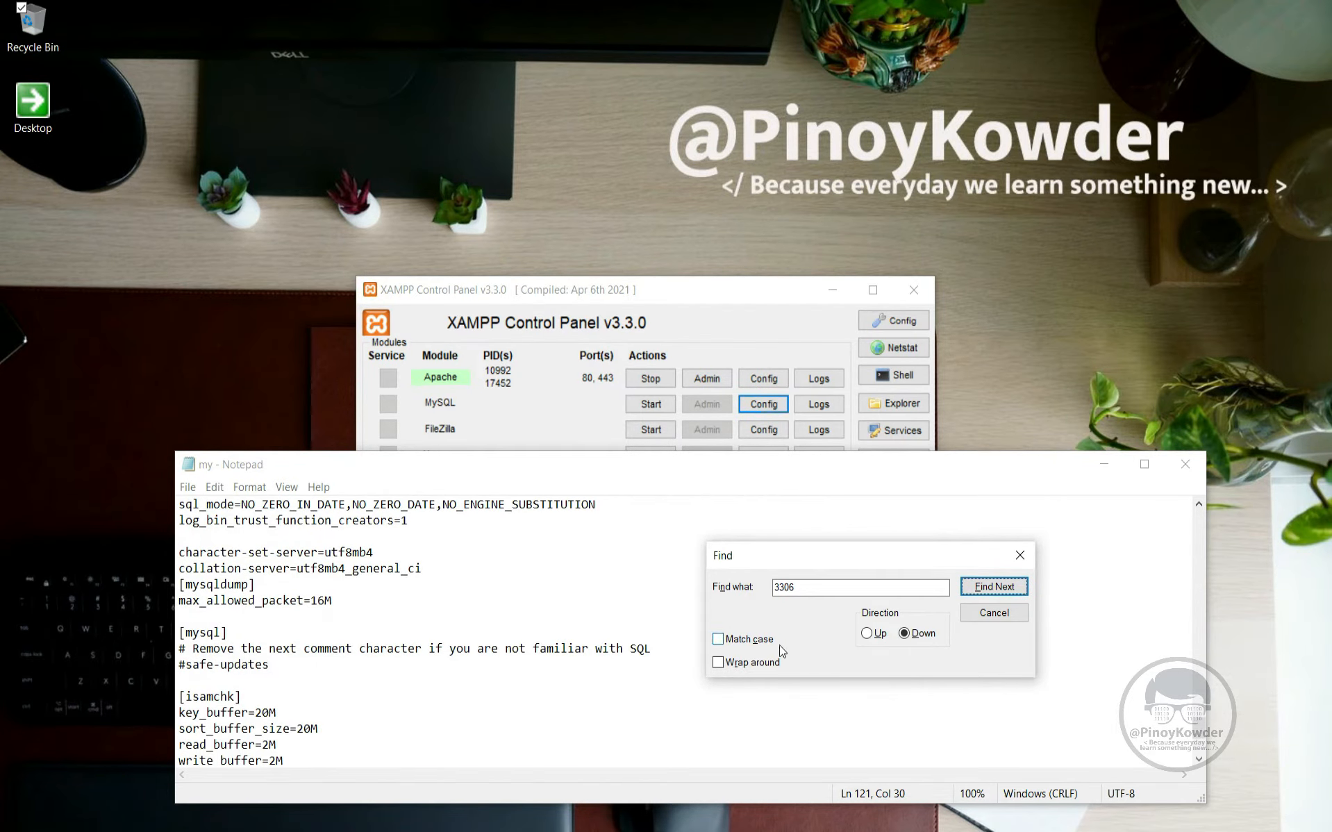
{"action": "scroll", "coordinate": [639, 646], "scroll_direction": "down", "scroll_amount": 3}
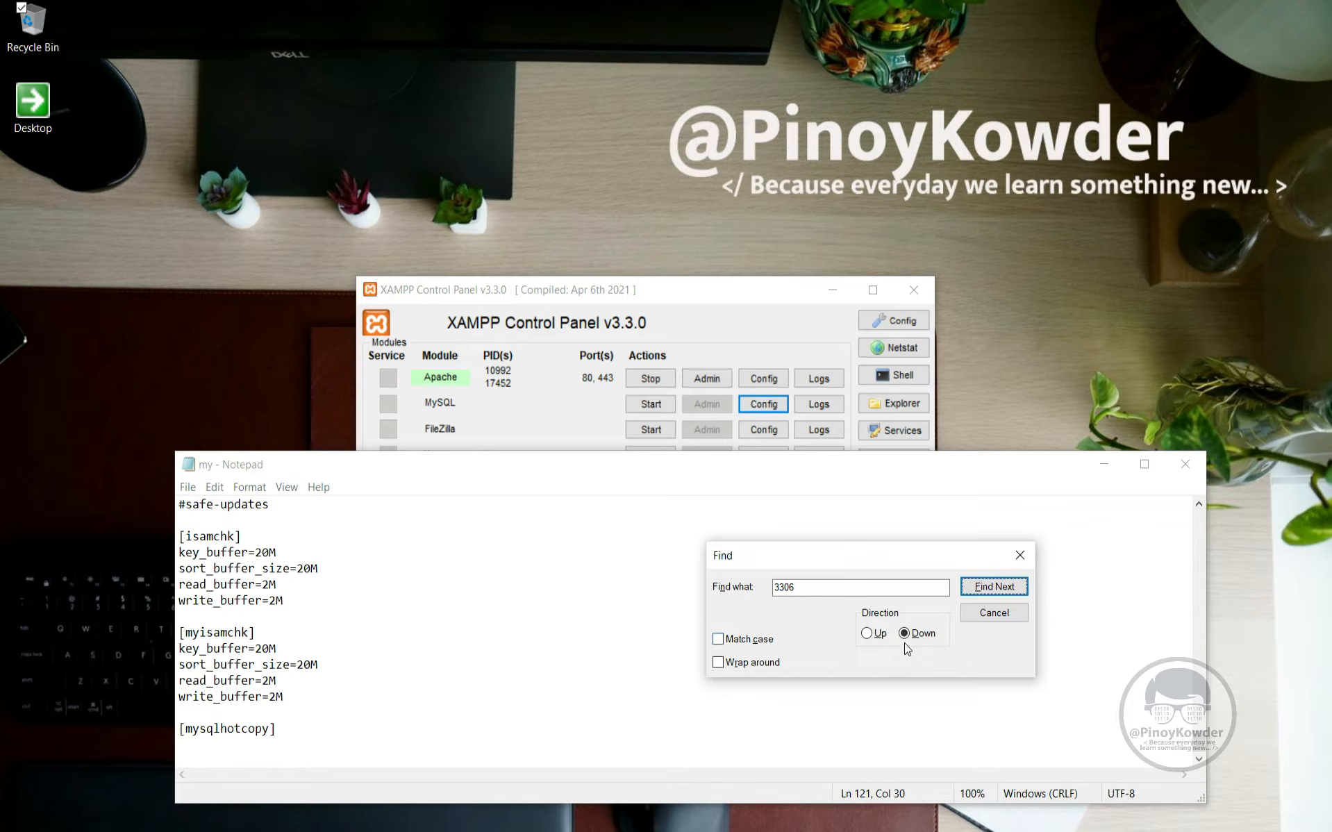
Search back upward through my.ini for 3306 until there are no more matches.
{"action": "left_click", "coordinate": [867, 632]}
{"action": "left_click", "coordinate": [993, 582]}
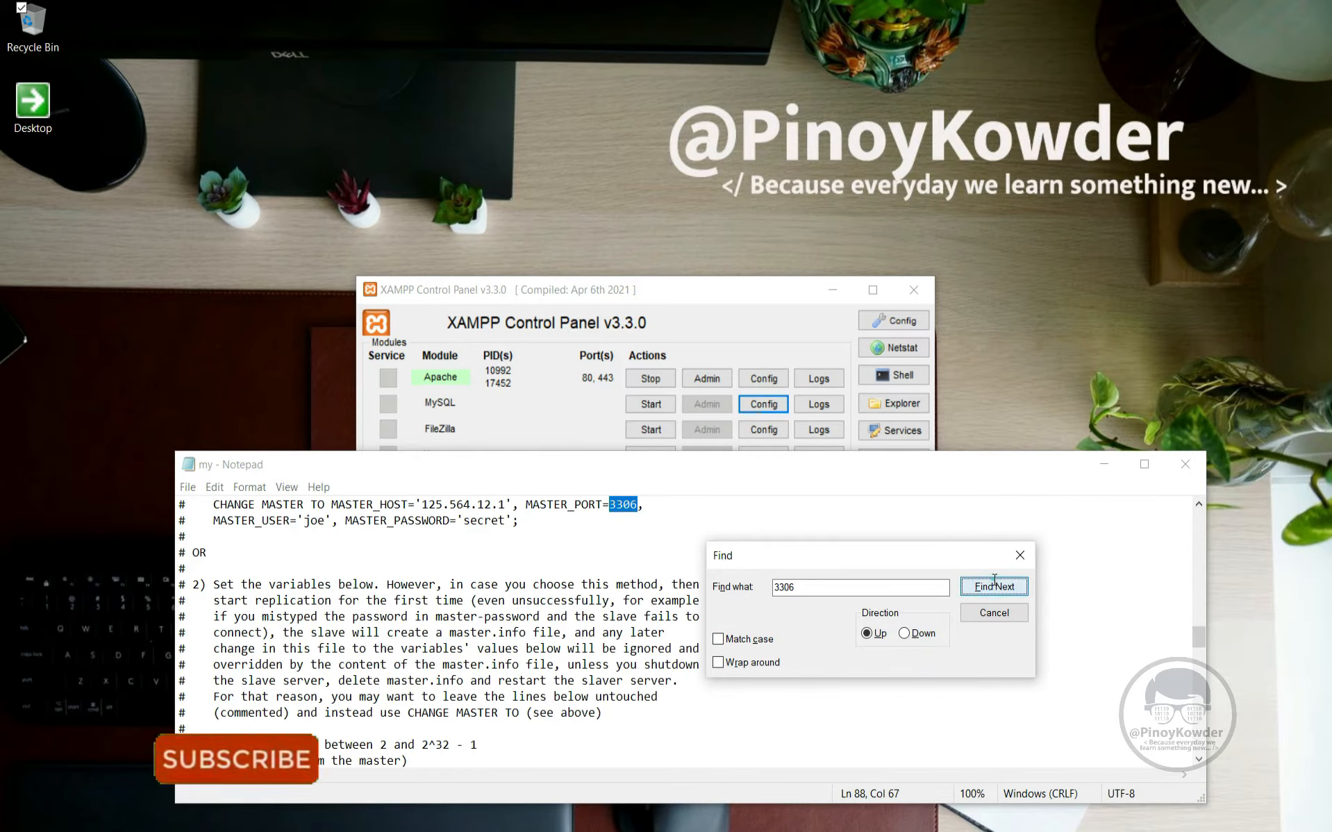
{"action": "left_click", "coordinate": [995, 586]}
{"action": "left_click", "coordinate": [995, 586]}
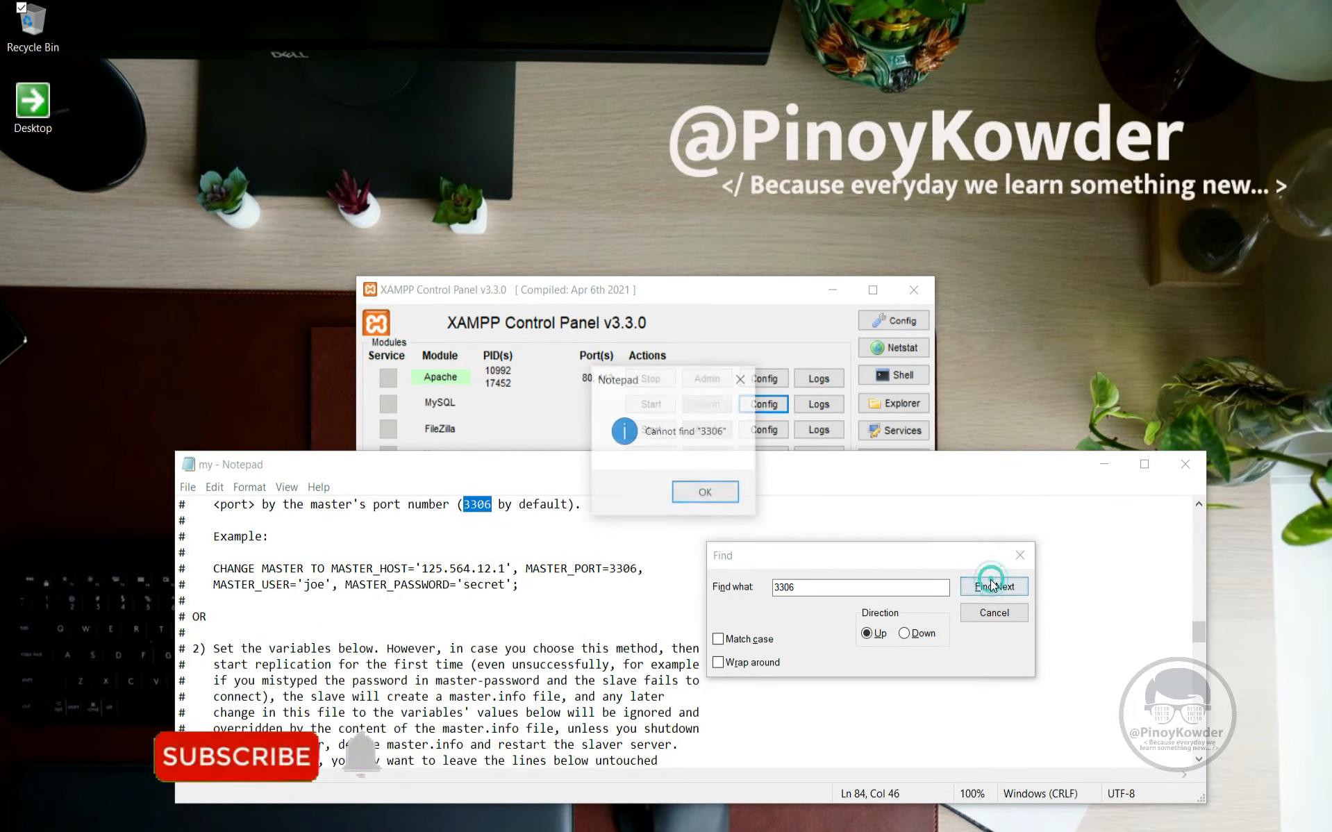
{"action": "left_click", "coordinate": [723, 498]}
Find 3307 searching upward and set the port in the [mysqld] section to 3306.
{"action": "left_click", "coordinate": [813, 587]}
{"action": "key", "text": "BackSpace"}
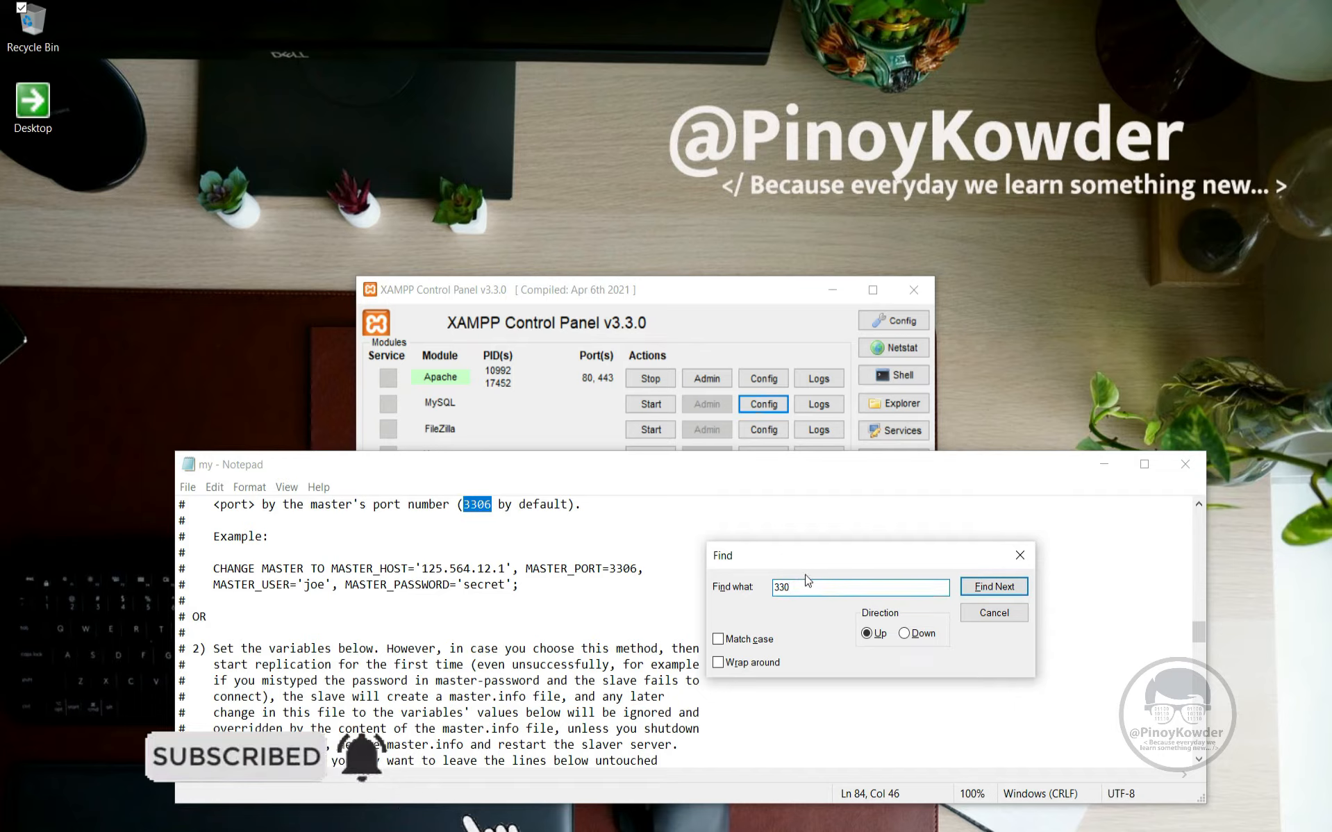
{"action": "type", "text": "7"}
{"action": "left_click", "coordinate": [992, 590]}
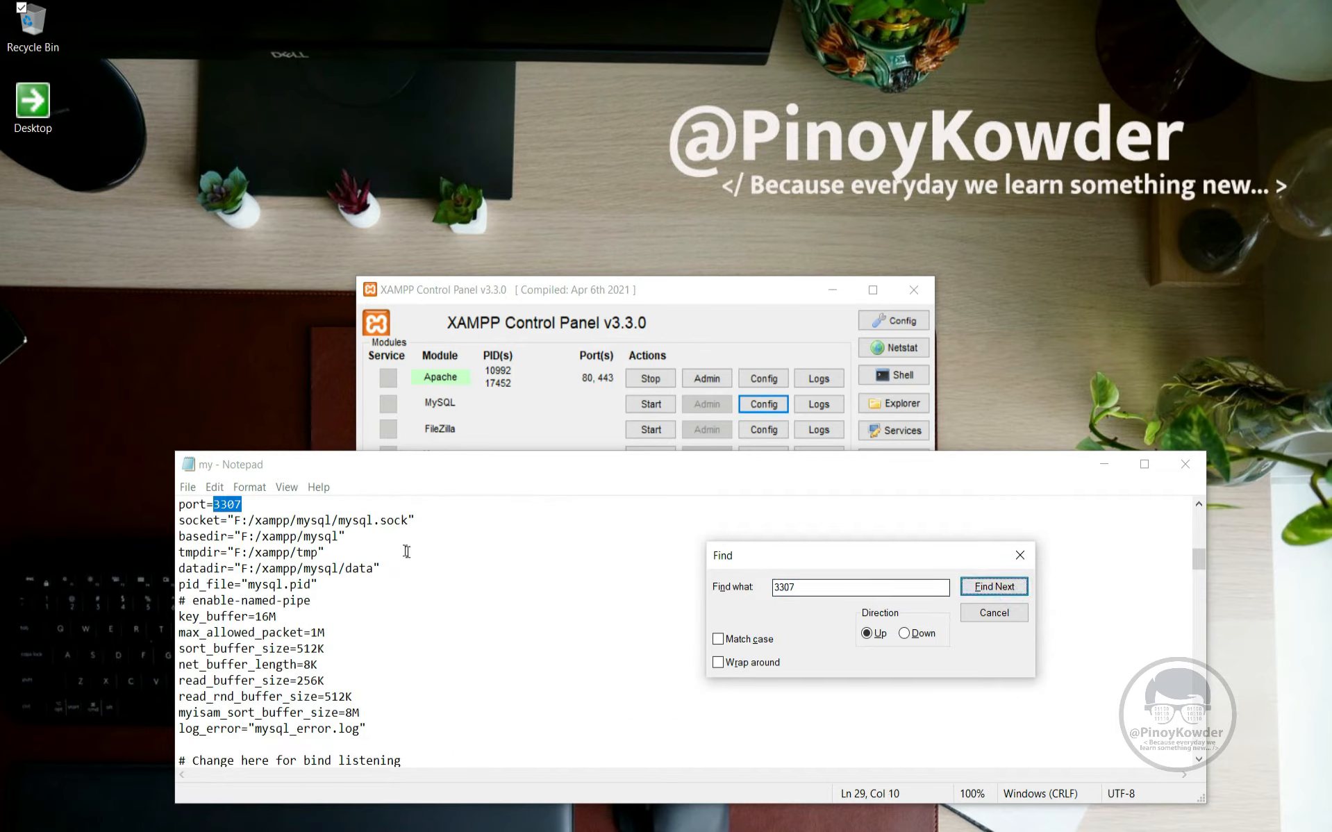
{"action": "left_click", "coordinate": [248, 507]}
{"action": "key", "text": "BackSpace"}
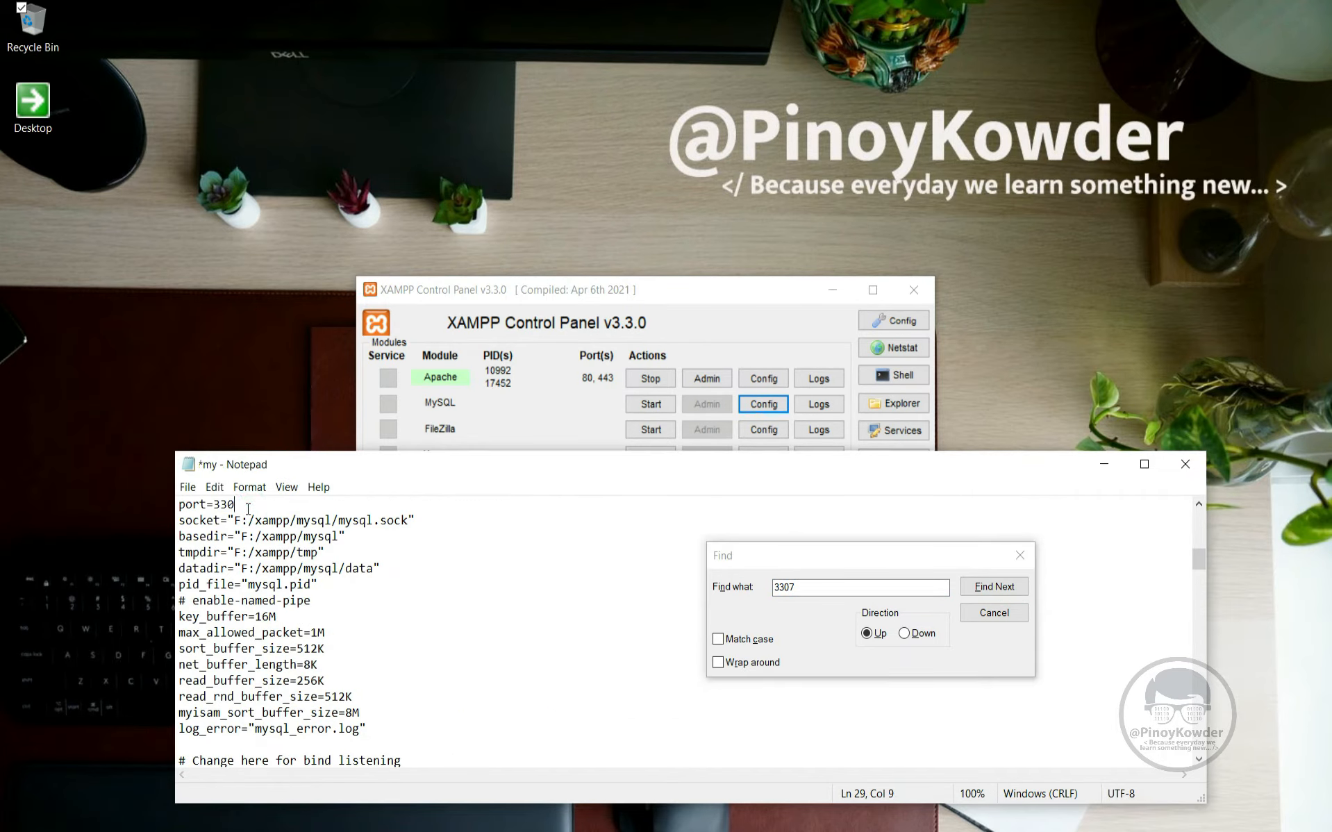
{"action": "type", "text": "6"}
Find the next 3307 above the [mysqld] section and set that port line to 3306.
{"action": "scroll", "coordinate": [499, 609], "scroll_direction": "up", "scroll_amount": 2}
{"action": "scroll", "coordinate": [533, 633], "scroll_direction": "down", "scroll_amount": 6}
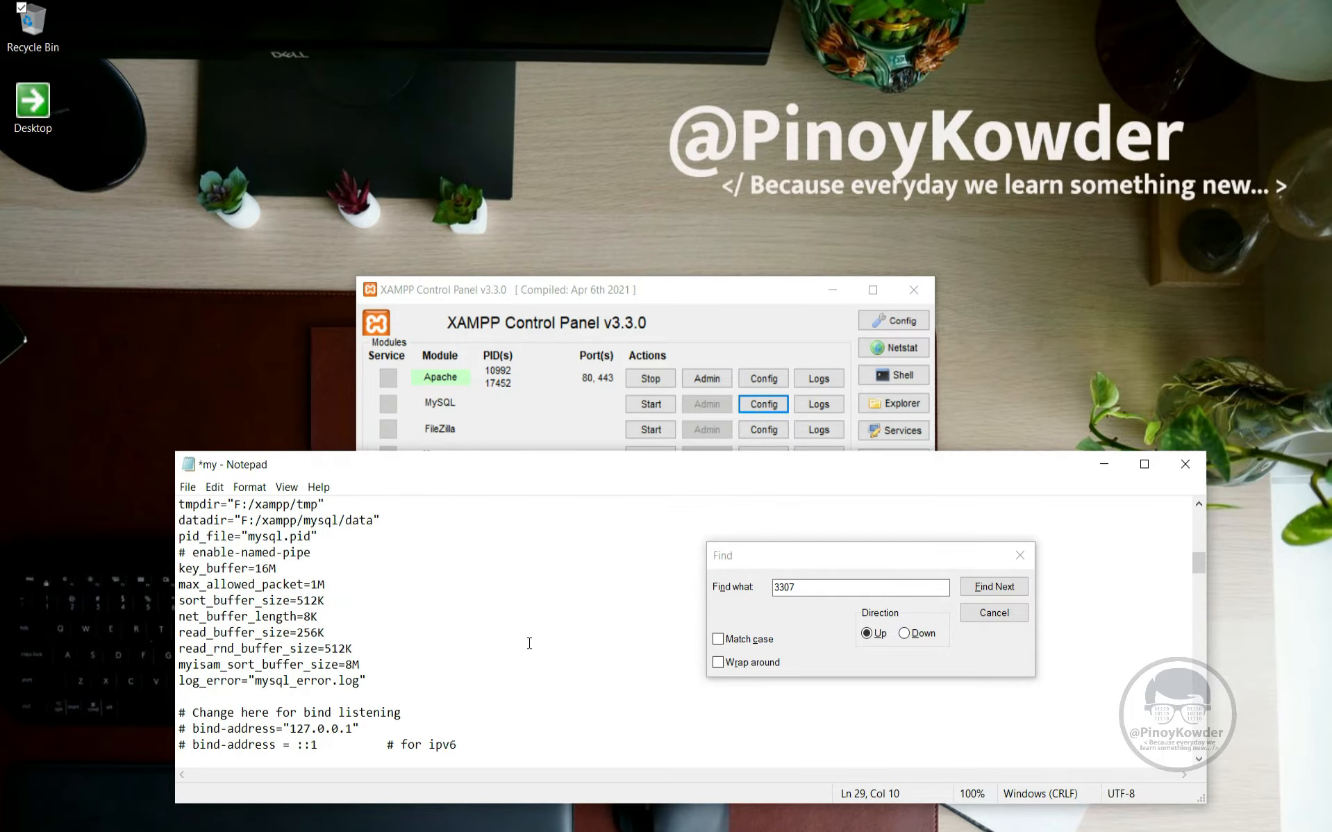
{"action": "left_click", "coordinate": [988, 587]}
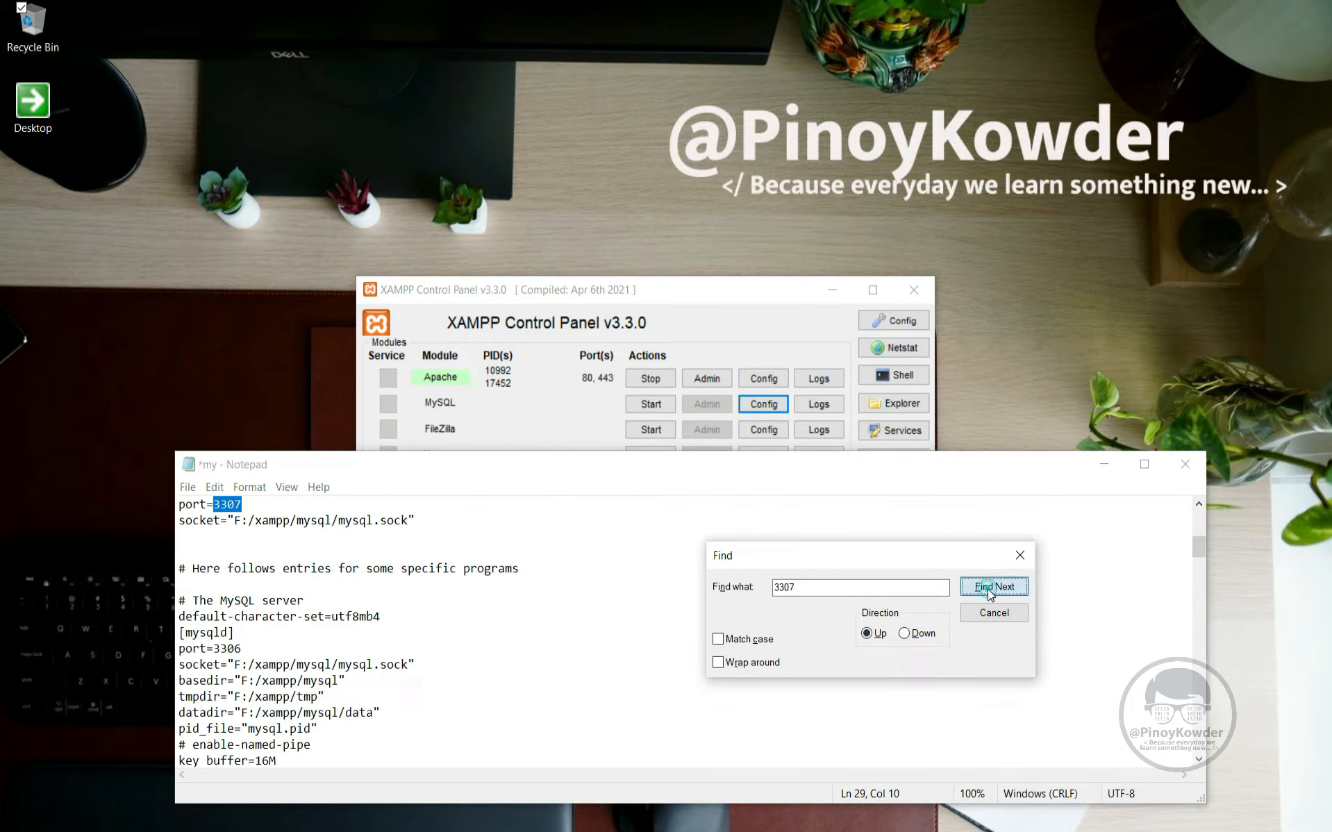
{"action": "left_click", "coordinate": [297, 502]}
{"action": "key", "text": "BackSpace"}
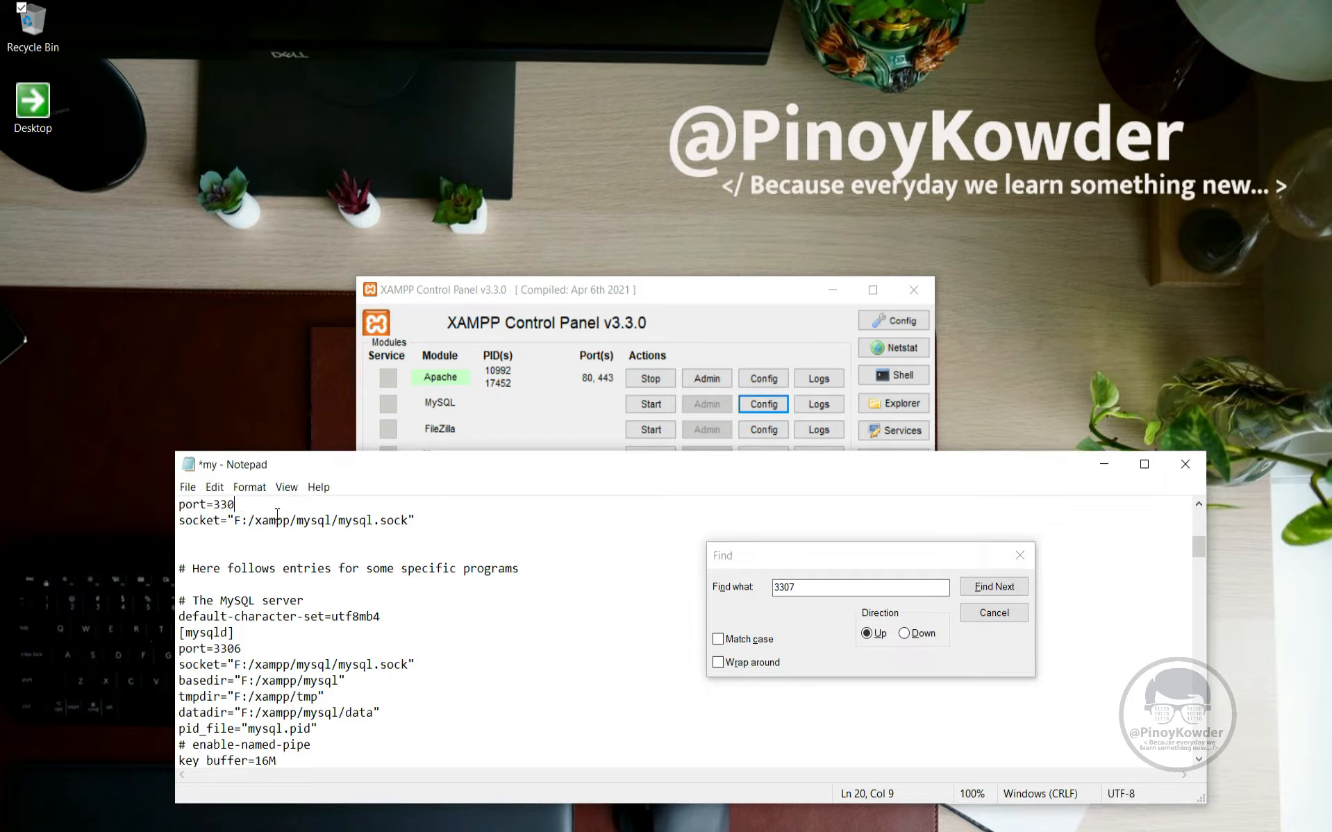
{"action": "type", "text": "6"}
Save my.ini, close the search and the file, and start the MySQL module in the XAMPP Control Panel.
{"action": "left_click", "coordinate": [189, 488]}
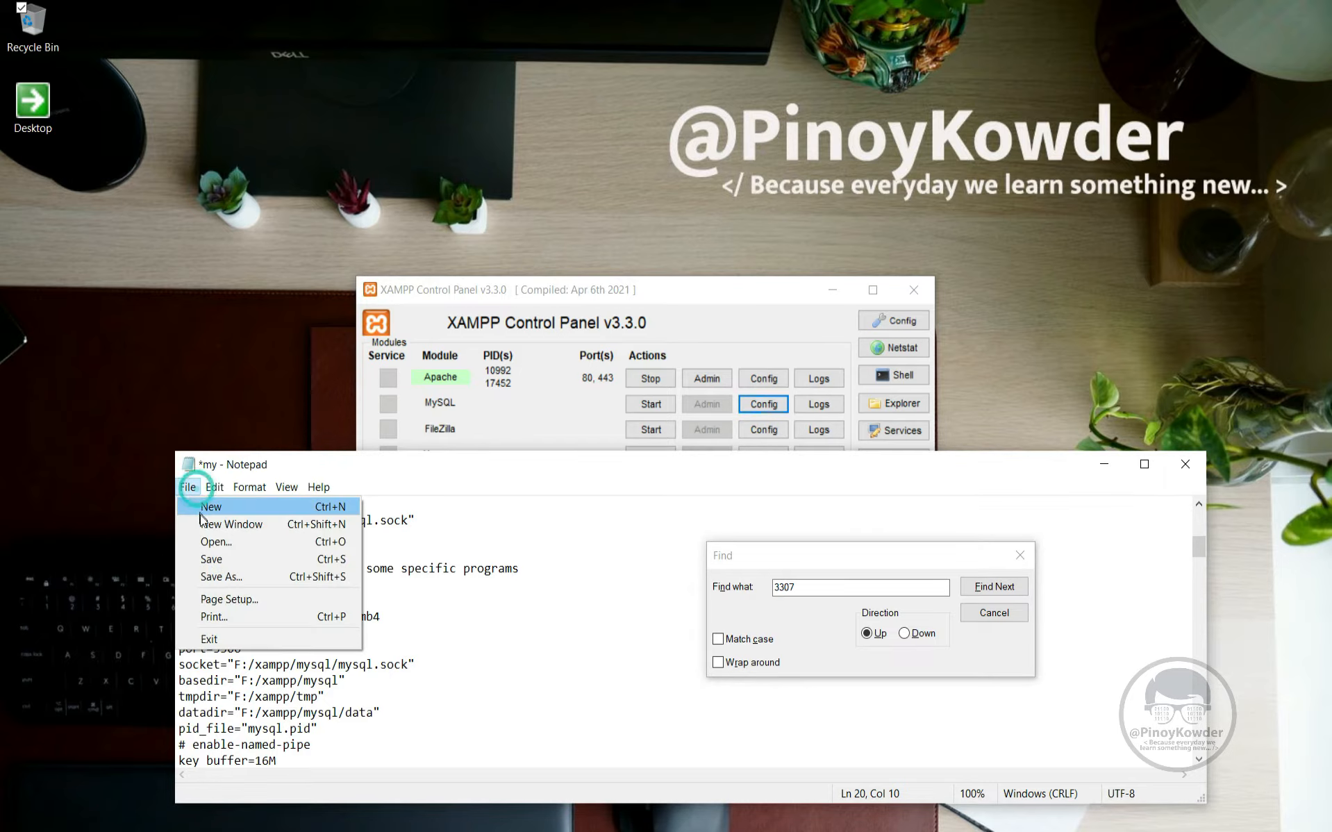
{"action": "left_click", "coordinate": [201, 554]}
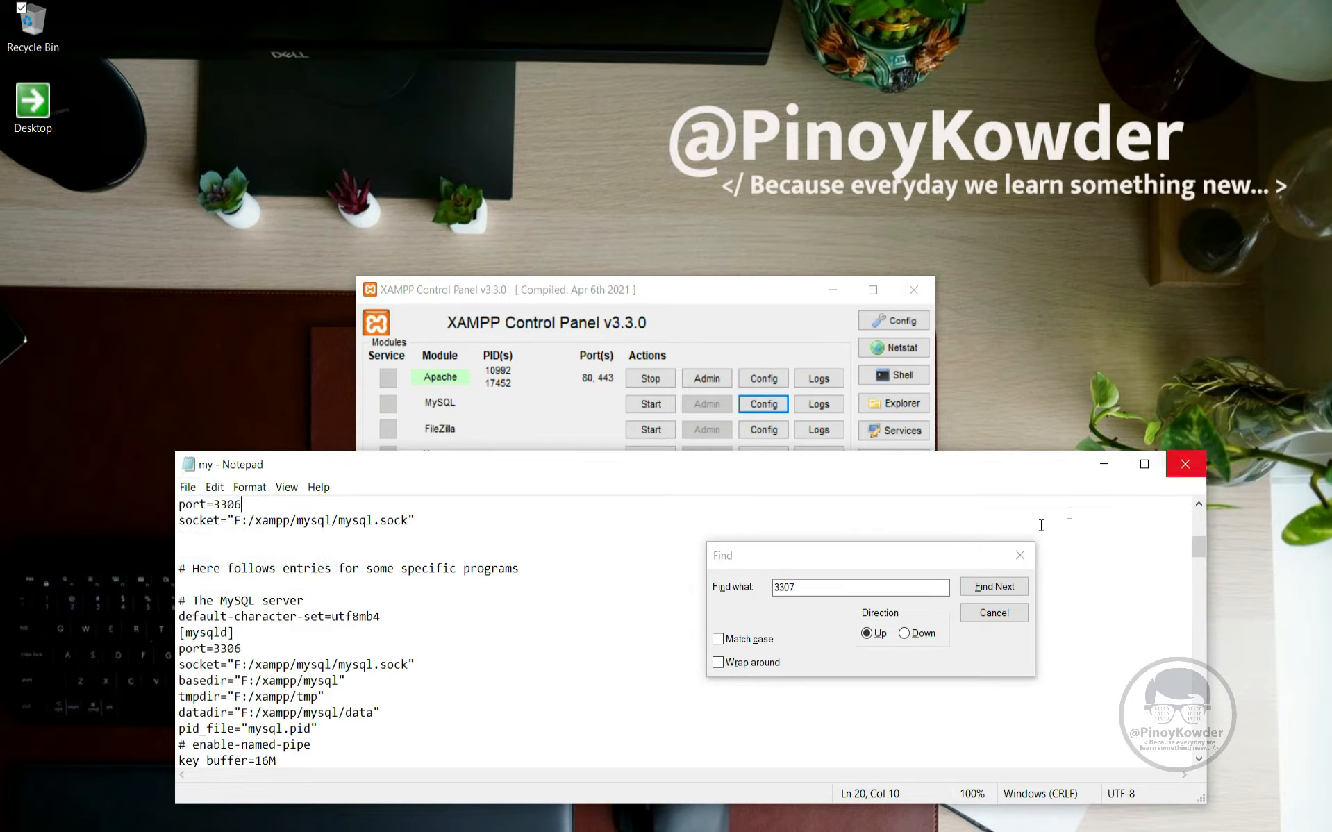
{"action": "left_click", "coordinate": [1020, 555]}
{"action": "left_click", "coordinate": [1185, 465]}
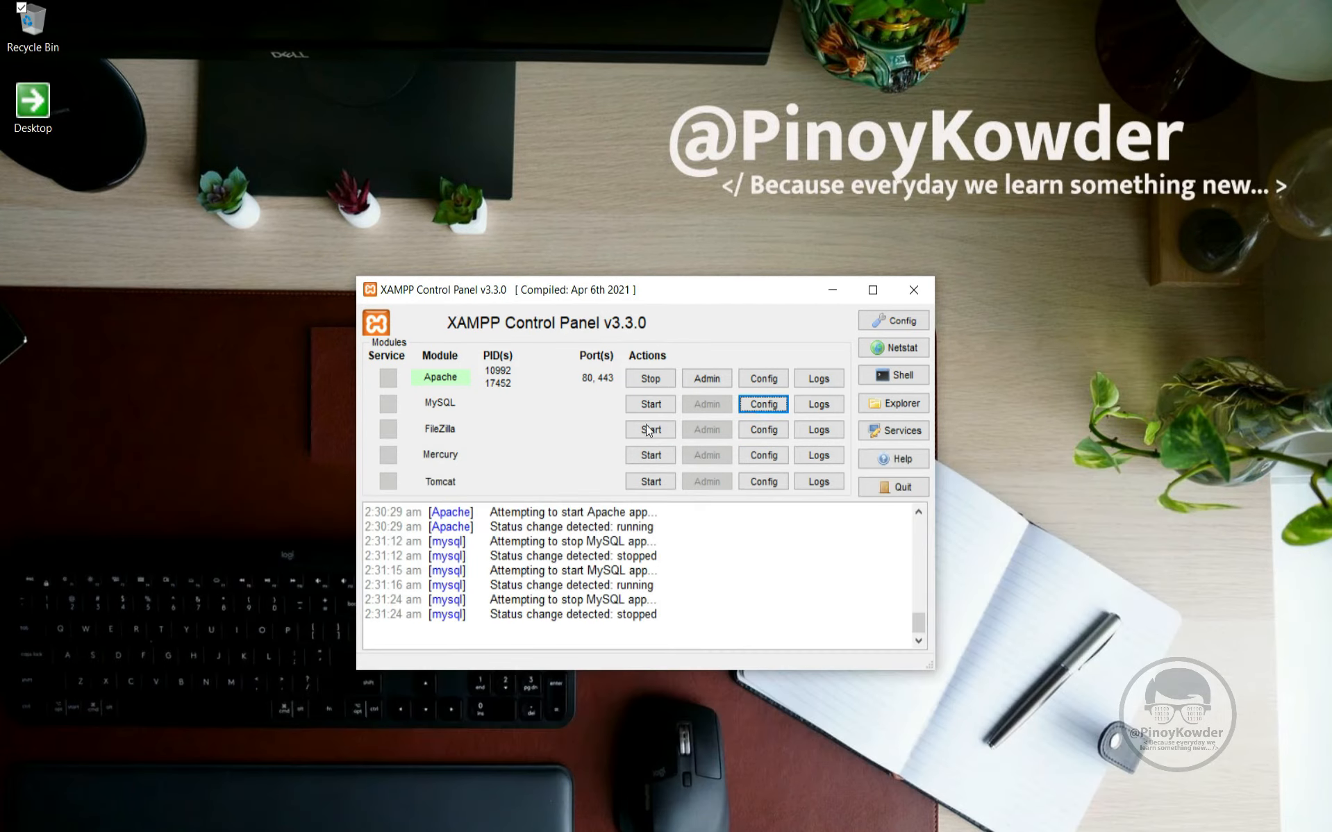
{"action": "left_click", "coordinate": [651, 404]}
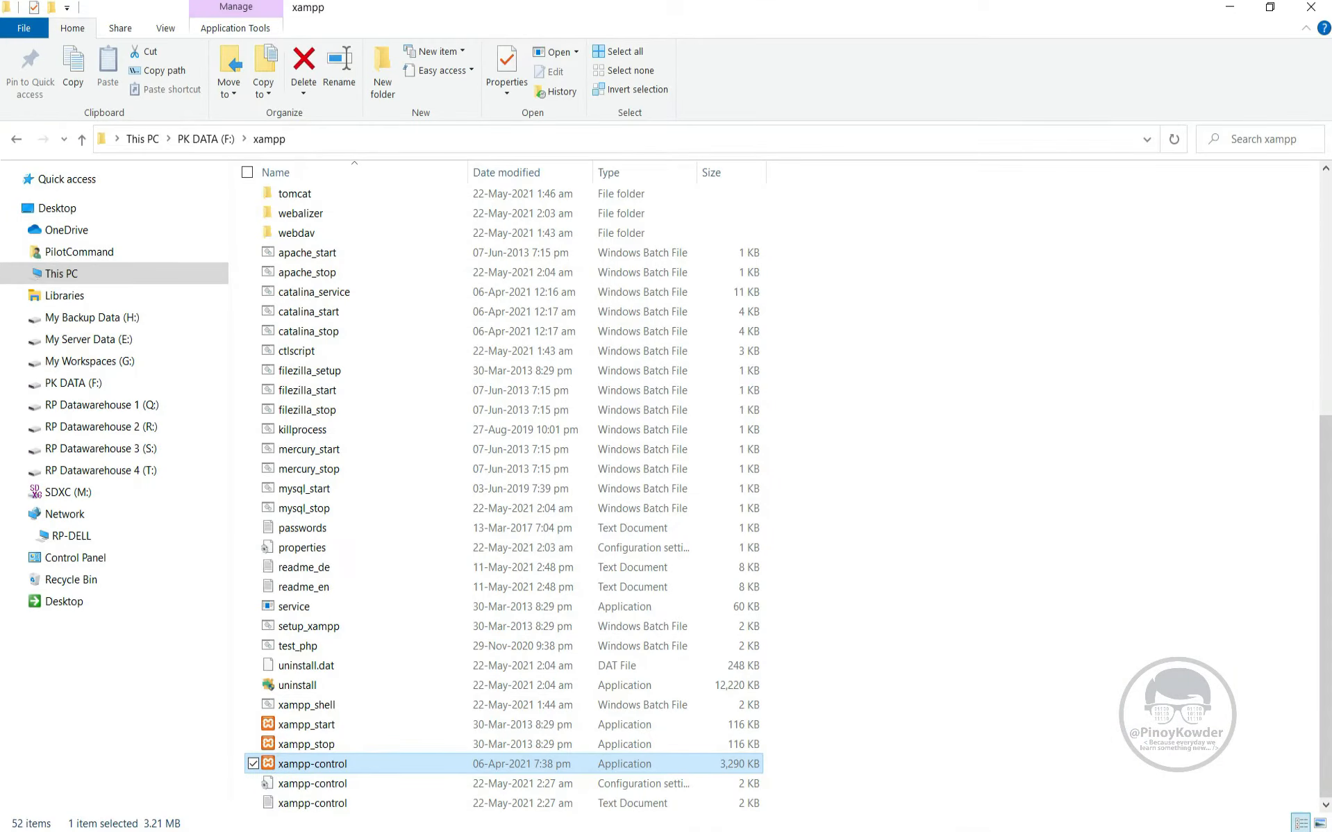
Browse from the root of the F: drive into xampp and open its htdocs folder.
{"action": "left_click", "coordinate": [206, 139]}
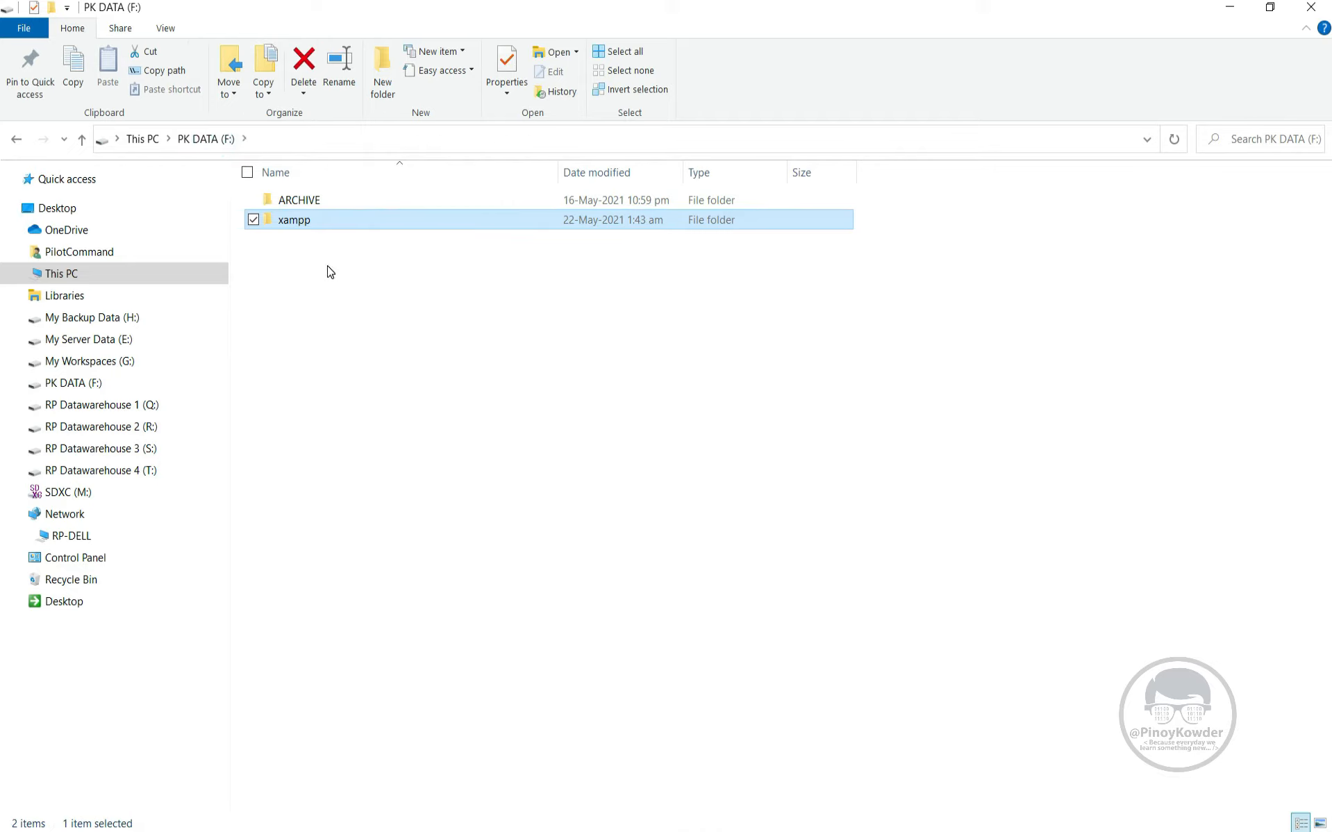
{"action": "double_click", "coordinate": [304, 220]}
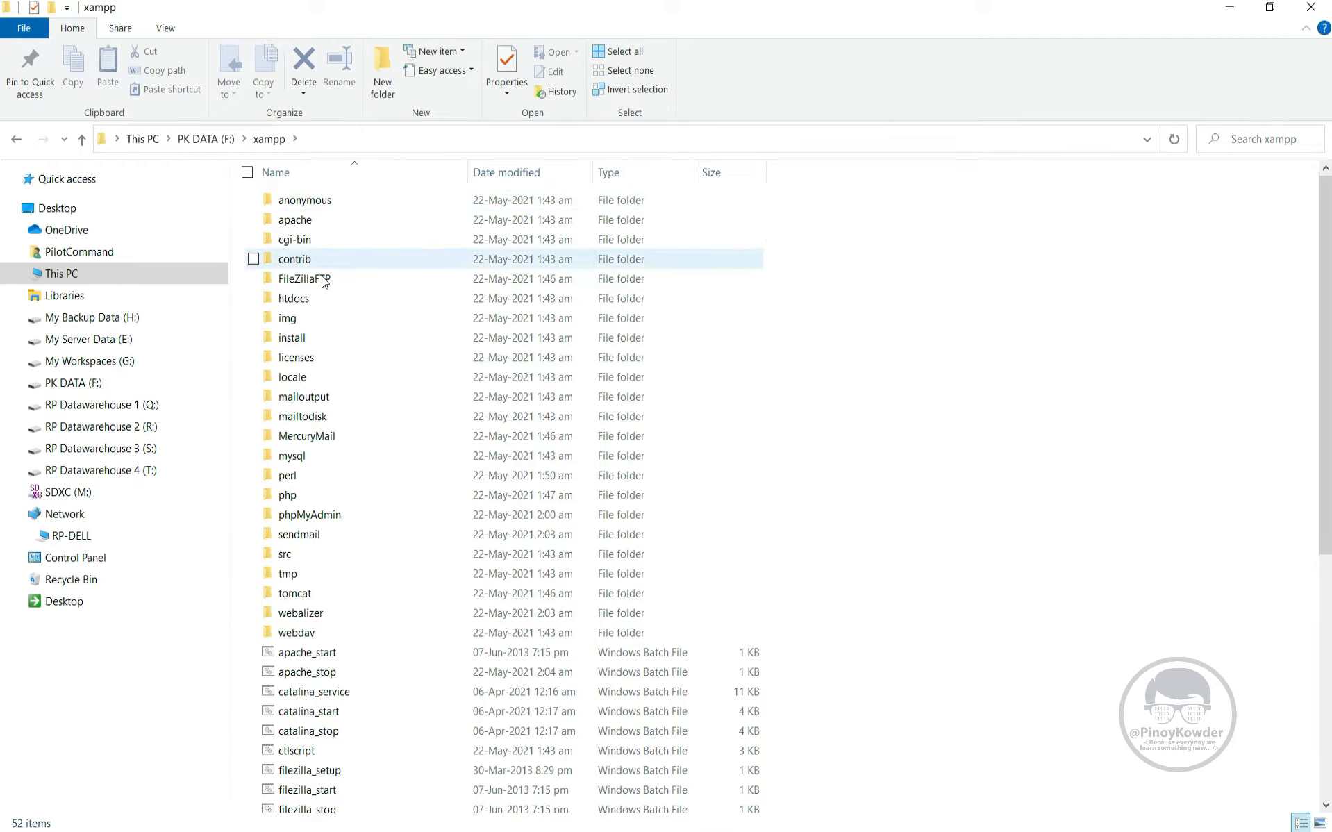
{"action": "double_click", "coordinate": [294, 299]}
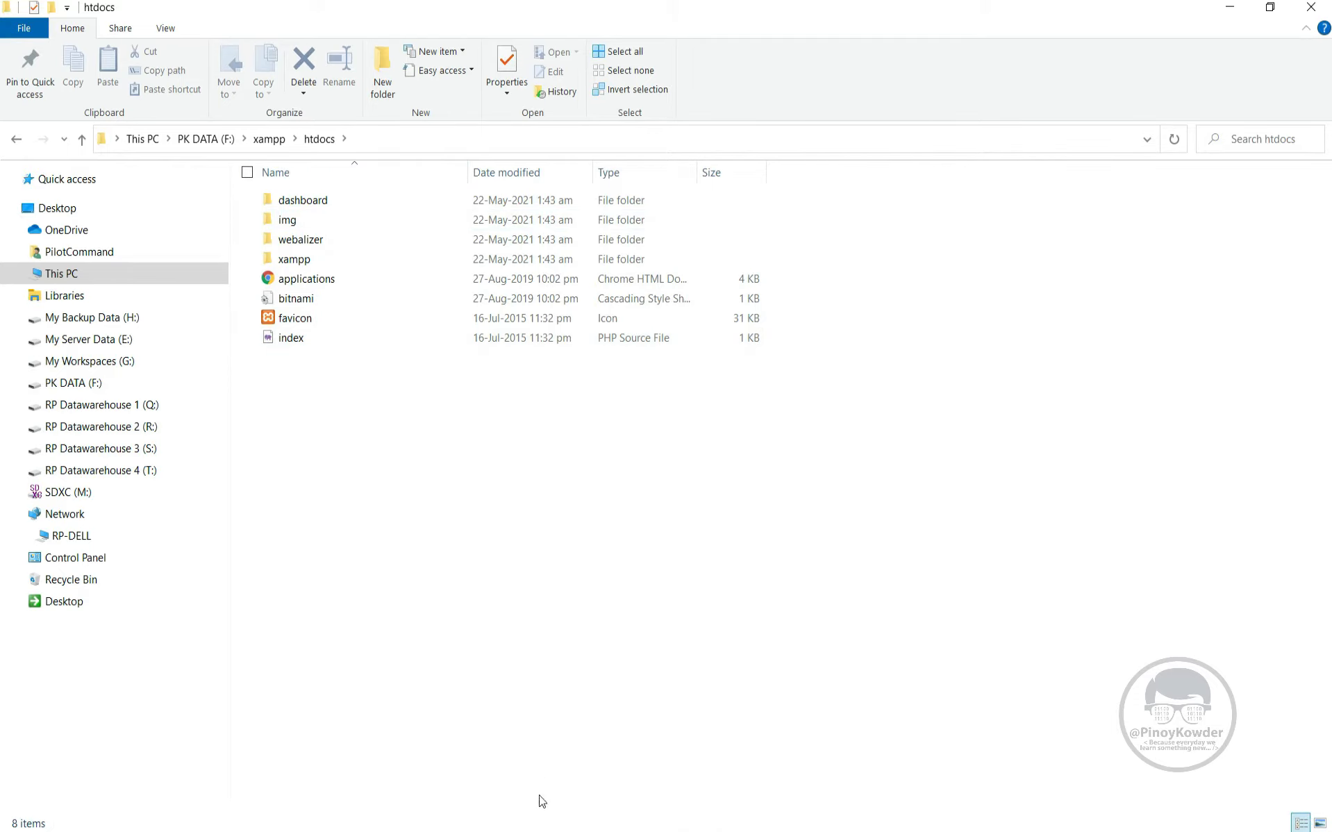
Switch to Chrome, load localhost in a new tab, and look over the XAMPP welcome page.
{"action": "key", "text": "alt+Tab"}
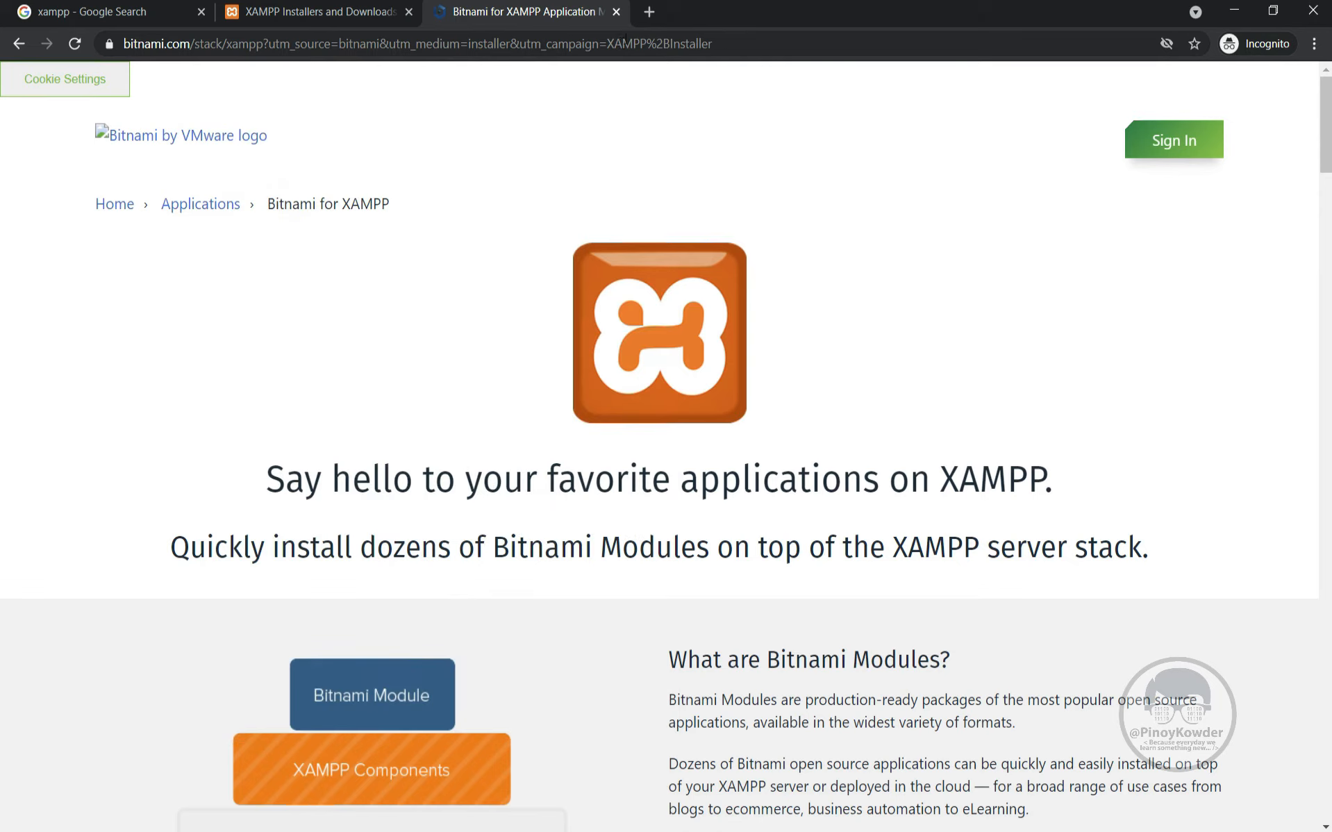
{"action": "left_click", "coordinate": [646, 11]}
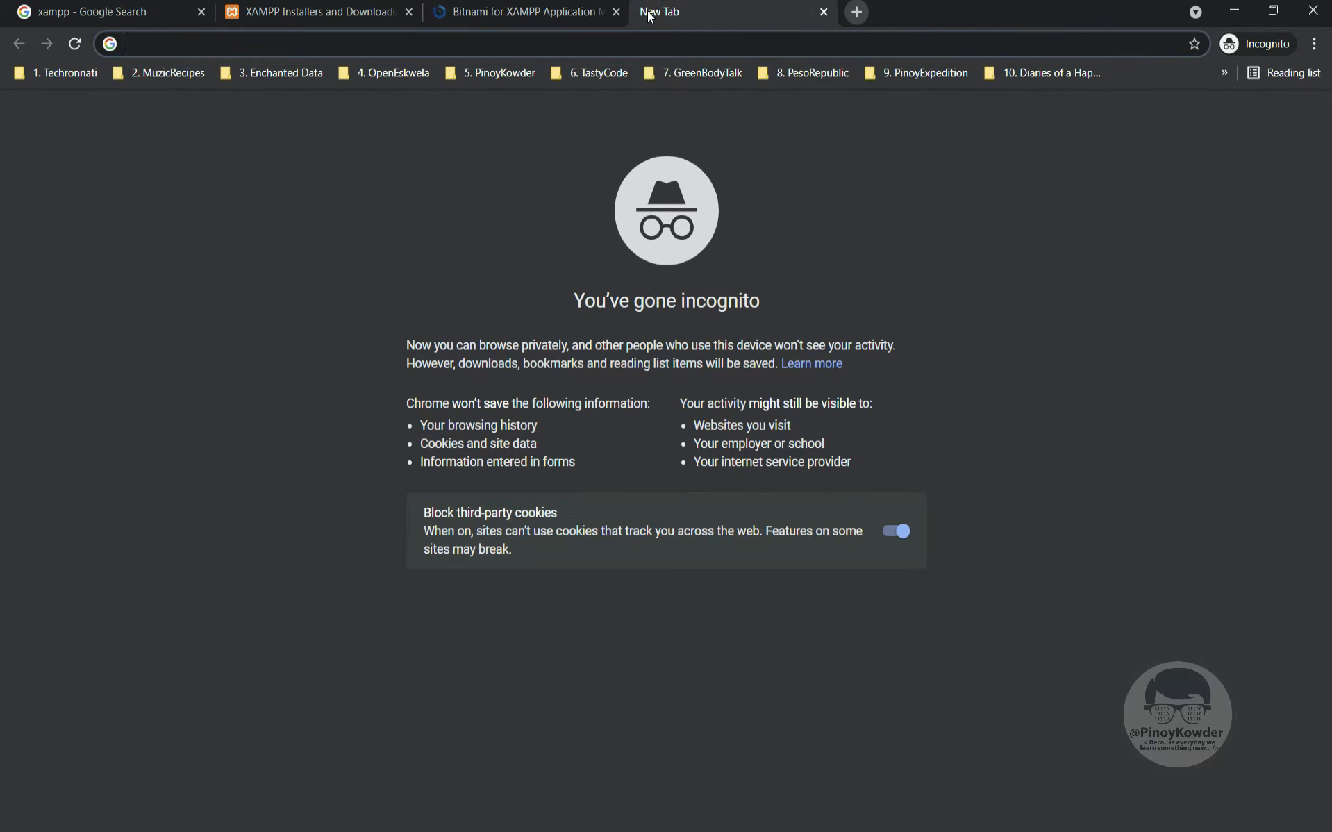
{"action": "type", "text": "localhost"}
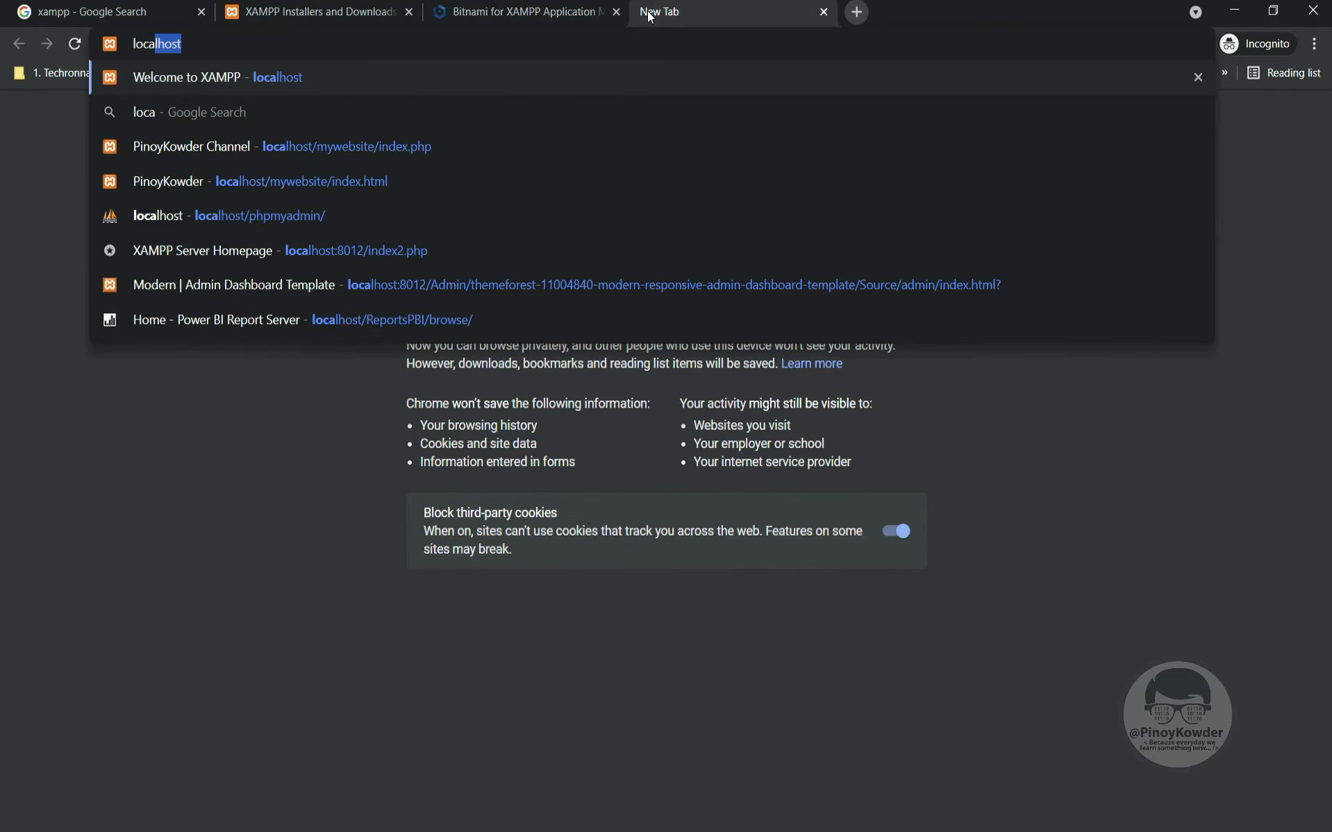
{"action": "key", "text": "Return"}
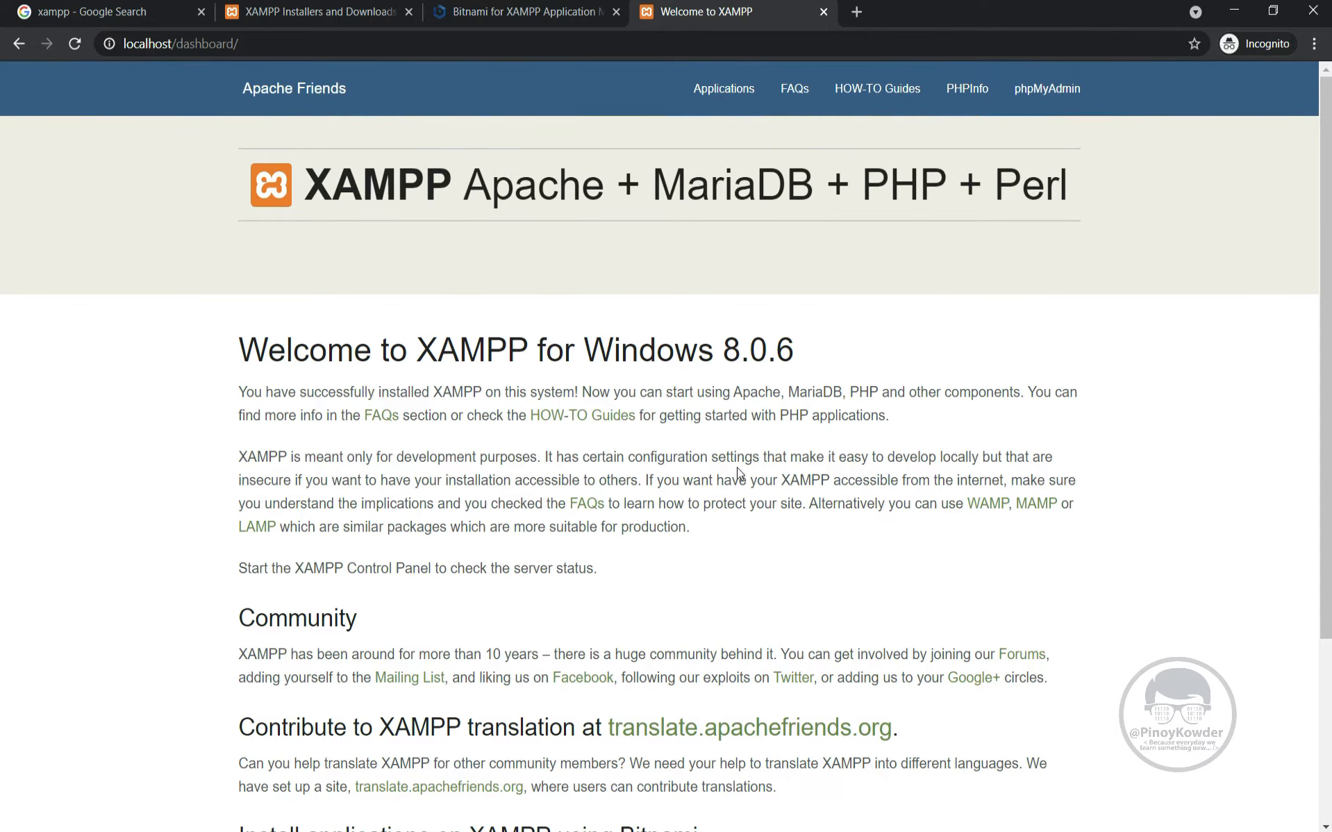
{"action": "scroll", "coordinate": [737, 472], "scroll_direction": "down", "scroll_amount": 3}
{"action": "scroll", "coordinate": [738, 472], "scroll_direction": "up", "scroll_amount": 3}
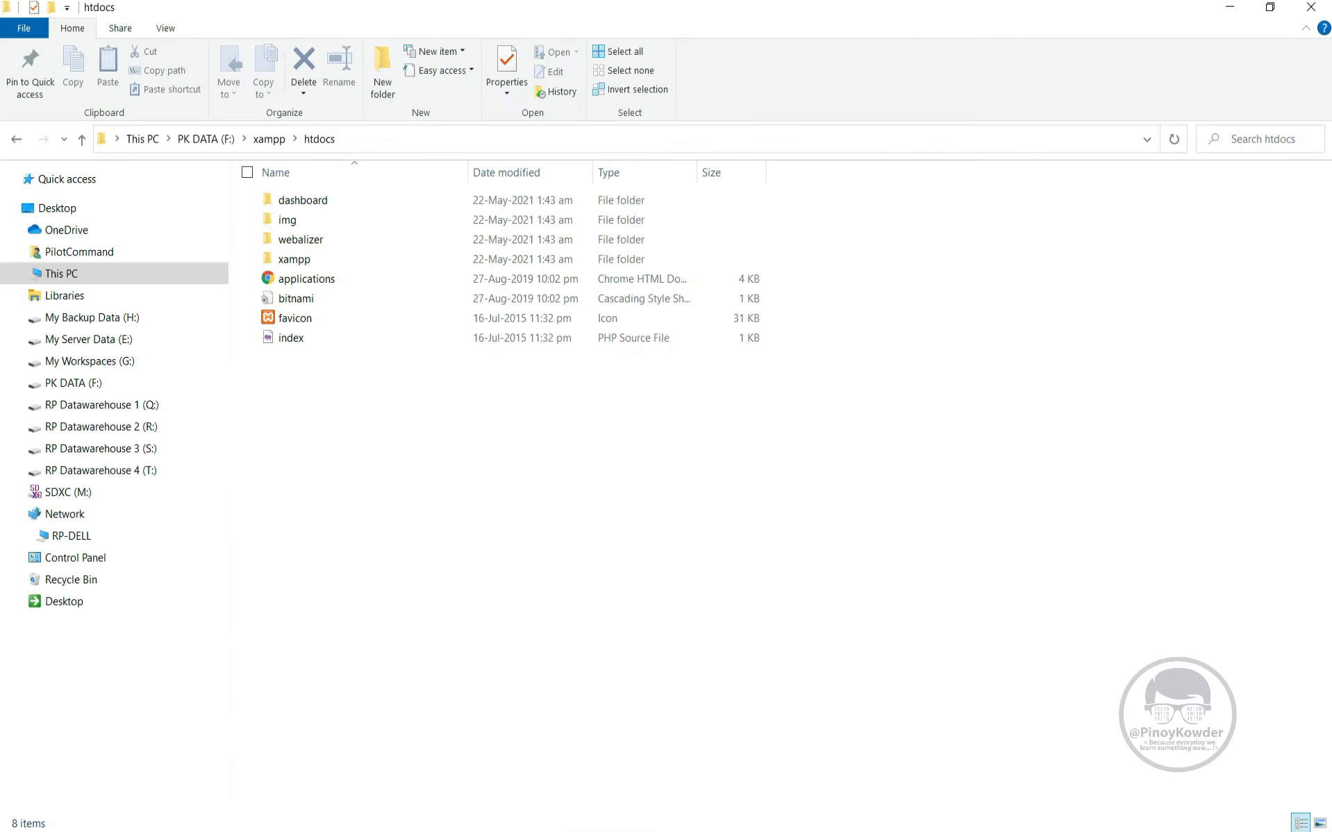
Open the dashboard folder inside htdocs, and restore the folder and browser windows to a smaller size to view them together.
{"action": "double_click", "coordinate": [298, 202]}
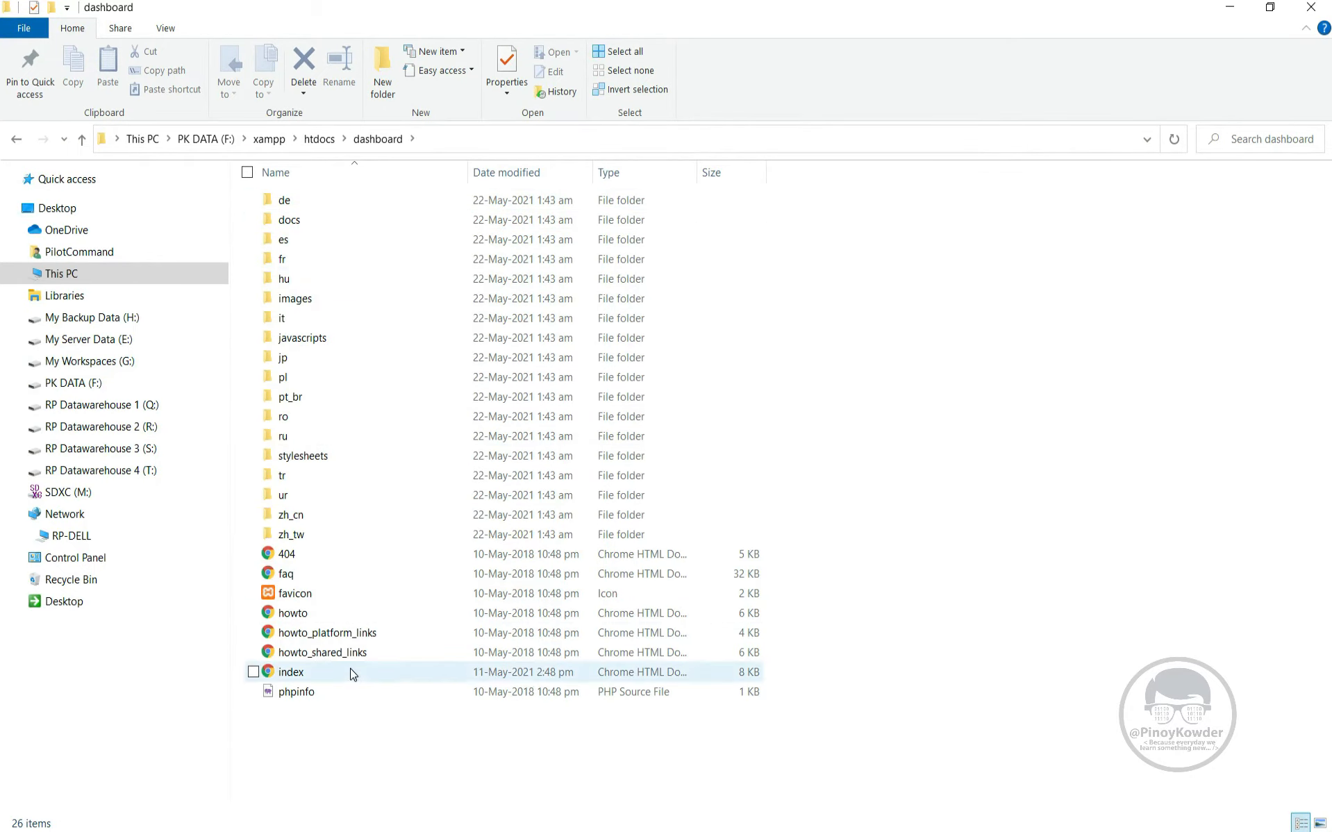
{"action": "left_click_drag", "start_coordinate": [625, 8], "coordinate": [954, 167]}
{"action": "left_click_drag", "start_coordinate": [815, 170], "coordinate": [983, 169]}
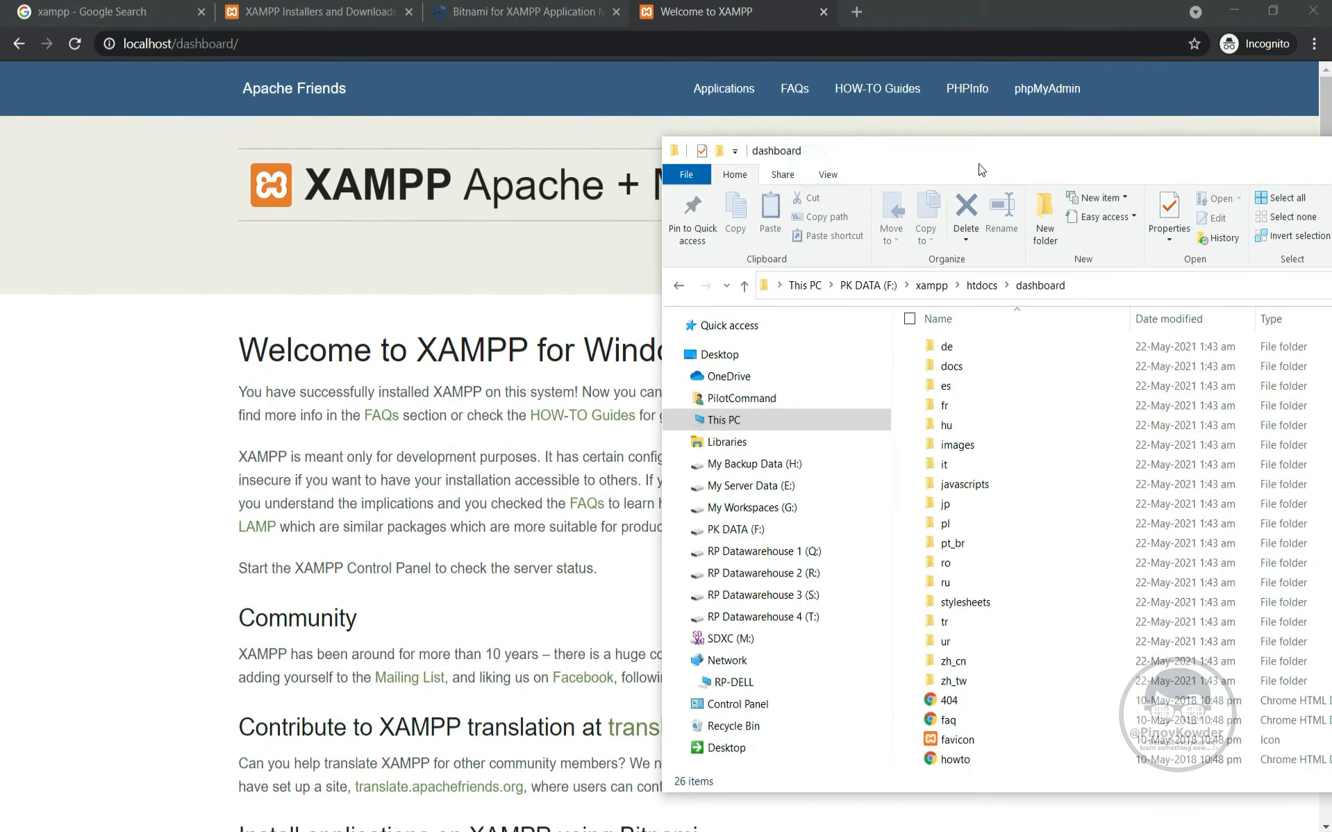
{"action": "left_click_drag", "start_coordinate": [1000, 4], "coordinate": [924, 152]}
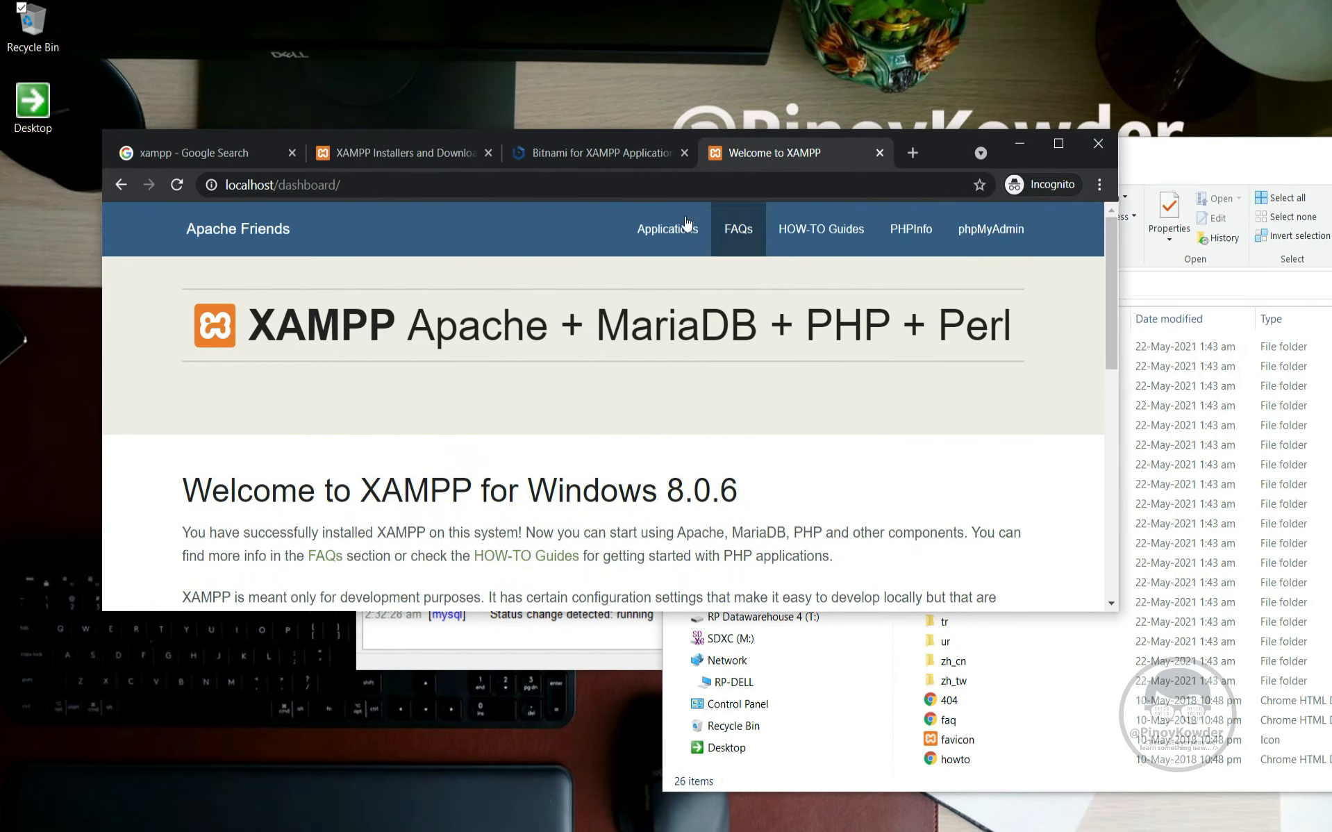
Open the Applications link of the XAMPP dashboard page in a new browser tab.
{"action": "right_click", "coordinate": [664, 236]}
{"action": "left_click", "coordinate": [716, 244]}
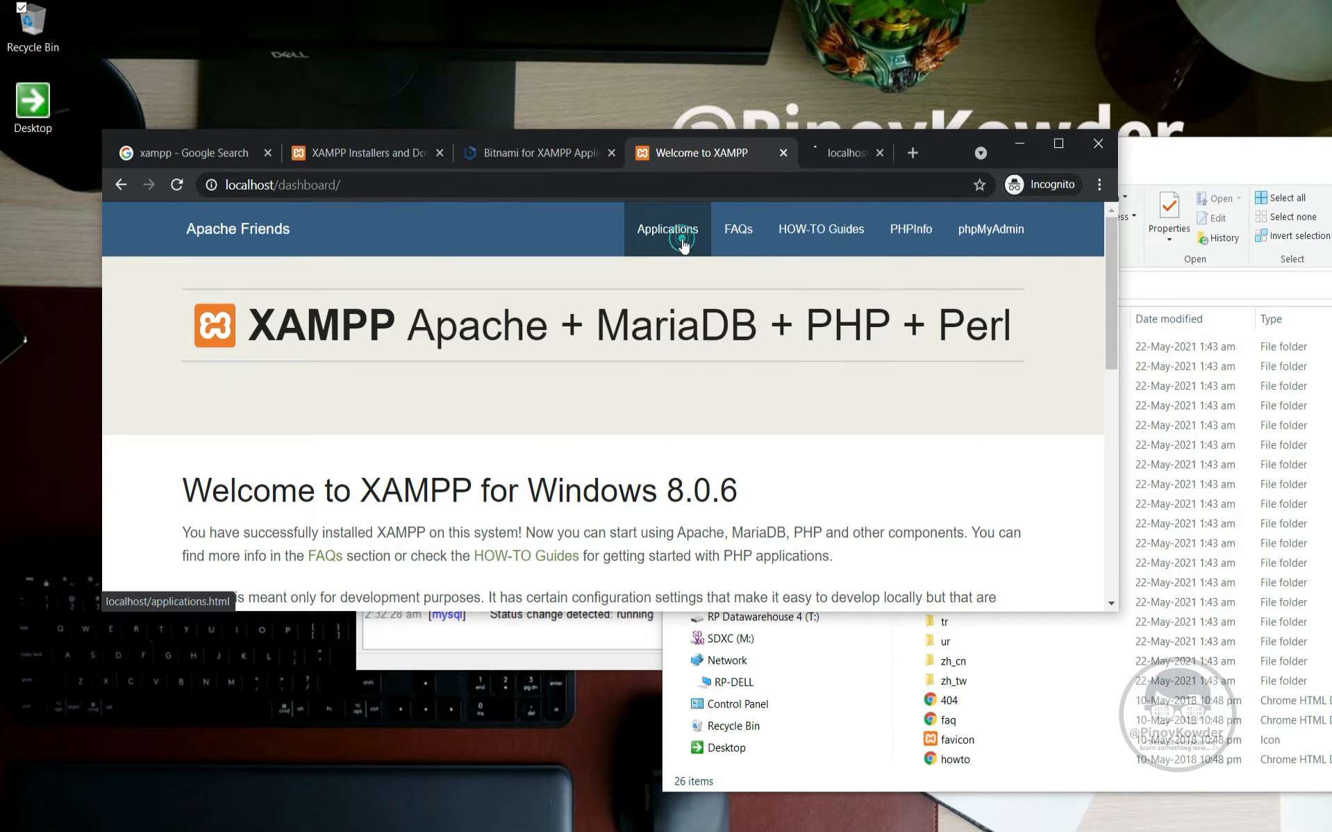
Check the Applications page in its tab, and go up to the htdocs folder to select the matching applications file.
{"action": "left_click", "coordinate": [787, 156]}
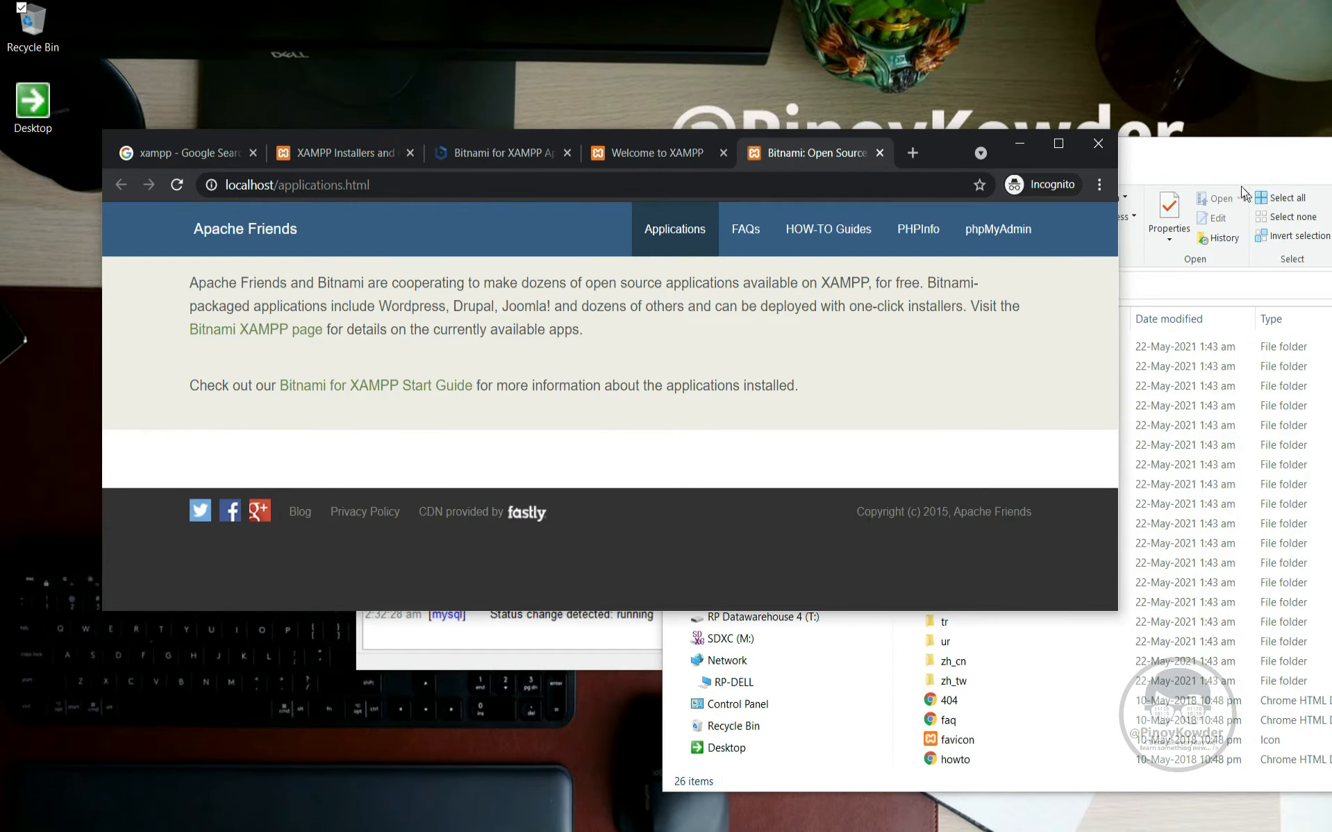
{"action": "left_click", "coordinate": [1220, 166]}
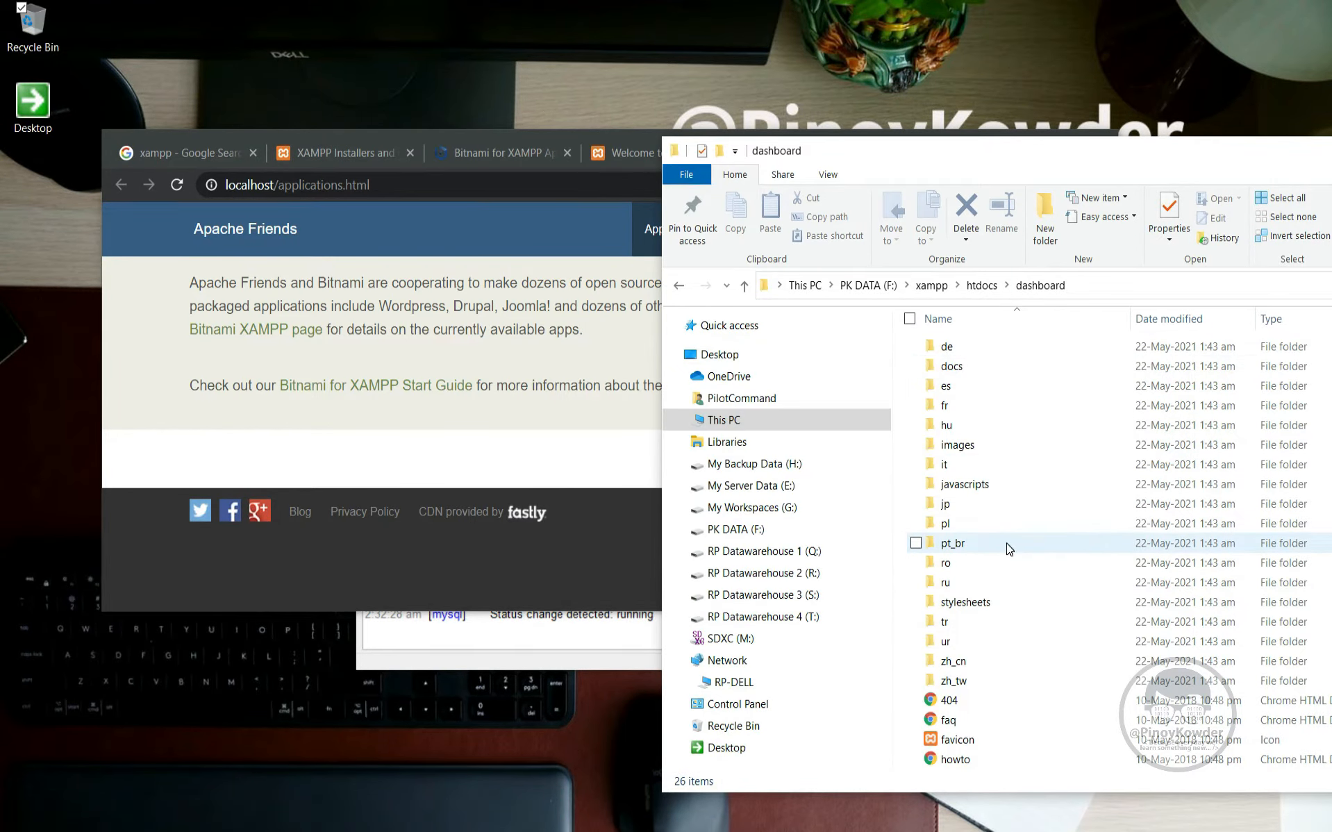
{"action": "scroll", "coordinate": [1009, 549], "scroll_direction": "down", "scroll_amount": 2}
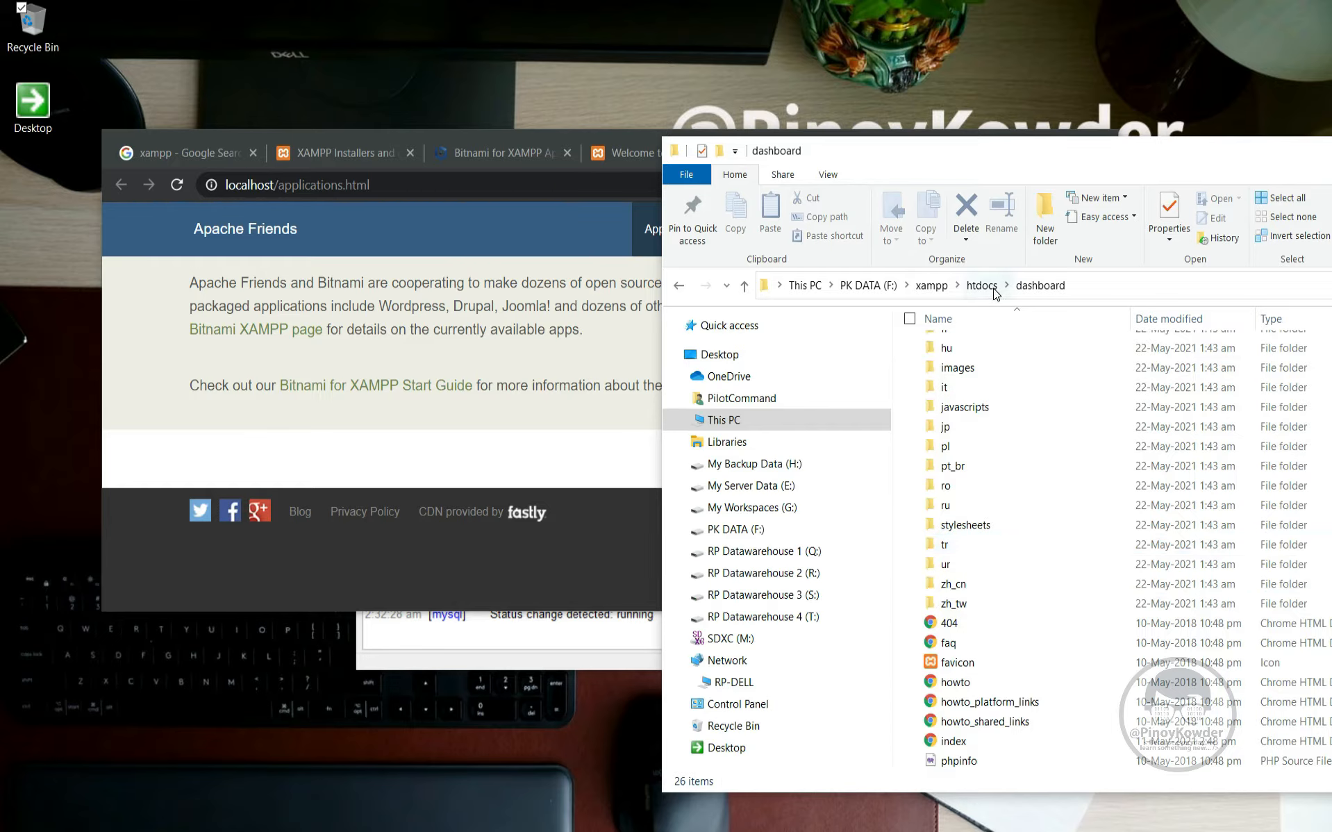
{"action": "left_click", "coordinate": [982, 285]}
{"action": "left_click", "coordinate": [993, 352]}
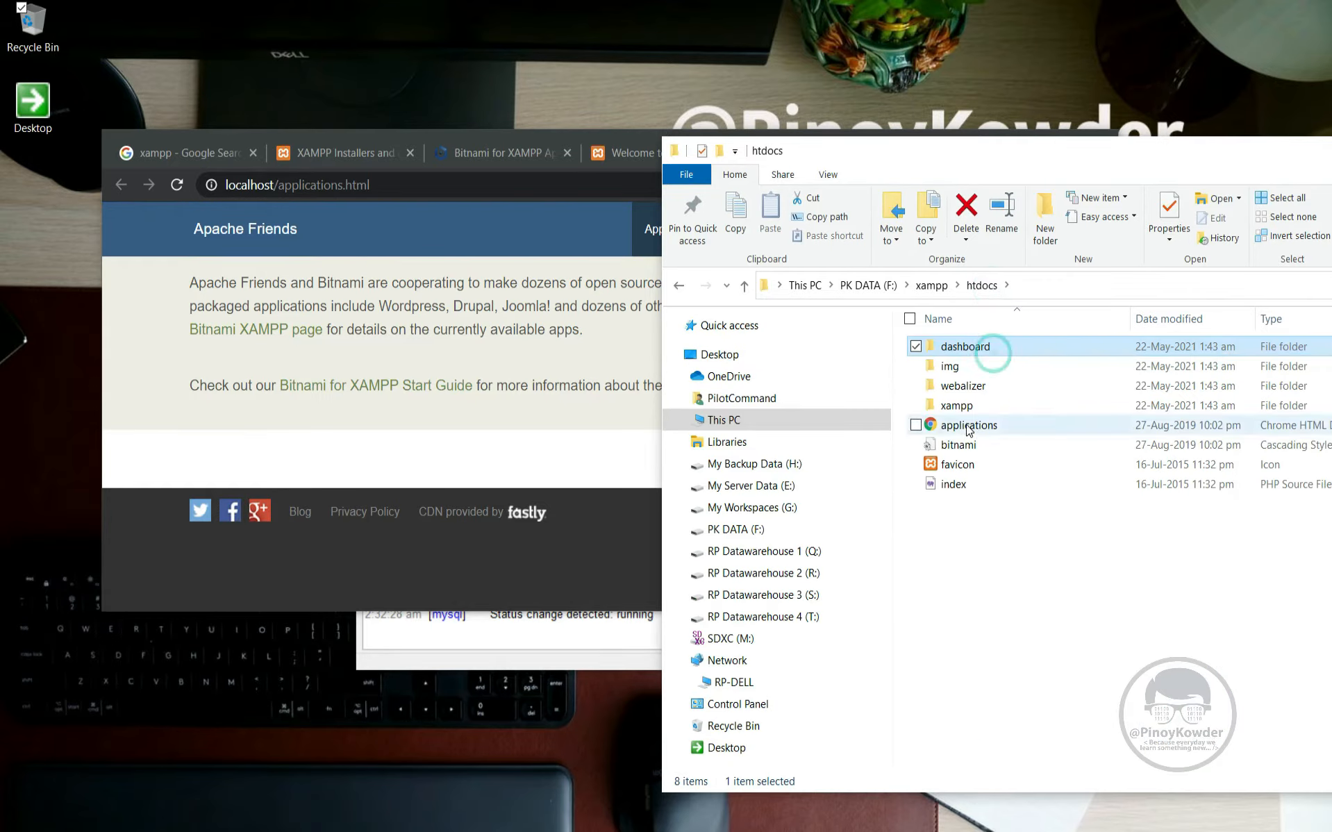
{"action": "left_click", "coordinate": [969, 426]}
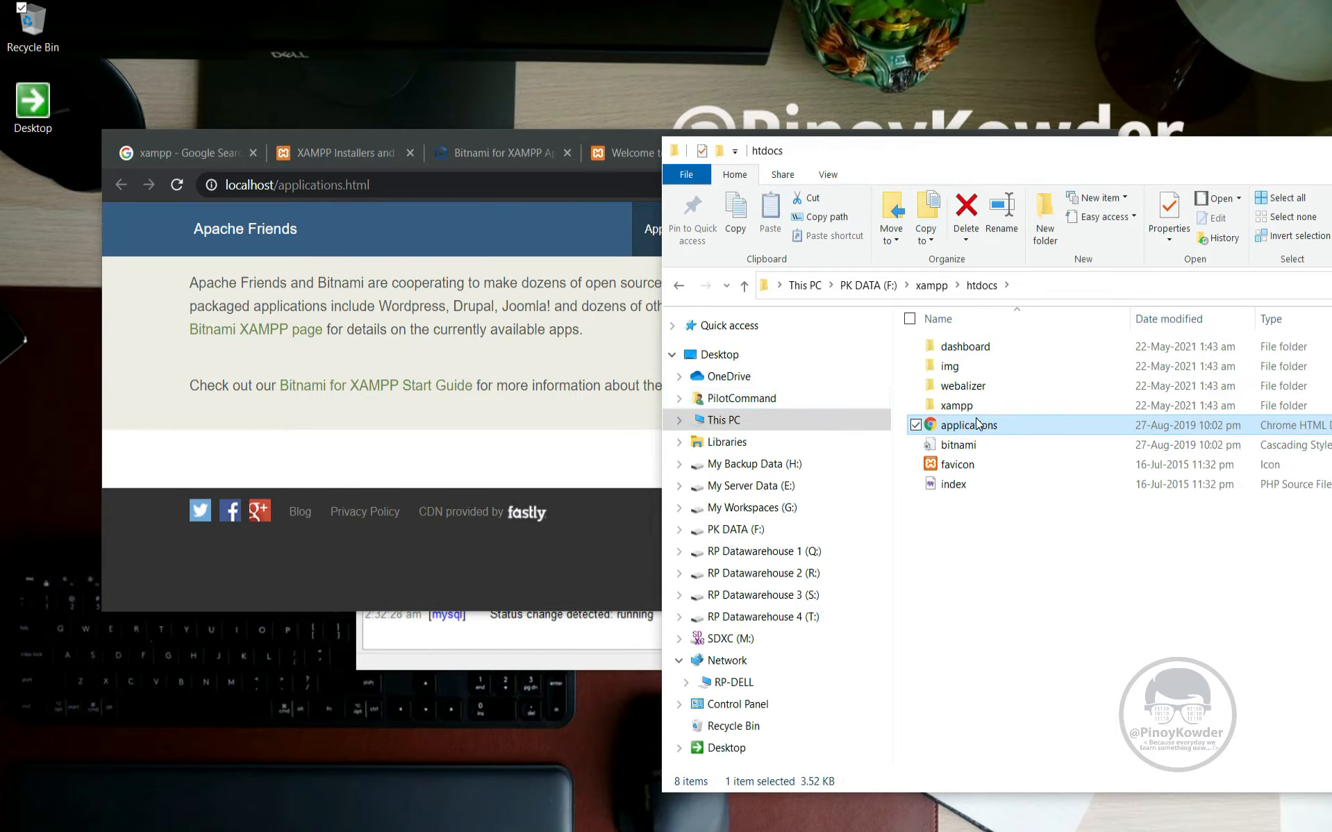
Return to Chrome, open the FAQs link of the XAMPP page in a new tab, and switch to it.
{"action": "double_click", "coordinate": [1001, 431]}
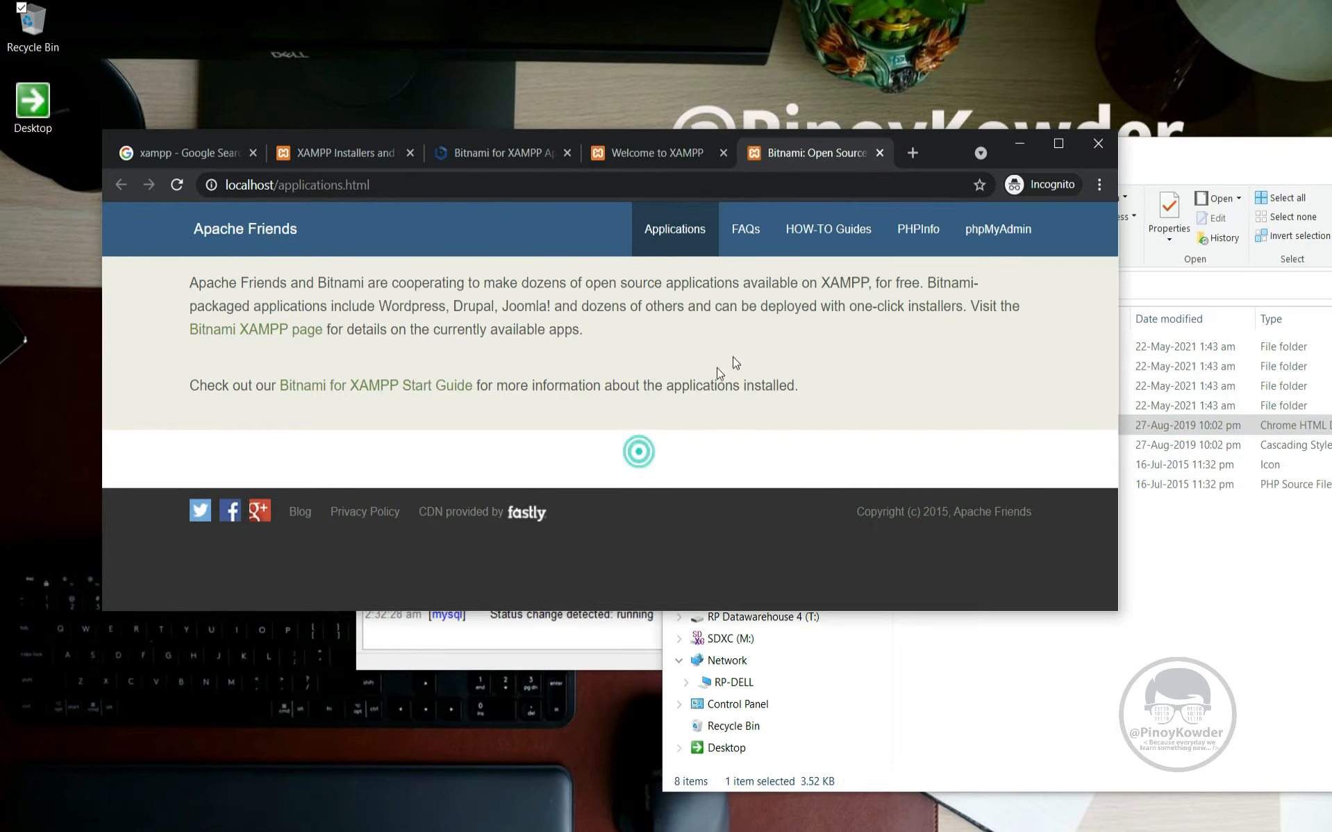
{"action": "right_click", "coordinate": [762, 232]}
{"action": "left_click", "coordinate": [782, 242]}
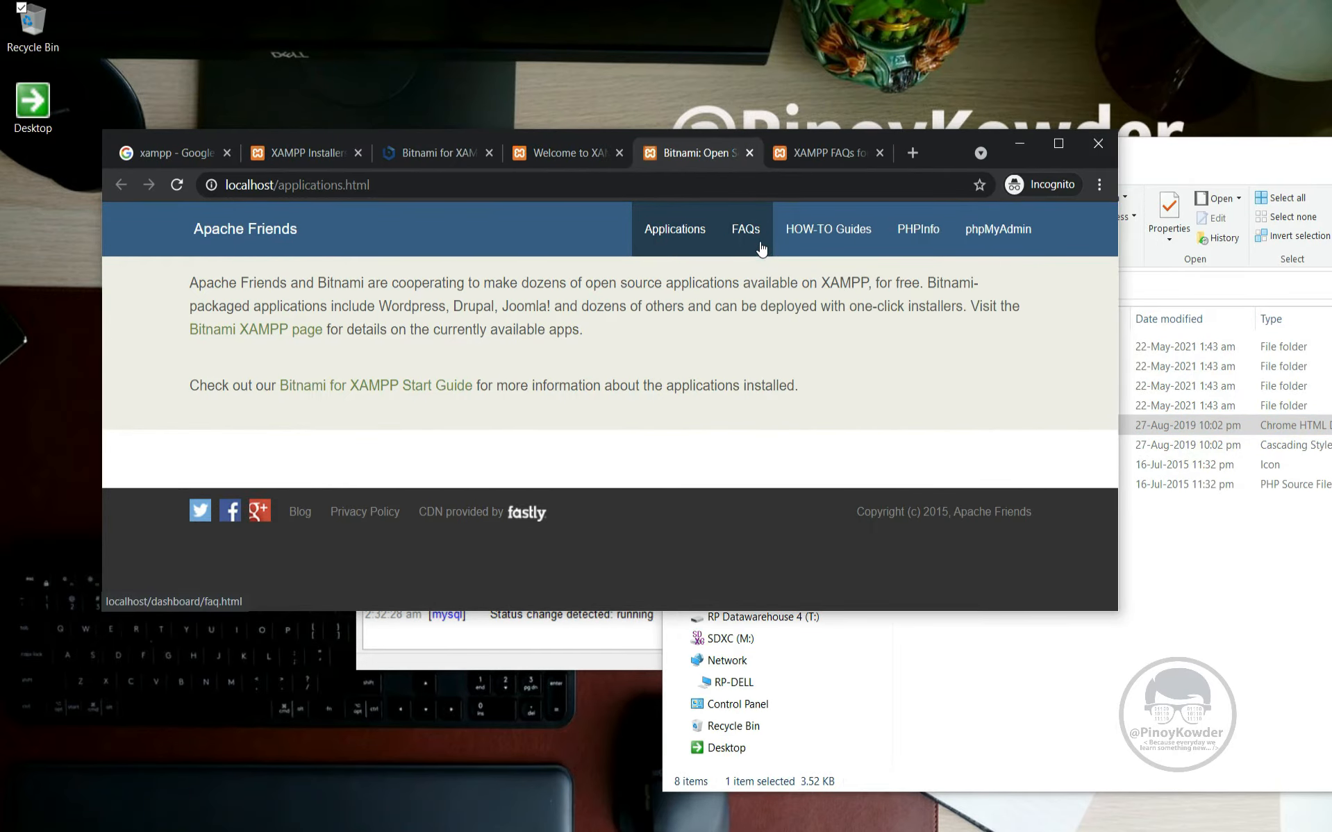
{"action": "left_click", "coordinate": [811, 150]}
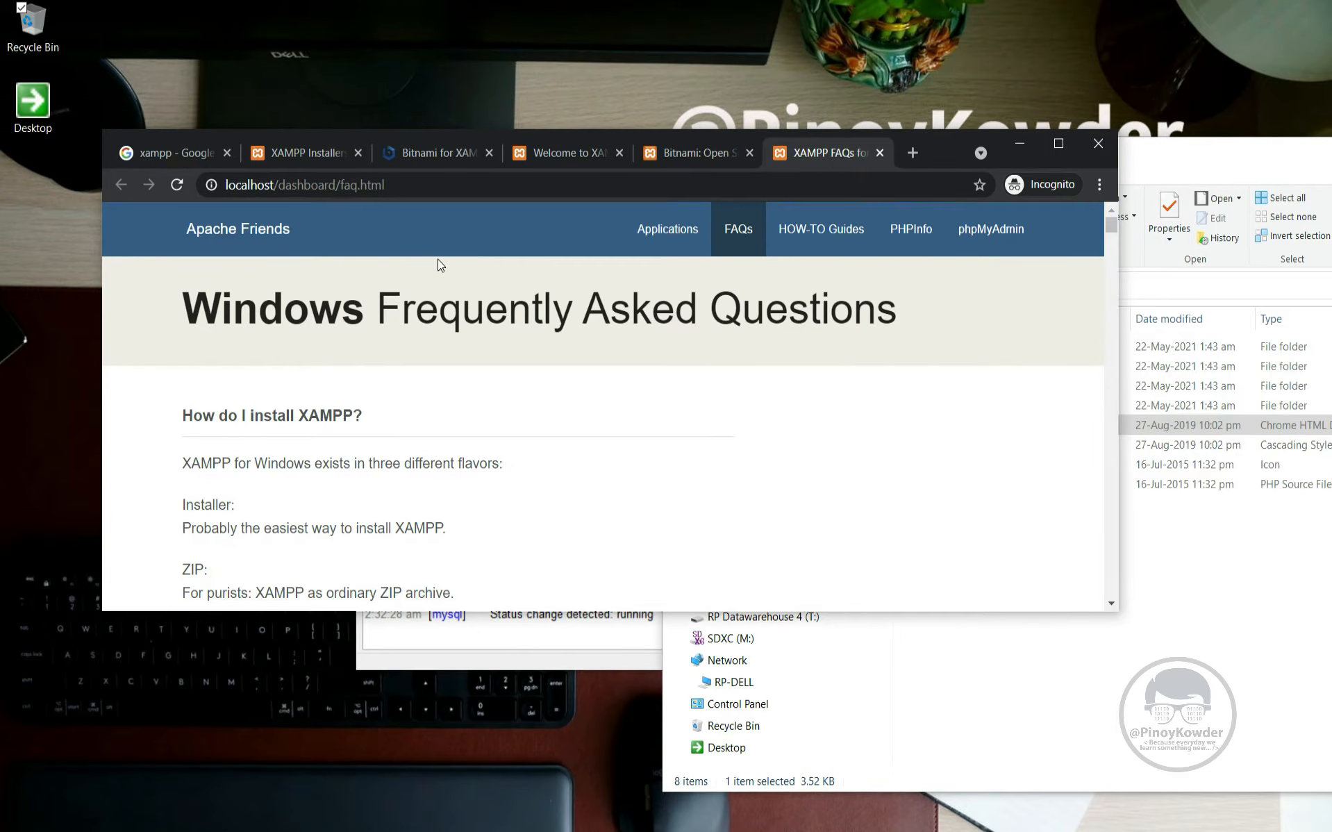
Select the faq file in the htdocs dashboard folder, and move the folder and browser windows further apart.
{"action": "left_click", "coordinate": [1202, 593]}
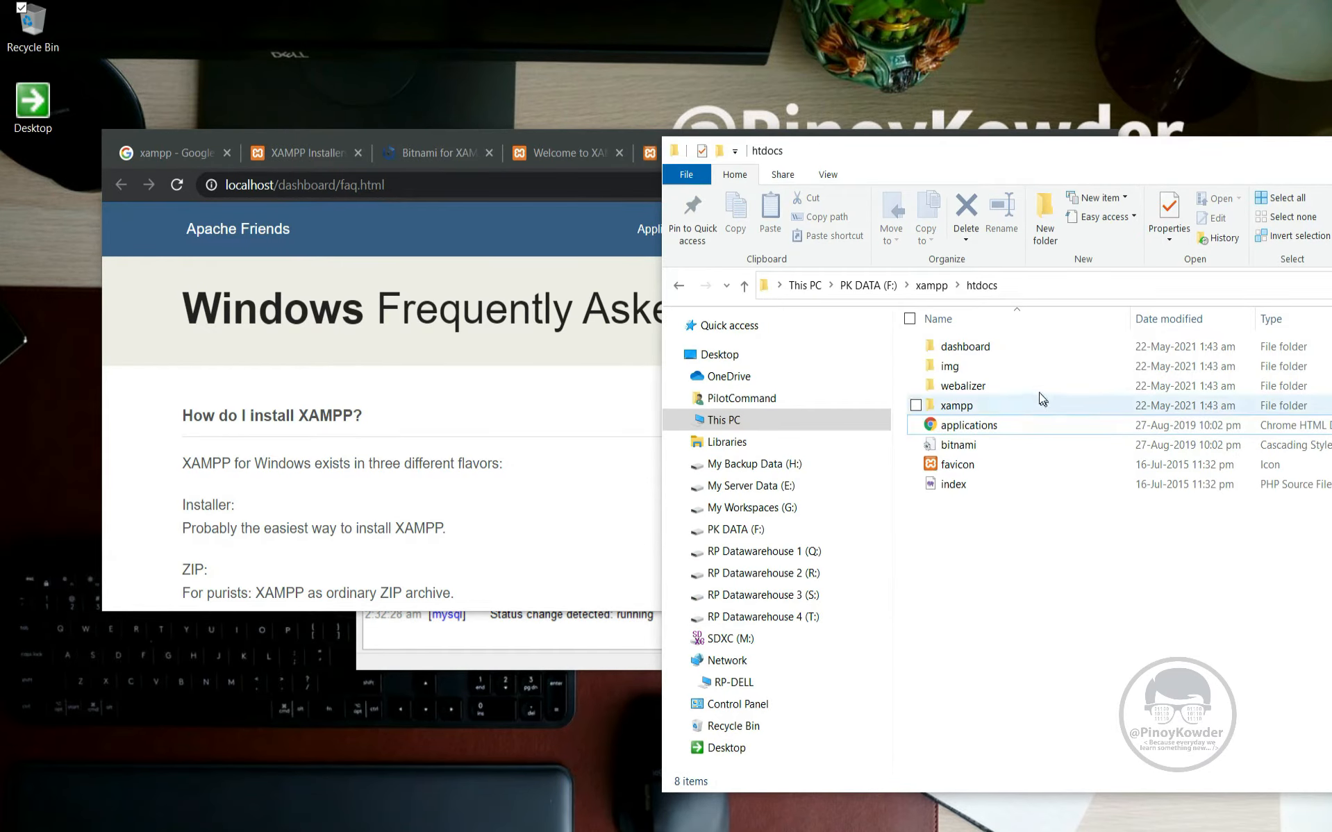
{"action": "double_click", "coordinate": [1018, 347]}
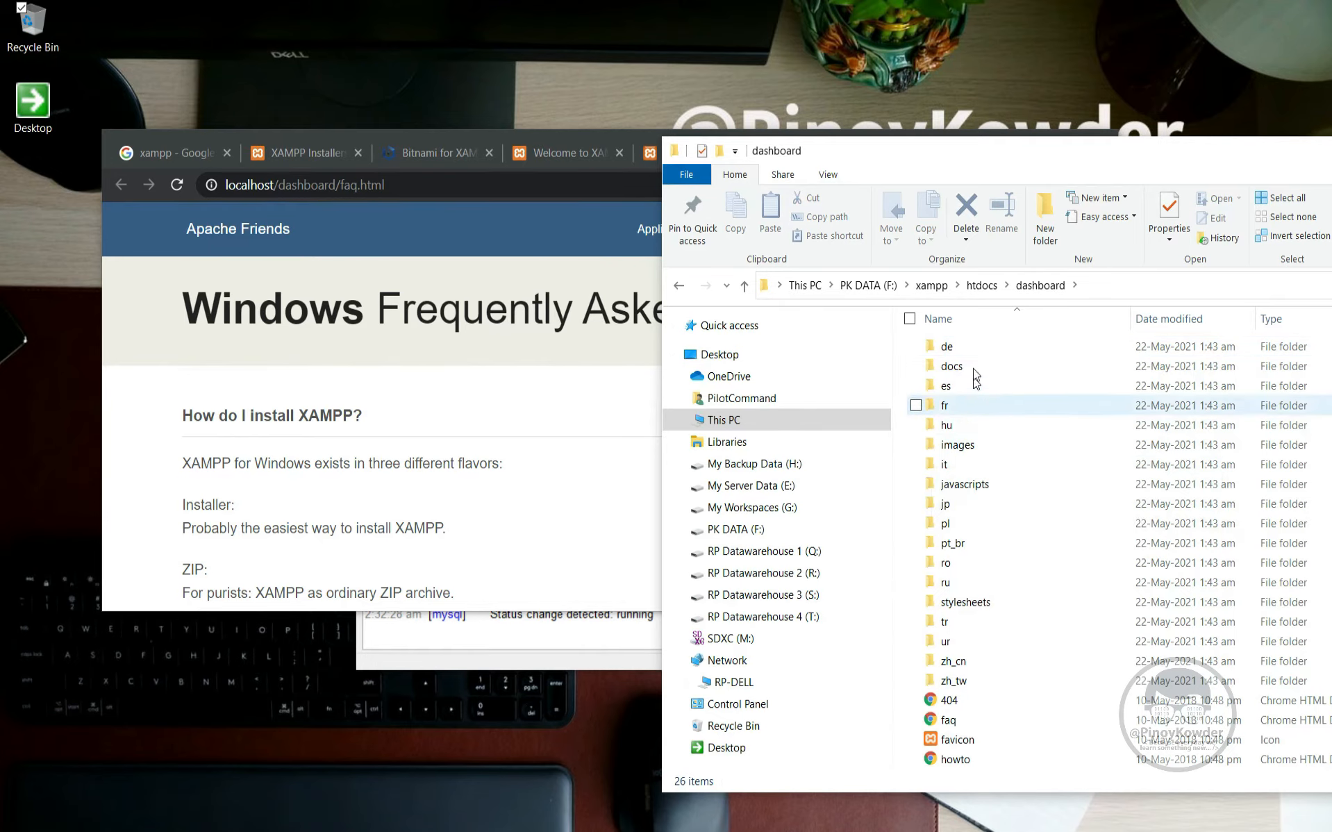
{"action": "scroll", "coordinate": [982, 729], "scroll_direction": "down", "scroll_amount": 1}
{"action": "left_click", "coordinate": [986, 642]}
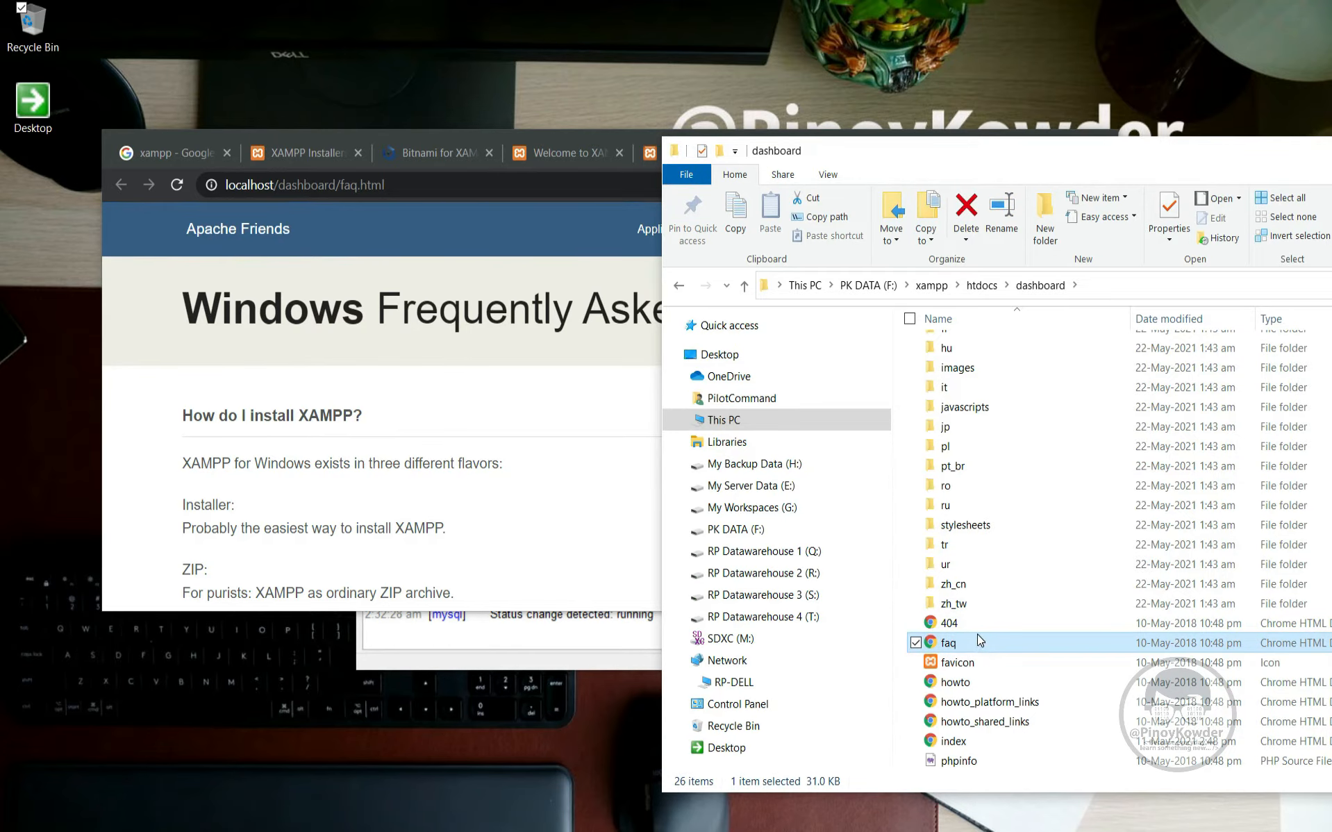
{"action": "left_click_drag", "start_coordinate": [924, 160], "coordinate": [1019, 186]}
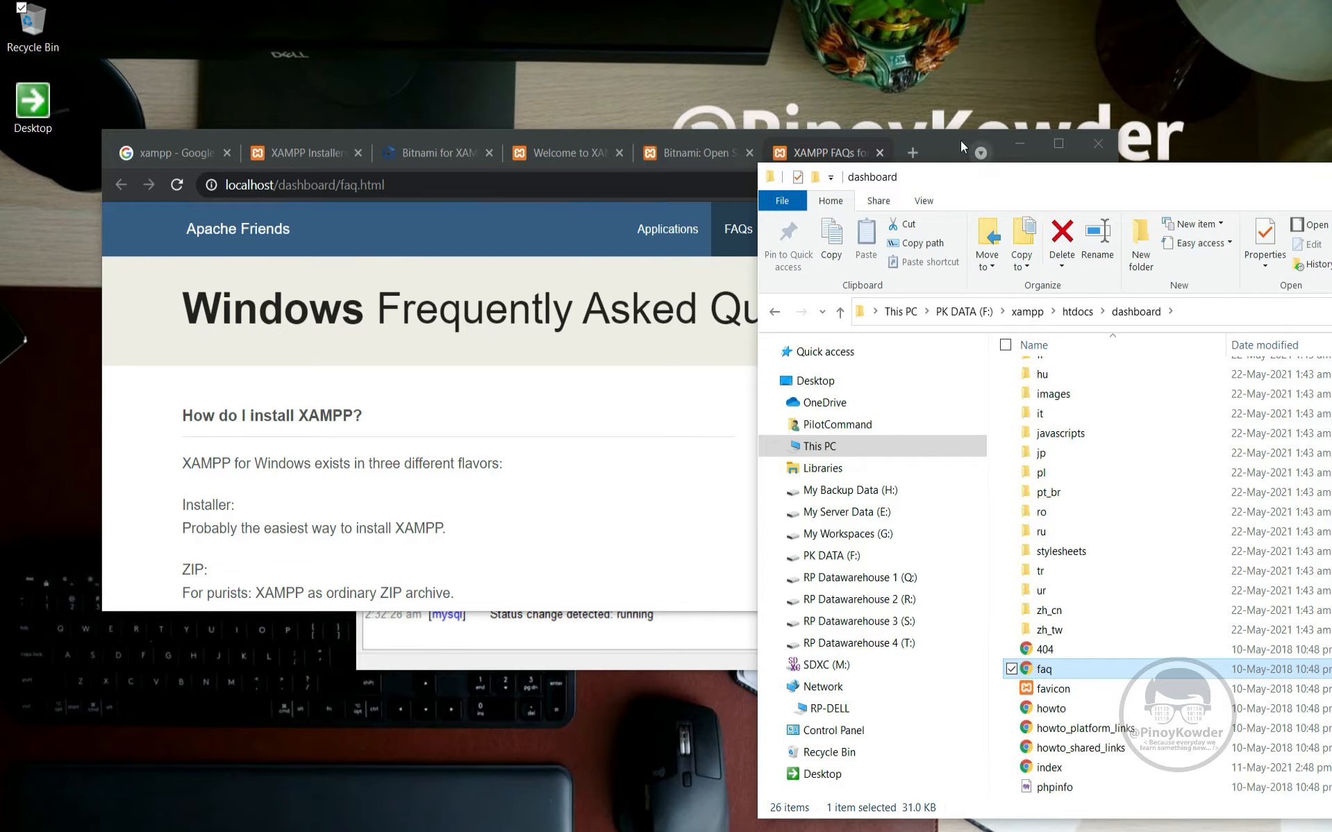
{"action": "left_click_drag", "start_coordinate": [961, 140], "coordinate": [882, 187]}
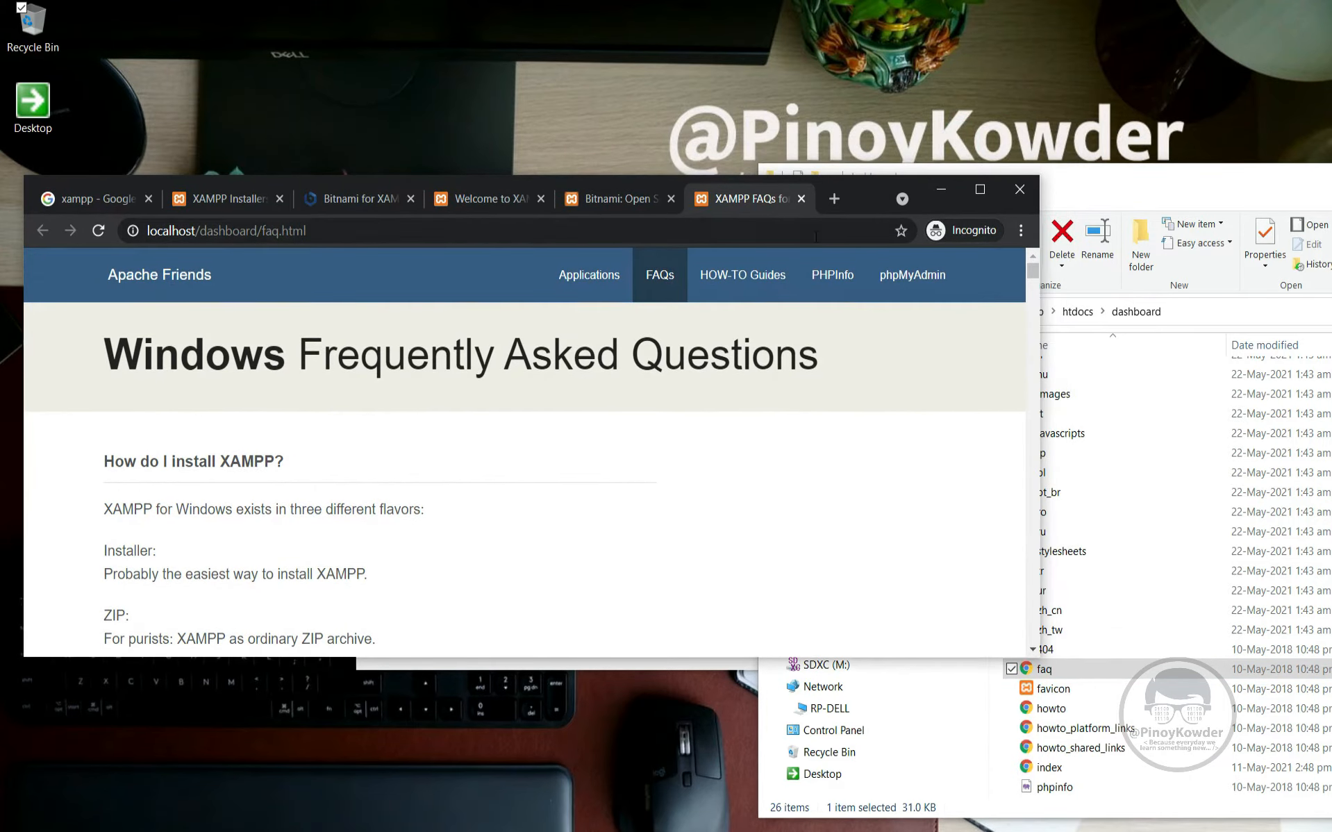
Open the HOW-TO Guides page in a new tab, and select the matching howto file in the dashboard folder.
{"action": "right_click", "coordinate": [753, 280]}
{"action": "left_click", "coordinate": [768, 291]}
{"action": "left_click", "coordinate": [752, 199]}
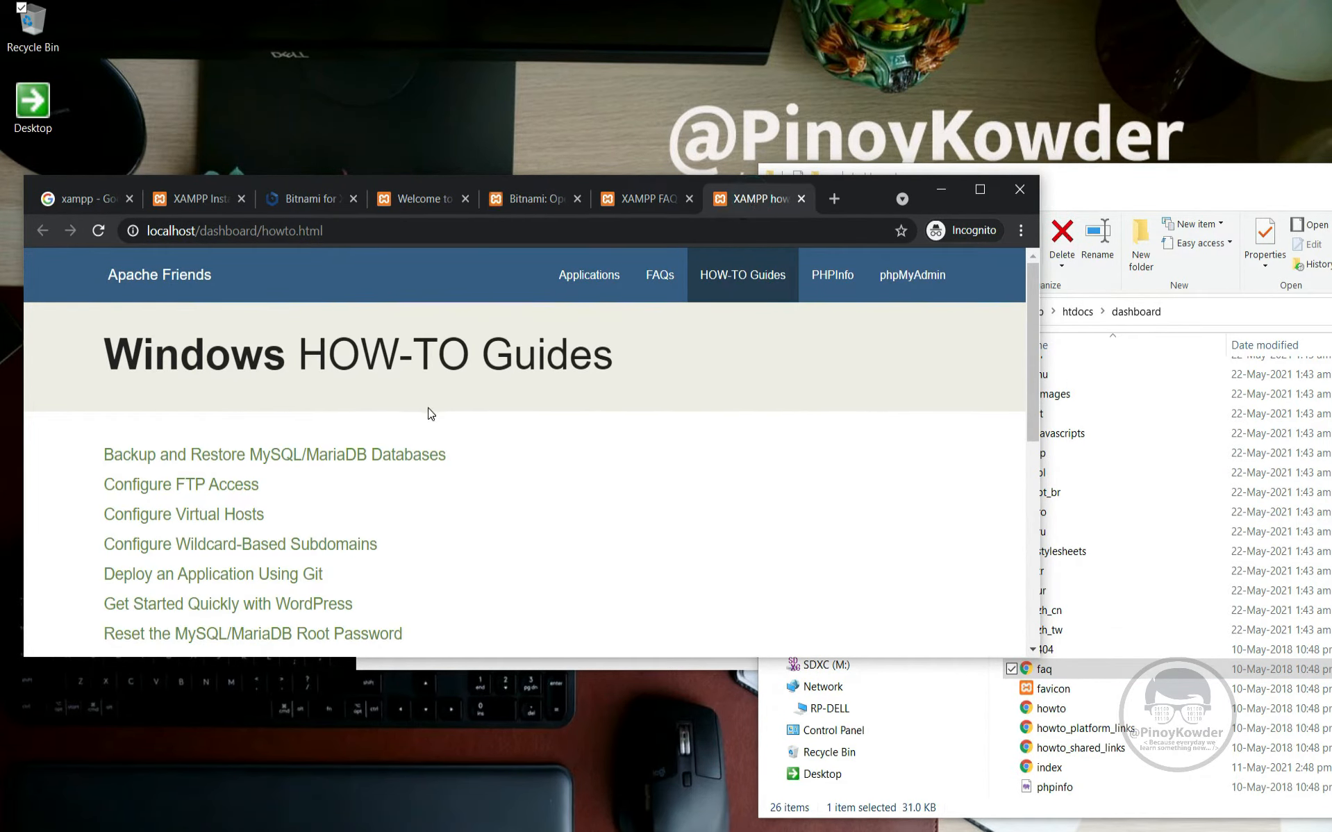
{"action": "left_click", "coordinate": [1059, 714]}
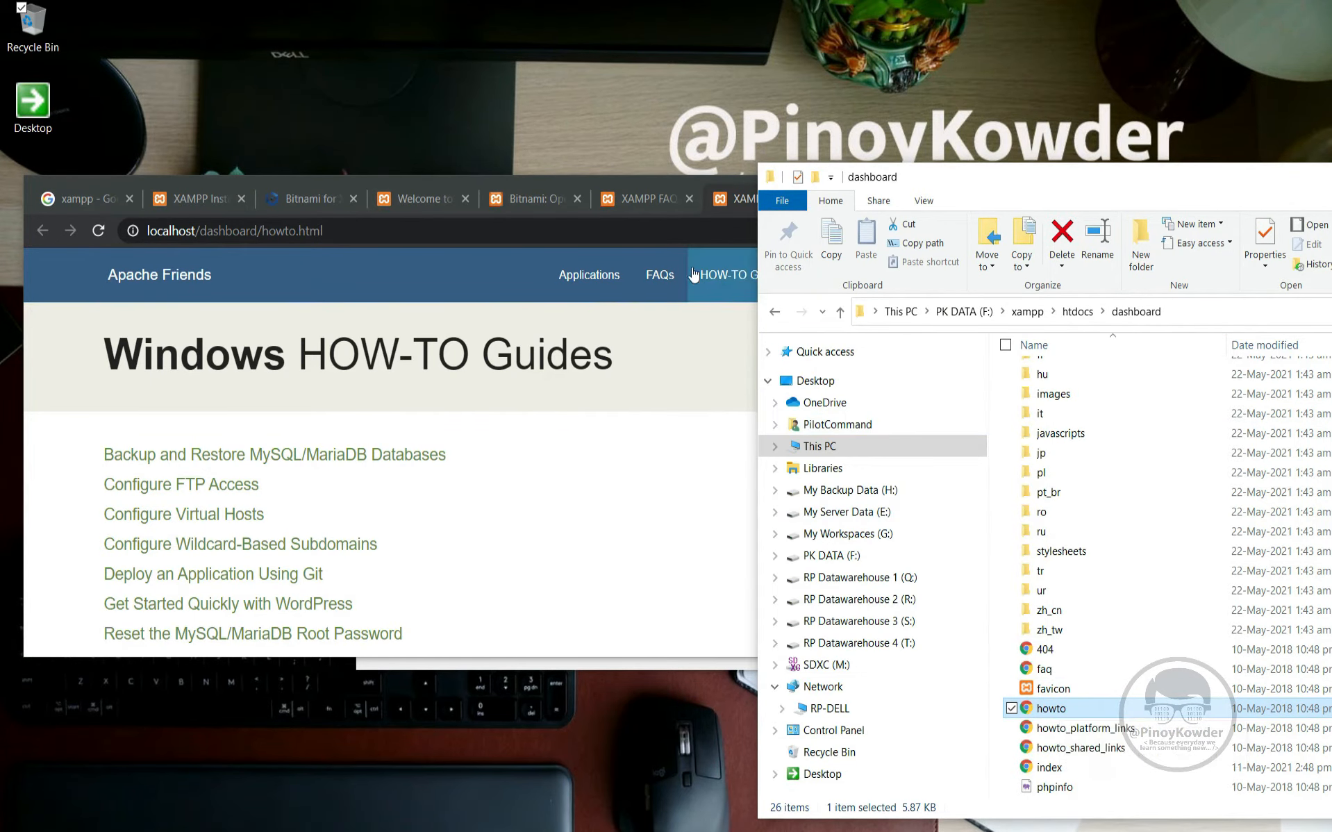
{"action": "left_click", "coordinate": [660, 230]}
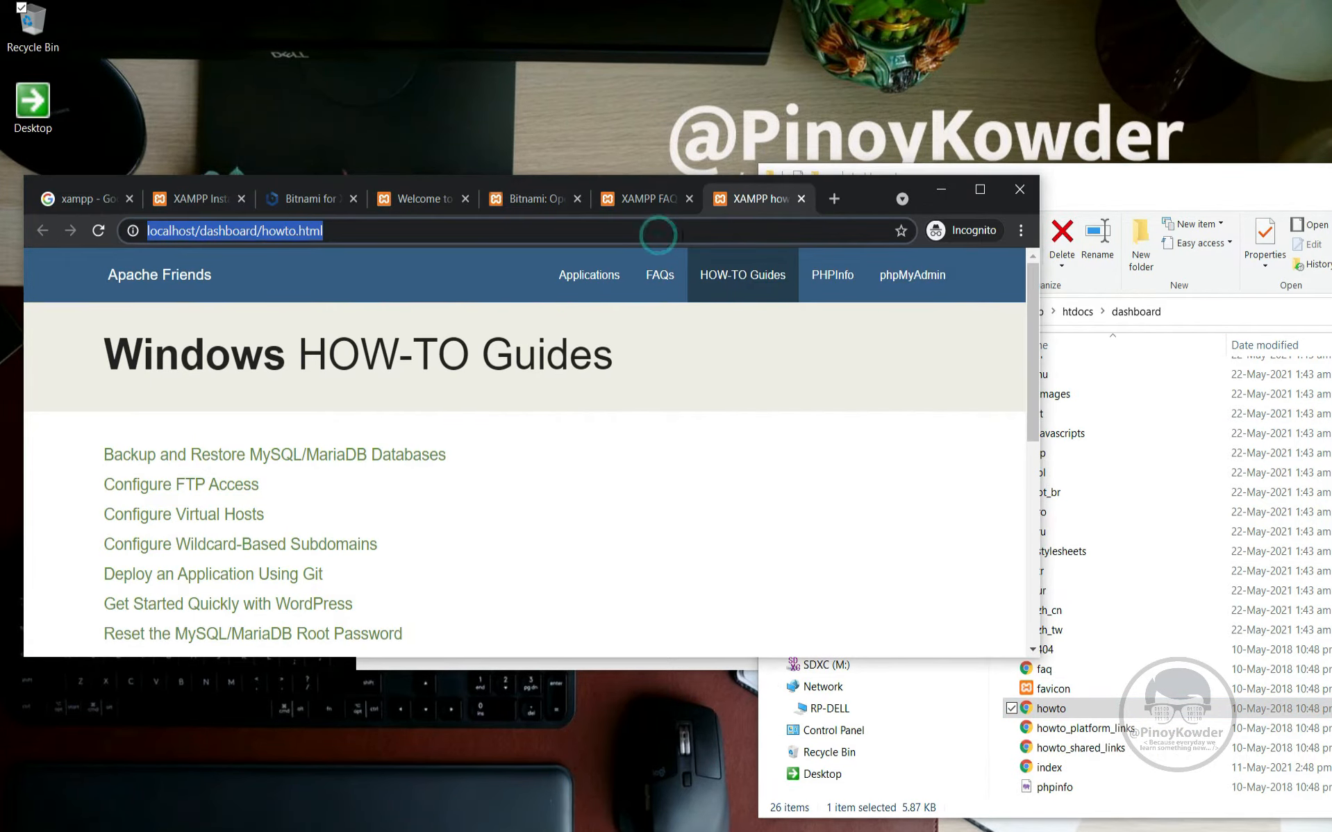
View the PHPInfo page in a new tab, select the matching phpinfo file in the dashboard folder, and close that tab.
{"action": "right_click", "coordinate": [815, 285]}
{"action": "left_click", "coordinate": [823, 289]}
{"action": "left_click", "coordinate": [752, 198]}
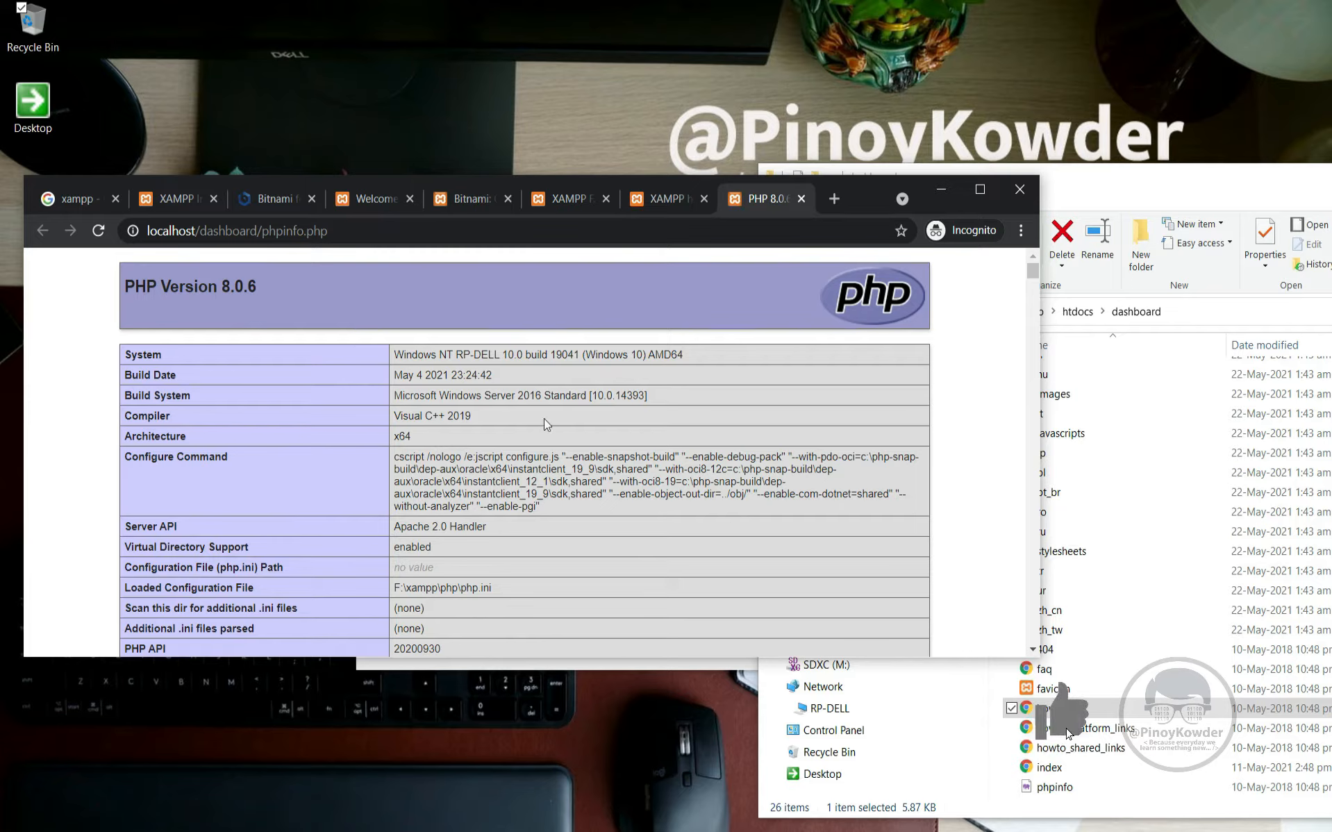
{"action": "left_click", "coordinate": [1083, 691]}
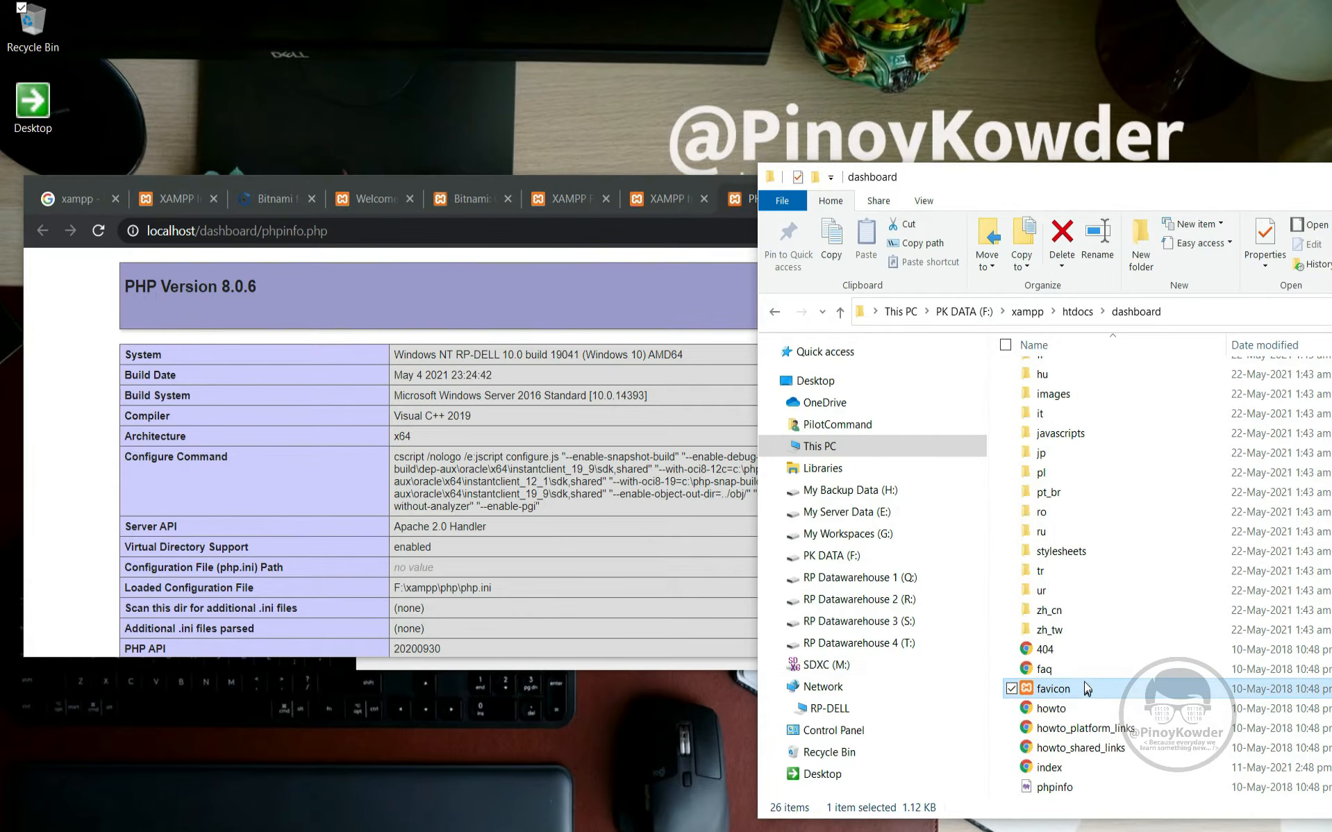
{"action": "left_click", "coordinate": [1067, 788]}
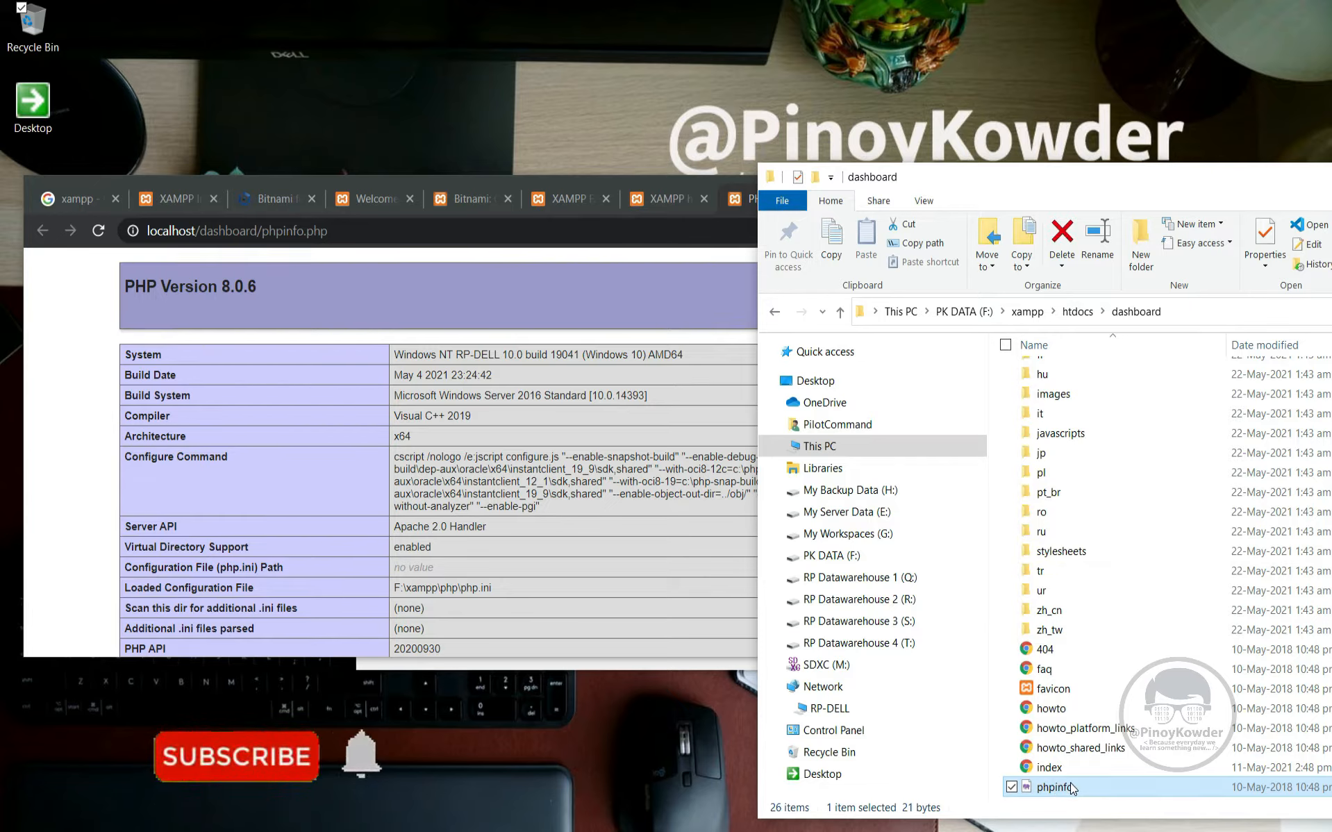
{"action": "left_click", "coordinate": [737, 495]}
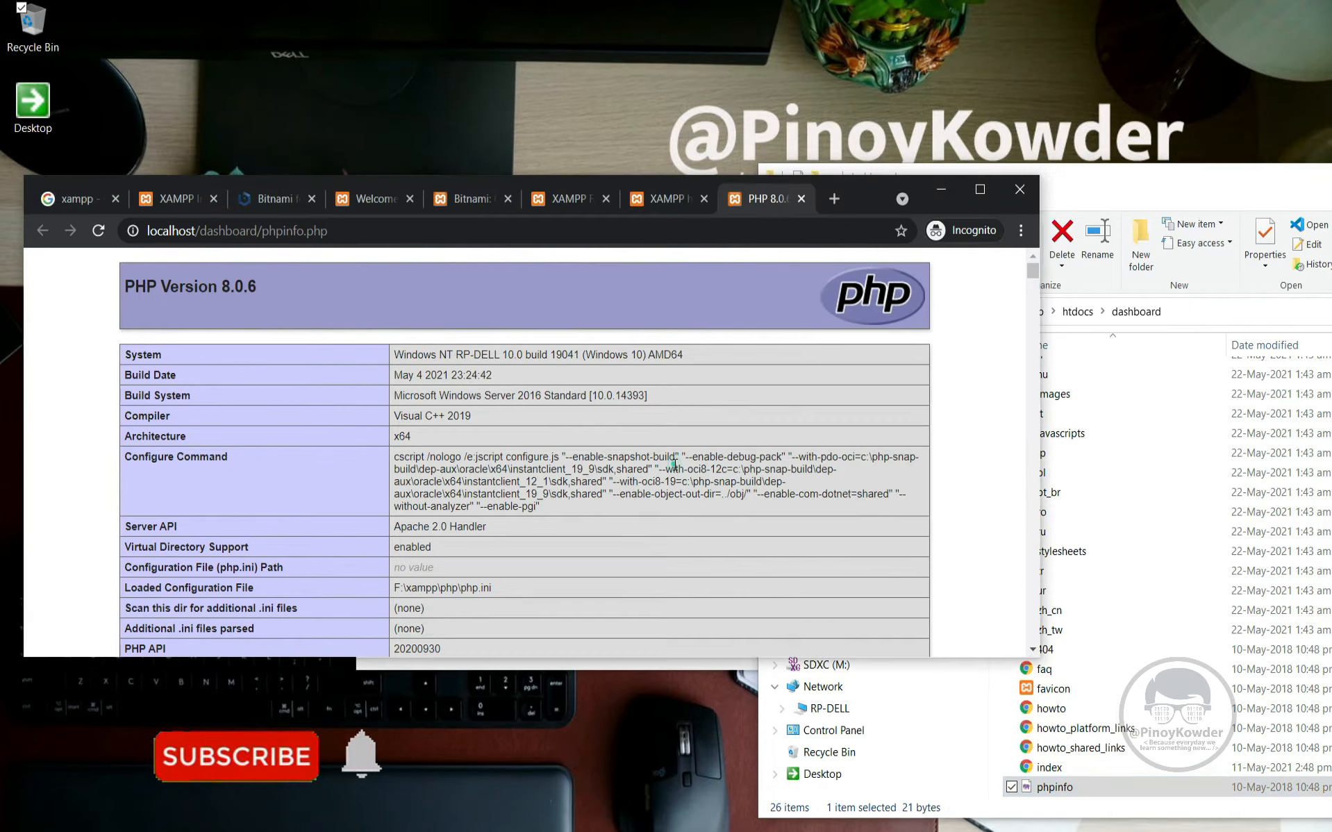
{"action": "left_click", "coordinate": [805, 201]}
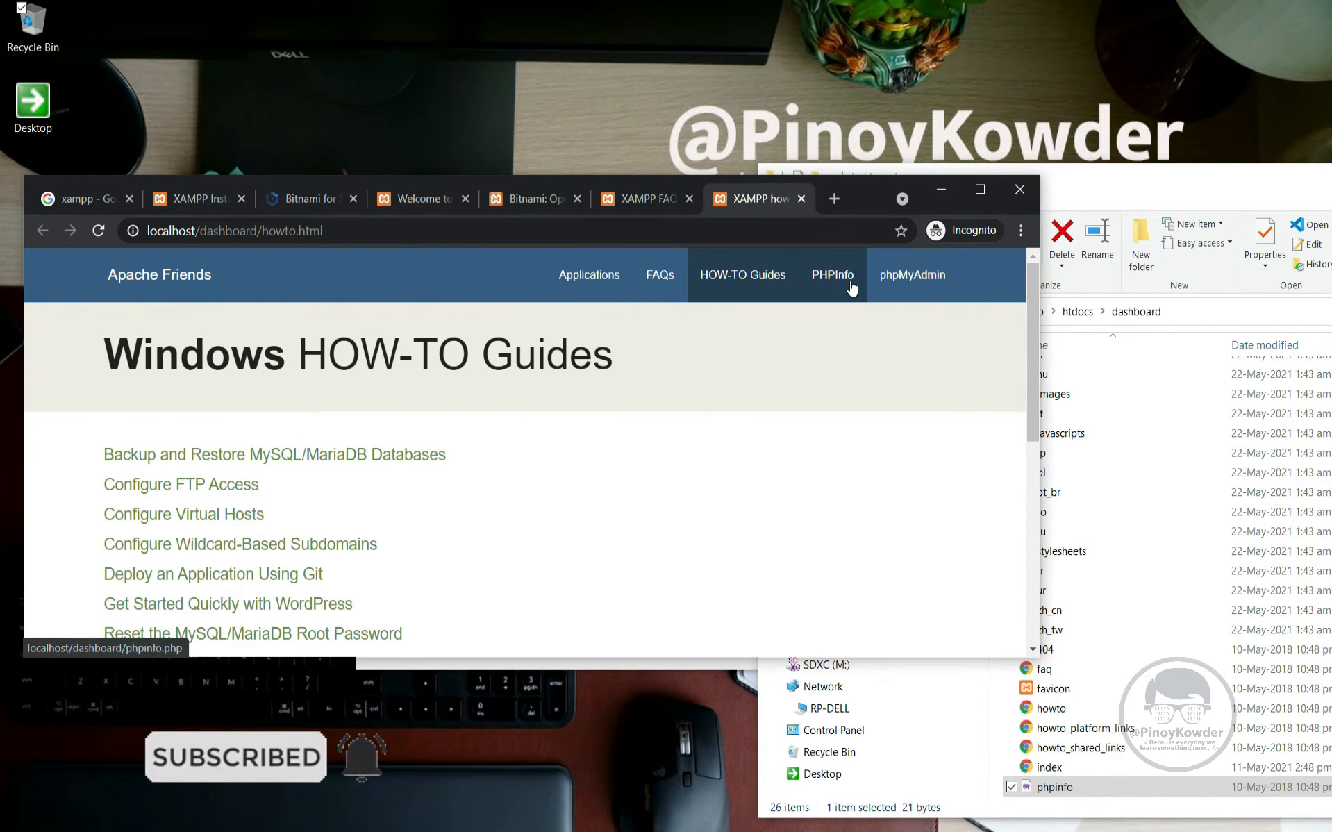
Open phpMyAdmin from the XAMPP page in a new tab, and bring the xampp folder window forward for comparison.
{"action": "right_click", "coordinate": [922, 295]}
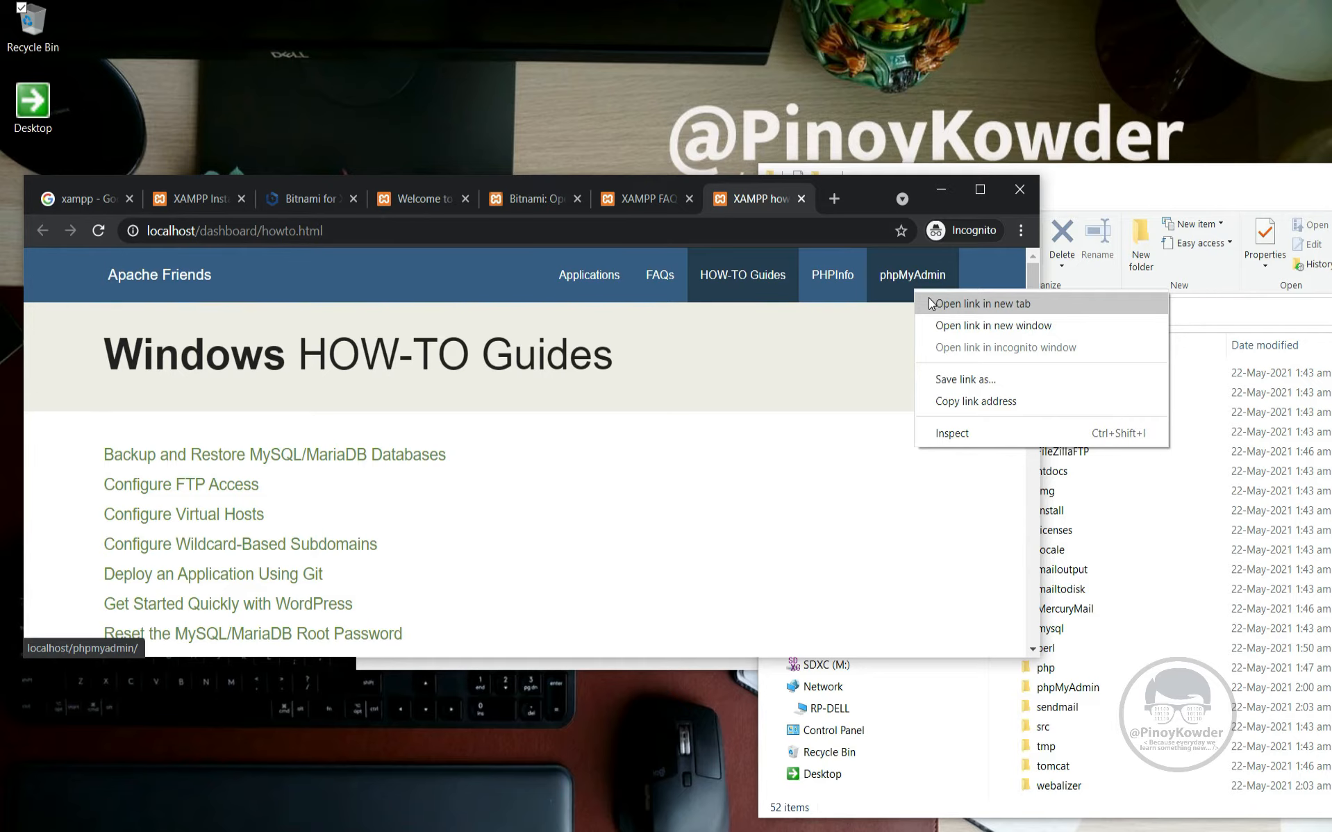
{"action": "left_click", "coordinate": [930, 300]}
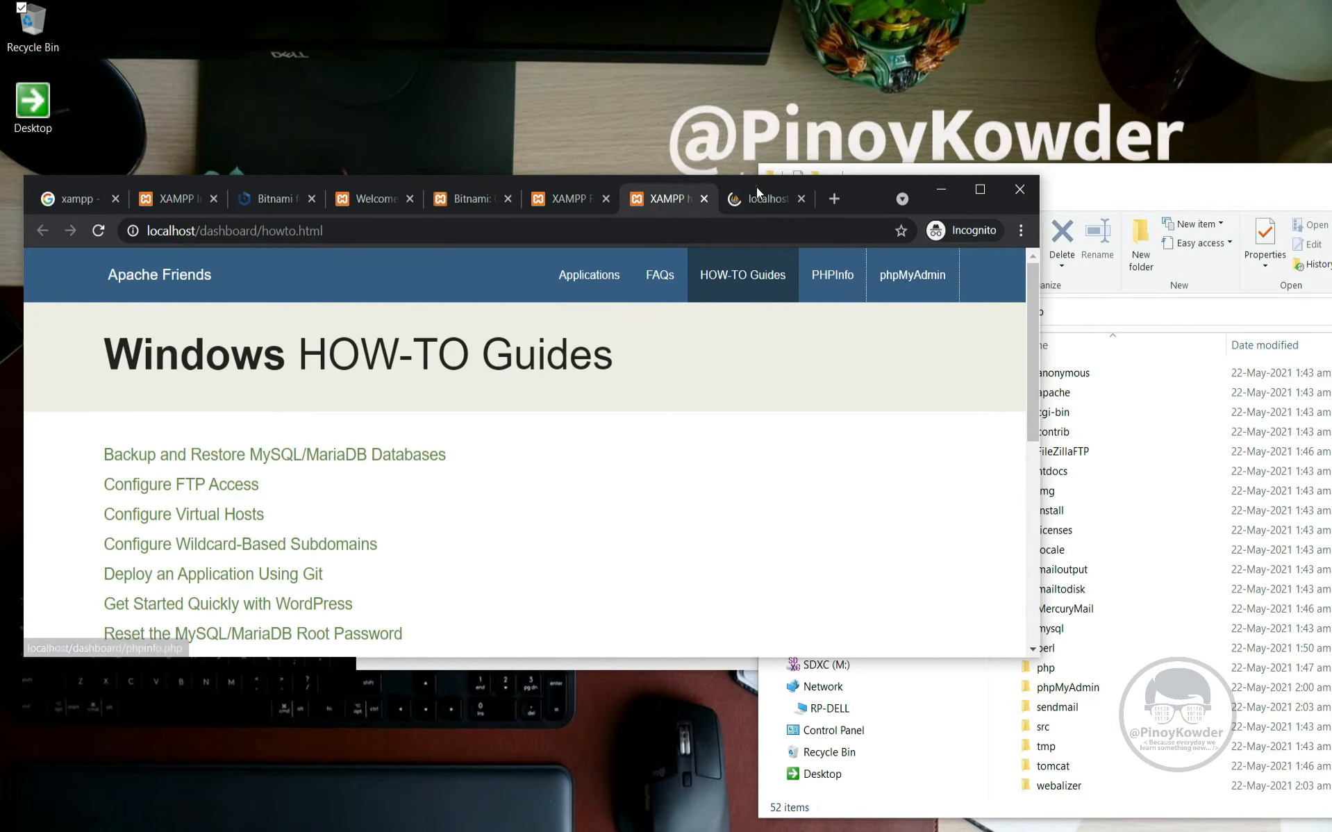
{"action": "left_click", "coordinate": [757, 199]}
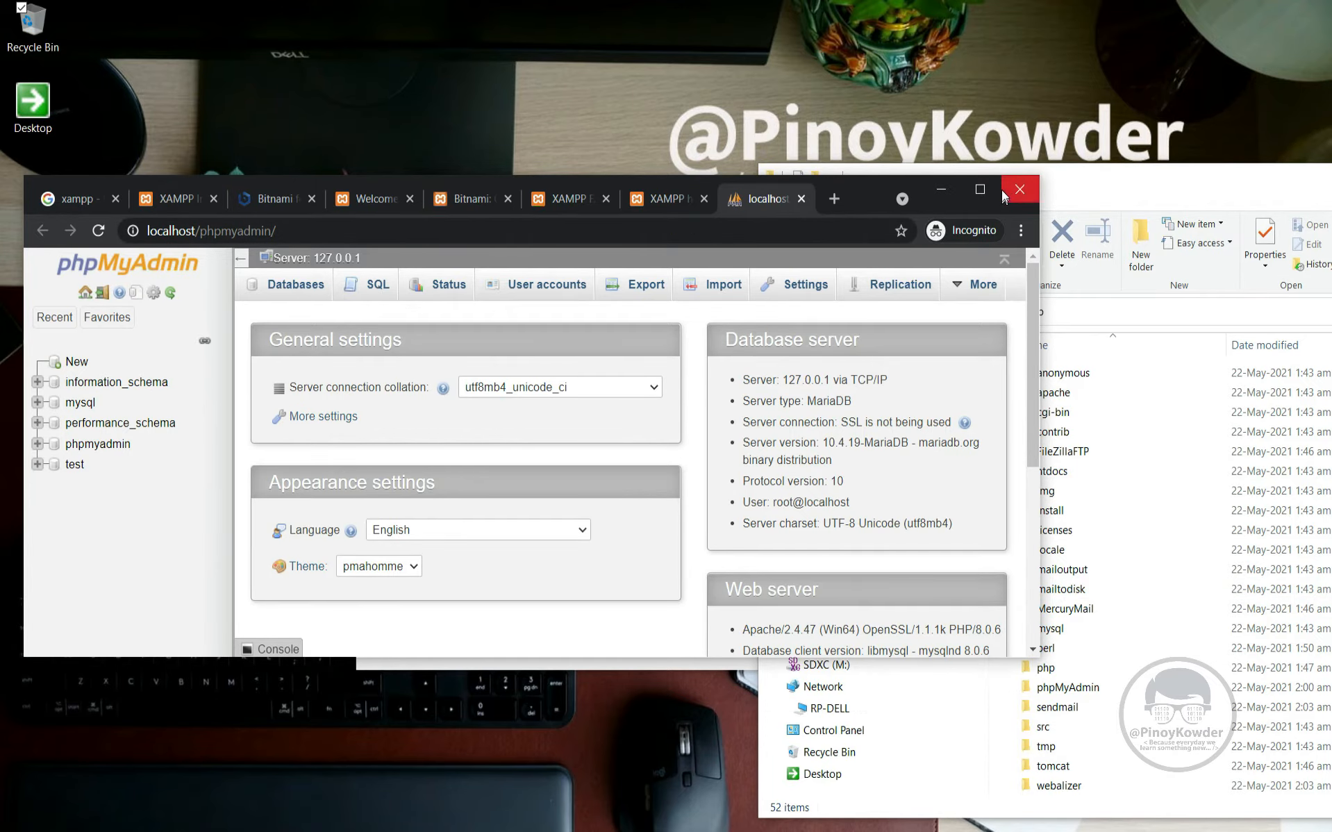
{"action": "left_click", "coordinate": [1060, 181]}
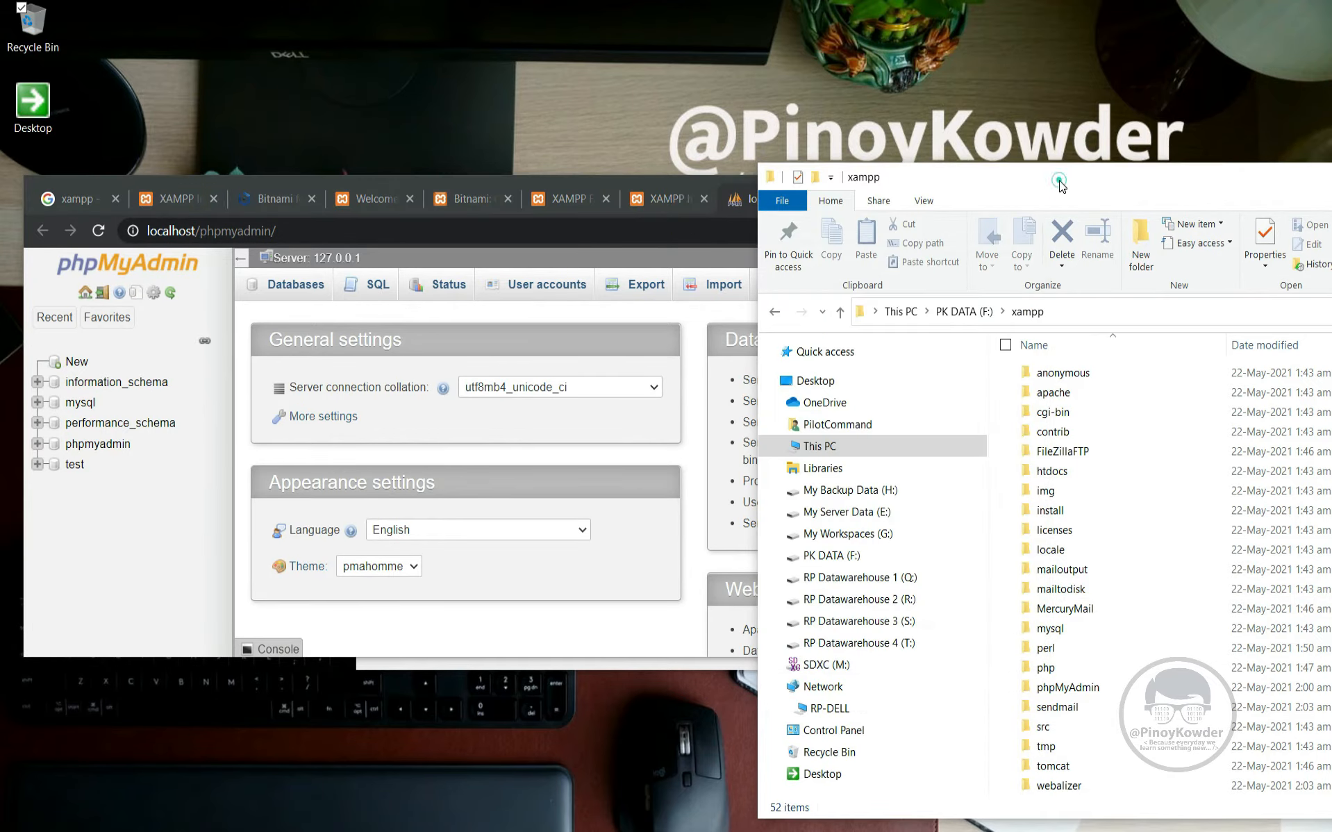
Close the phpMyAdmin, HOW-TO Guides, FAQs and Applications tabs in Chrome.
{"action": "left_click", "coordinate": [747, 235]}
{"action": "left_click", "coordinate": [802, 199]}
{"action": "left_click", "coordinate": [803, 200]}
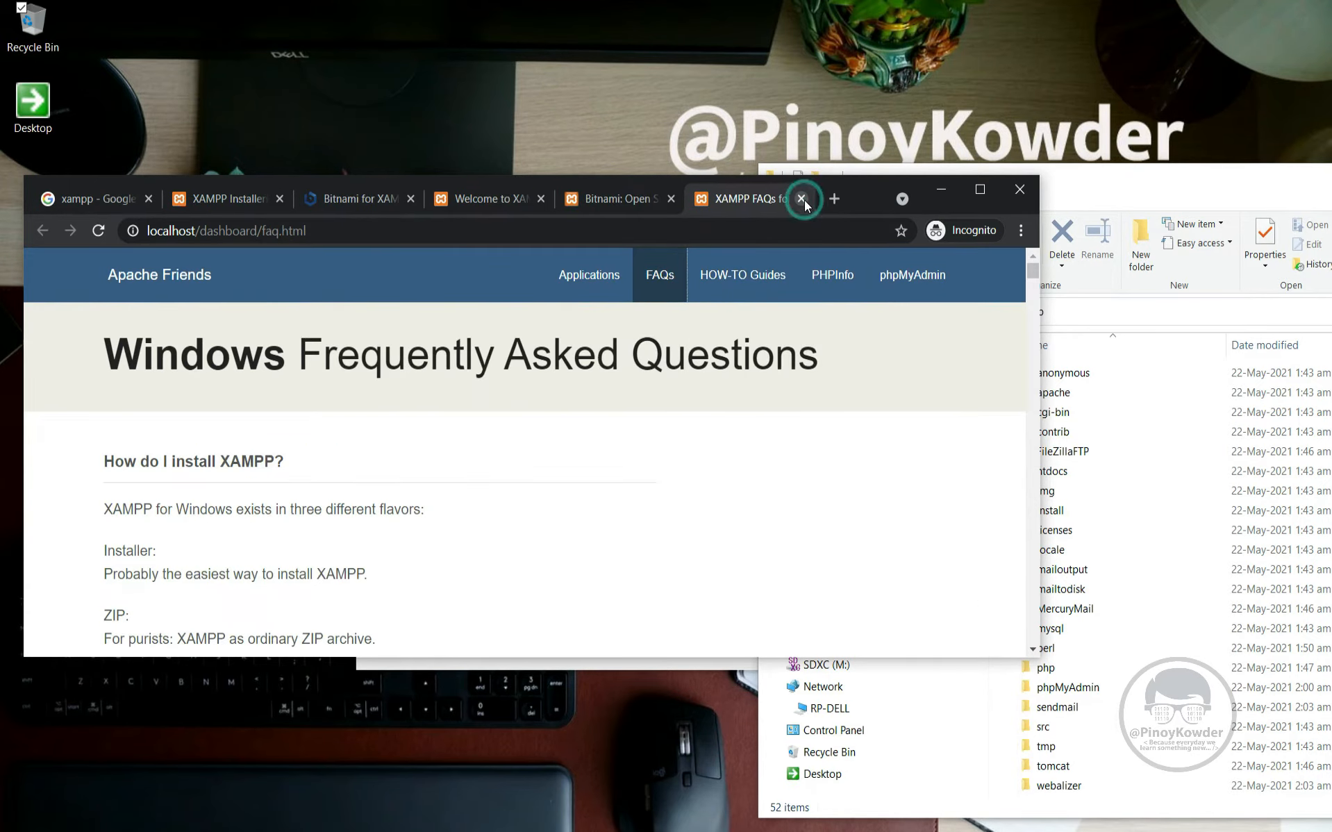
{"action": "left_click", "coordinate": [804, 200]}
{"action": "left_click", "coordinate": [804, 200]}
{"action": "left_click", "coordinate": [804, 200]}
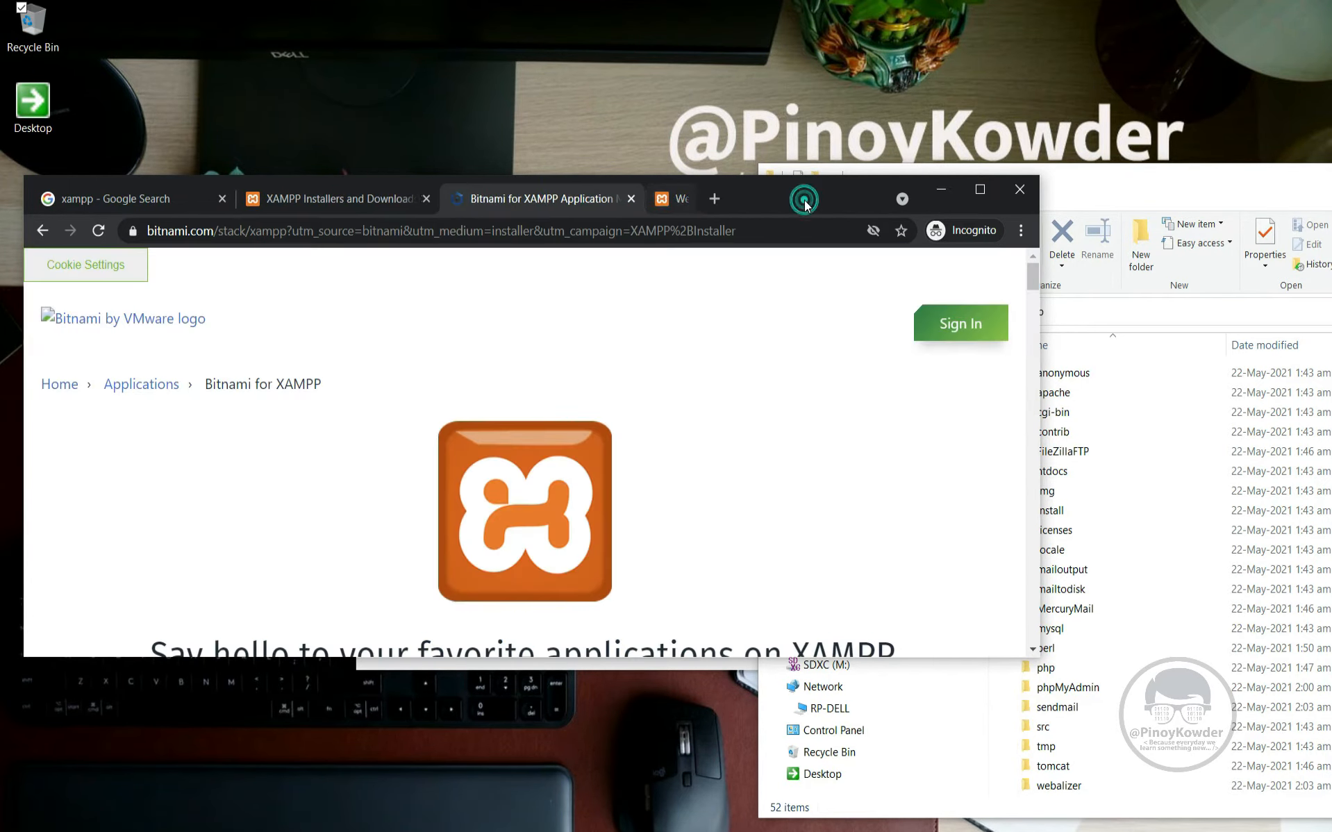
Load localhost in the last browser tab to show the XAMPP welcome page.
{"action": "left_click", "coordinate": [677, 189]}
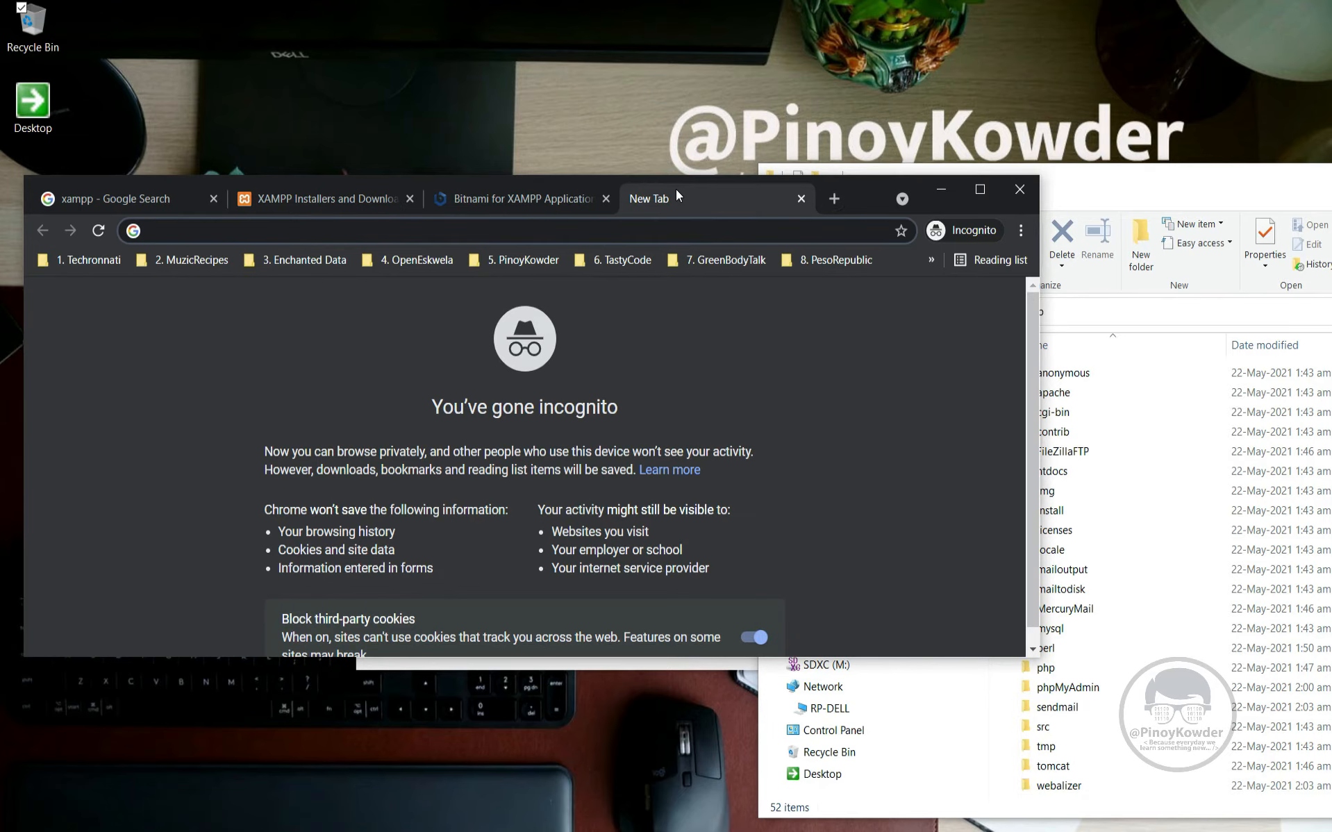
{"action": "type", "text": "local"}
{"action": "key", "text": "Return"}
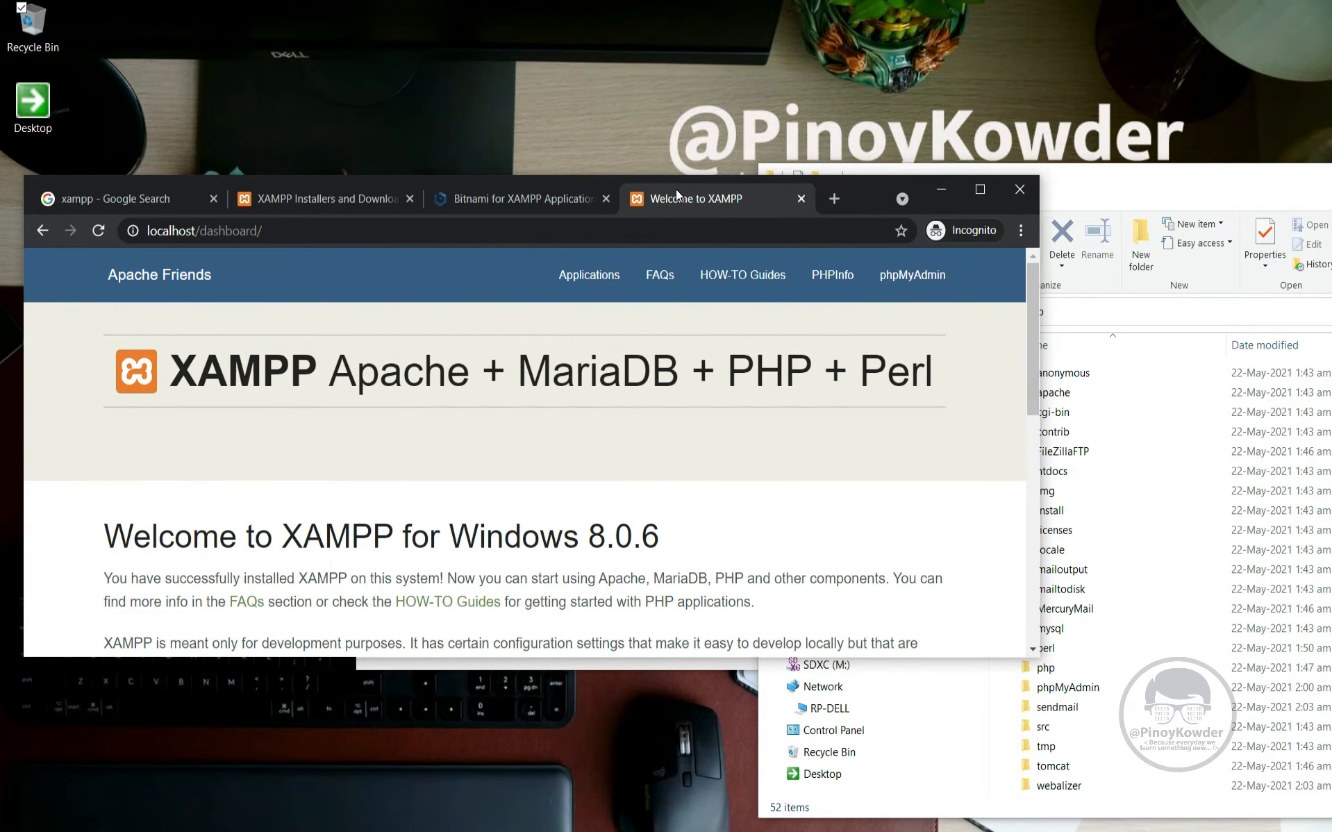
Bring the xampp folder window forward, move it further into view, and open its htdocs folder.
{"action": "left_click", "coordinate": [1102, 190]}
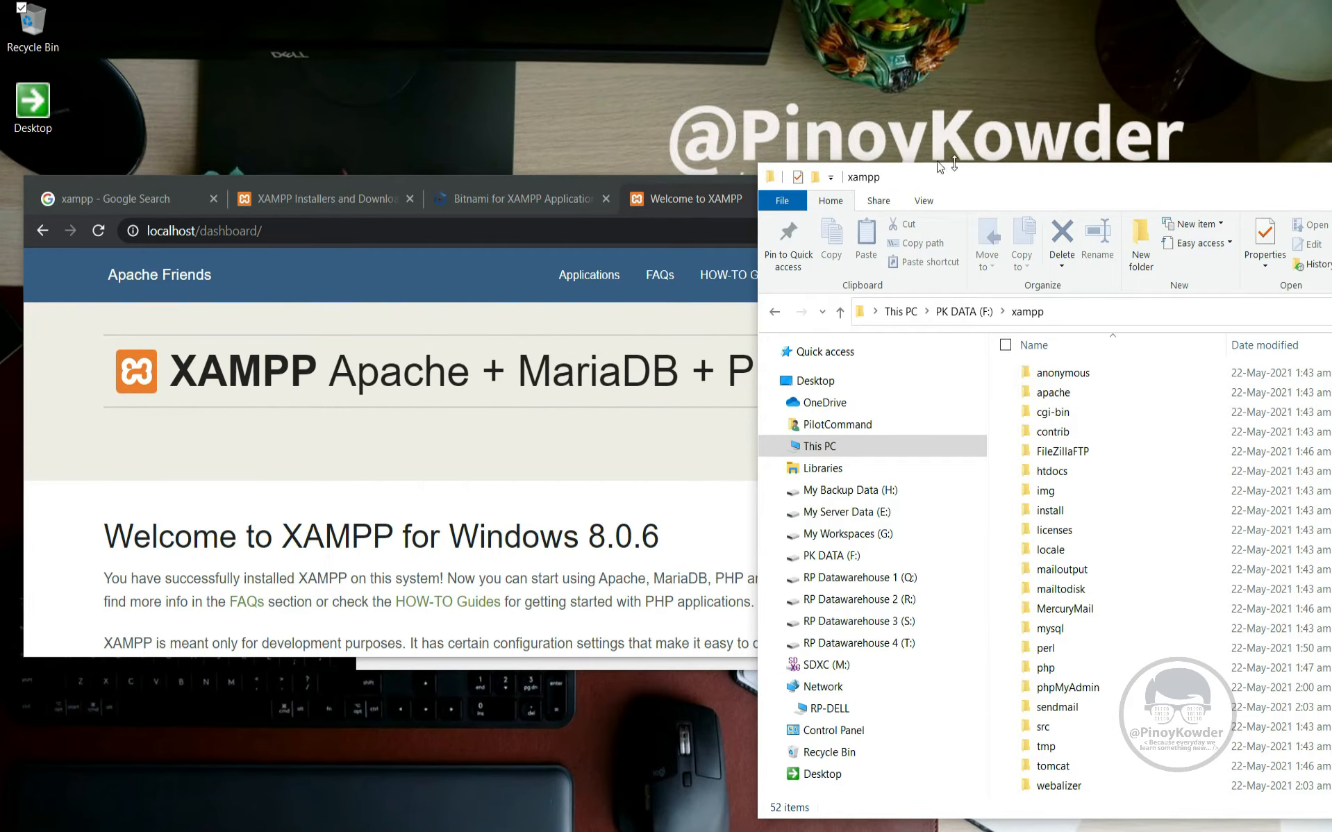
{"action": "left_click_drag", "start_coordinate": [979, 175], "coordinate": [775, 149]}
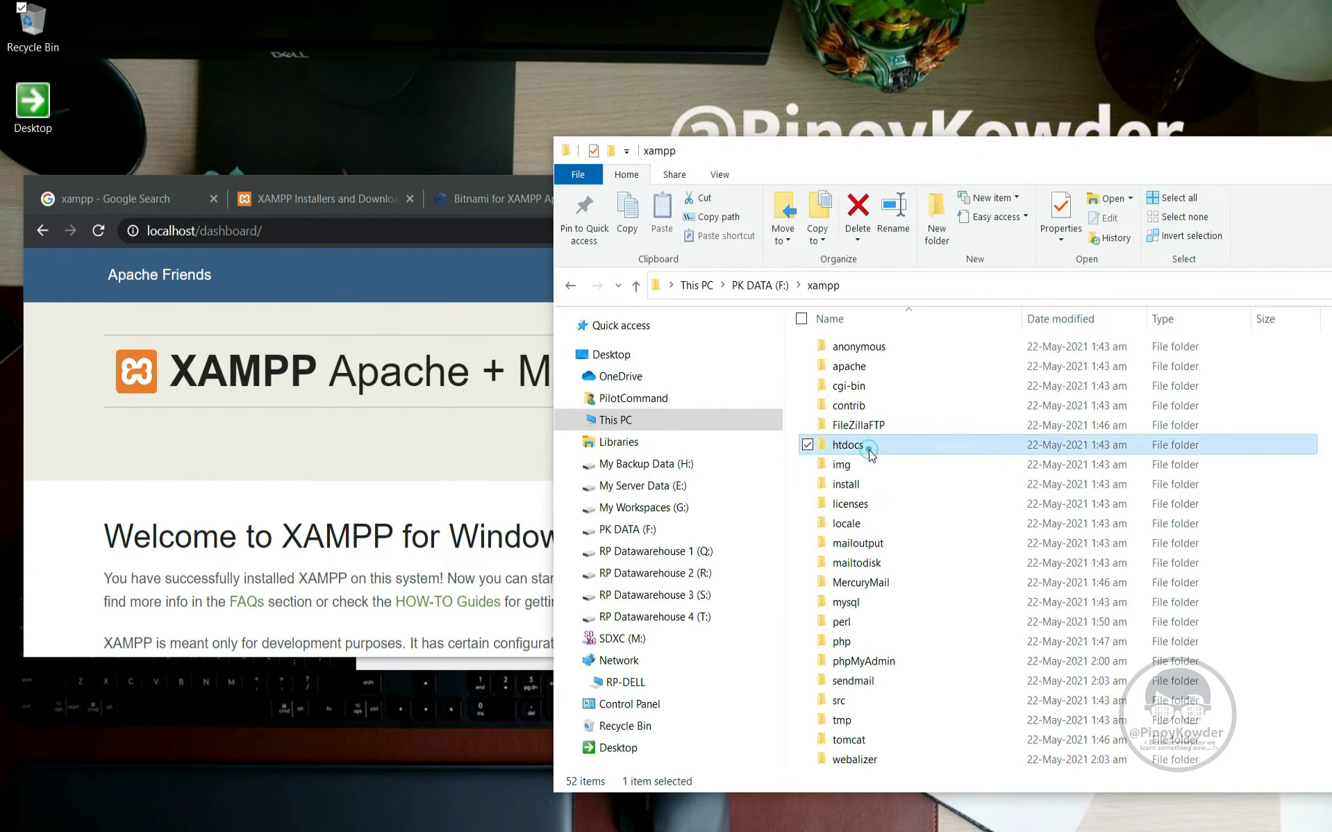
{"action": "double_click", "coordinate": [849, 444]}
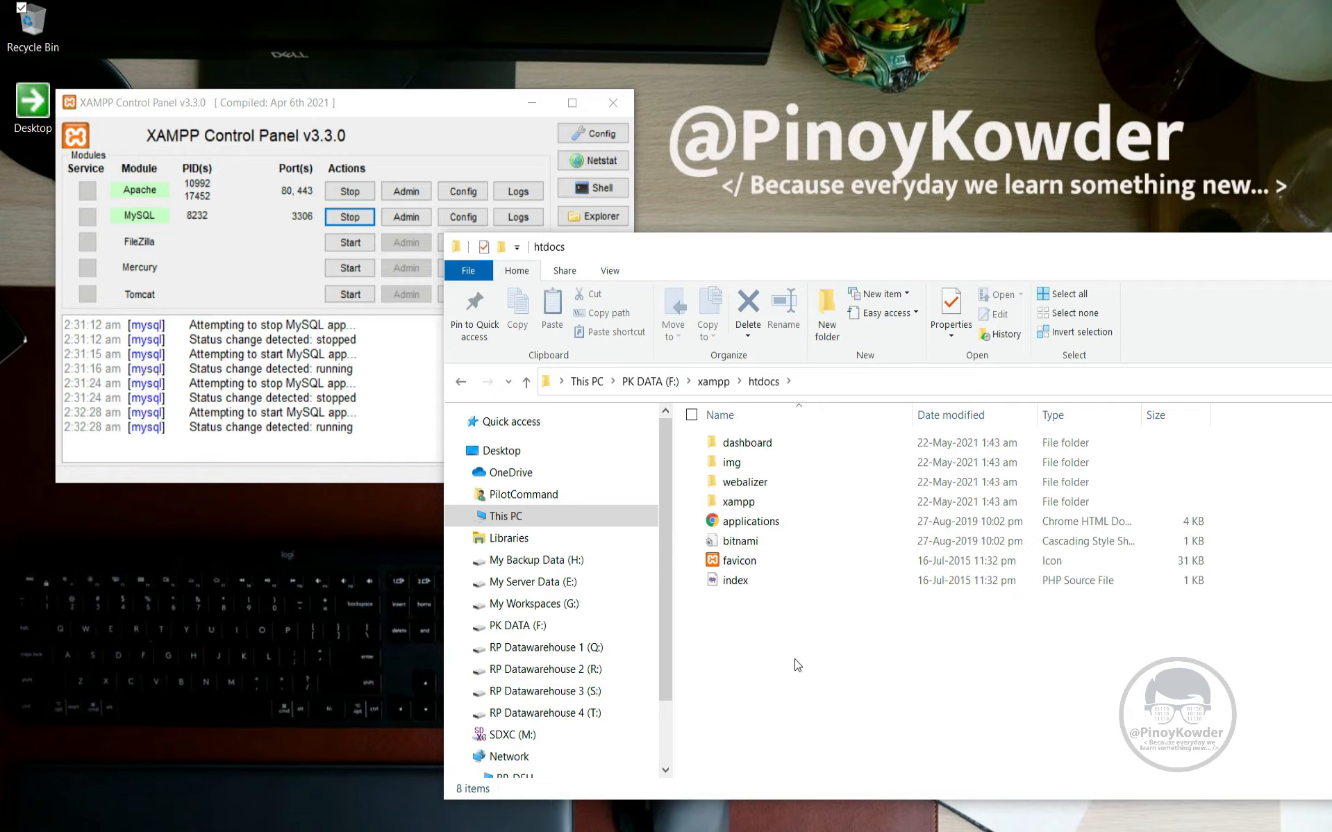
Create a new folder named mywebsite inside the htdocs folder.
{"action": "right_click", "coordinate": [748, 641]}
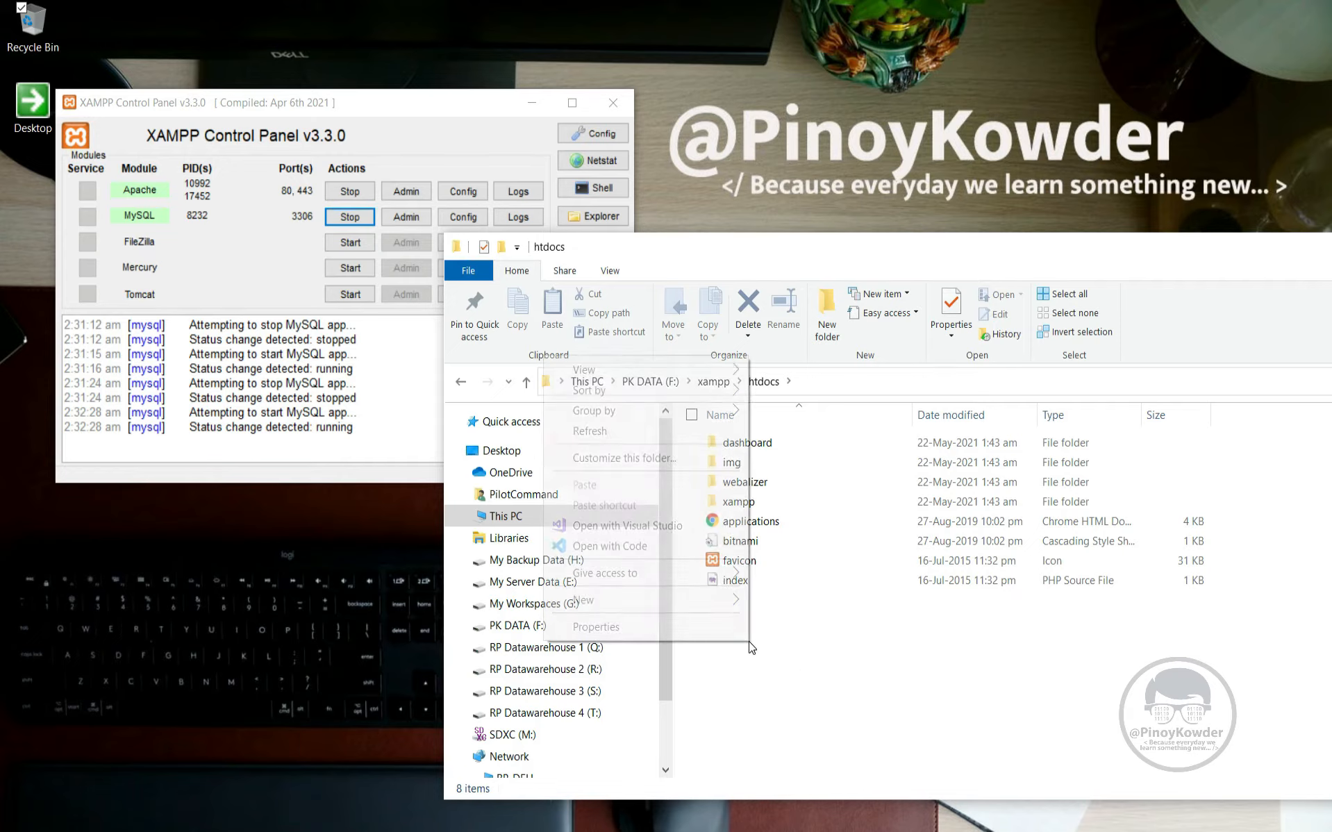
{"action": "left_click", "coordinate": [710, 601]}
{"action": "left_click", "coordinate": [792, 305]}
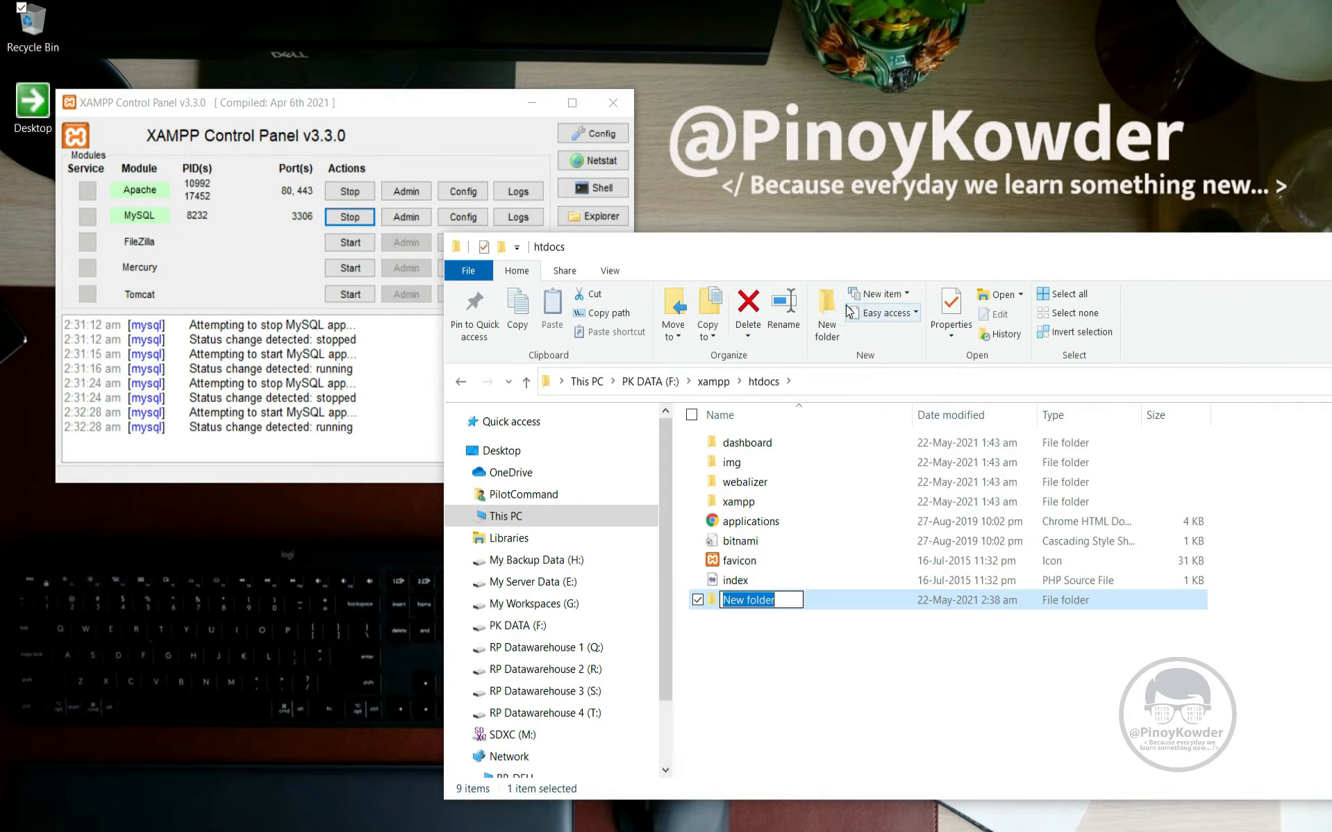
{"action": "type", "text": "mywe"}
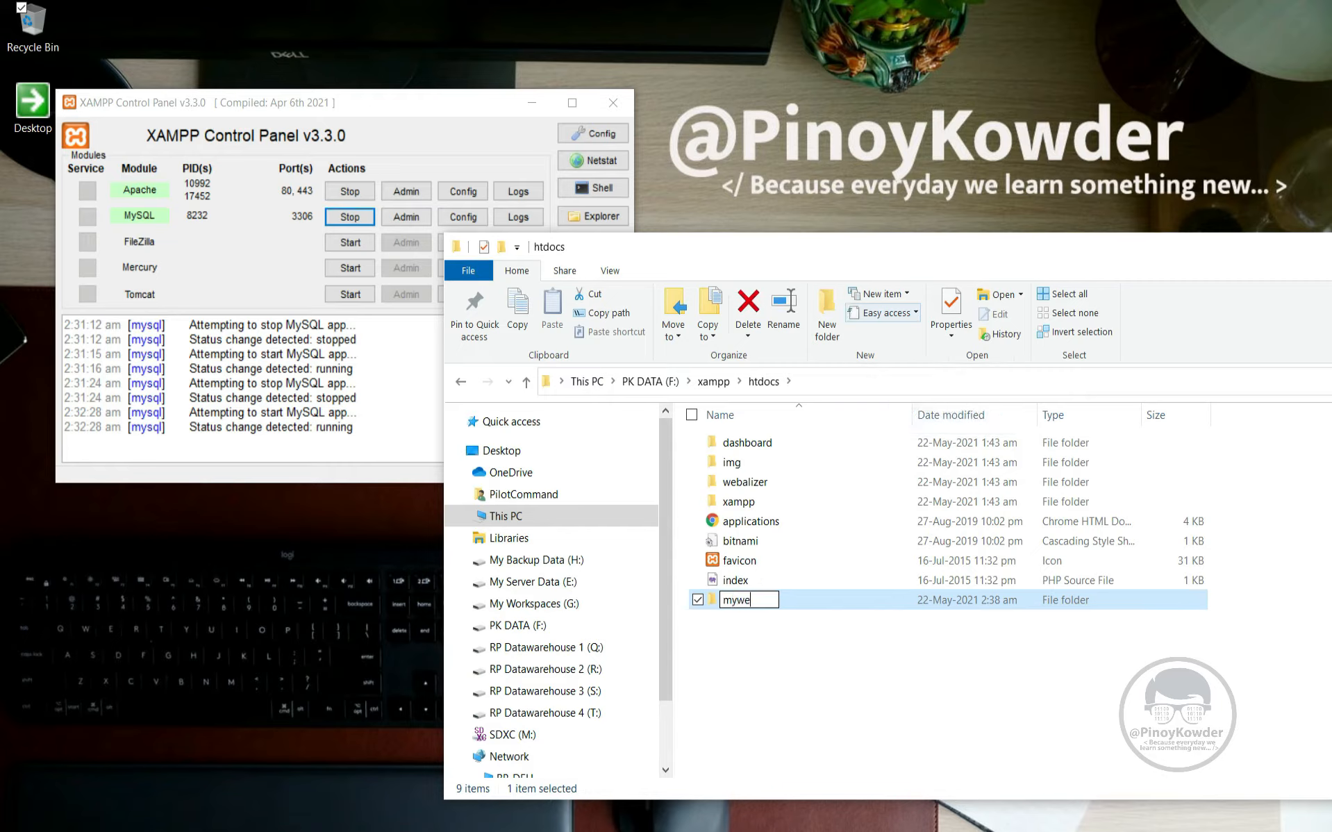
{"action": "type", "text": "bsite"}
{"action": "left_click", "coordinate": [994, 667]}
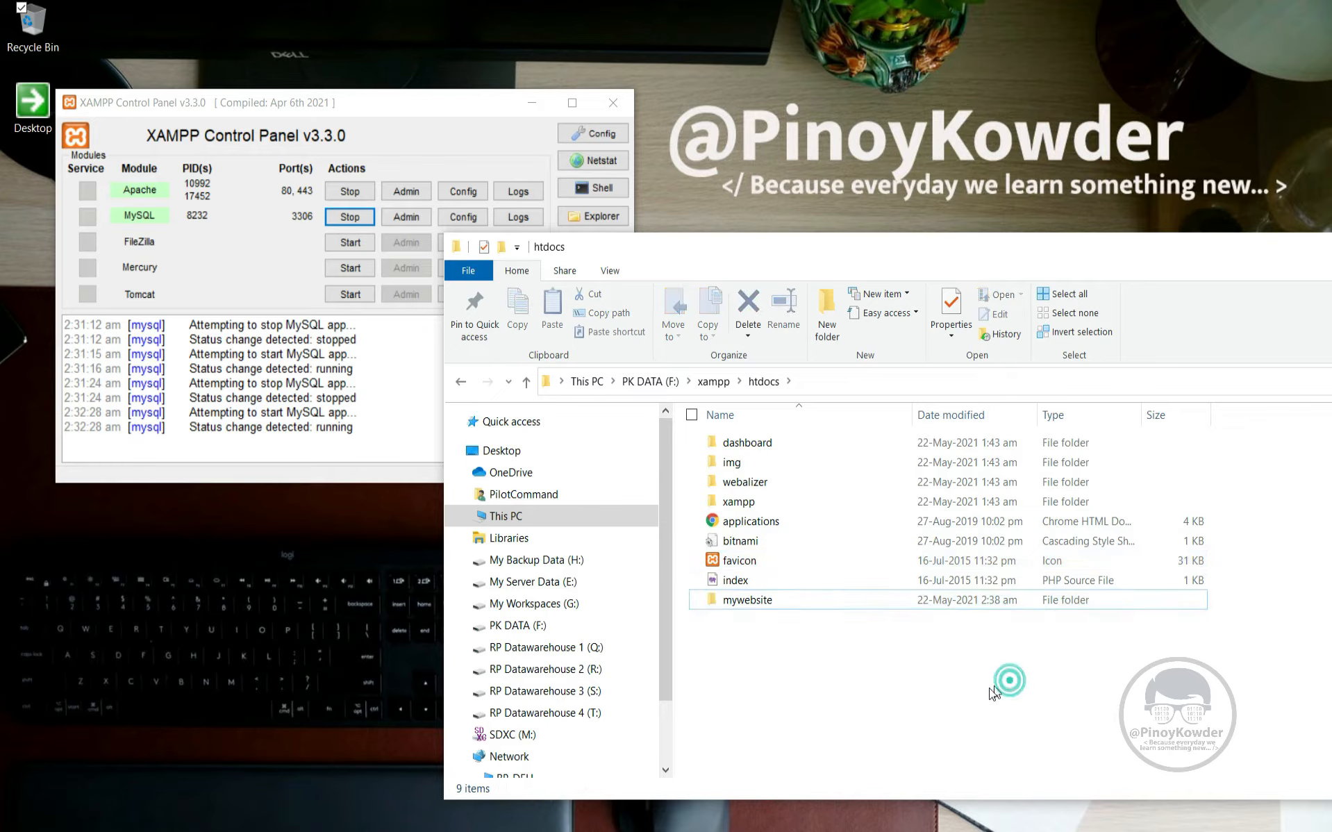
Switch to Chrome and load google.com in a new tab.
{"action": "right_click", "coordinate": [726, 602]}
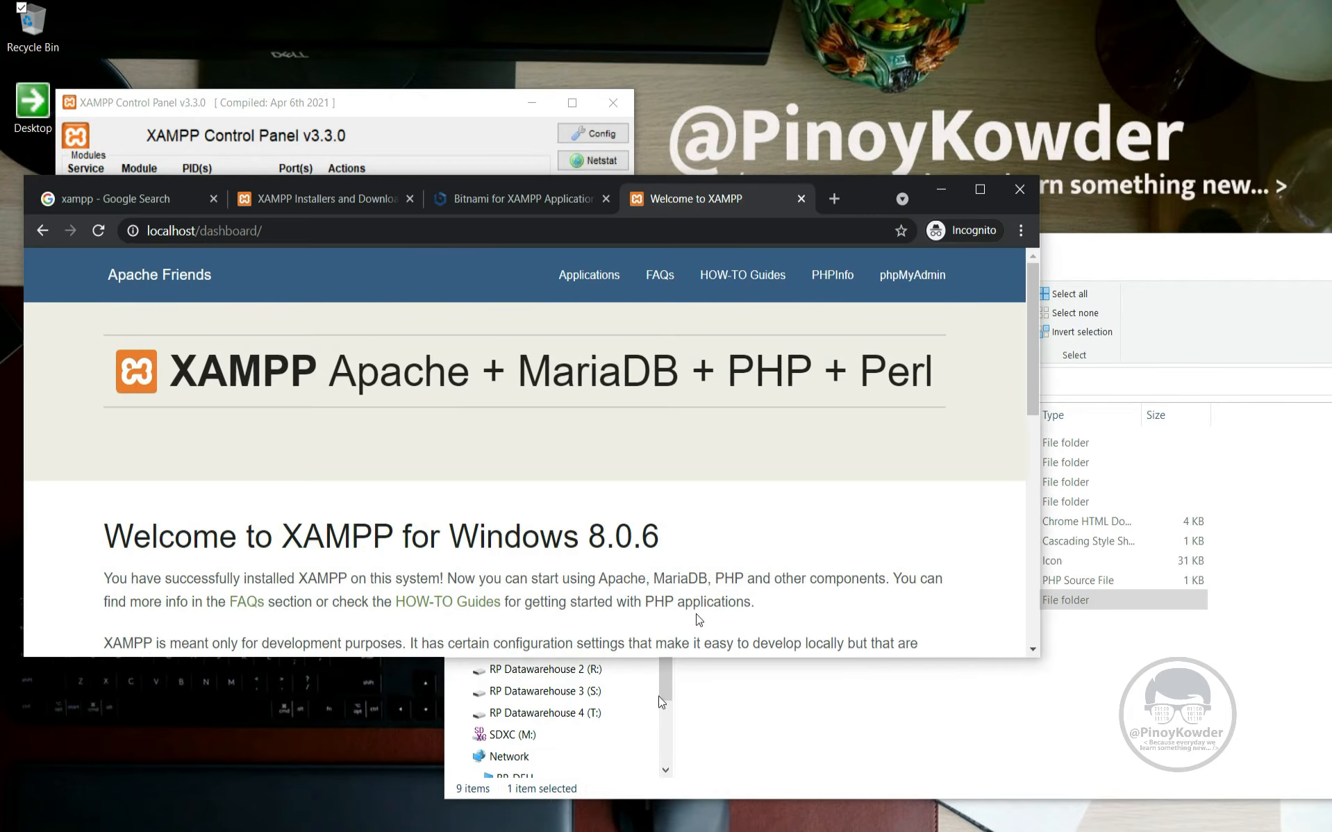
{"action": "left_click", "coordinate": [835, 200]}
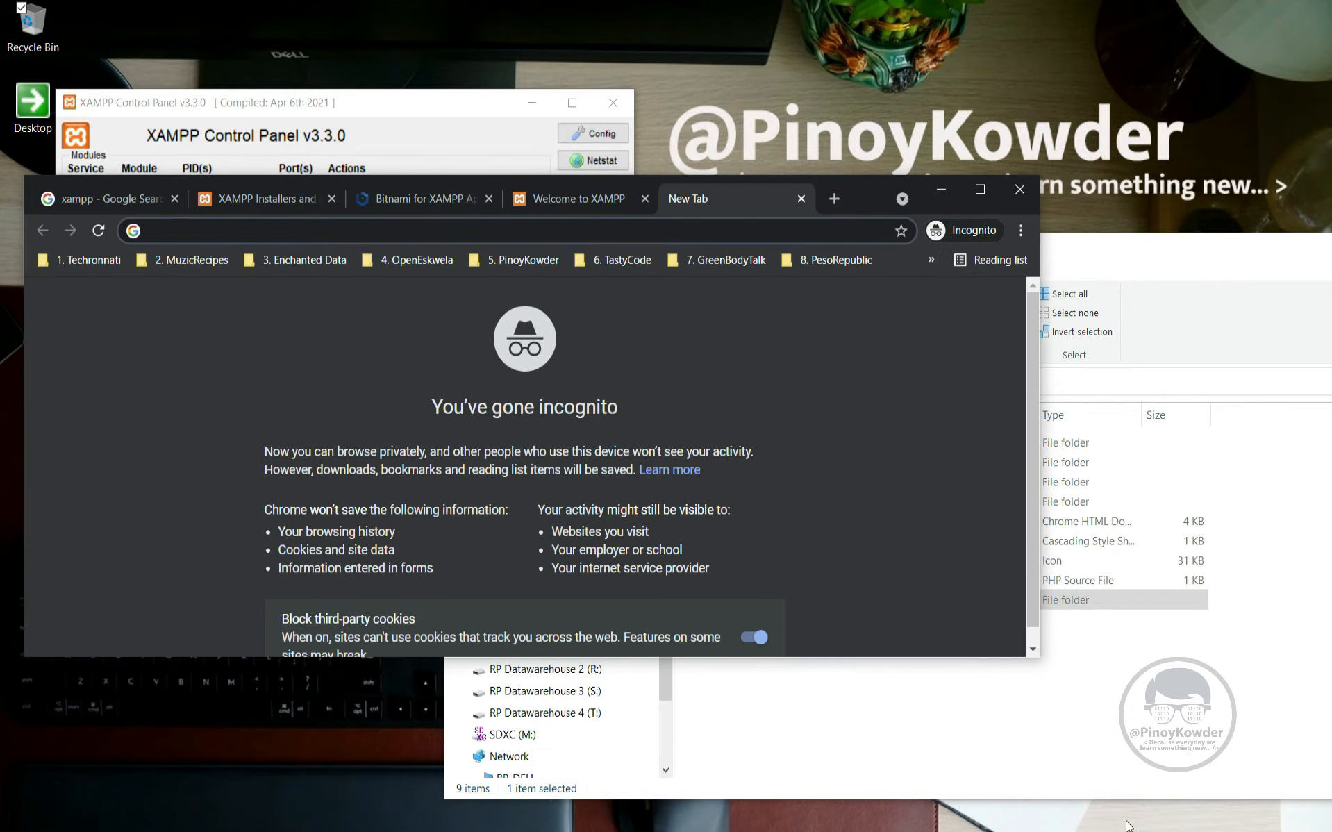
{"action": "type", "text": "google.com"}
{"action": "key", "text": "Return"}
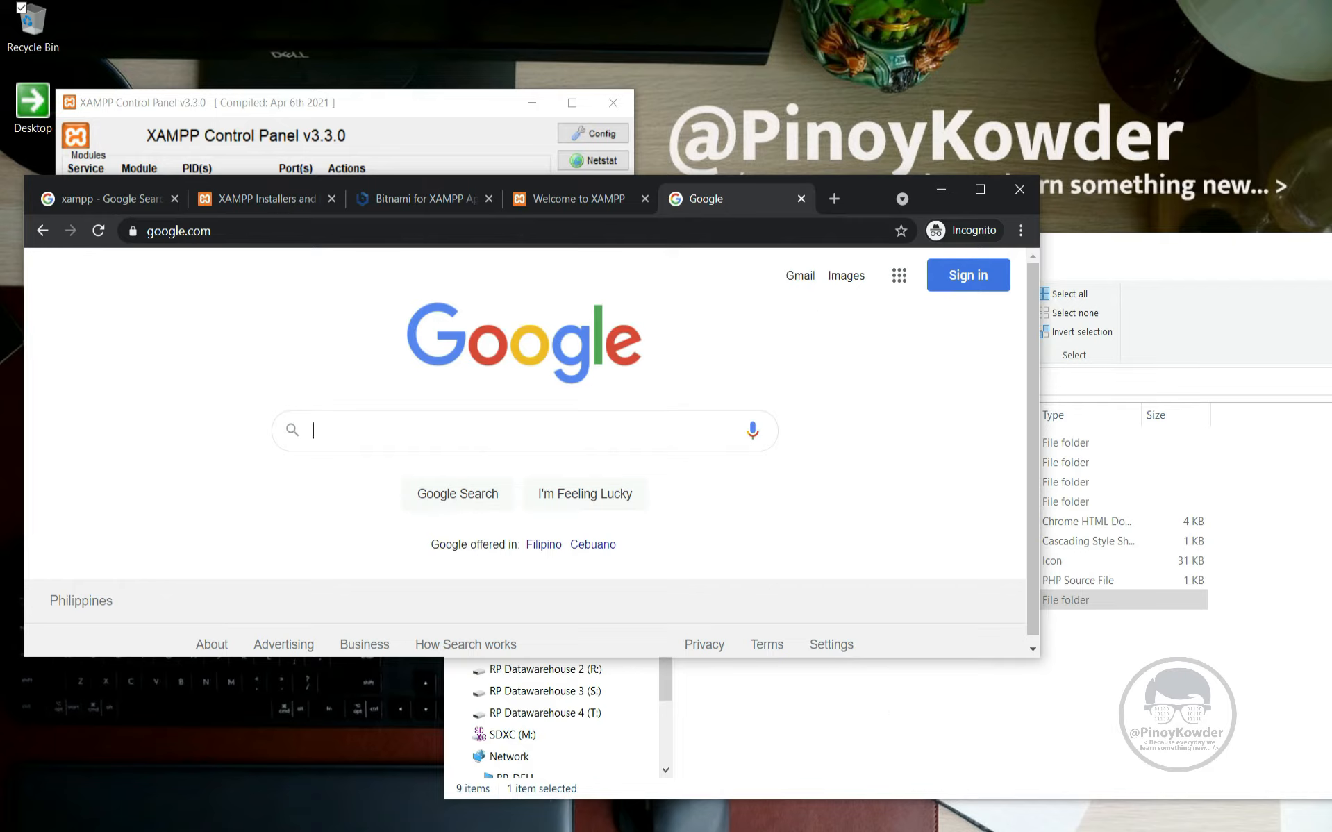
{"action": "left_click", "coordinate": [975, 722]}
{"action": "right_click", "coordinate": [819, 603]}
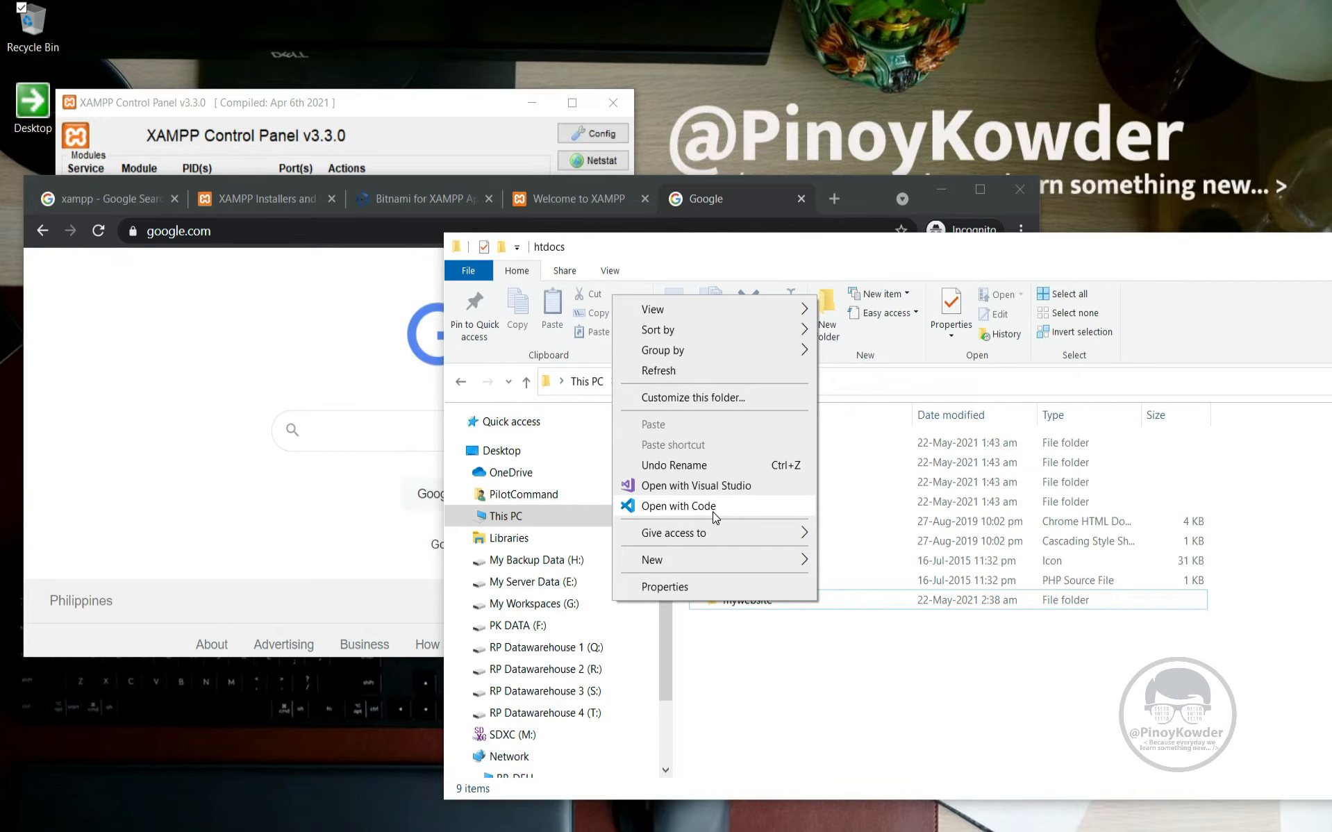
{"action": "left_click", "coordinate": [356, 539]}
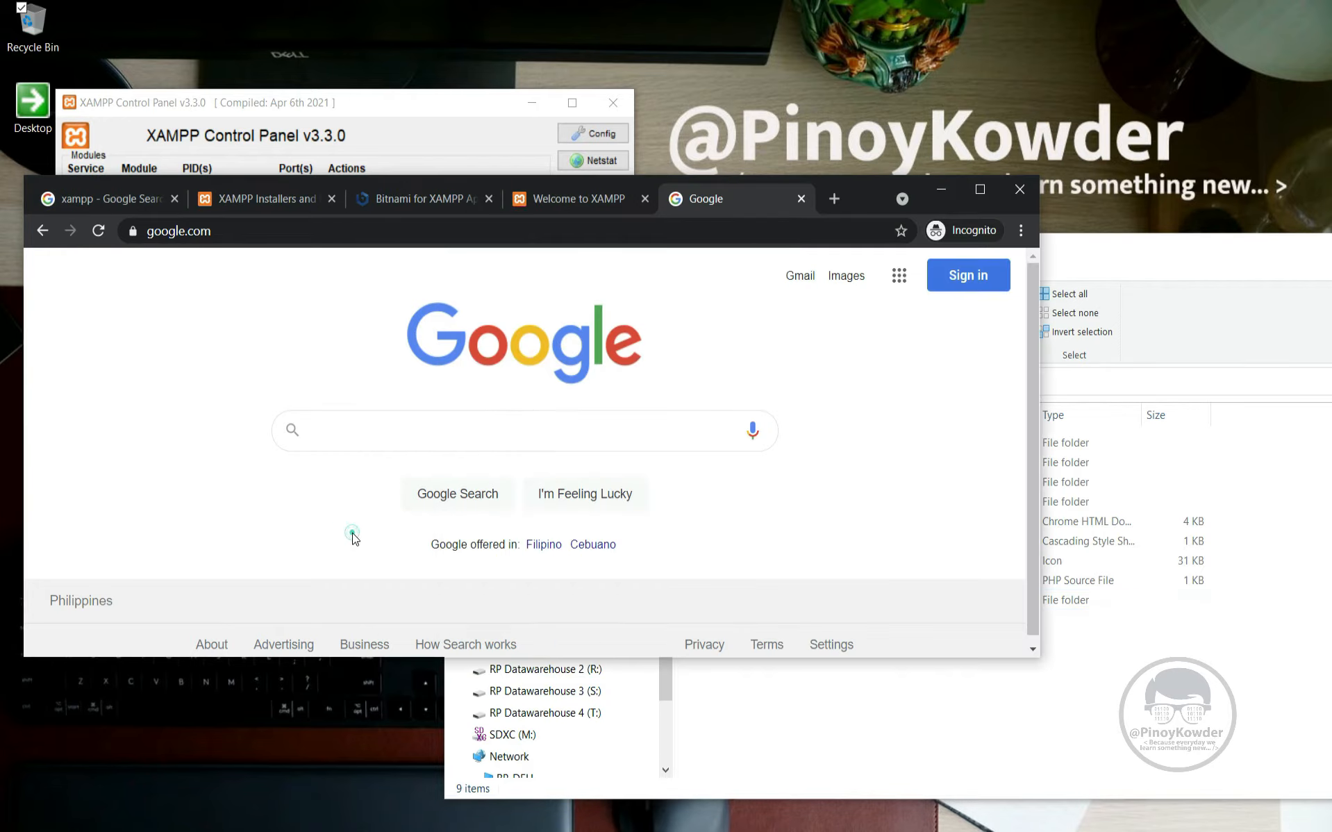
Search Google for "visual code" and open the official Visual Studio Code site in a new tab.
{"action": "left_click", "coordinate": [464, 437]}
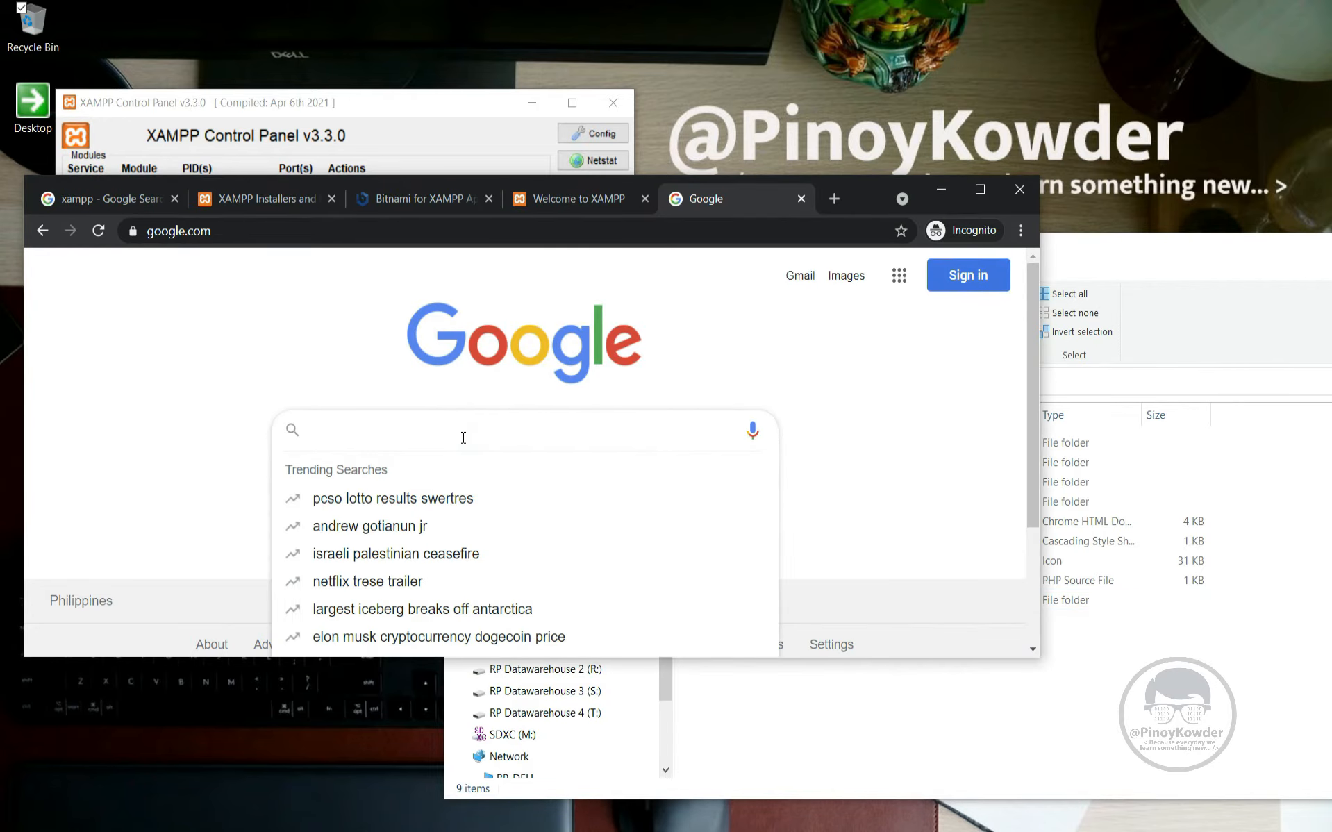
{"action": "type", "text": "vis"}
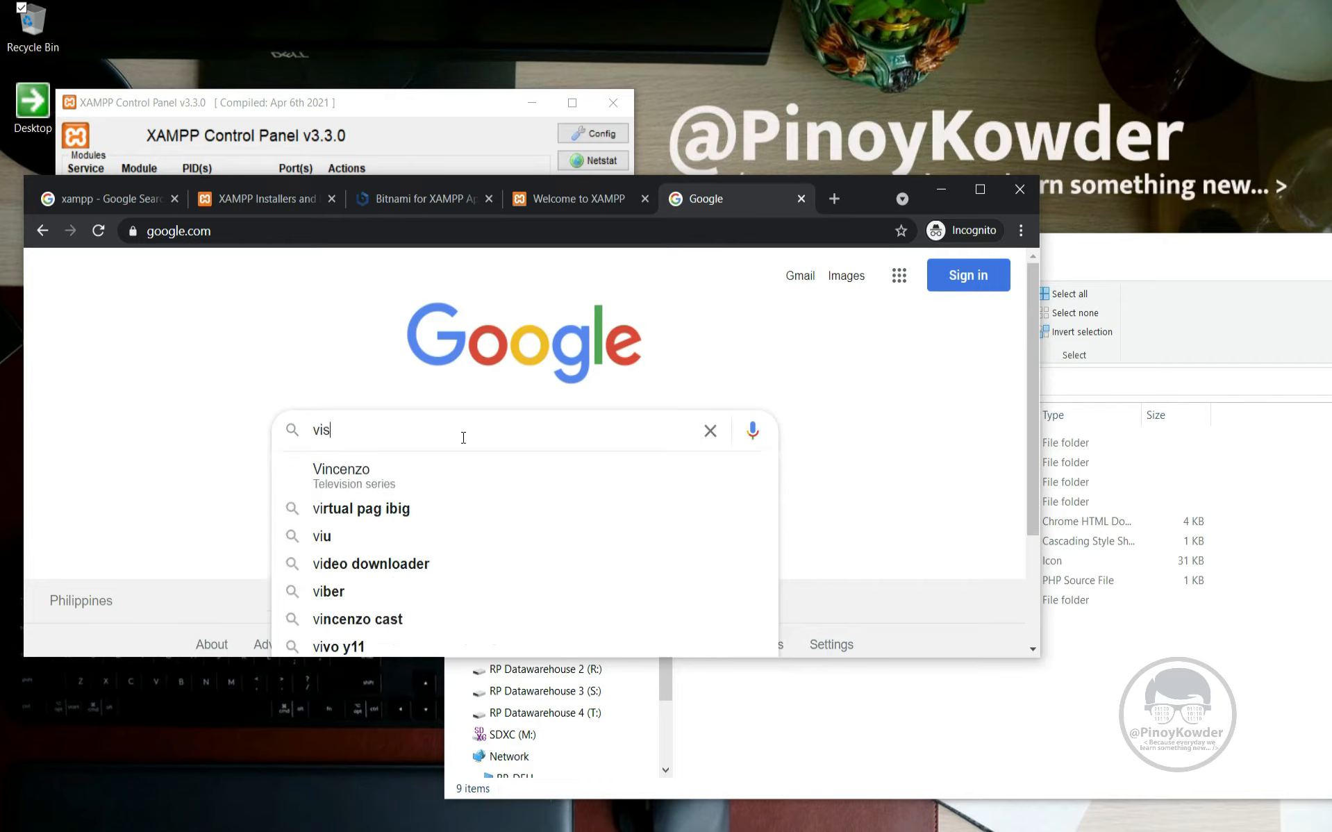
{"action": "type", "text": "ual code"}
{"action": "key", "text": "Return"}
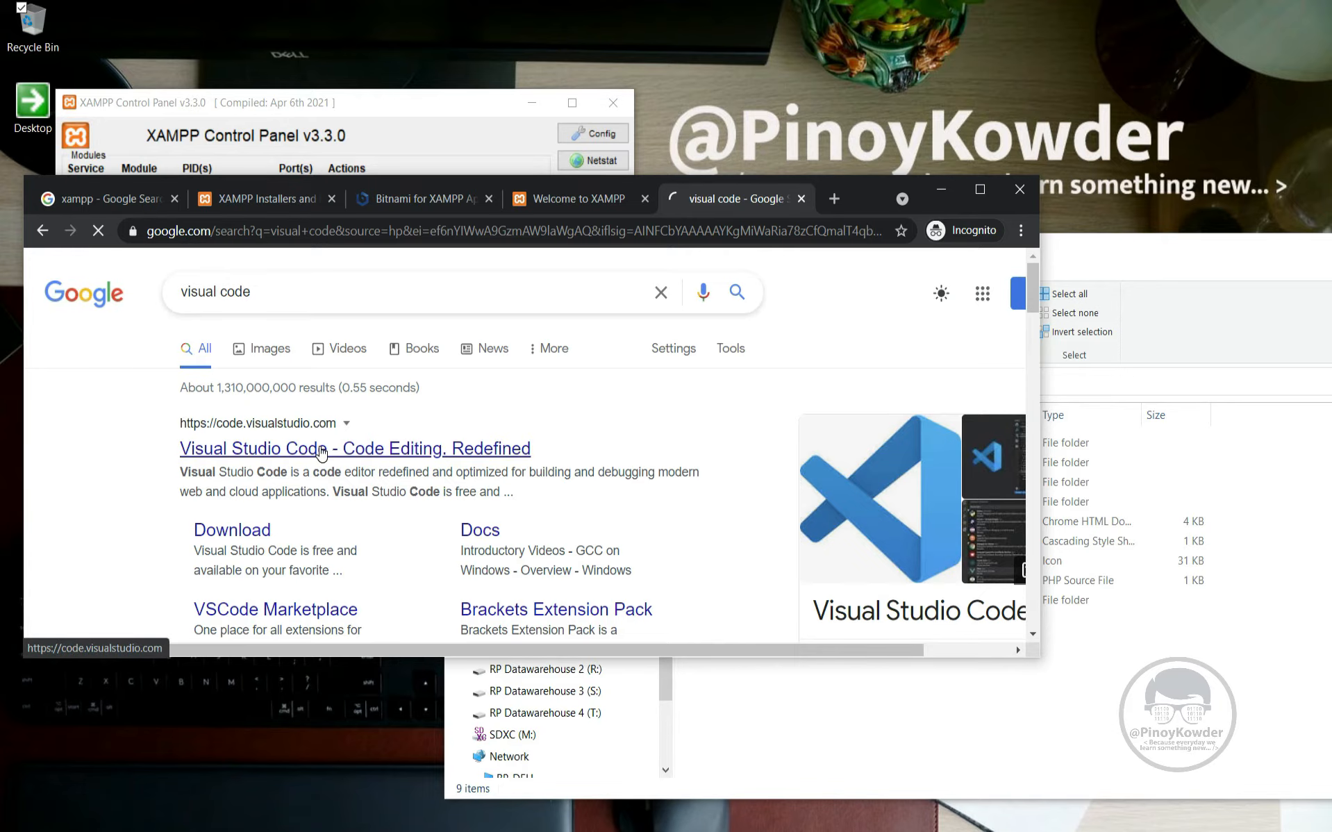
{"action": "right_click", "coordinate": [321, 450]}
{"action": "left_click", "coordinate": [345, 461]}
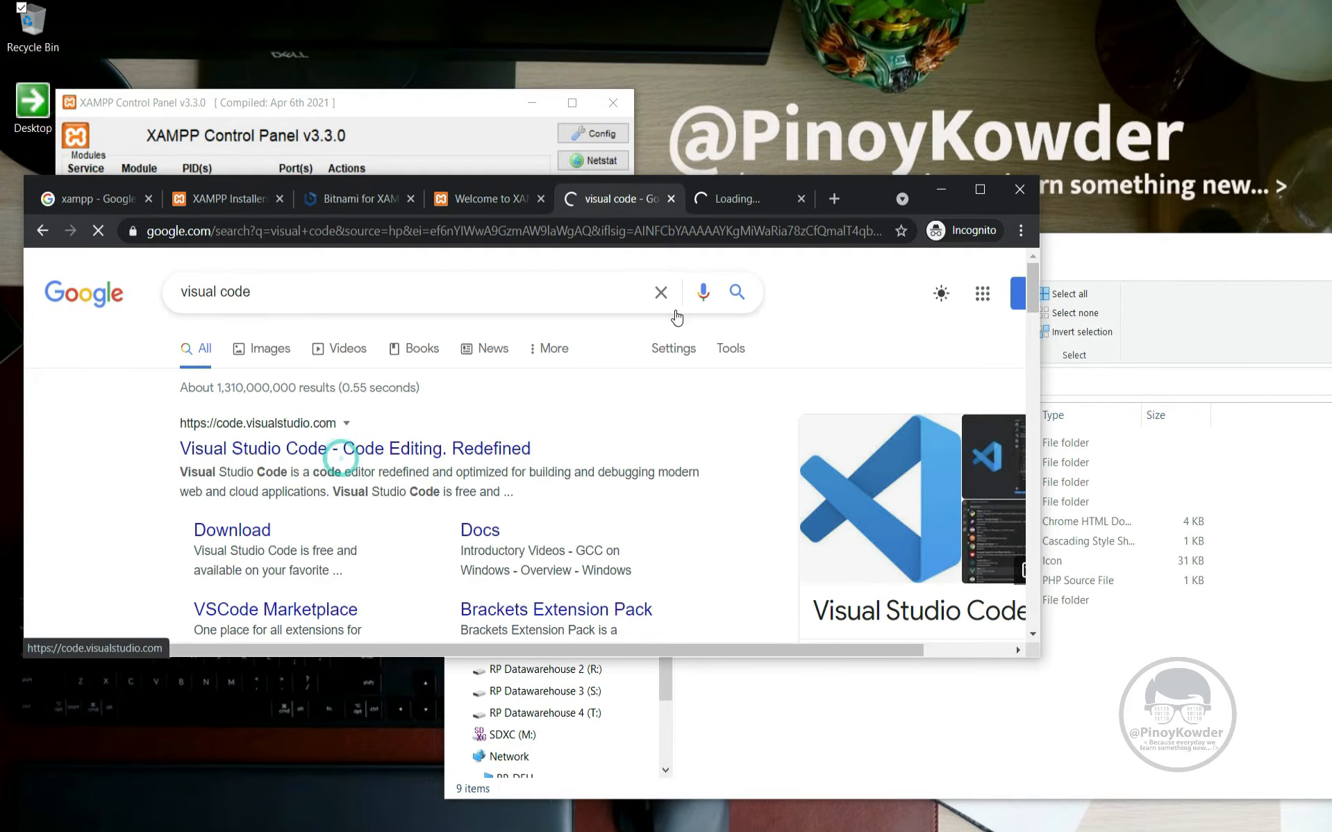
{"action": "left_click", "coordinate": [736, 202]}
Download the stable Windows x64 user installer of Visual Studio Code, saving VSCodeUserSetup-x64-1.56.2 to Downloads.
{"action": "left_click", "coordinate": [356, 586]}
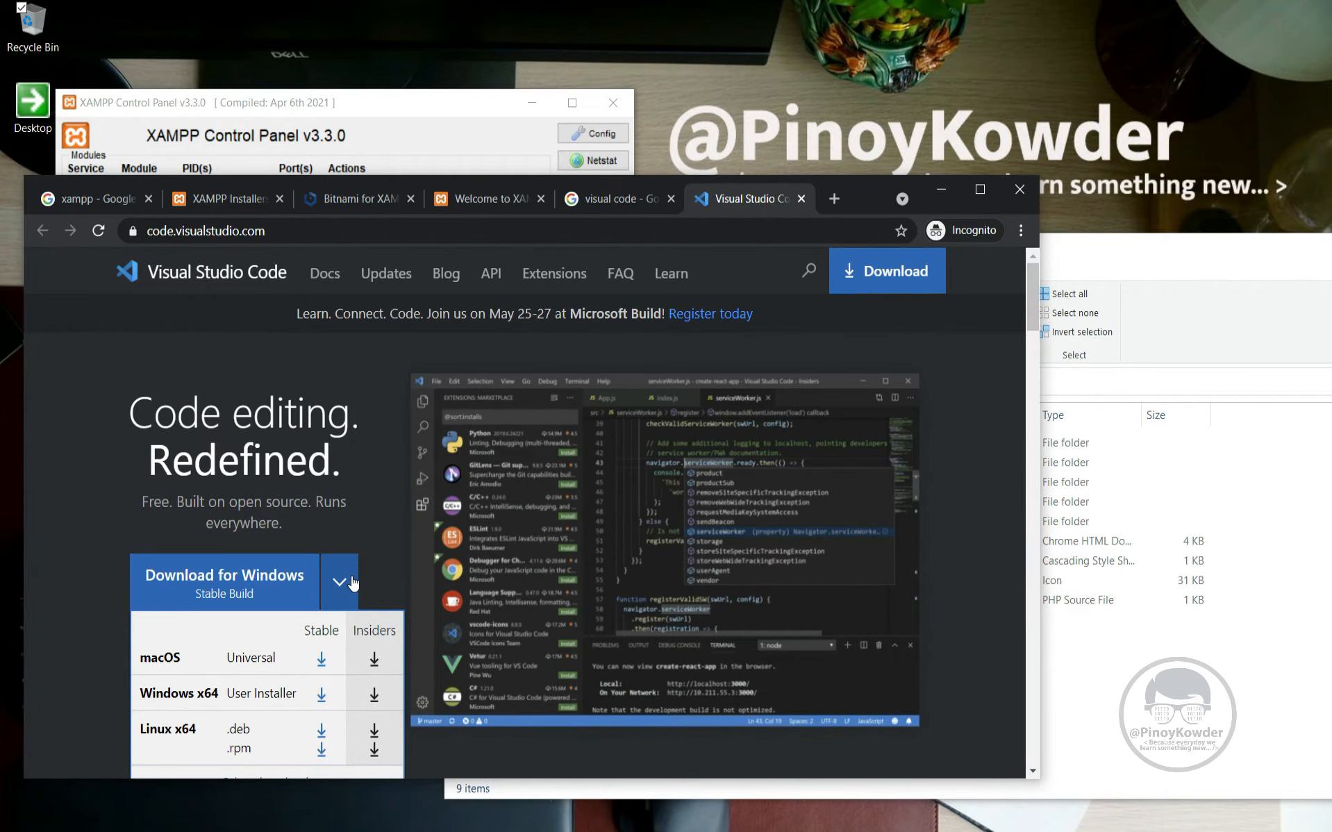
{"action": "left_click", "coordinate": [321, 697]}
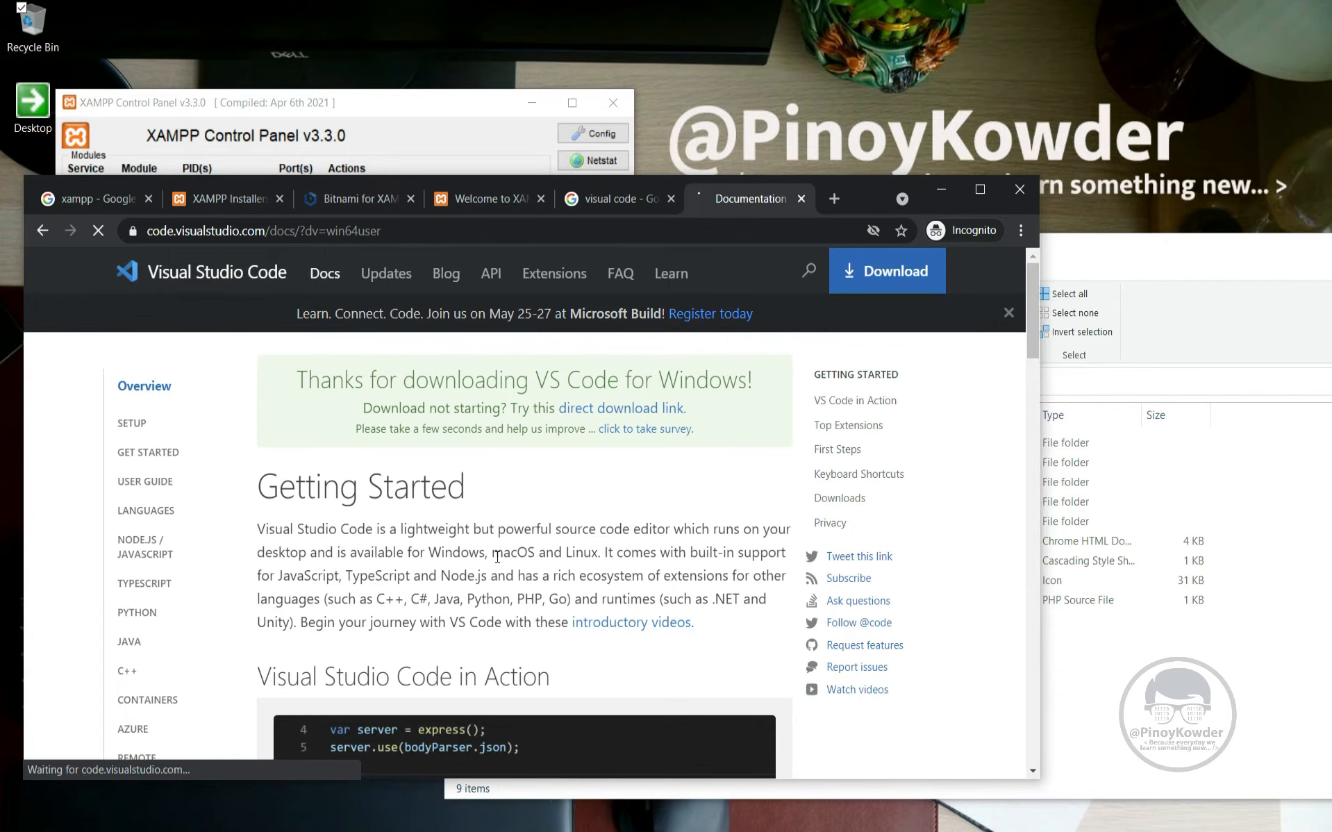
{"action": "scroll", "coordinate": [498, 561], "scroll_direction": "down", "scroll_amount": 4}
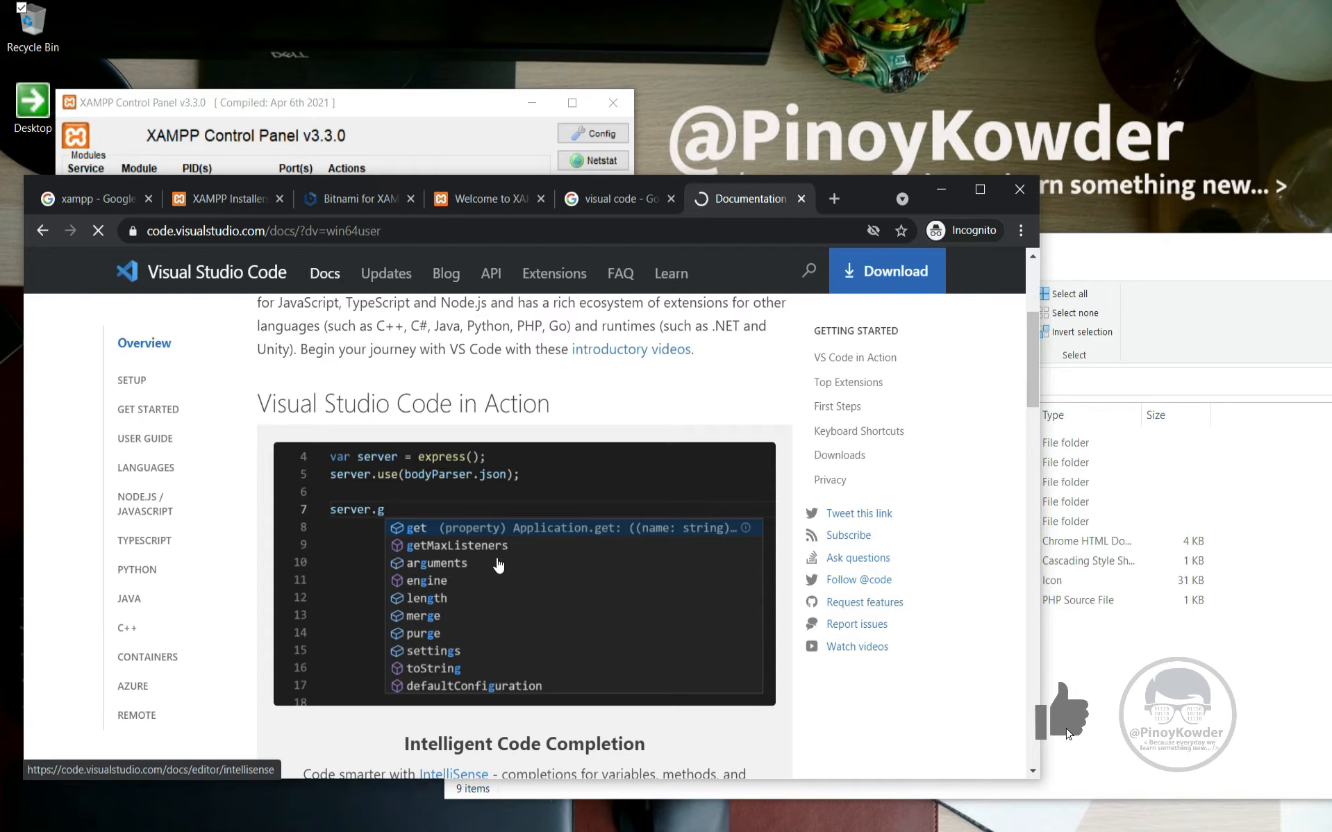
{"action": "scroll", "coordinate": [657, 581], "scroll_direction": "down", "scroll_amount": 5}
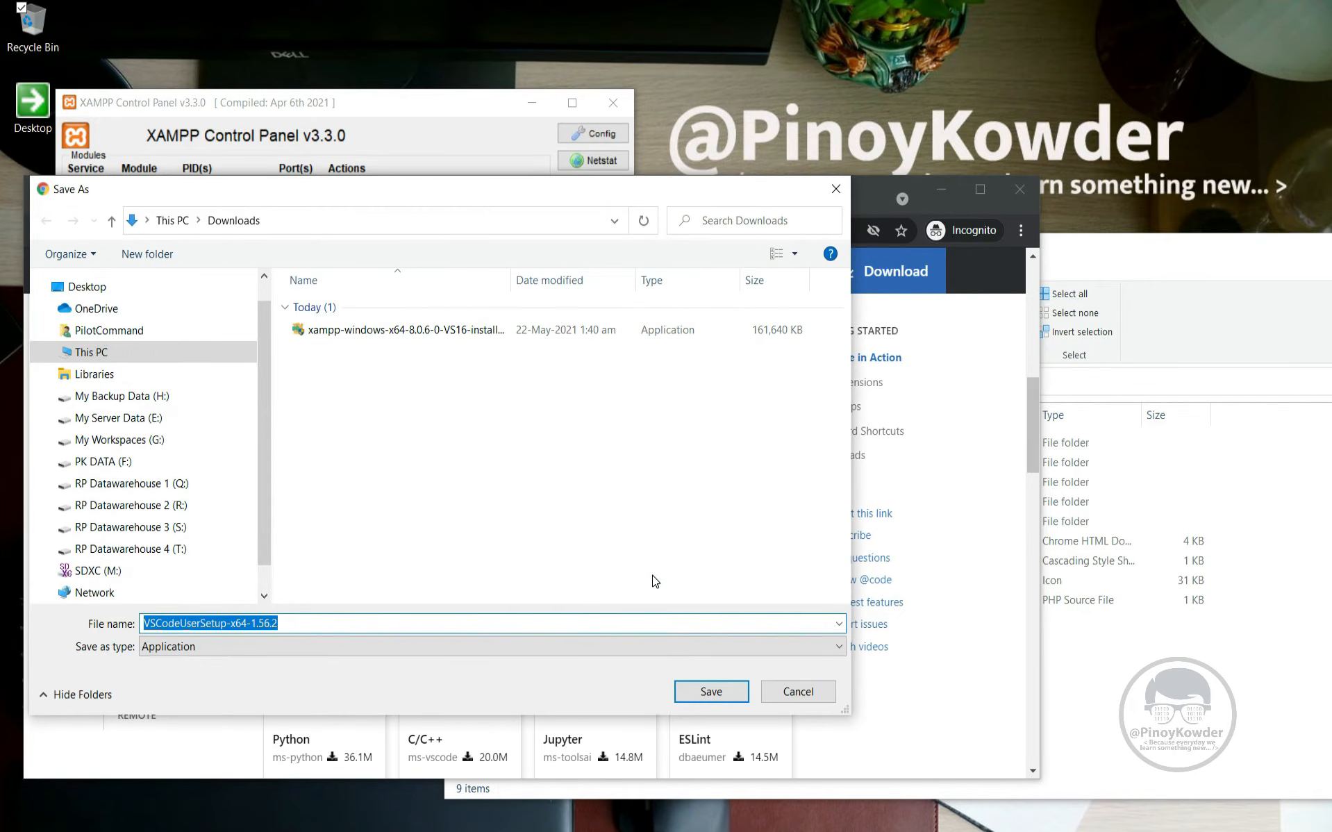
{"action": "left_click", "coordinate": [696, 690]}
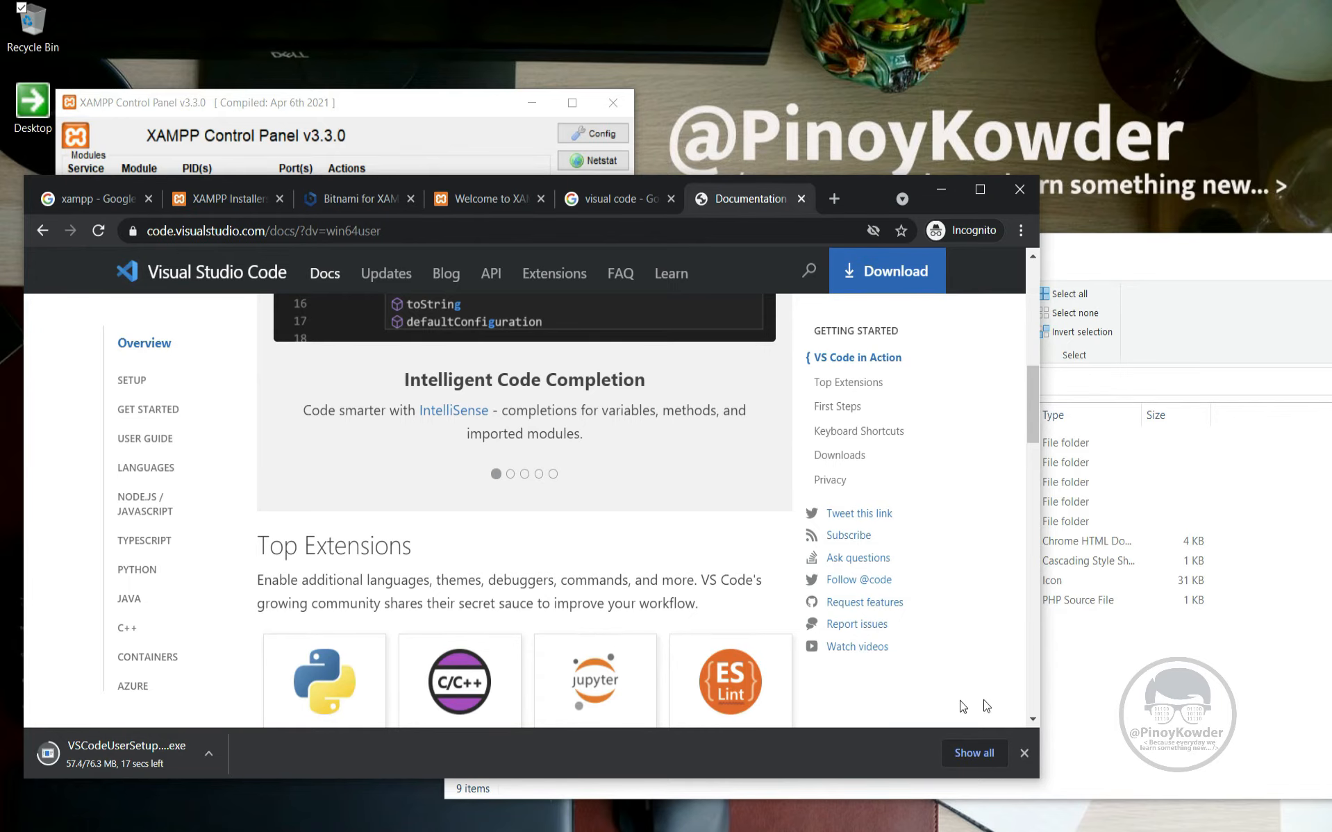
Switch to the htdocs window and open the mywebsite folder in Visual Studio Code.
{"action": "left_click", "coordinate": [1105, 689]}
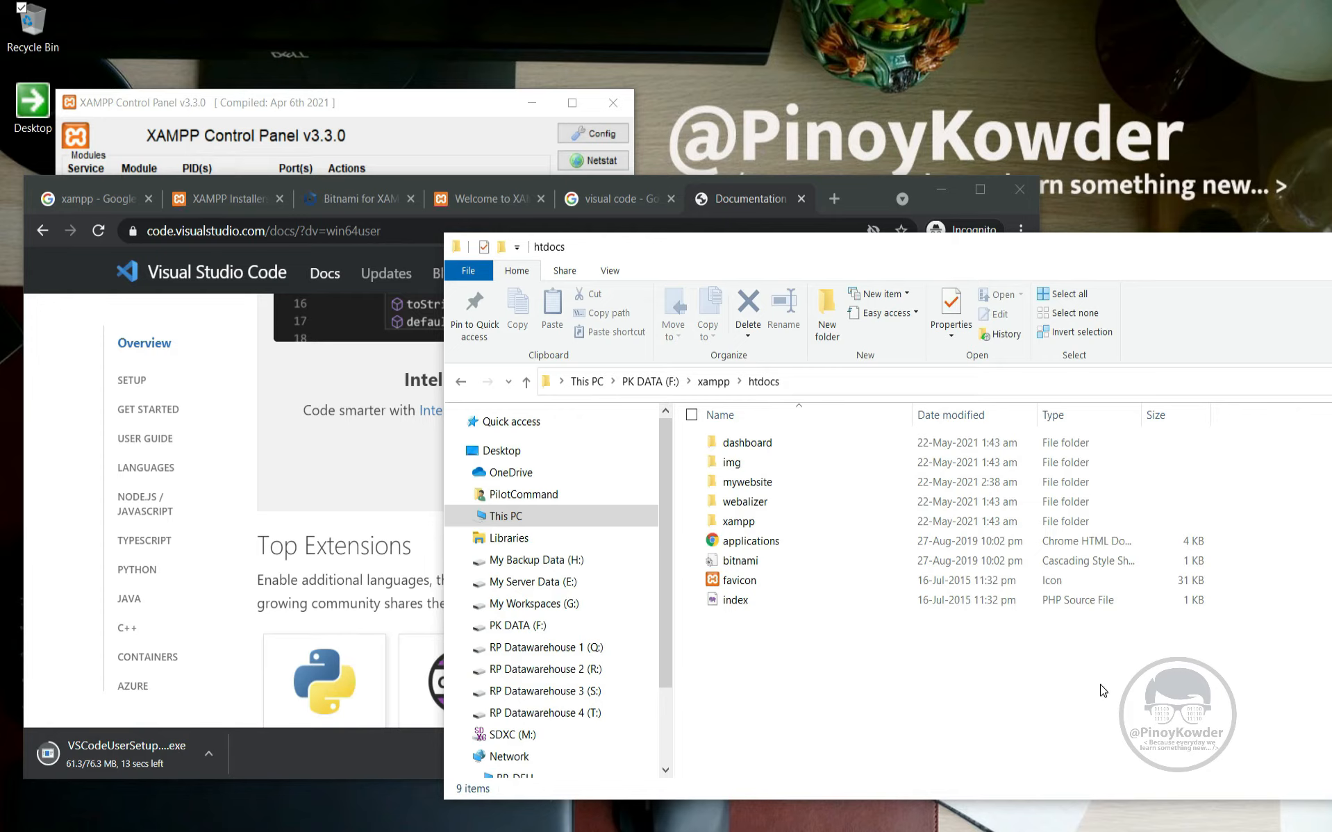
{"action": "right_click", "coordinate": [743, 484]}
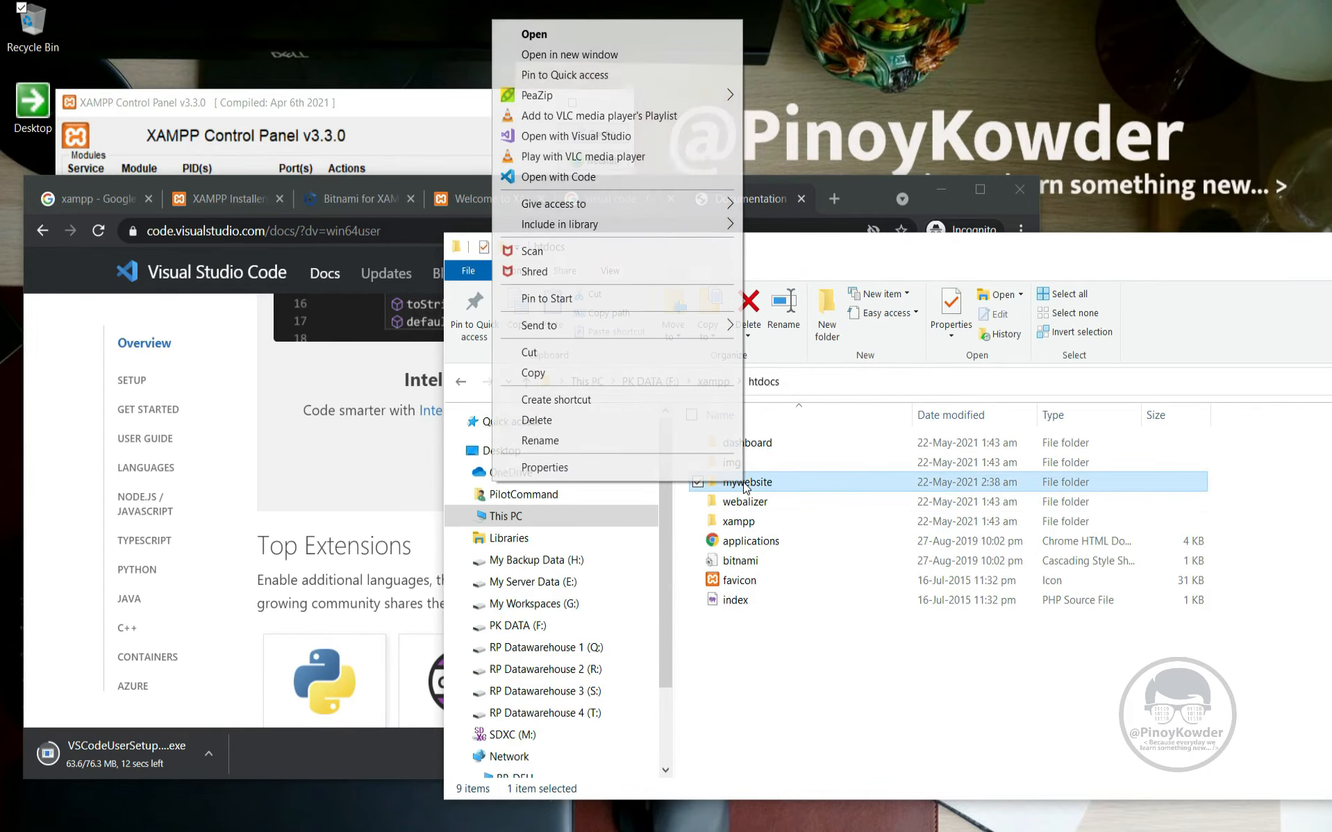
{"action": "left_click", "coordinate": [611, 177]}
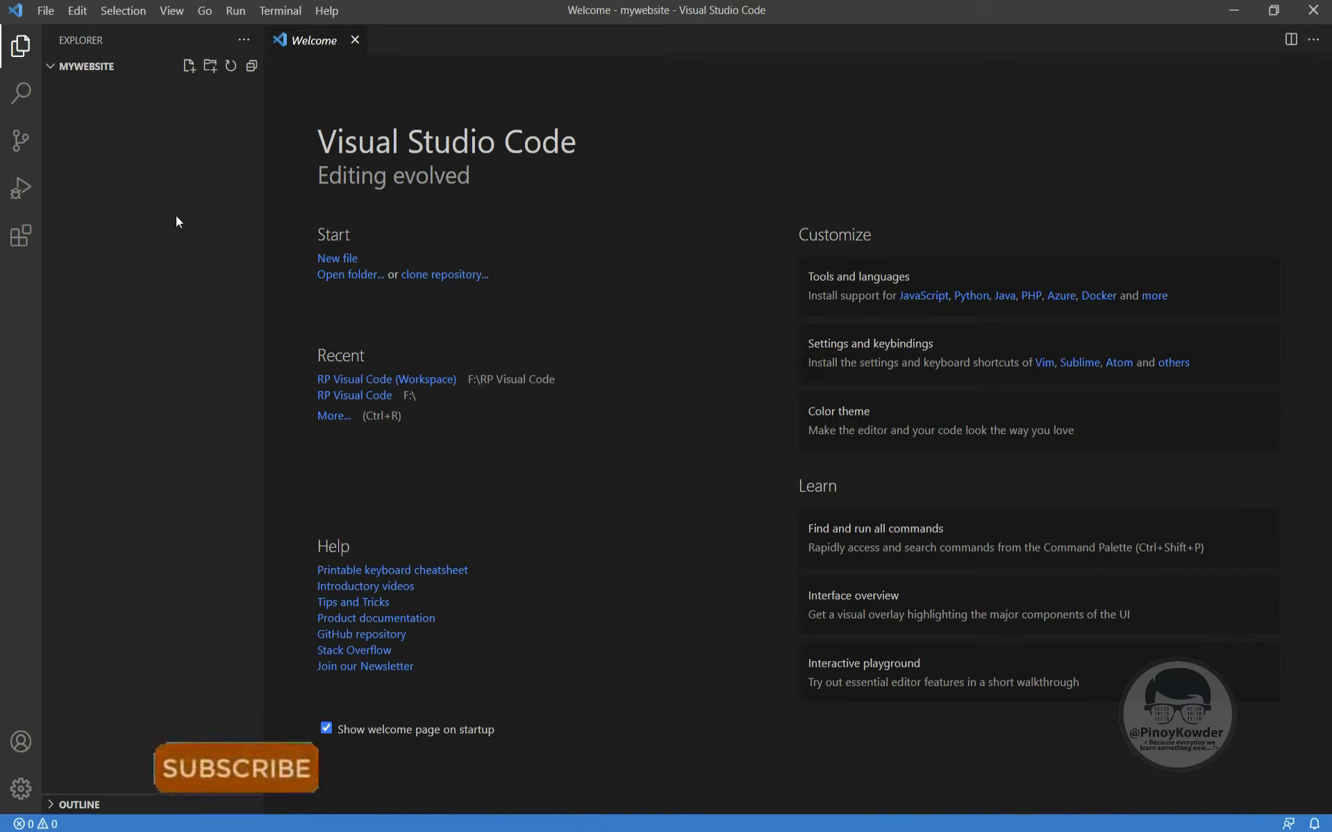
Create a new file named index.html in the mywebsite folder.
{"action": "left_click", "coordinate": [187, 70]}
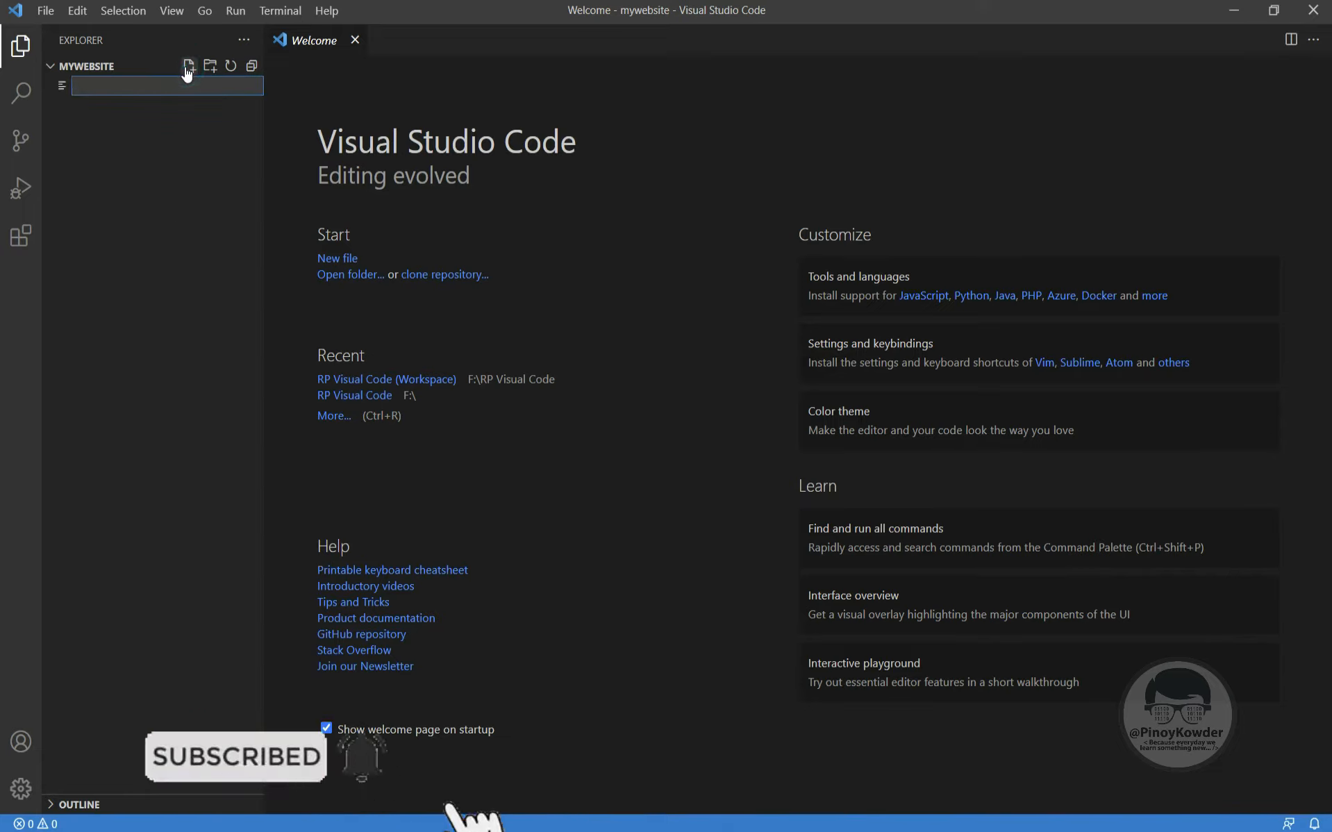
{"action": "type", "text": "infex"}
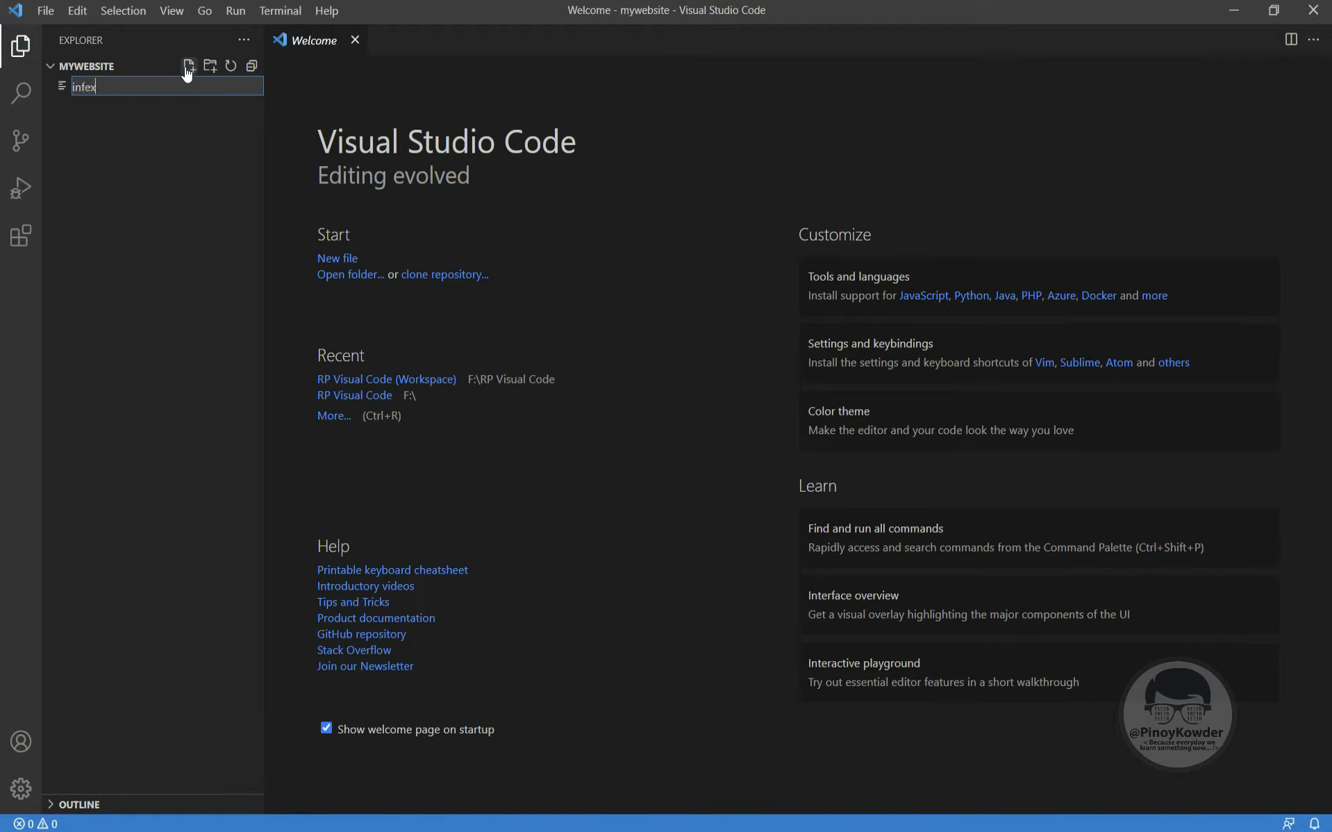
{"action": "key", "text": "BackSpace"}
{"action": "key", "text": "BackSpace"}
{"action": "key", "text": "BackSpace"}
{"action": "type", "text": "dex.html"}
{"action": "key", "text": "Return"}
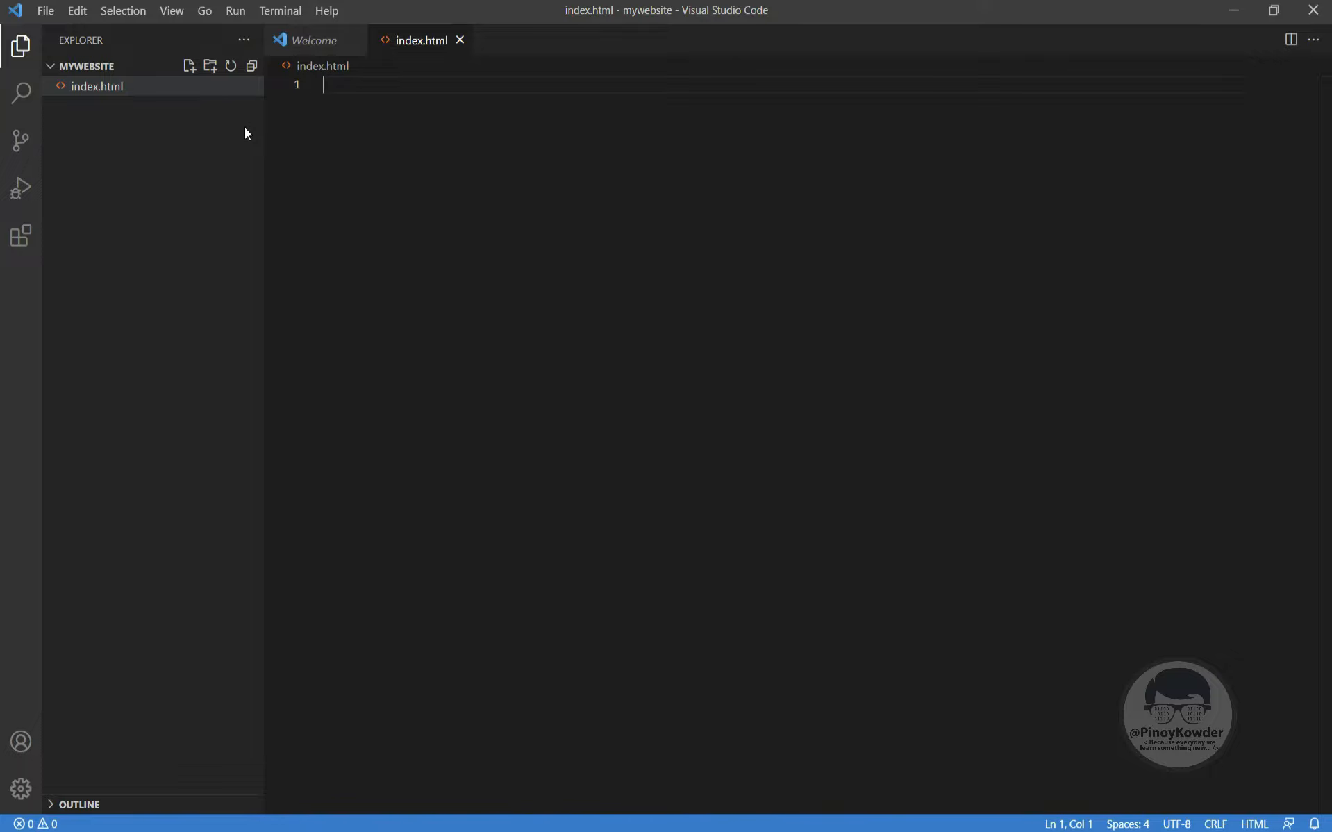
Insert the Emmet HTML boilerplate in index.html and set the page title to "My Website".
{"action": "type", "text": "!"}
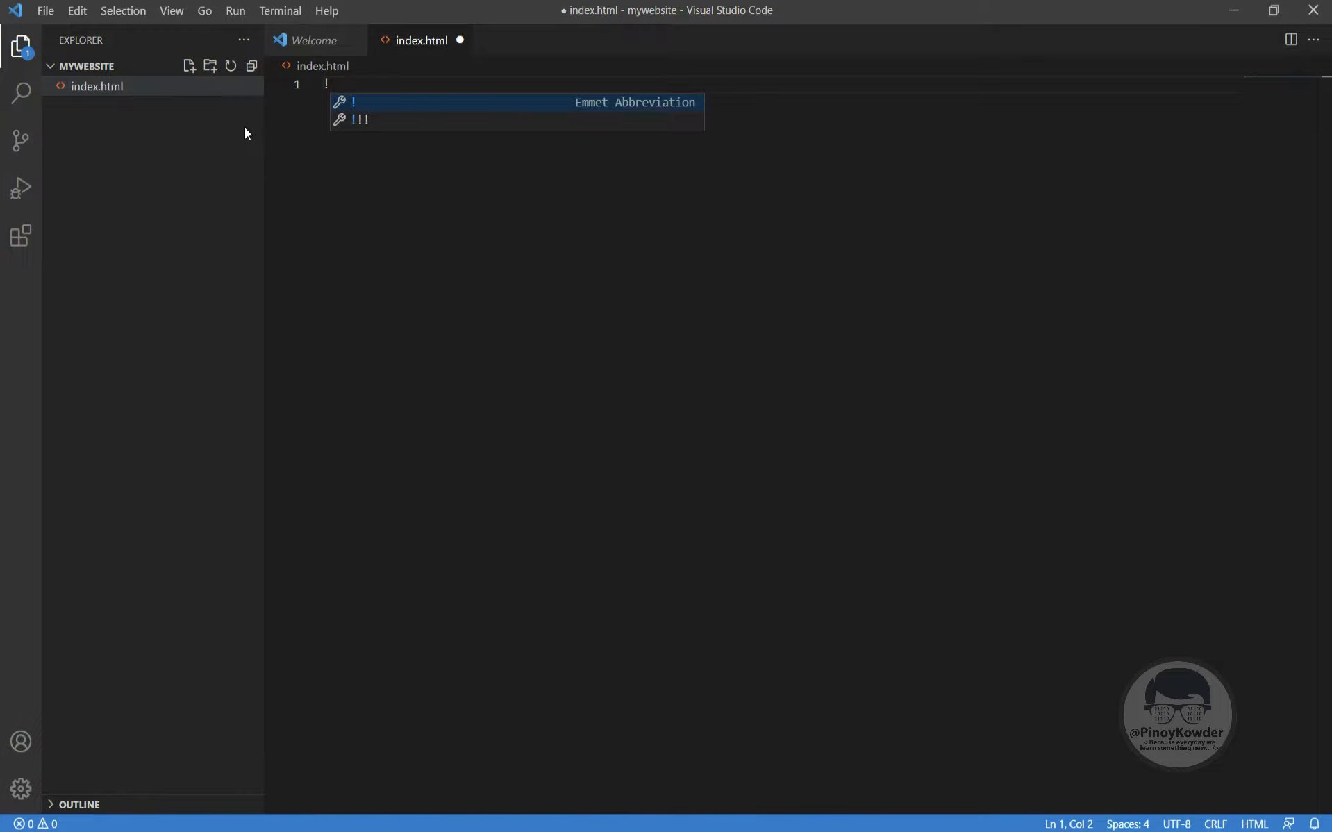
{"action": "key", "text": "Tab"}
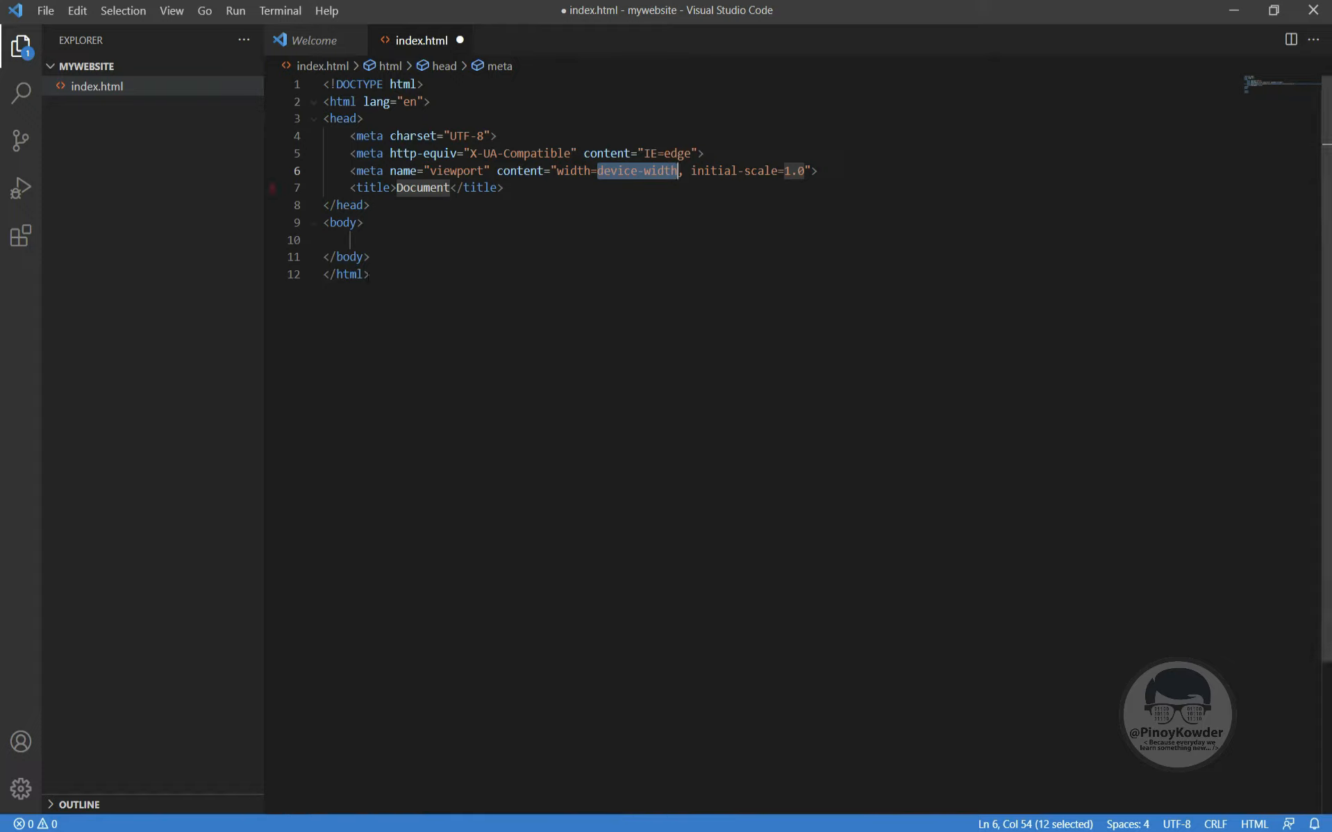
{"action": "double_click", "coordinate": [422, 190]}
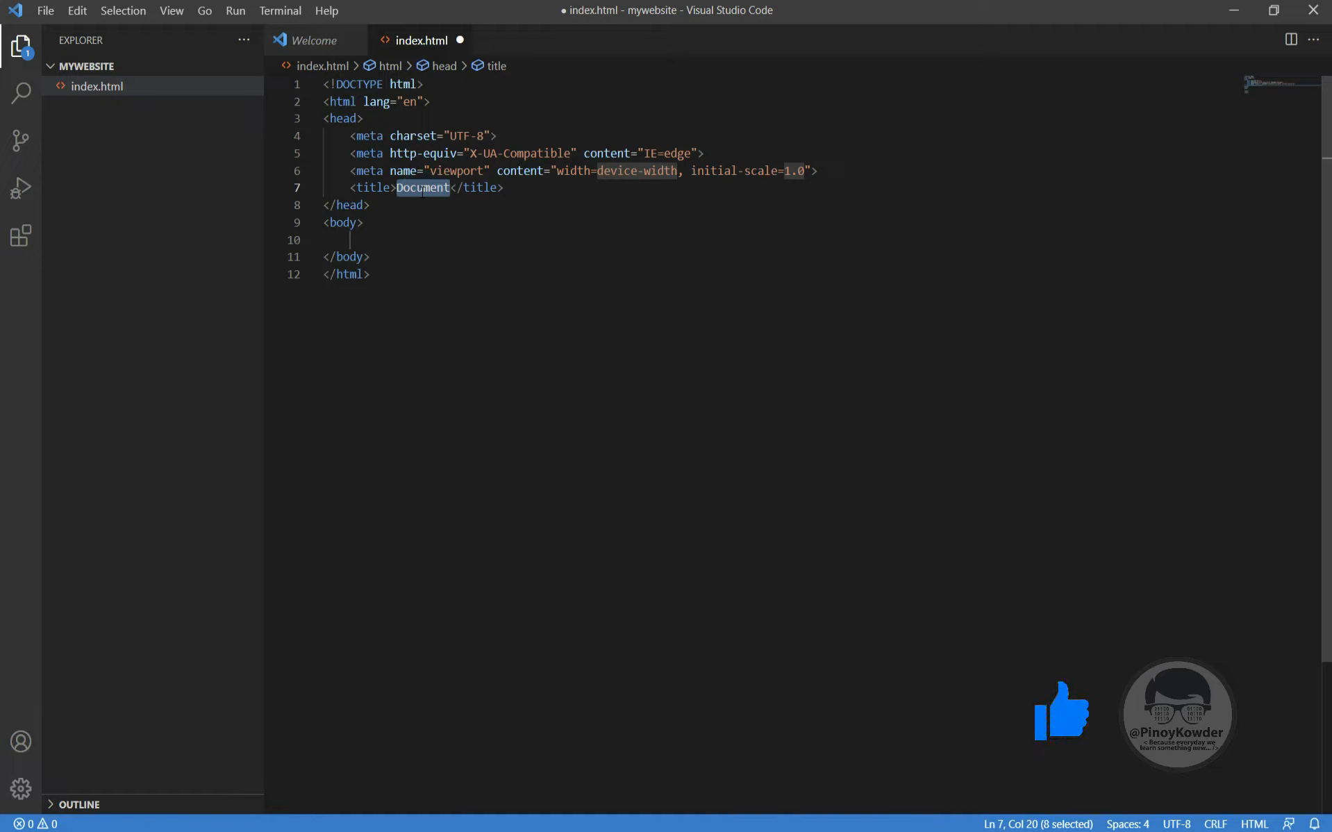
{"action": "type", "text": "My W"}
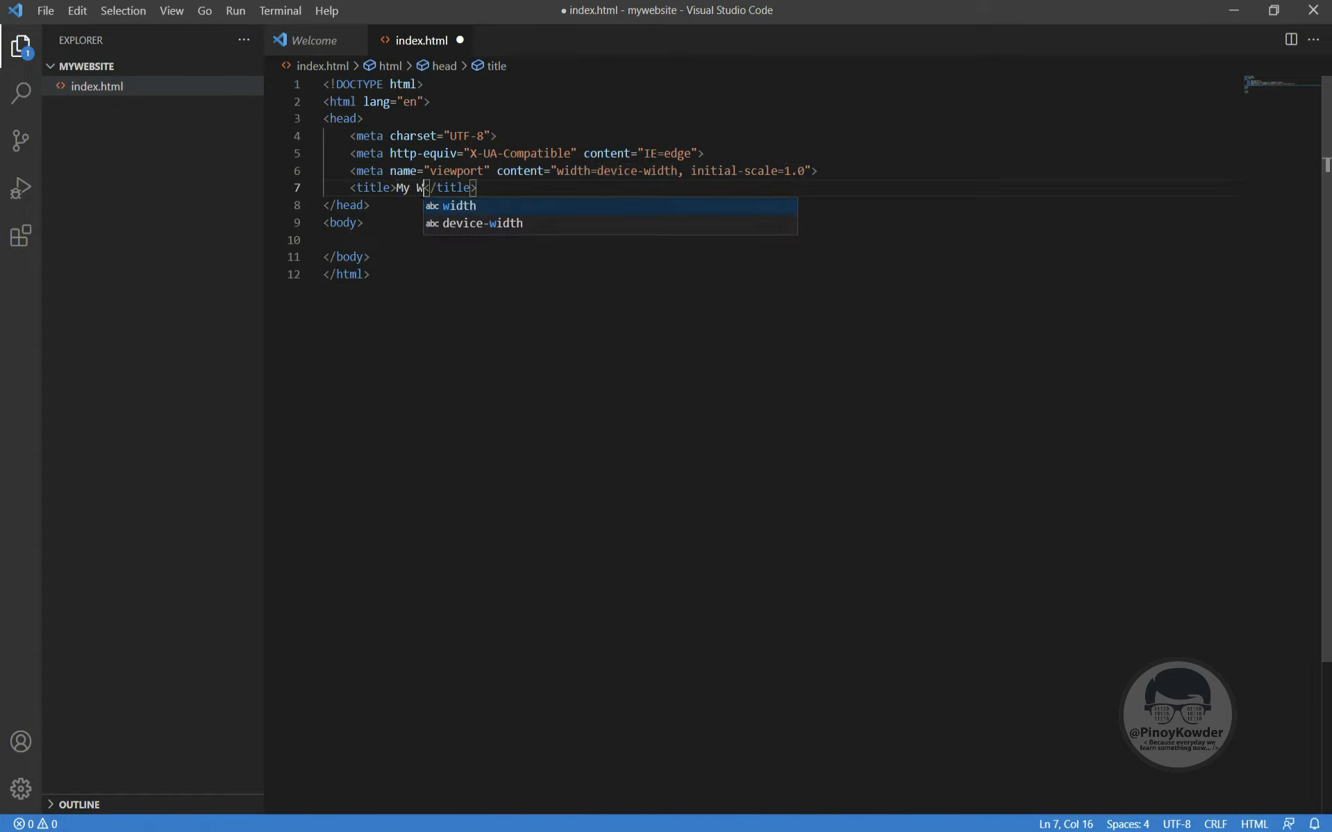
{"action": "type", "text": "ebsite"}
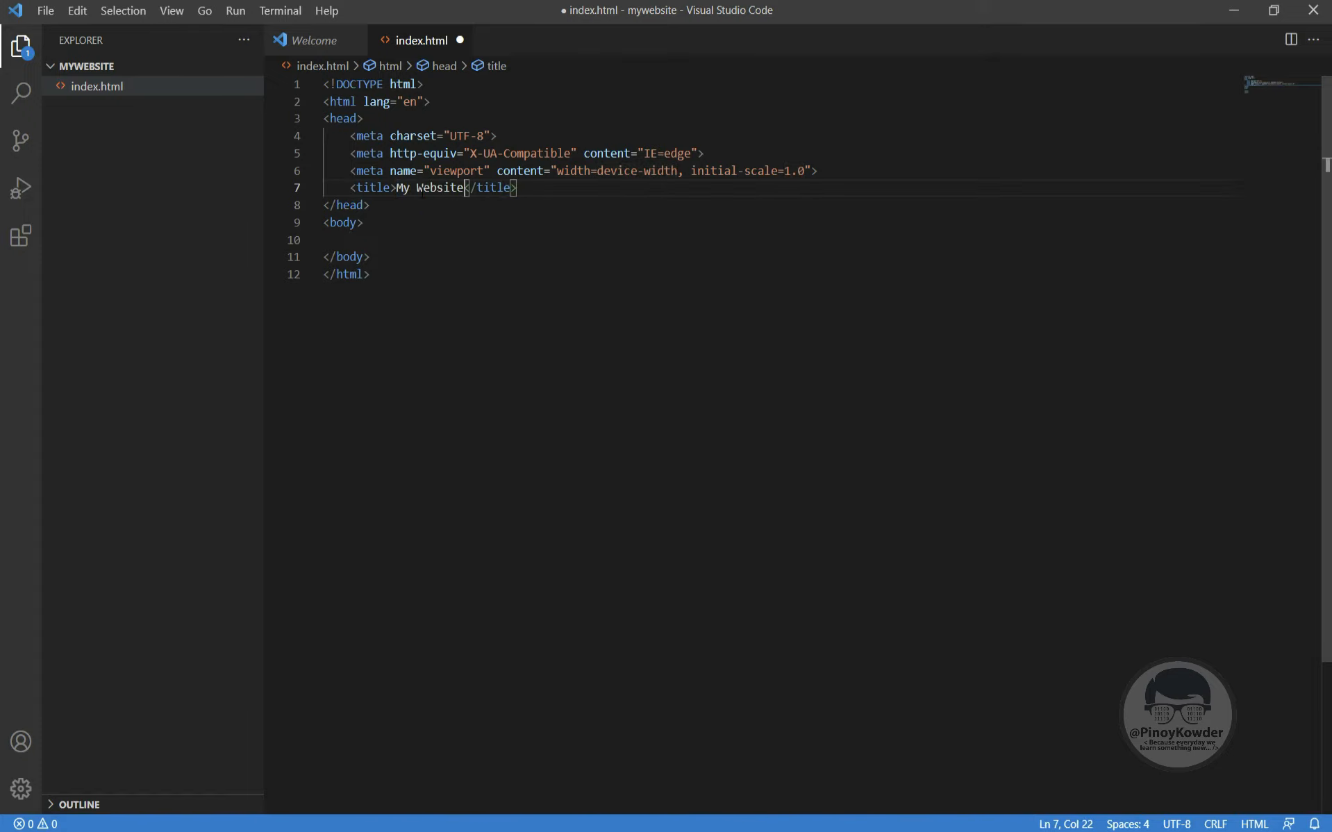
Add an h1 heading reading "Hello World!" inside the body of the page.
{"action": "key", "text": "Down"}
{"action": "key", "text": "Down"}
{"action": "key", "text": "Down"}
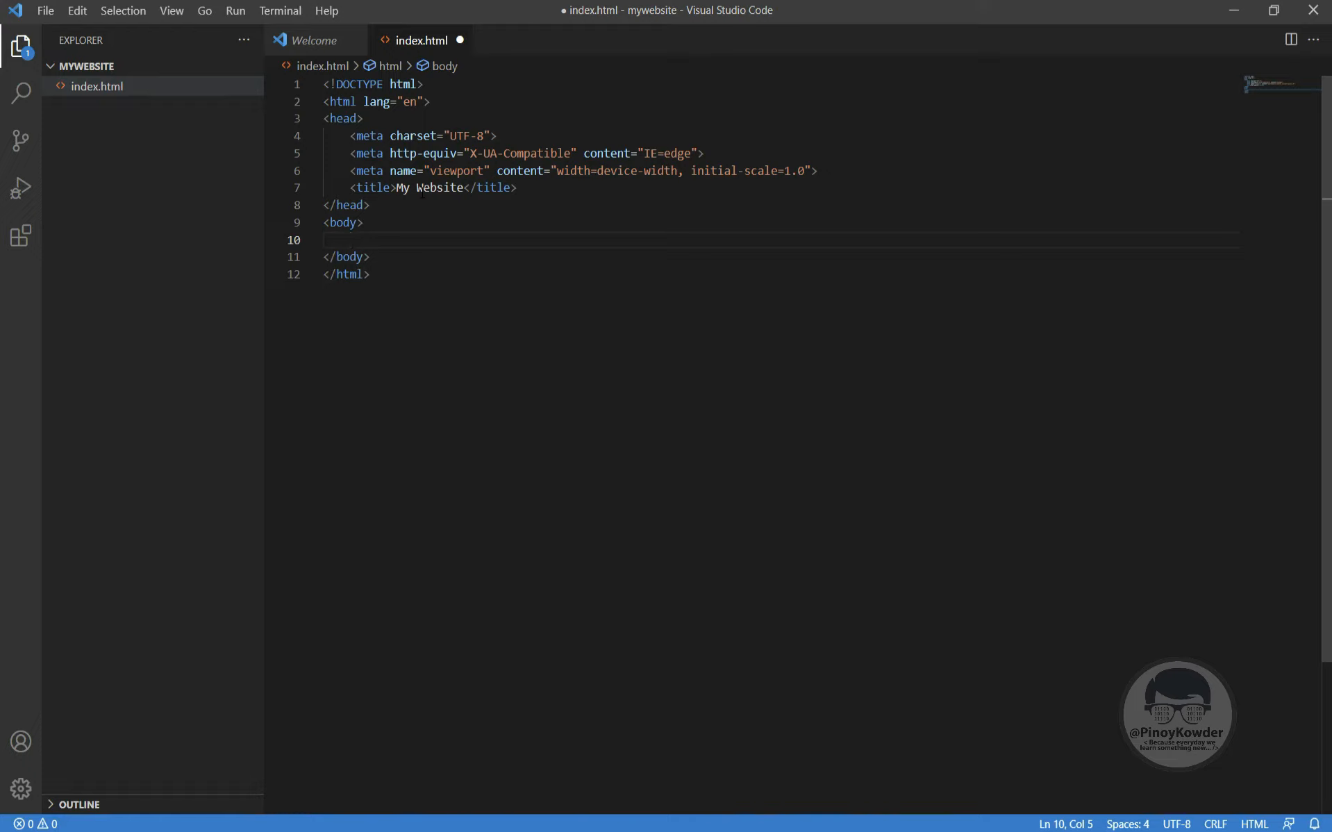
{"action": "type", "text": "h"}
{"action": "key", "text": "Return"}
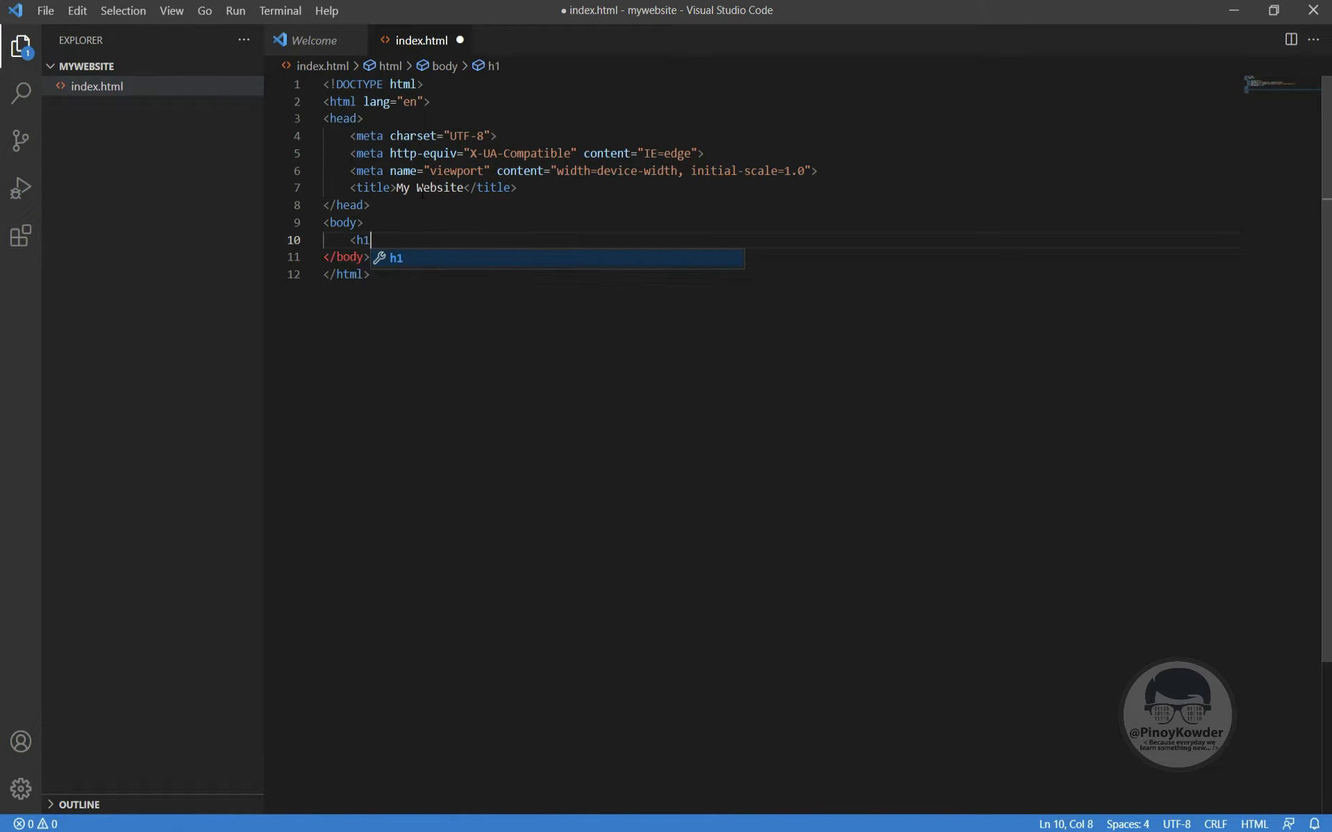
{"action": "type", "text": "My</h1>"}
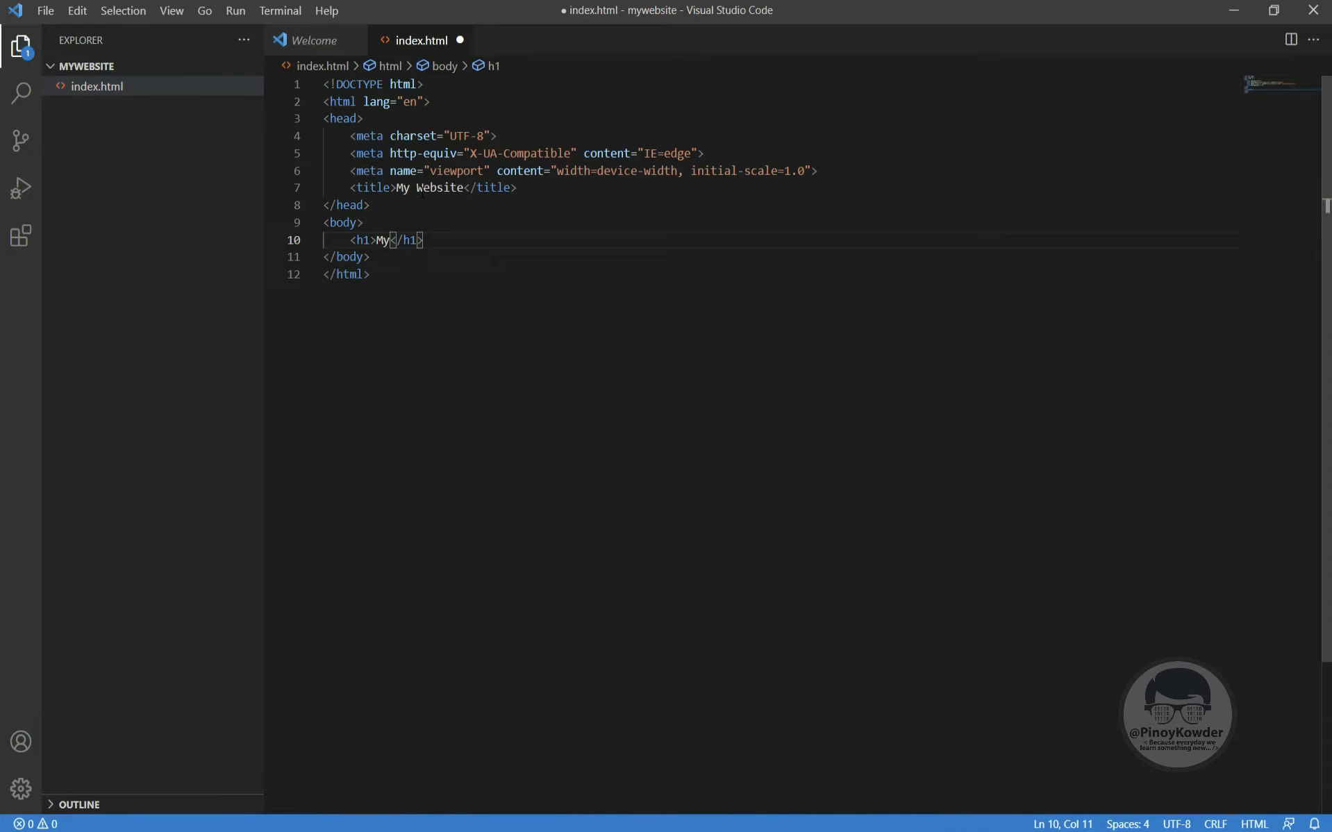
{"action": "key", "text": "BackSpace"}
{"action": "key", "text": "BackSpace"}
{"action": "type", "text": "Hello World!"}
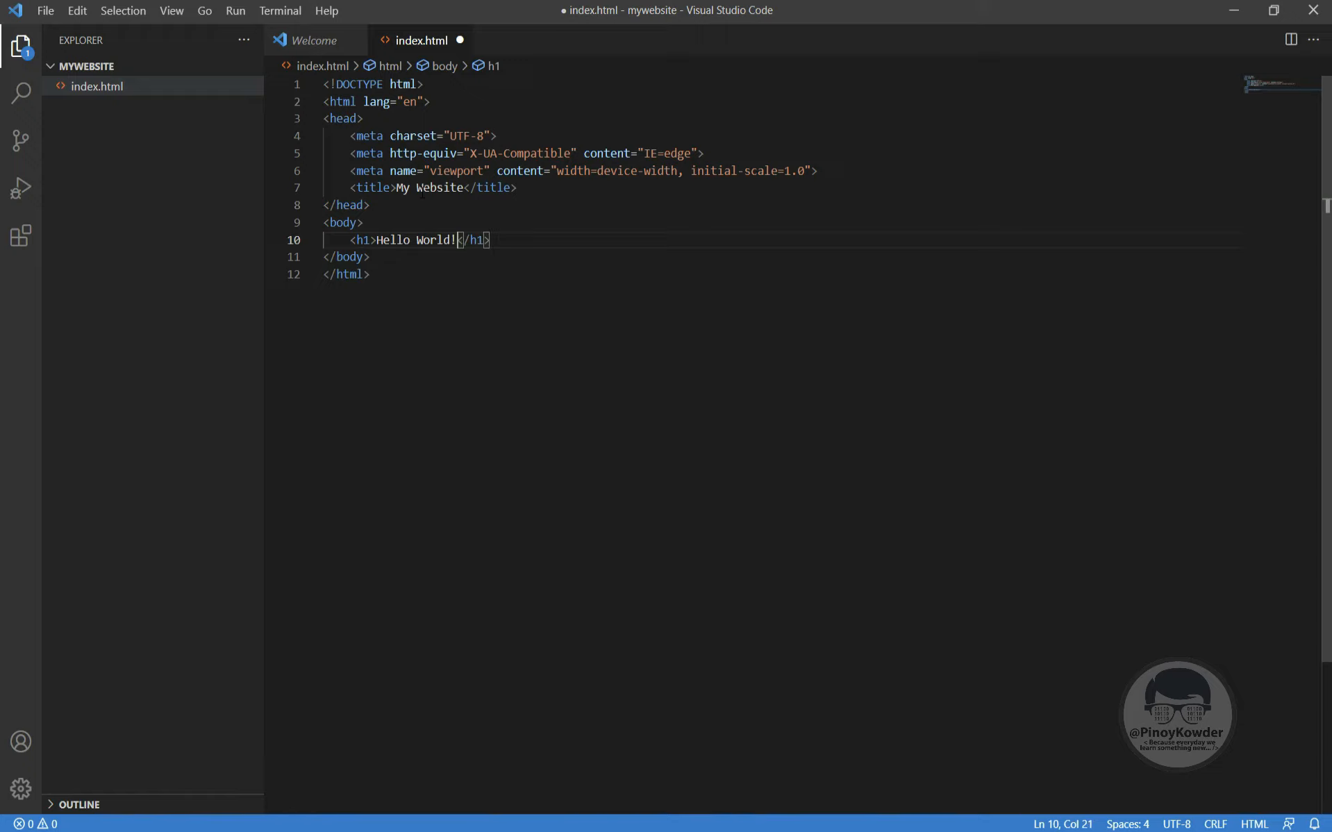
{"action": "key", "text": "BackSpace"}
Add a new line below the h1 heading and begin another HTML tag there.
{"action": "key", "text": "Right"}
{"action": "key", "text": "Right"}
{"action": "key", "text": "Right"}
{"action": "key", "text": "Right"}
{"action": "key", "text": "Right"}
{"action": "key", "text": "Return"}
{"action": "type", "text": "<1"}
{"action": "key", "text": "BackSpace"}
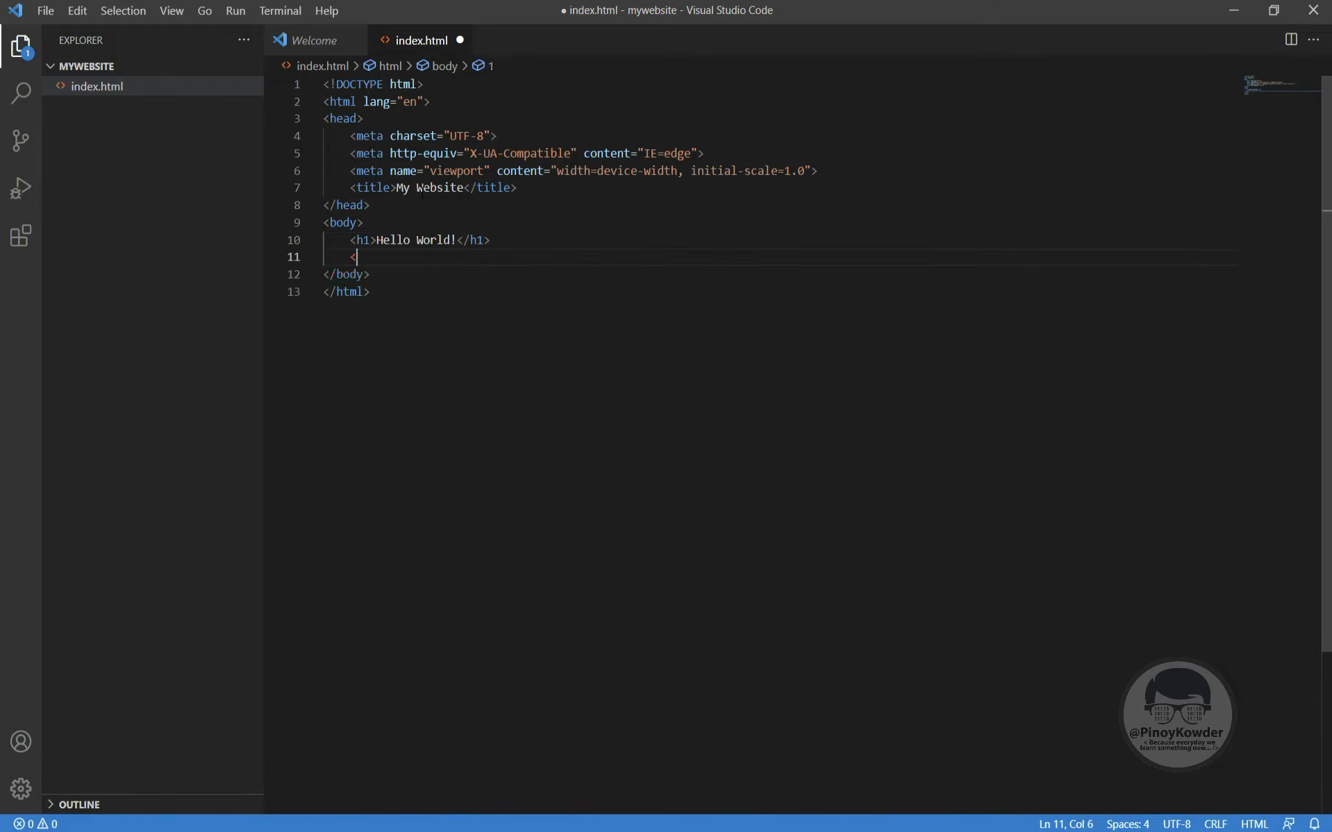